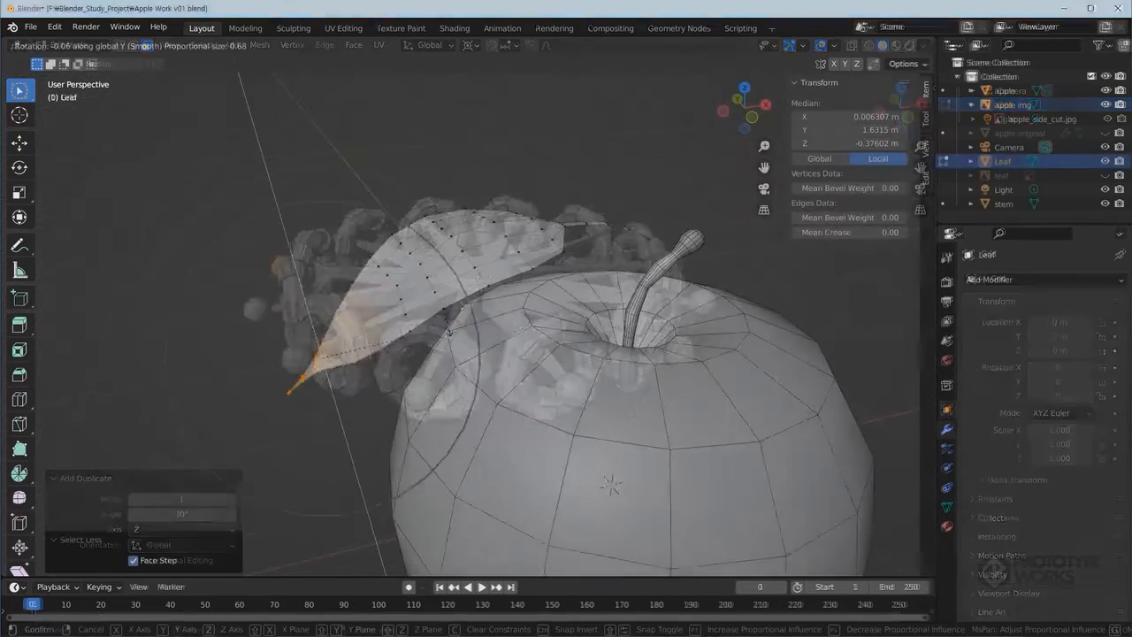
{"action": "scroll", "coordinate": [445, 385], "scroll_direction": "up", "scroll_amount": 4}
{"action": "left_click", "coordinate": [443, 369]}
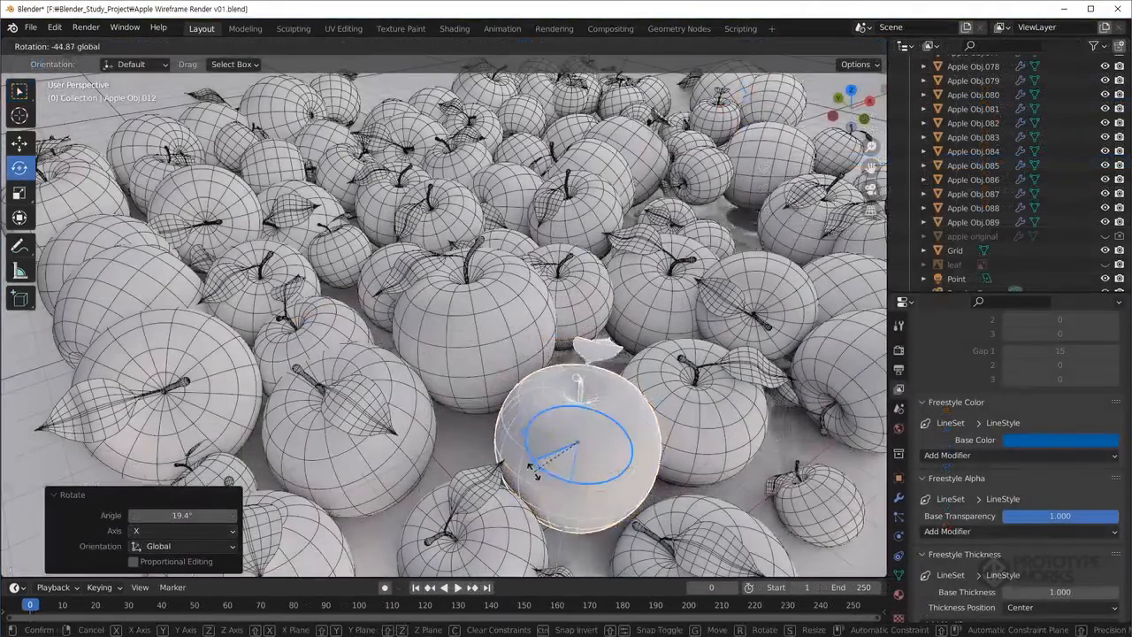
{"action": "left_click", "coordinate": [536, 415]}
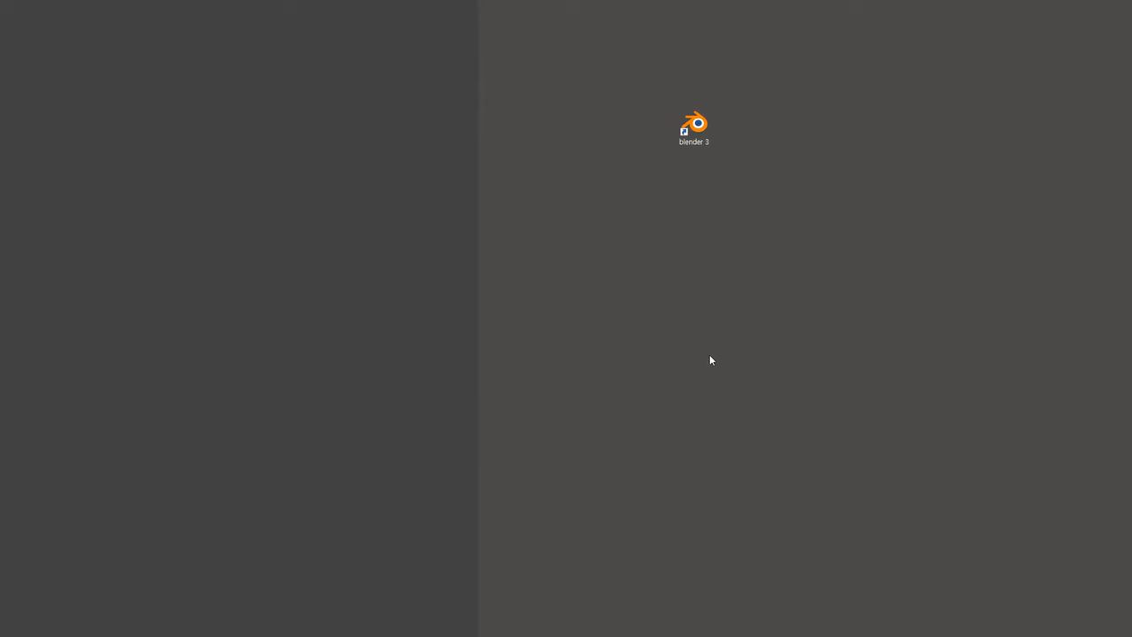
{"action": "left_click", "coordinate": [695, 125]}
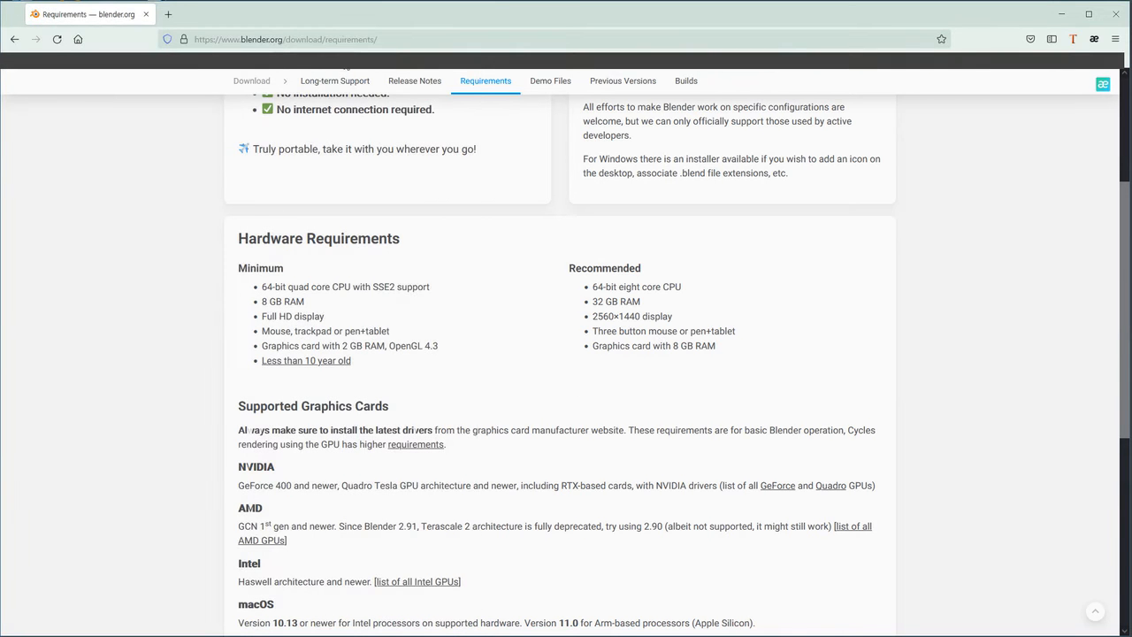
Review Blender's minimum and recommended hardware requirements and the graphics driver advice on the Requirements page, and minimize the browser.
{"action": "scroll", "coordinate": [490, 316], "scroll_direction": "up", "scroll_amount": 3}
{"action": "scroll", "coordinate": [483, 329], "scroll_direction": "down", "scroll_amount": 3}
{"action": "left_click_drag", "start_coordinate": [433, 433], "coordinate": [238, 434]}
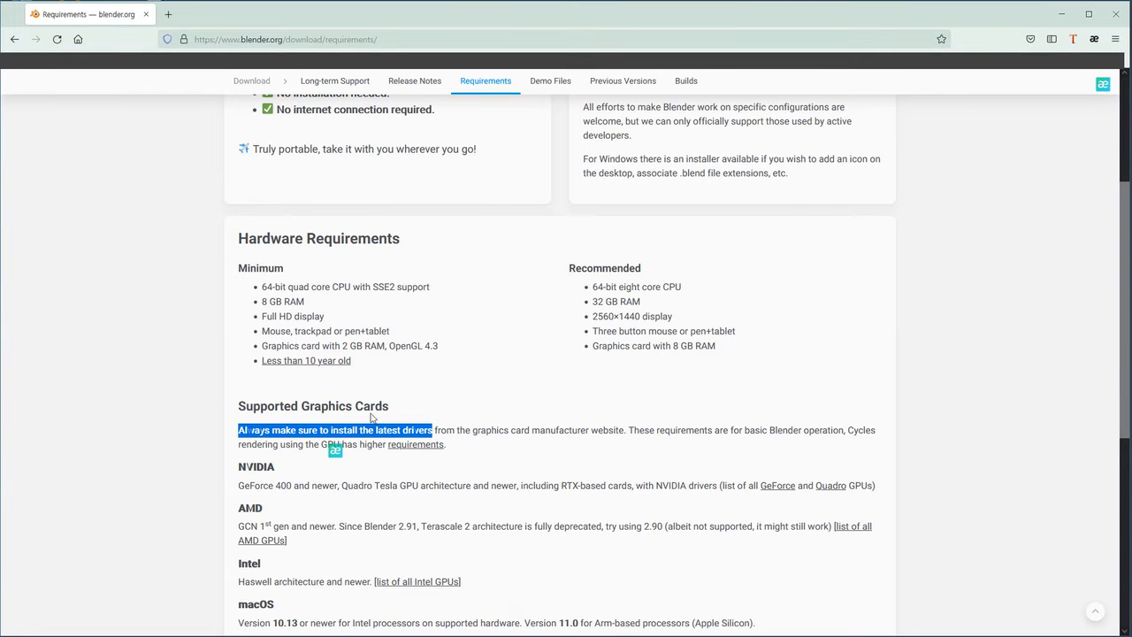
{"action": "left_click", "coordinate": [924, 243]}
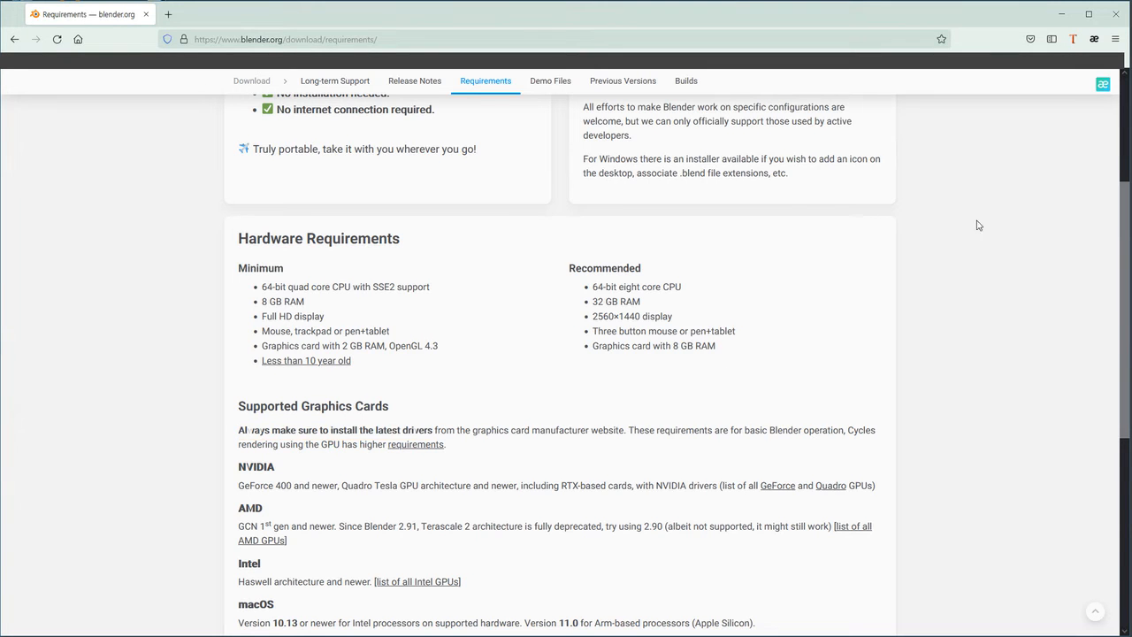
{"action": "left_click", "coordinate": [1072, 41]}
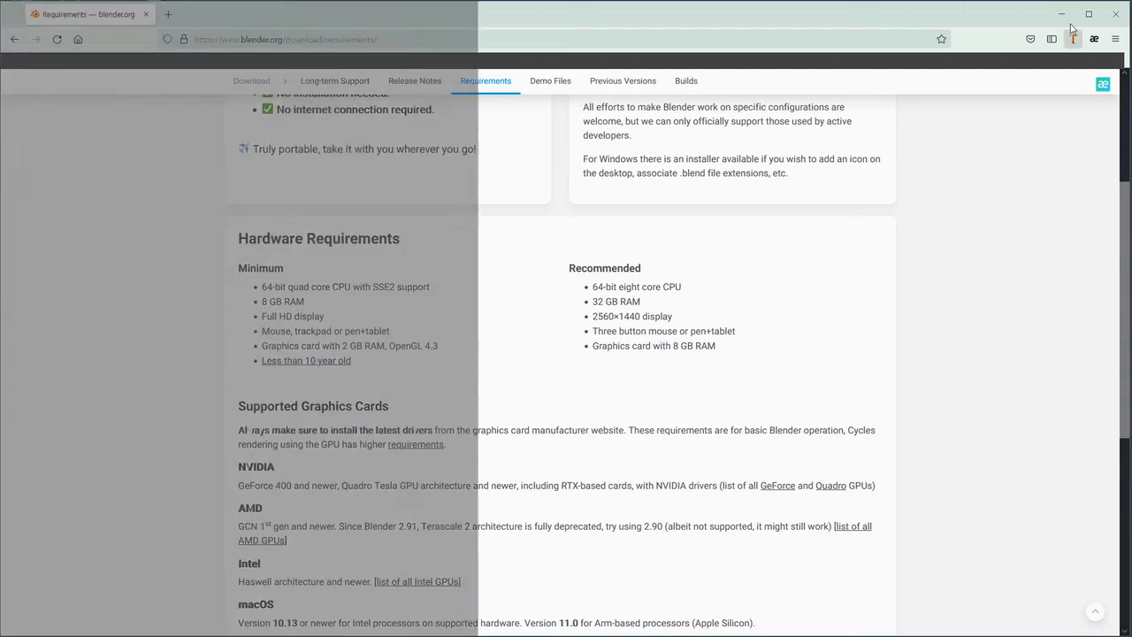
{"action": "left_click", "coordinate": [1061, 15]}
Open the NVIDIA Control Panel from the desktop and check the graphics card model and driver details in its system information.
{"action": "right_click", "coordinate": [700, 231]}
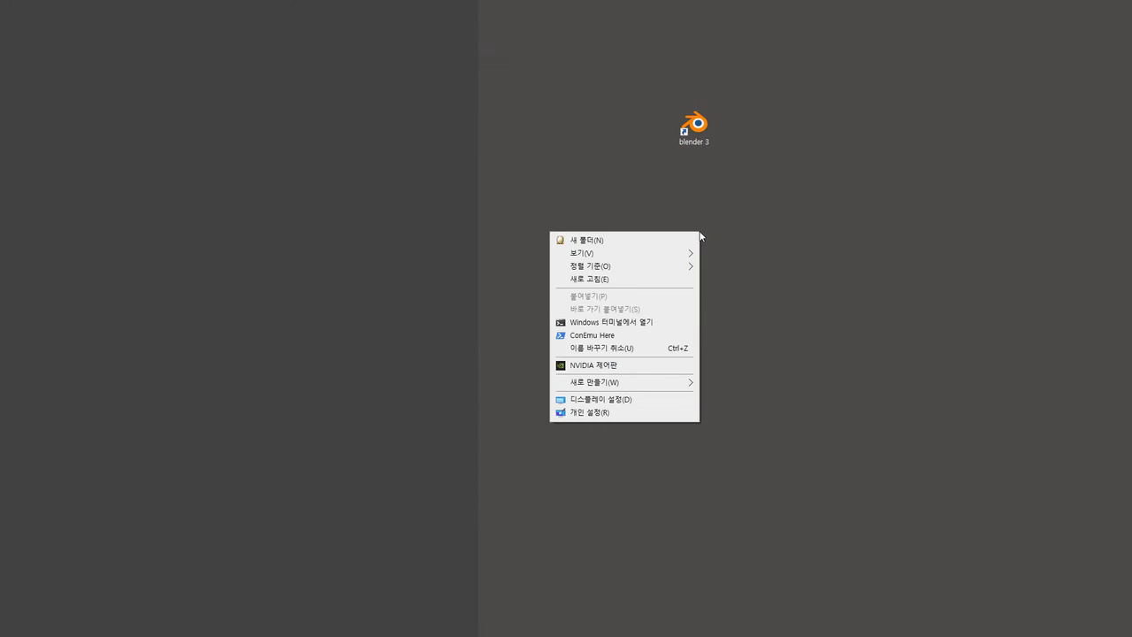
{"action": "left_click", "coordinate": [667, 366]}
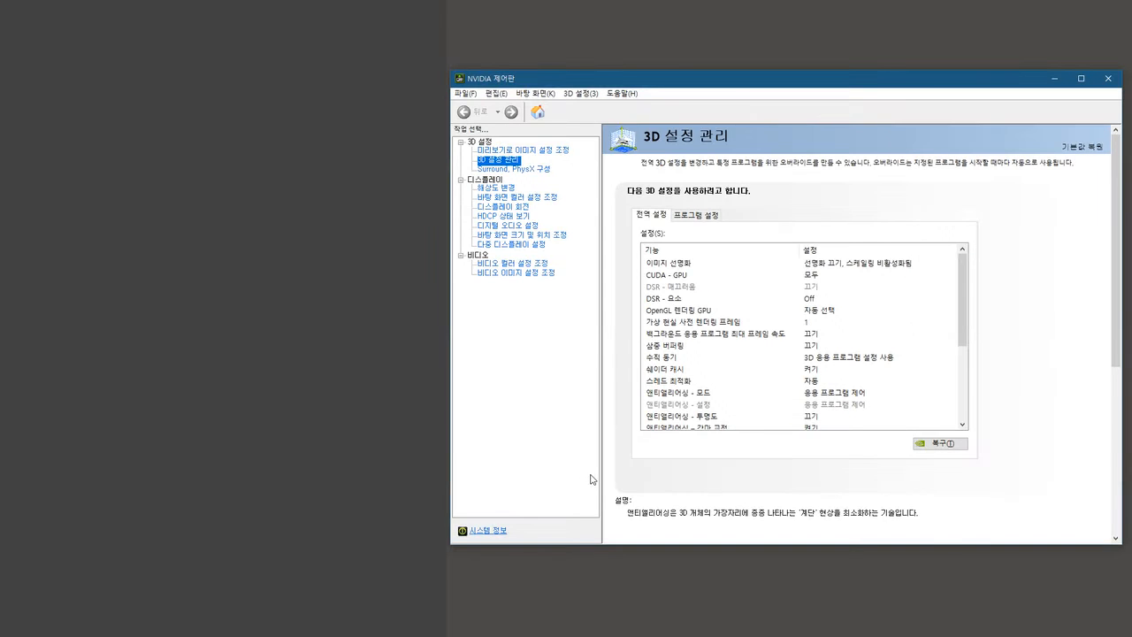
{"action": "left_click", "coordinate": [500, 531]}
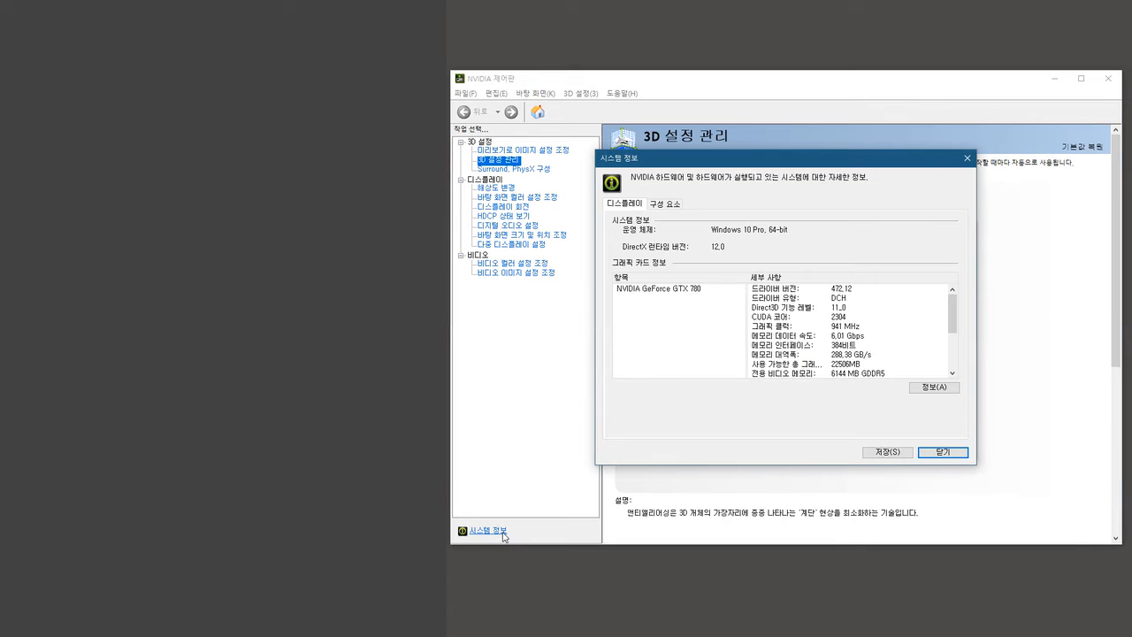
{"action": "left_click_drag", "start_coordinate": [740, 160], "coordinate": [726, 162]}
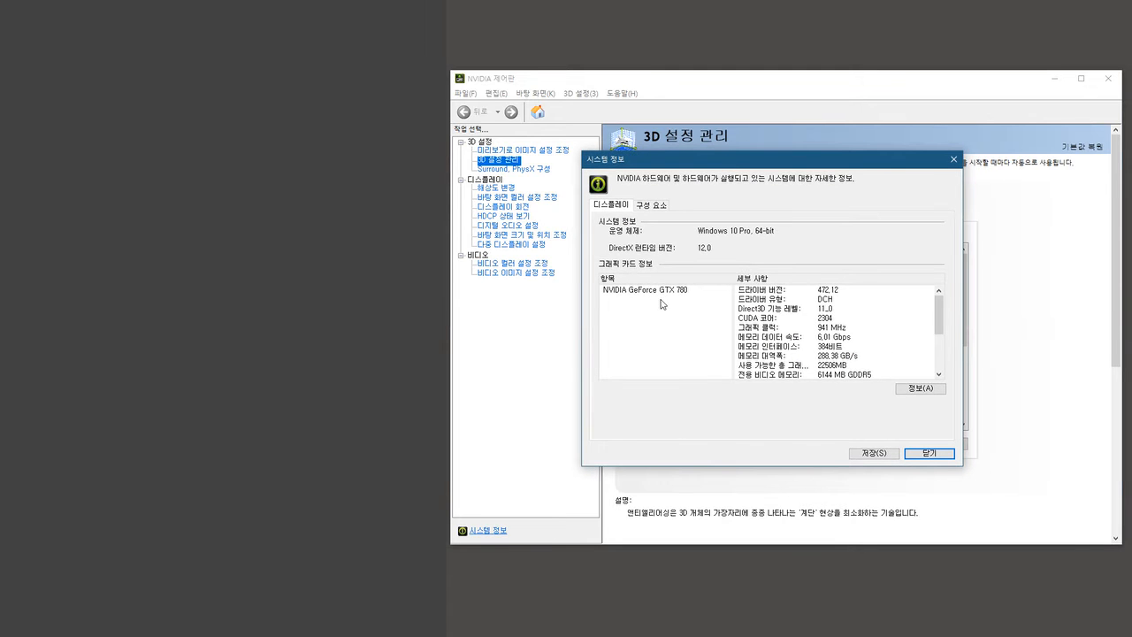
{"action": "left_click", "coordinate": [661, 292]}
{"action": "left_click", "coordinate": [765, 298]}
{"action": "left_click", "coordinate": [943, 455]}
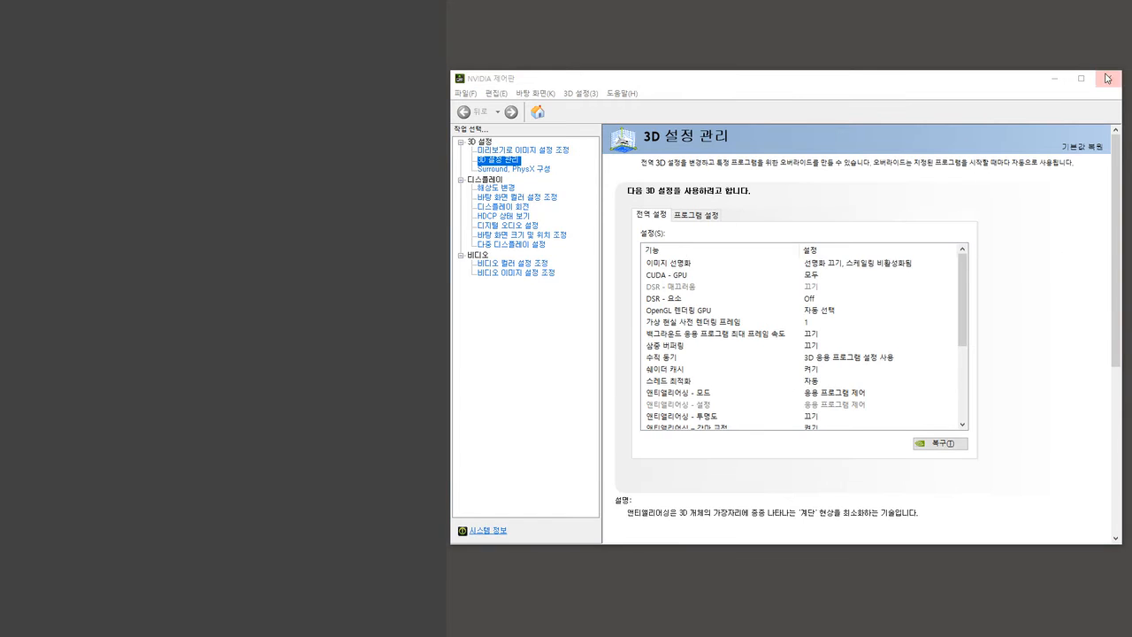
Close the NVIDIA Control Panel and launch Blender 3 with the default scene.
{"action": "left_click", "coordinate": [1106, 78]}
{"action": "left_click", "coordinate": [694, 126]}
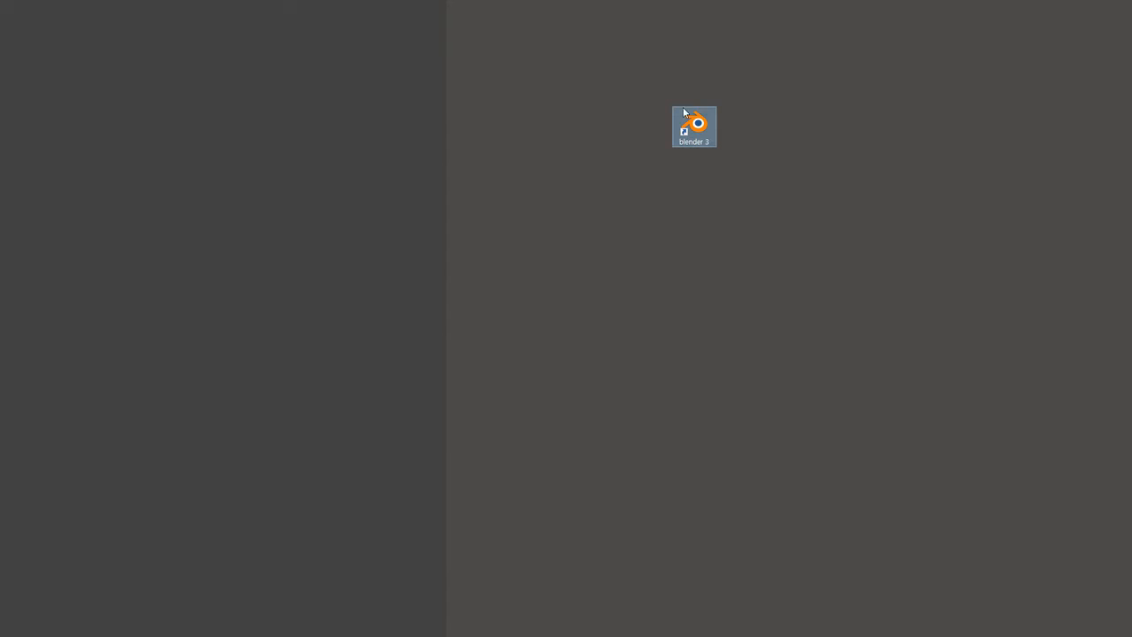
{"action": "left_click", "coordinate": [790, 319]}
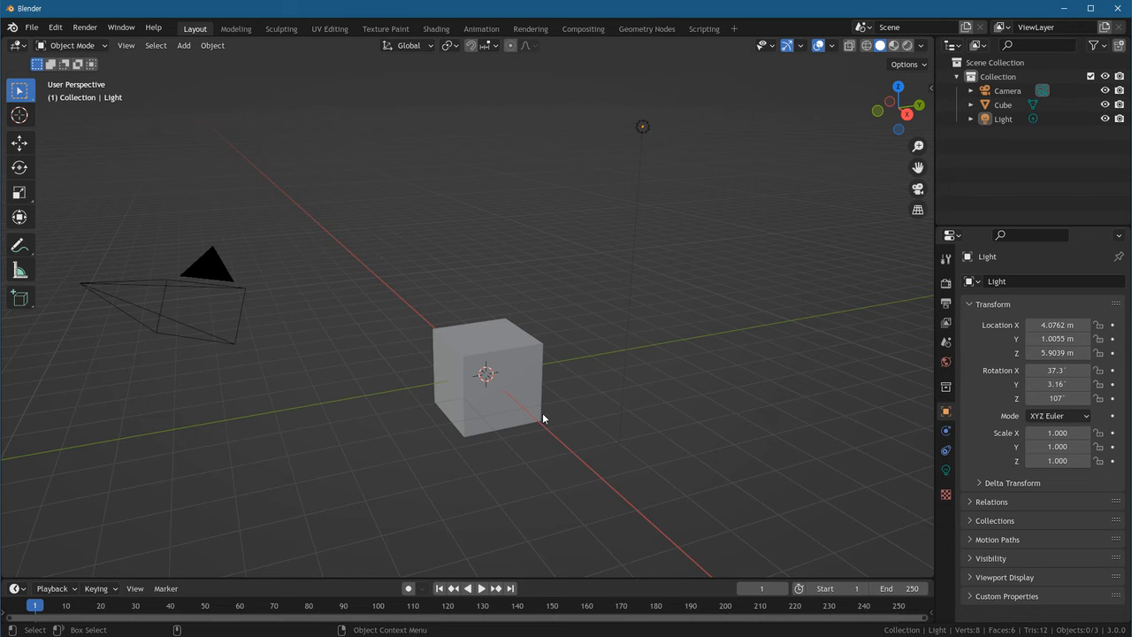
Examine the default cube in the 3D scene from several angles and distances.
{"action": "mouse_move", "coordinate": [578, 473]}
{"action": "middle_mouse_down"}
{"action": "mouse_move", "coordinate": [513, 500]}
{"action": "mouse_move", "coordinate": [448, 484]}
{"action": "mouse_move", "coordinate": [585, 511]}
{"action": "mouse_move", "coordinate": [411, 484]}
{"action": "mouse_move", "coordinate": [492, 483]}
{"action": "mouse_move", "coordinate": [512, 504]}
{"action": "mouse_move", "coordinate": [484, 506]}
{"action": "mouse_move", "coordinate": [377, 458]}
{"action": "mouse_move", "coordinate": [323, 415]}
{"action": "mouse_move", "coordinate": [442, 515]}
{"action": "mouse_move", "coordinate": [604, 525]}
{"action": "mouse_move", "coordinate": [696, 516]}
{"action": "mouse_move", "coordinate": [566, 534]}
{"action": "mouse_move", "coordinate": [428, 489]}
{"action": "mouse_move", "coordinate": [540, 521]}
{"action": "mouse_move", "coordinate": [354, 442]}
{"action": "mouse_move", "coordinate": [548, 487]}
{"action": "mouse_move", "coordinate": [670, 281]}
{"action": "mouse_move", "coordinate": [264, 476]}
{"action": "mouse_move", "coordinate": [230, 374]}
{"action": "mouse_move", "coordinate": [510, 465]}
{"action": "mouse_move", "coordinate": [548, 457]}
{"action": "mouse_move", "coordinate": [567, 471]}
{"action": "middle_mouse_up"}
{"action": "scroll", "coordinate": [599, 457], "scroll_direction": "down", "scroll_amount": 5}
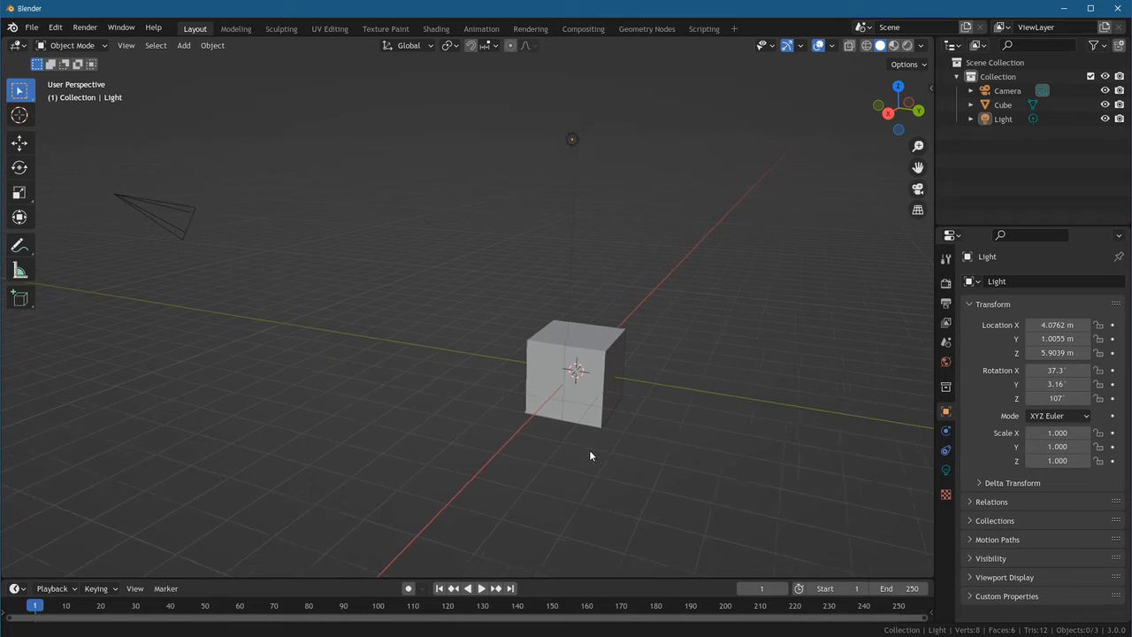
{"action": "middle_click_drag", "start_coordinate": [440, 469], "coordinate": [468, 428], "text": "ctrl"}
{"action": "left_click", "coordinate": [464, 427]}
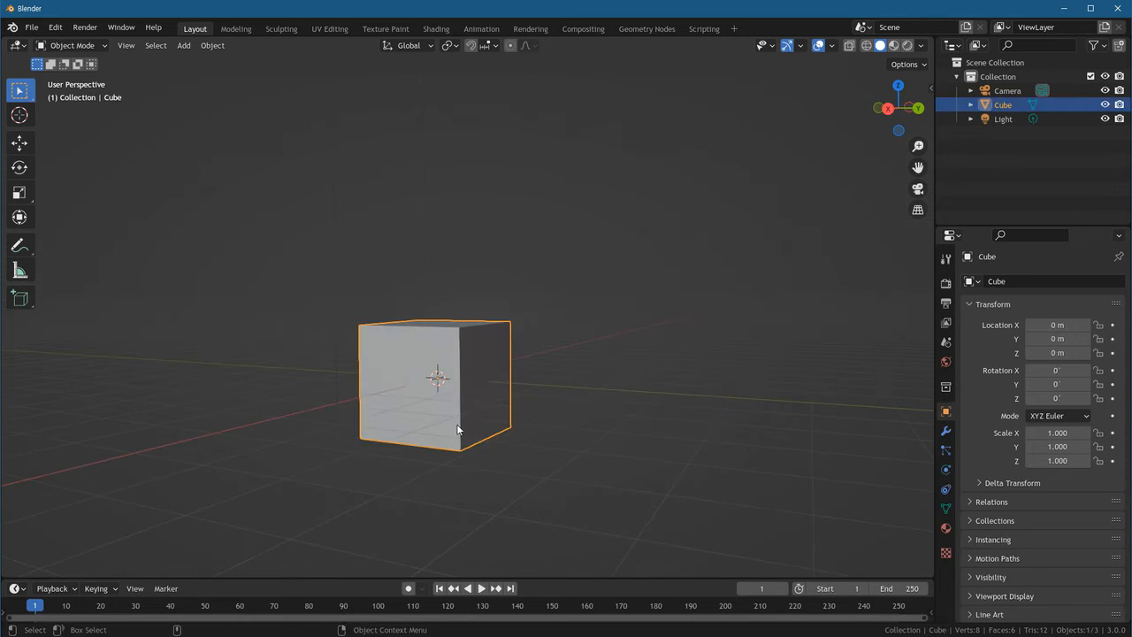
{"action": "middle_click_drag", "start_coordinate": [511, 492], "coordinate": [536, 404]}
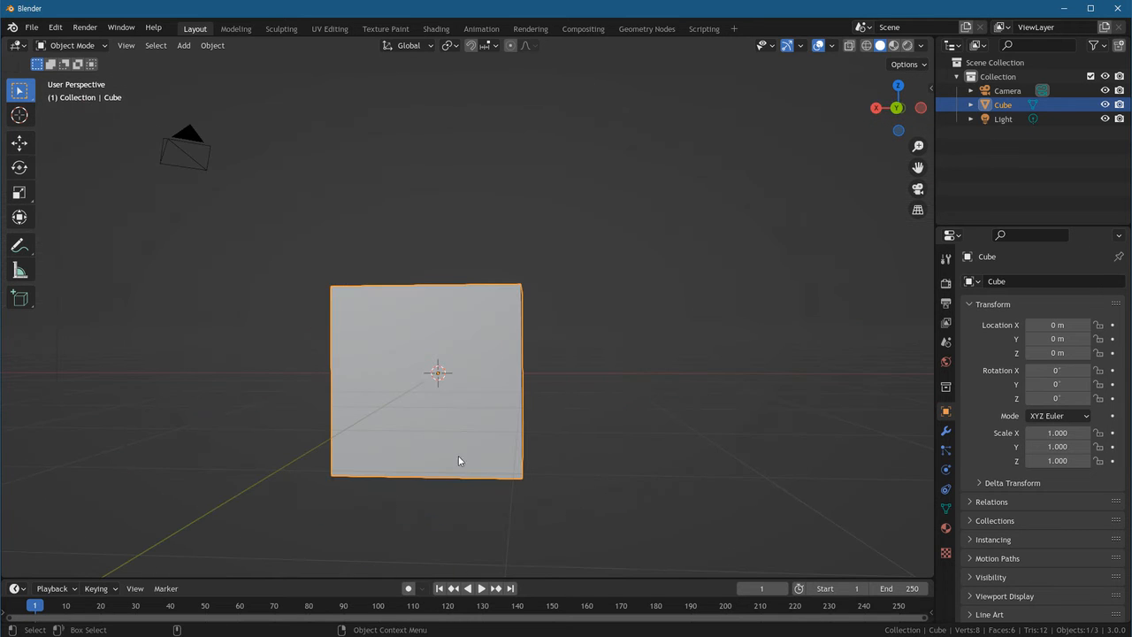
{"action": "middle_click_drag", "start_coordinate": [612, 469], "coordinate": [525, 479]}
{"action": "left_click", "coordinate": [524, 479]}
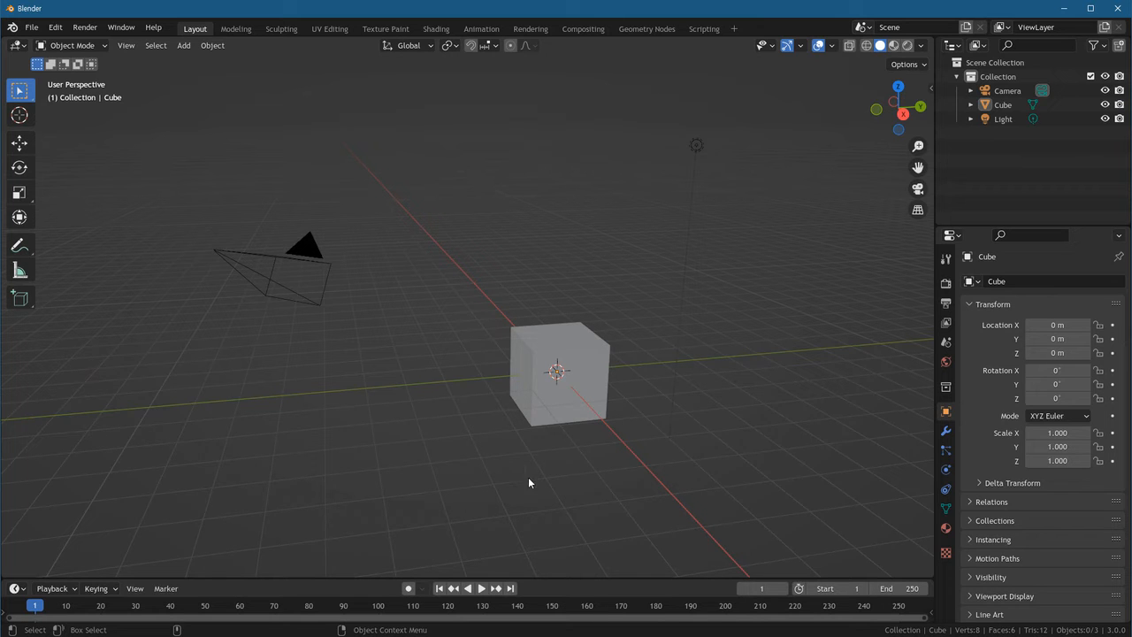
Try selecting the cube, the camera and the light one after another, and clear the selection.
{"action": "left_click", "coordinate": [551, 380]}
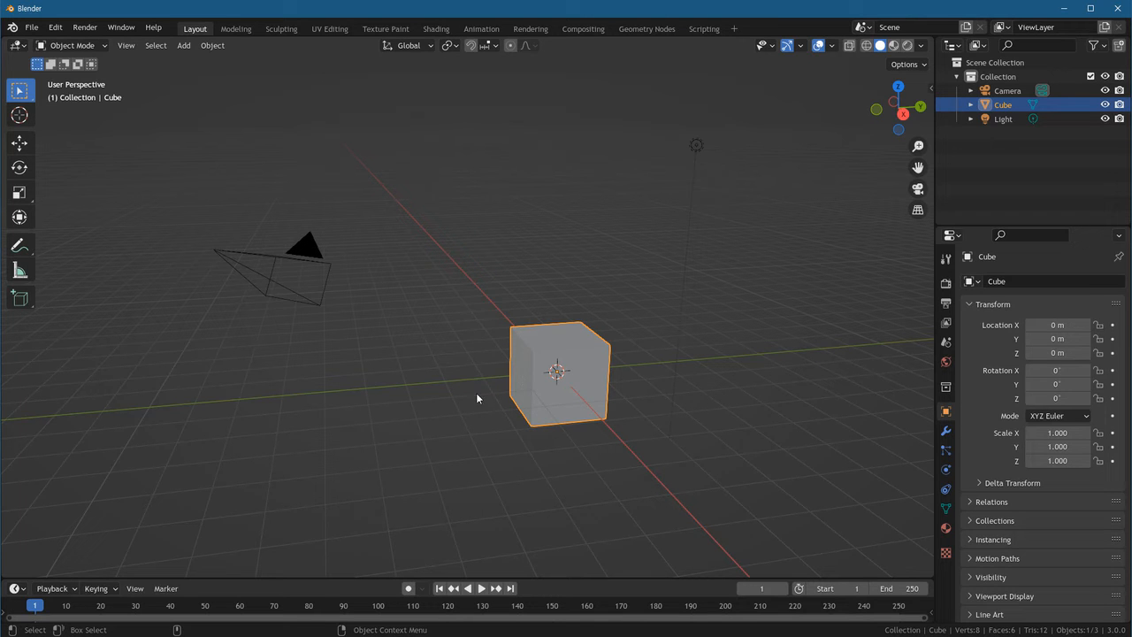
{"action": "left_click", "coordinate": [310, 248]}
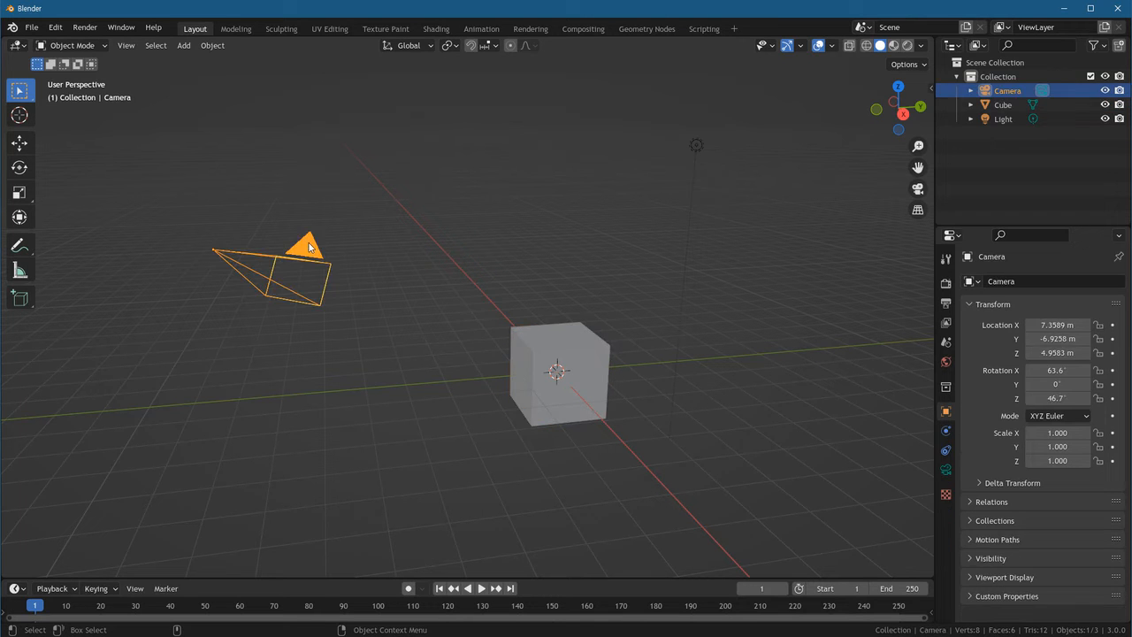
{"action": "left_click", "coordinate": [694, 147]}
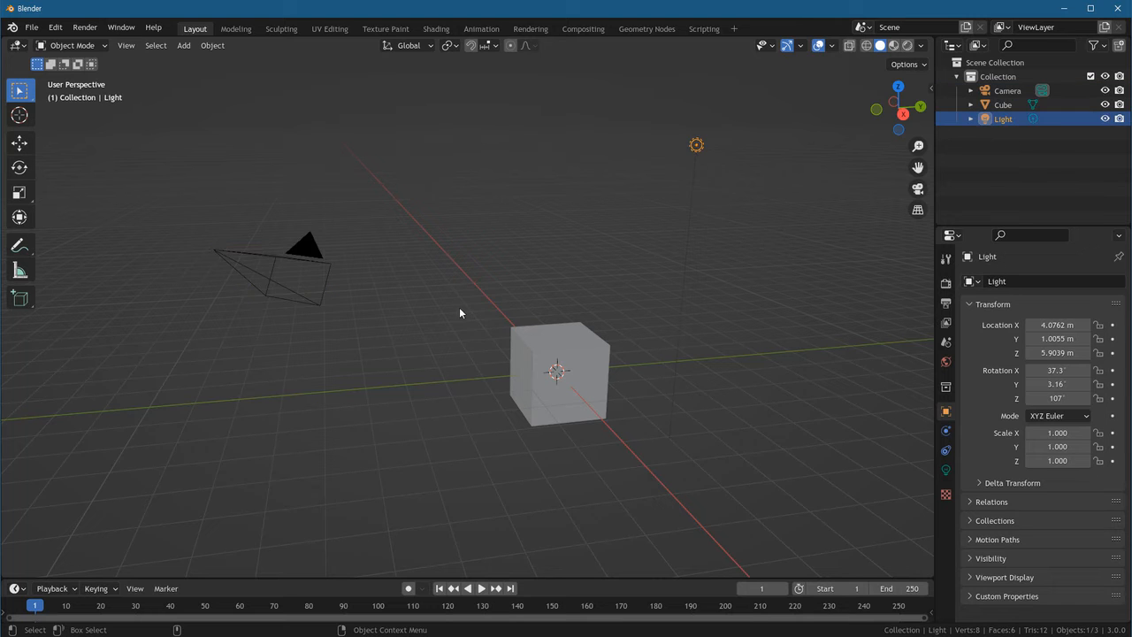
{"action": "left_click", "coordinate": [323, 259]}
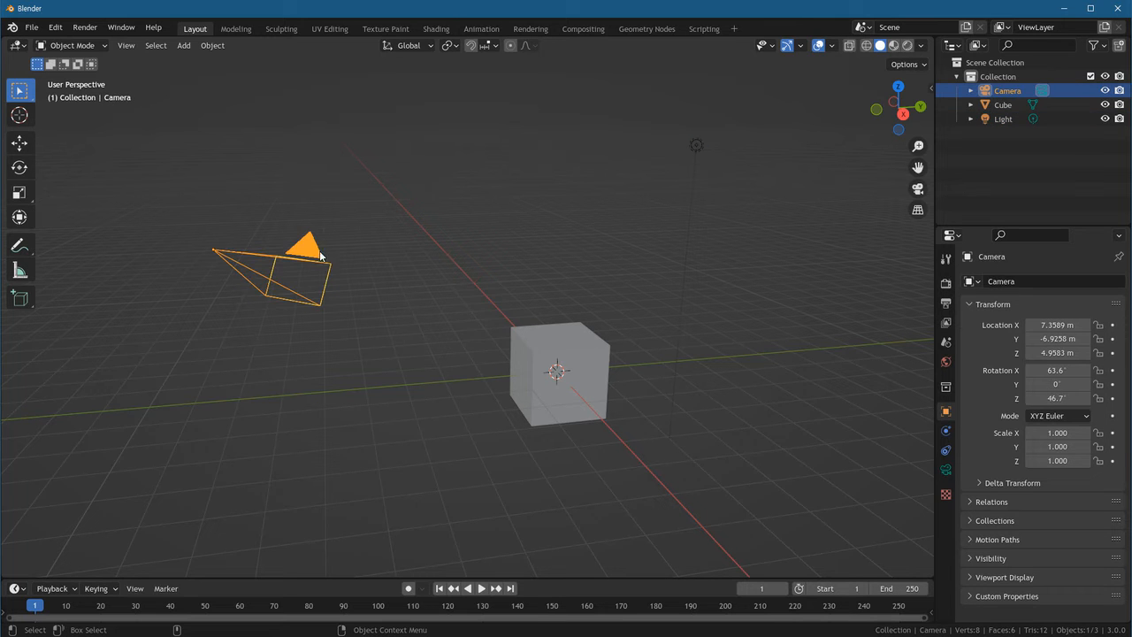
{"action": "left_click", "coordinate": [520, 397]}
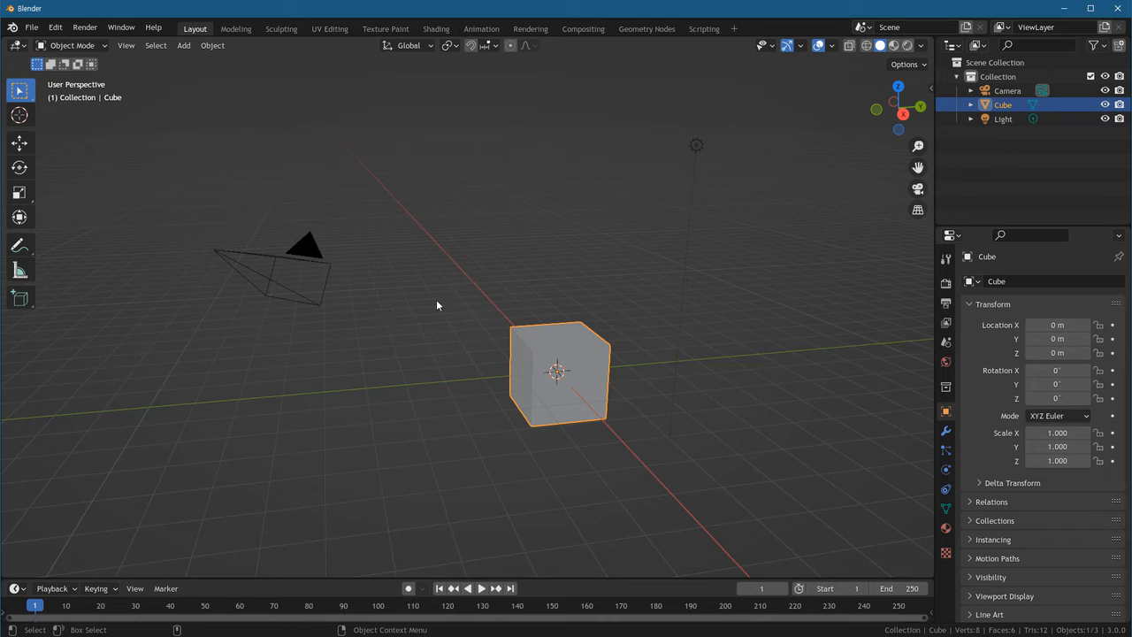
{"action": "left_click", "coordinate": [533, 224]}
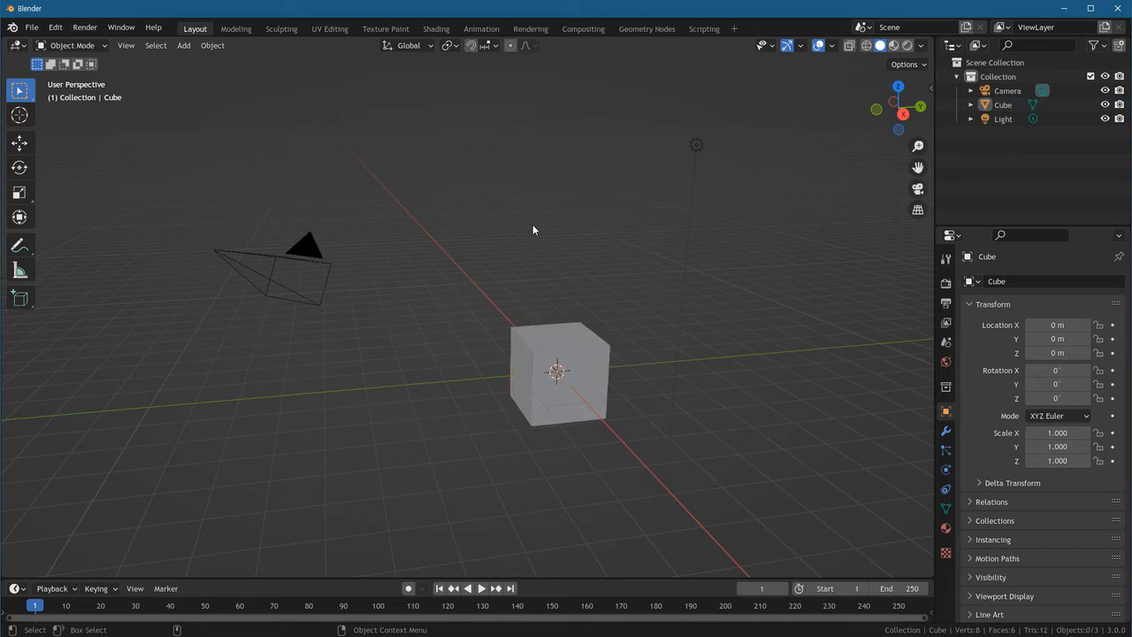
{"action": "left_click", "coordinate": [522, 330]}
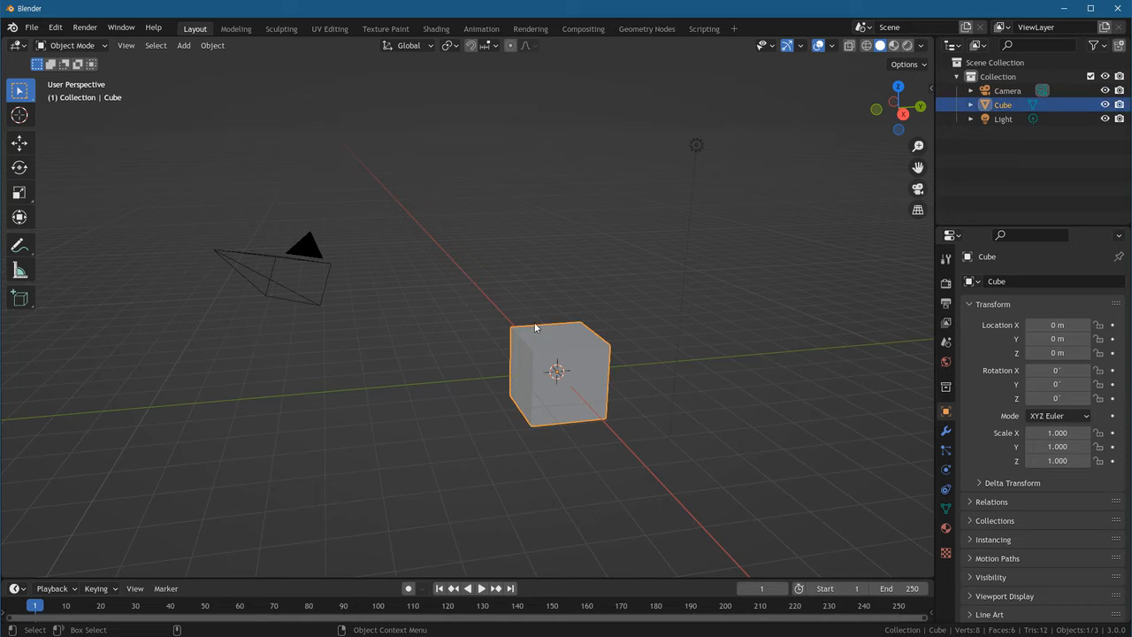
{"action": "left_click", "coordinate": [522, 228]}
{"action": "left_click", "coordinate": [347, 301]}
{"action": "left_click", "coordinate": [403, 245]}
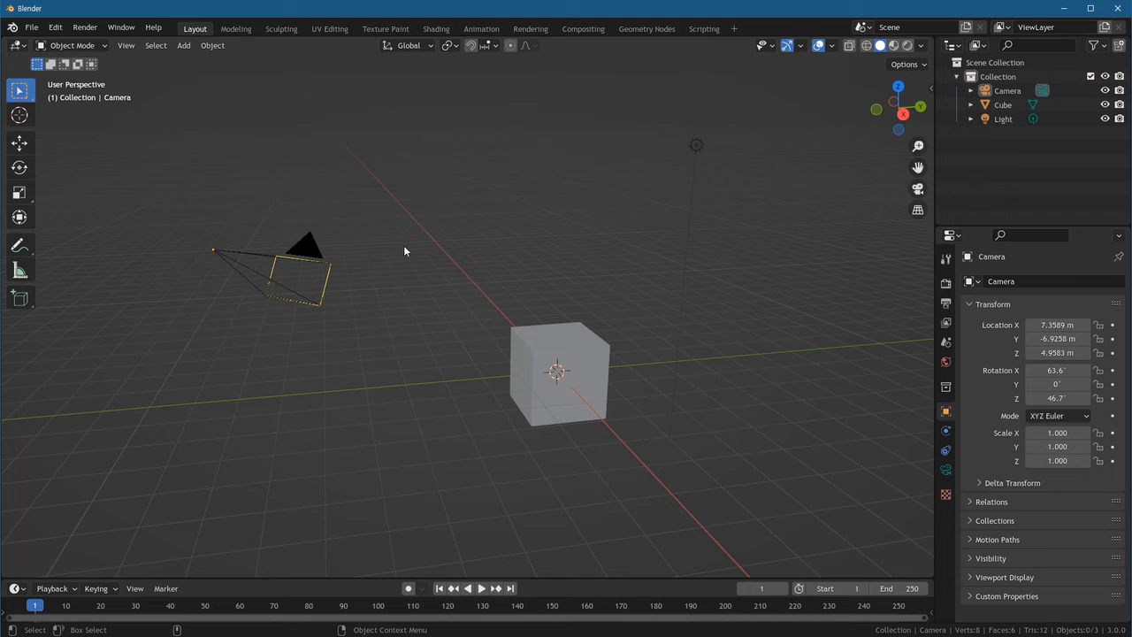
Select the cube in the 3D scene.
{"action": "middle_click_drag", "start_coordinate": [301, 400], "coordinate": [733, 346]}
{"action": "left_click", "coordinate": [499, 417]}
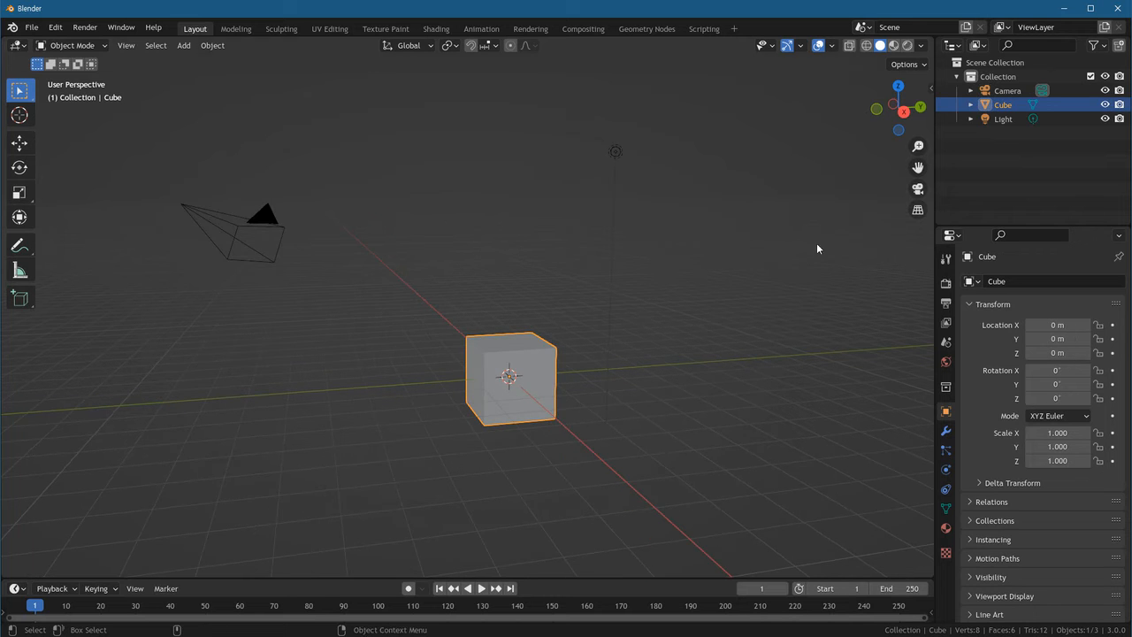
{"action": "middle_click_drag", "start_coordinate": [568, 379], "coordinate": [608, 399]}
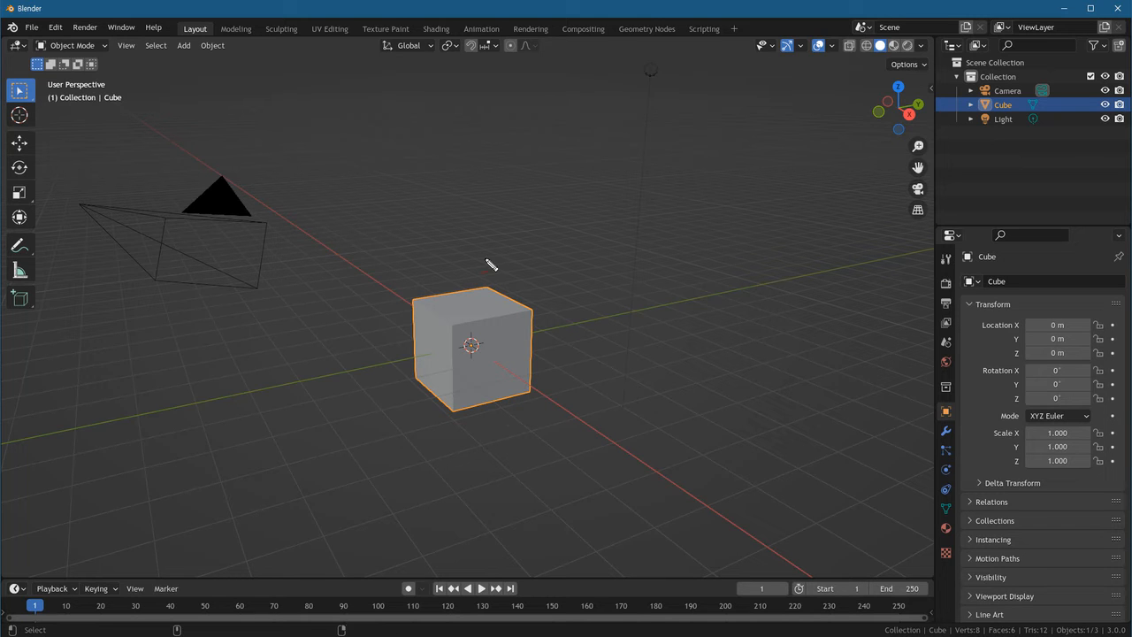
Annotate the cube with an arrow and the handwritten words "object" in quotes and "geometry", underline "object", and clear the annotations.
{"action": "mouse_move", "coordinate": [529, 315]}
{"action": "left_mouse_down"}
{"action": "mouse_move", "coordinate": [581, 274]}
{"action": "mouse_move", "coordinate": [563, 309]}
{"action": "left_mouse_up"}
{"action": "left_click_drag", "start_coordinate": [626, 252], "coordinate": [630, 275]}
{"action": "mouse_move", "coordinate": [659, 232]}
{"action": "left_mouse_down"}
{"action": "mouse_move", "coordinate": [674, 273]}
{"action": "mouse_move", "coordinate": [698, 286]}
{"action": "mouse_move", "coordinate": [728, 258]}
{"action": "mouse_move", "coordinate": [798, 270]}
{"action": "mouse_move", "coordinate": [809, 239]}
{"action": "left_mouse_up"}
{"action": "mouse_move", "coordinate": [656, 332]}
{"action": "left_mouse_down"}
{"action": "mouse_move", "coordinate": [645, 336]}
{"action": "mouse_move", "coordinate": [679, 352]}
{"action": "mouse_move", "coordinate": [716, 336]}
{"action": "mouse_move", "coordinate": [772, 347]}
{"action": "mouse_move", "coordinate": [826, 329]}
{"action": "mouse_move", "coordinate": [815, 389]}
{"action": "left_mouse_up"}
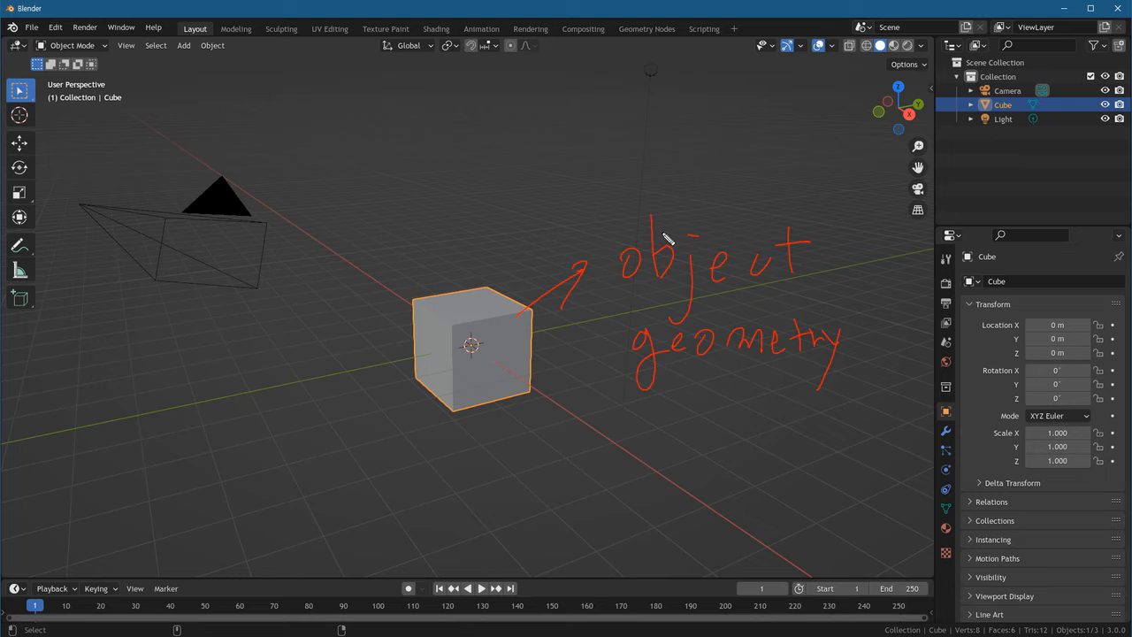
{"action": "left_click_drag", "start_coordinate": [610, 222], "coordinate": [616, 235]}
{"action": "left_click_drag", "start_coordinate": [805, 220], "coordinate": [804, 232]}
{"action": "left_click_drag", "start_coordinate": [812, 218], "coordinate": [810, 230]}
{"action": "left_click_drag", "start_coordinate": [626, 302], "coordinate": [798, 298]}
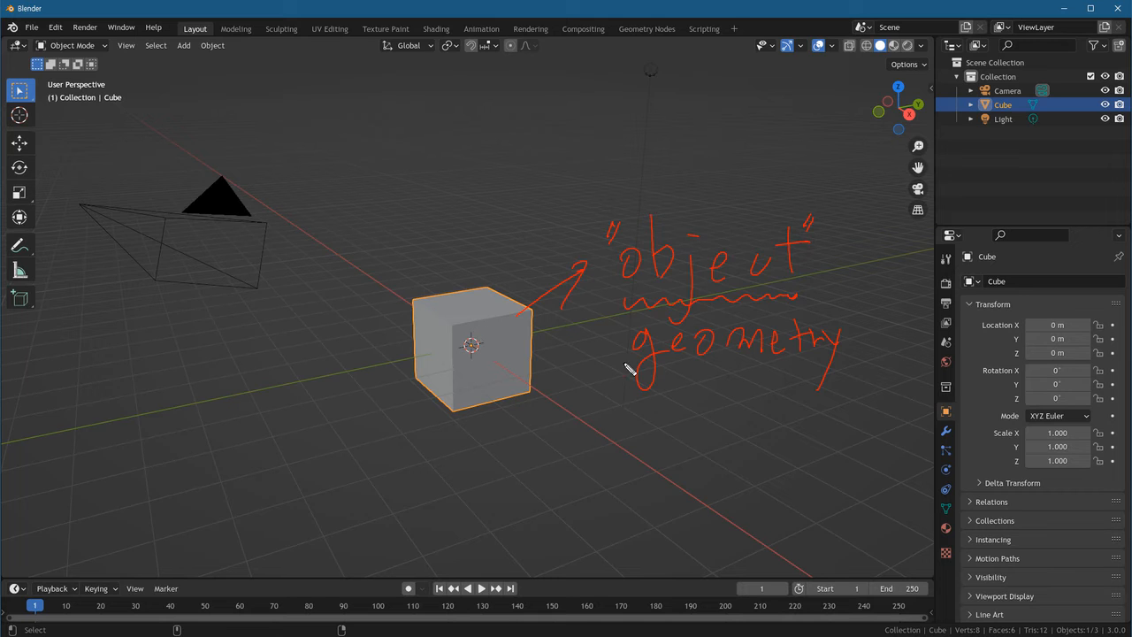
{"action": "key", "text": "Escape"}
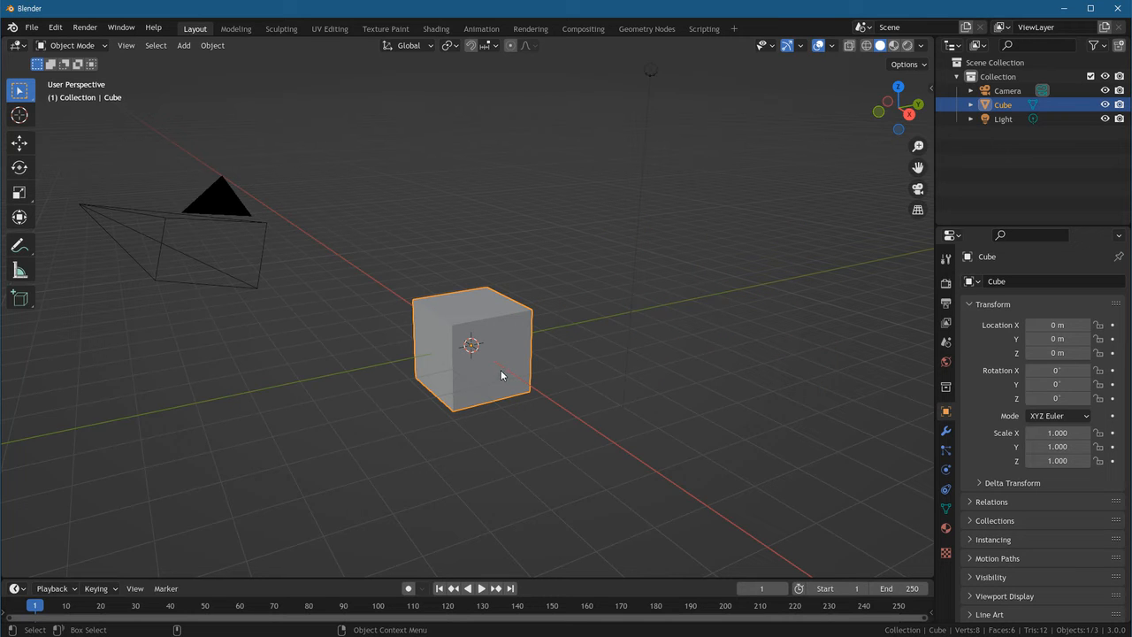
Handwrite the note "3D space (공간)" above the cube and circle the Cube entry in the Outliner.
{"action": "mouse_move", "coordinate": [560, 441]}
{"action": "middle_mouse_down"}
{"action": "mouse_move", "coordinate": [451, 395]}
{"action": "mouse_move", "coordinate": [381, 314]}
{"action": "mouse_move", "coordinate": [543, 454]}
{"action": "mouse_move", "coordinate": [599, 457]}
{"action": "mouse_move", "coordinate": [557, 455]}
{"action": "middle_mouse_up"}
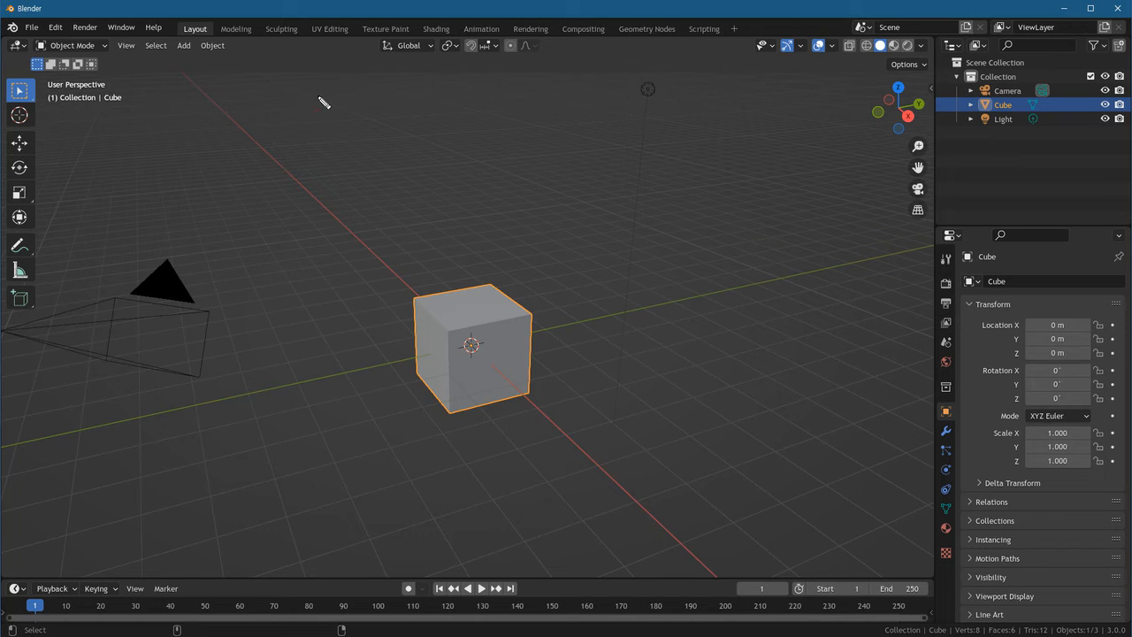
{"action": "mouse_move", "coordinate": [329, 99]}
{"action": "left_mouse_down"}
{"action": "mouse_move", "coordinate": [460, 115]}
{"action": "mouse_move", "coordinate": [512, 114]}
{"action": "mouse_move", "coordinate": [523, 101]}
{"action": "mouse_move", "coordinate": [532, 112]}
{"action": "mouse_move", "coordinate": [539, 99]}
{"action": "mouse_move", "coordinate": [559, 111]}
{"action": "mouse_move", "coordinate": [555, 140]}
{"action": "left_mouse_up"}
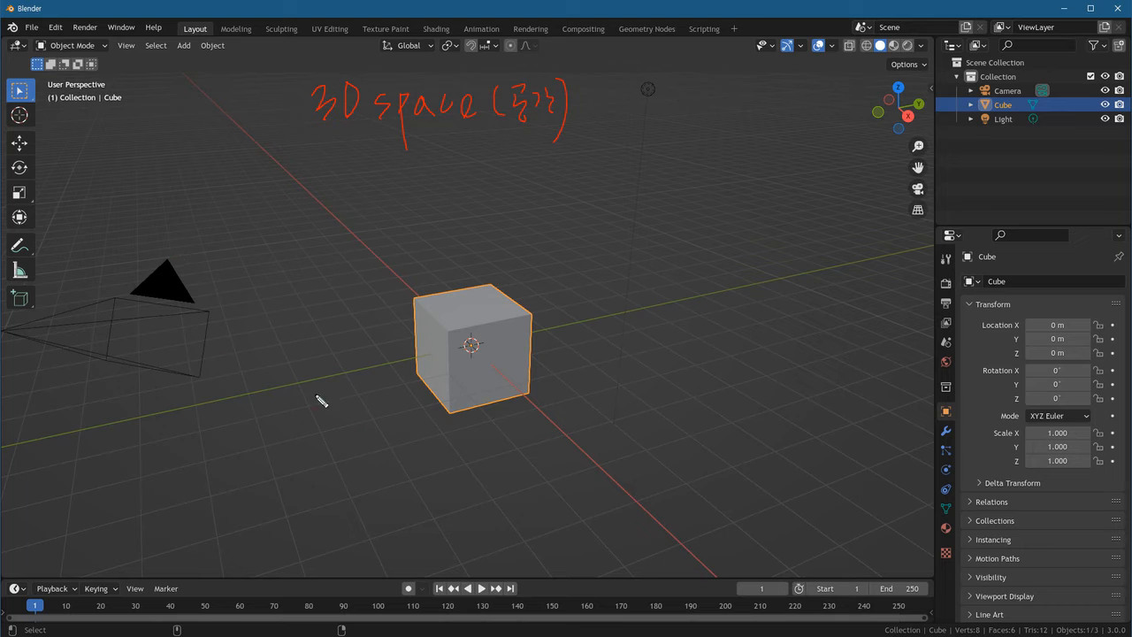
{"action": "left_click_drag", "start_coordinate": [998, 115], "coordinate": [989, 117]}
Mark the scene's centre with an arrow and annotate it "중앙점", "세계좌표 기준축" and "World Coordinate origin Axis".
{"action": "mouse_move", "coordinate": [470, 321]}
{"action": "left_mouse_down"}
{"action": "mouse_move", "coordinate": [470, 355]}
{"action": "mouse_move", "coordinate": [452, 344]}
{"action": "mouse_move", "coordinate": [533, 303]}
{"action": "mouse_move", "coordinate": [583, 260]}
{"action": "mouse_move", "coordinate": [631, 281]}
{"action": "mouse_move", "coordinate": [653, 243]}
{"action": "mouse_move", "coordinate": [664, 278]}
{"action": "mouse_move", "coordinate": [713, 286]}
{"action": "left_mouse_up"}
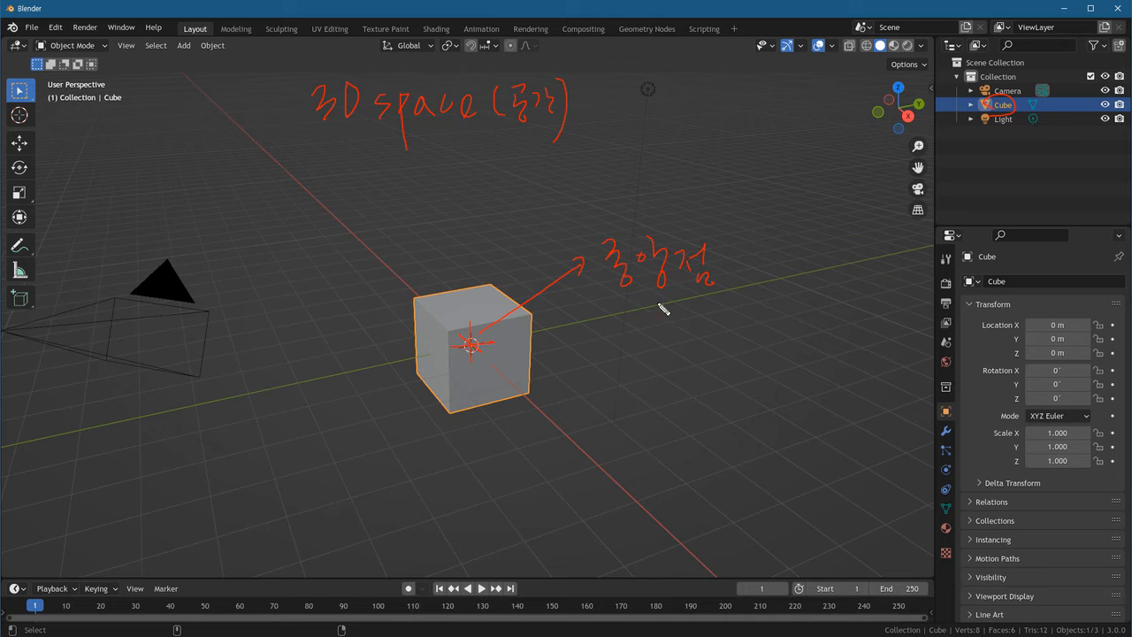
{"action": "mouse_move", "coordinate": [621, 324]}
{"action": "left_mouse_down"}
{"action": "mouse_move", "coordinate": [630, 340]}
{"action": "mouse_move", "coordinate": [648, 329]}
{"action": "mouse_move", "coordinate": [667, 346]}
{"action": "mouse_move", "coordinate": [745, 327]}
{"action": "mouse_move", "coordinate": [751, 349]}
{"action": "mouse_move", "coordinate": [821, 321]}
{"action": "mouse_move", "coordinate": [851, 370]}
{"action": "left_mouse_up"}
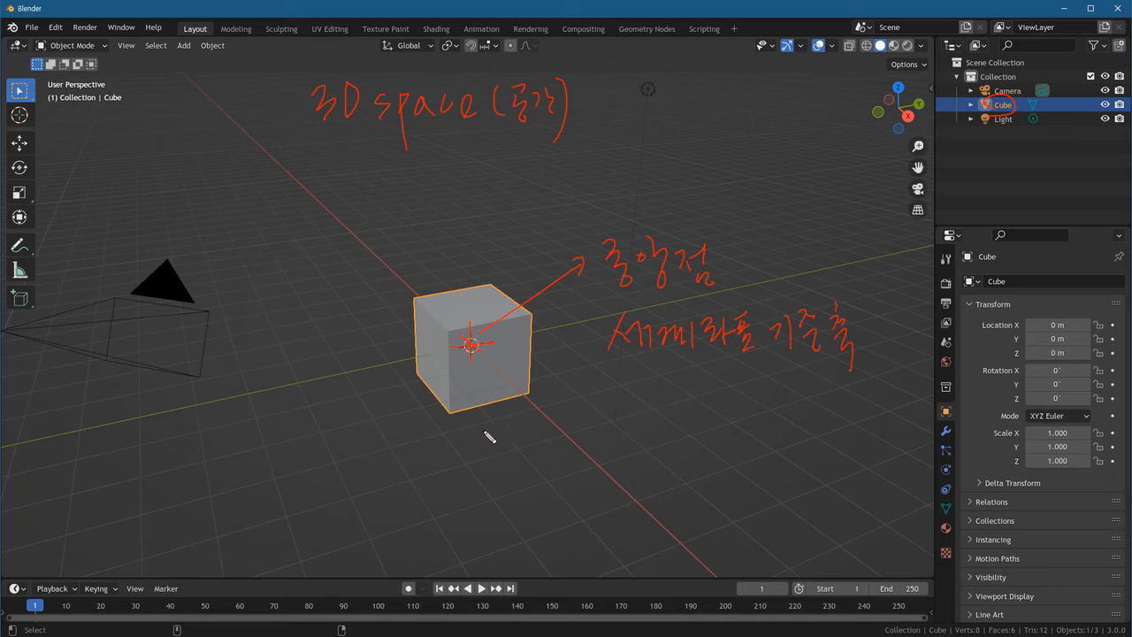
{"action": "mouse_move", "coordinate": [600, 382]}
{"action": "left_mouse_down"}
{"action": "mouse_move", "coordinate": [675, 408]}
{"action": "mouse_move", "coordinate": [703, 383]}
{"action": "mouse_move", "coordinate": [736, 407]}
{"action": "left_mouse_up"}
{"action": "mouse_move", "coordinate": [757, 395]}
{"action": "left_mouse_down"}
{"action": "mouse_move", "coordinate": [816, 378]}
{"action": "mouse_move", "coordinate": [883, 394]}
{"action": "left_mouse_up"}
{"action": "mouse_move", "coordinate": [671, 430]}
{"action": "left_mouse_down"}
{"action": "mouse_move", "coordinate": [677, 462]}
{"action": "mouse_move", "coordinate": [655, 439]}
{"action": "mouse_move", "coordinate": [665, 449]}
{"action": "mouse_move", "coordinate": [707, 432]}
{"action": "mouse_move", "coordinate": [783, 447]}
{"action": "left_mouse_up"}
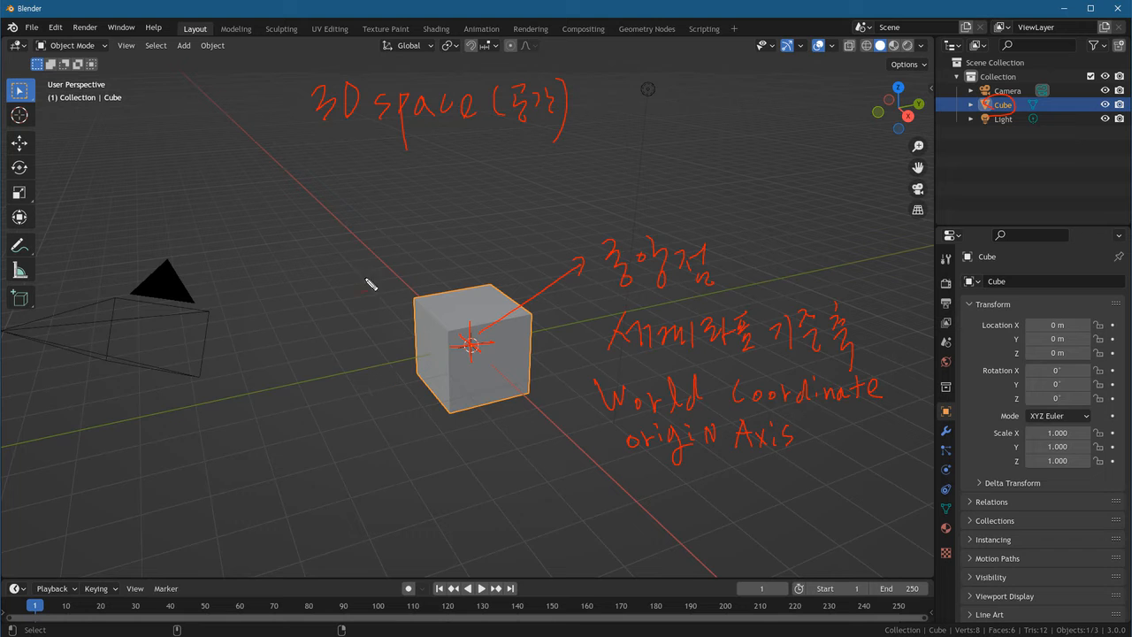
Annotate the red and green axes with "X" and "y", and draw blue vertical arrows up and down from the cube labelled "Z".
{"action": "mouse_move", "coordinate": [550, 419]}
{"action": "left_mouse_down"}
{"action": "mouse_move", "coordinate": [562, 440]}
{"action": "mouse_move", "coordinate": [546, 442]}
{"action": "left_mouse_up"}
{"action": "left_click_drag", "start_coordinate": [353, 362], "coordinate": [361, 393]}
{"action": "left_click_drag", "start_coordinate": [466, 213], "coordinate": [466, 313]}
{"action": "left_click_drag", "start_coordinate": [467, 211], "coordinate": [476, 225]}
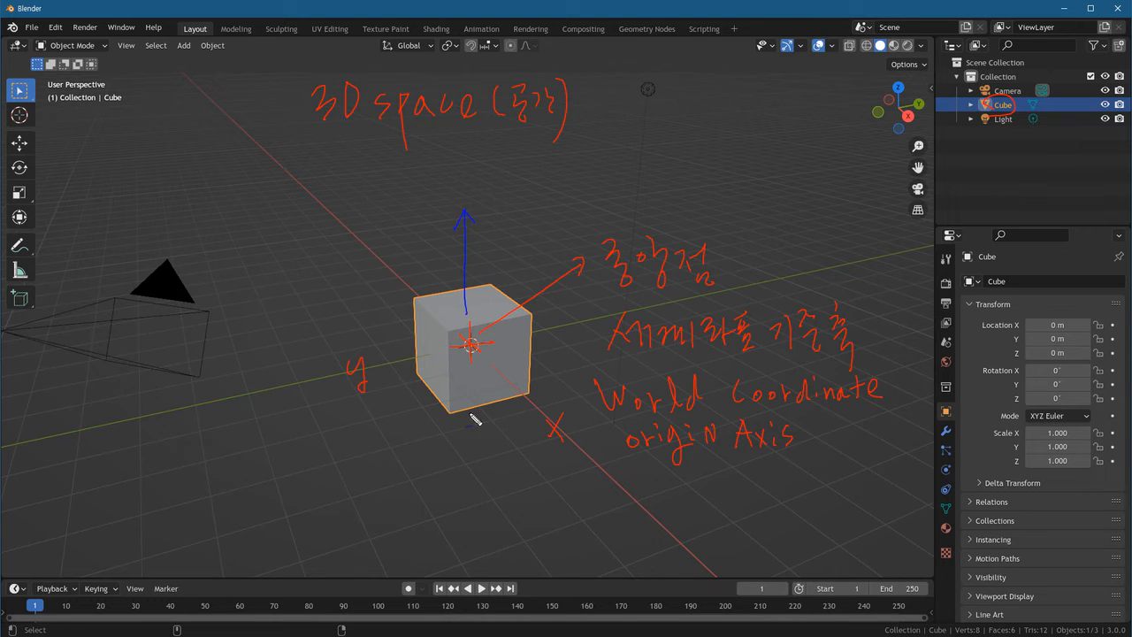
{"action": "mouse_move", "coordinate": [471, 389]}
{"action": "left_mouse_down"}
{"action": "mouse_move", "coordinate": [472, 484]}
{"action": "mouse_move", "coordinate": [477, 472]}
{"action": "left_mouse_up"}
{"action": "left_click_drag", "start_coordinate": [502, 204], "coordinate": [518, 217]}
{"action": "left_click_drag", "start_coordinate": [501, 491], "coordinate": [513, 502]}
Handwrite the origin coordinates "X:0", "y:0" and "z:0" below the "World Coordinate origin Axis" note.
{"action": "left_click_drag", "start_coordinate": [623, 472], "coordinate": [638, 498]}
{"action": "mouse_move", "coordinate": [637, 472]}
{"action": "left_mouse_down"}
{"action": "mouse_move", "coordinate": [623, 500]}
{"action": "mouse_move", "coordinate": [647, 531]}
{"action": "mouse_move", "coordinate": [652, 571]}
{"action": "left_mouse_up"}
{"action": "left_click_drag", "start_coordinate": [672, 485], "coordinate": [676, 566]}
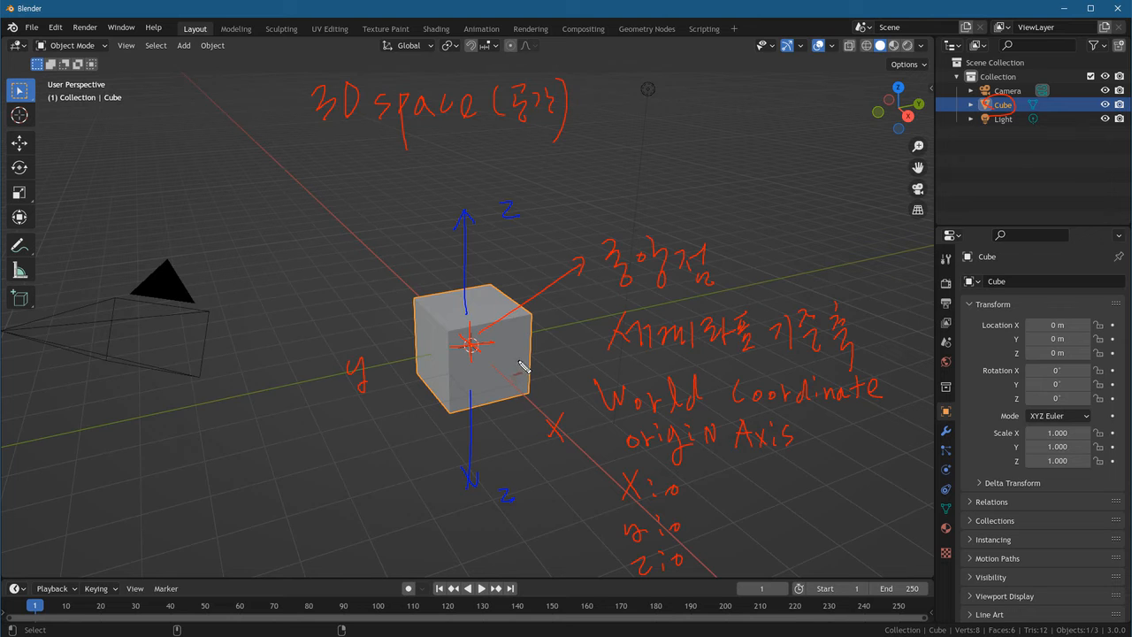
Handwrite numbers along the red X axis, 1 to 6 on the near side and -1 to -5 on the far side.
{"action": "left_click_drag", "start_coordinate": [515, 351], "coordinate": [546, 393]}
{"action": "left_click_drag", "start_coordinate": [605, 448], "coordinate": [612, 460]}
{"action": "mouse_move", "coordinate": [689, 508]}
{"action": "left_mouse_down"}
{"action": "mouse_move", "coordinate": [684, 523]}
{"action": "mouse_move", "coordinate": [722, 556]}
{"action": "left_mouse_up"}
{"action": "left_click_drag", "start_coordinate": [422, 279], "coordinate": [433, 278]}
{"action": "left_click_drag", "start_coordinate": [437, 271], "coordinate": [439, 283]}
{"action": "left_click_drag", "start_coordinate": [387, 239], "coordinate": [397, 239]}
{"action": "left_click_drag", "start_coordinate": [400, 235], "coordinate": [415, 247]}
{"action": "left_click_drag", "start_coordinate": [358, 213], "coordinate": [379, 219]}
{"action": "left_click_drag", "start_coordinate": [347, 175], "coordinate": [354, 183]}
{"action": "left_click_drag", "start_coordinate": [350, 176], "coordinate": [351, 188]}
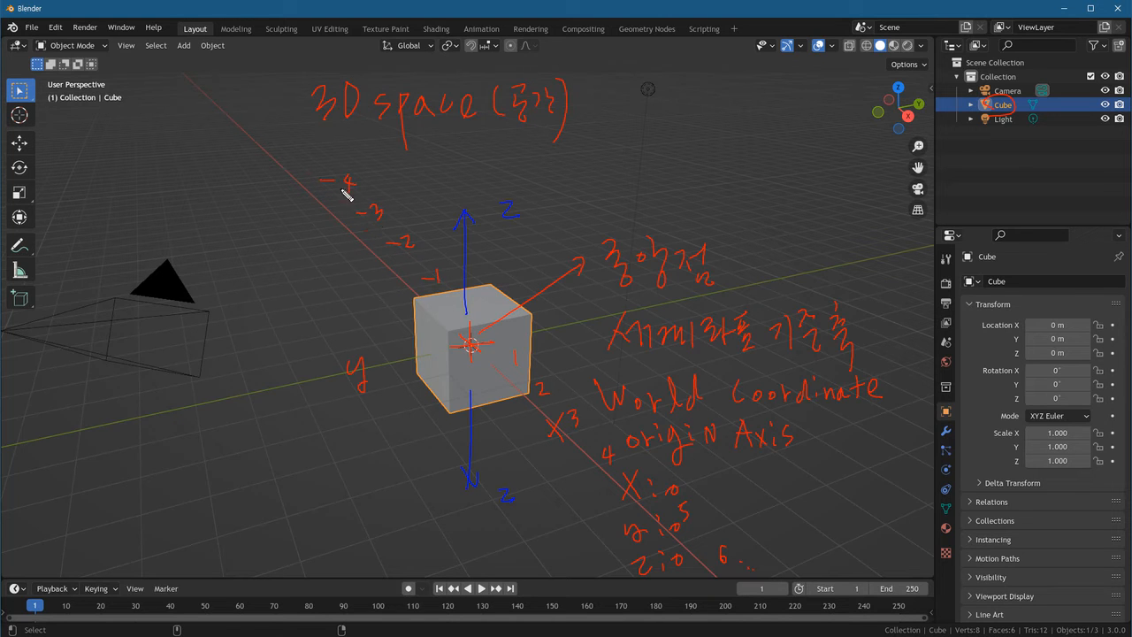
{"action": "left_click_drag", "start_coordinate": [308, 153], "coordinate": [306, 162]}
Handwrite numbers along the green Y axis, 1 to 5 on the camera side and -1 to -4 with dots on the opposite side.
{"action": "mouse_move", "coordinate": [212, 416]}
{"action": "left_mouse_down"}
{"action": "mouse_move", "coordinate": [207, 430]}
{"action": "mouse_move", "coordinate": [324, 409]}
{"action": "left_mouse_up"}
{"action": "left_click_drag", "start_coordinate": [382, 388], "coordinate": [392, 397]}
{"action": "left_click_drag", "start_coordinate": [397, 387], "coordinate": [399, 398]}
{"action": "left_click_drag", "start_coordinate": [549, 343], "coordinate": [561, 342]}
{"action": "mouse_move", "coordinate": [705, 300]}
{"action": "left_mouse_down"}
{"action": "mouse_move", "coordinate": [728, 306]}
{"action": "mouse_move", "coordinate": [786, 285]}
{"action": "left_mouse_up"}
{"action": "left_click_drag", "start_coordinate": [798, 280], "coordinate": [841, 277]}
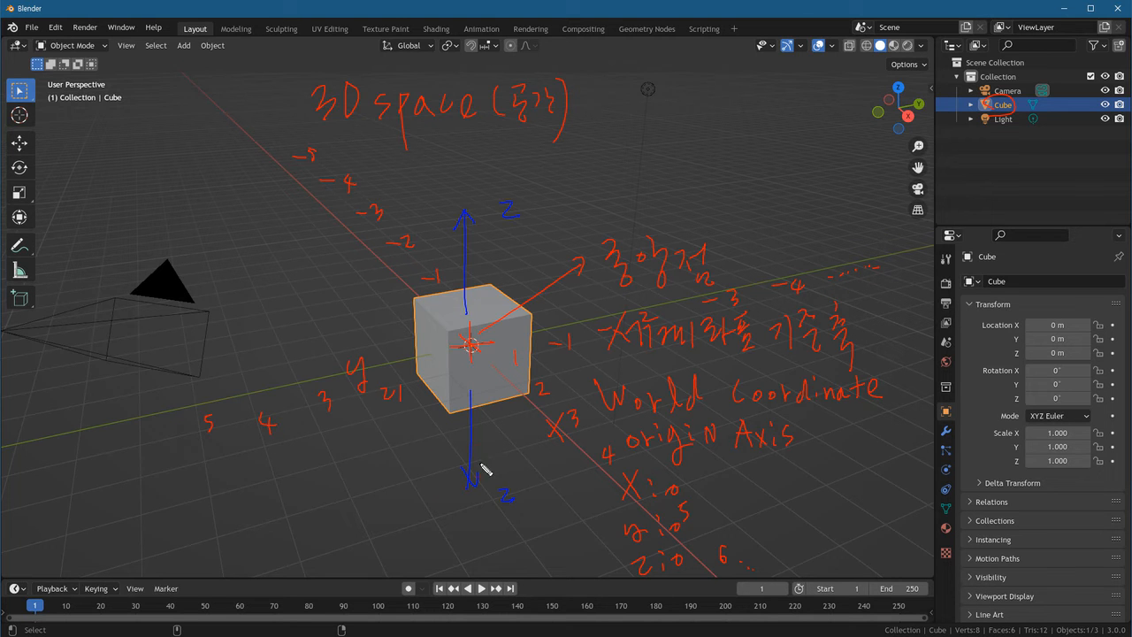
Handwrite numbers along the vertical Z axis, -1 to -4 downward and 2 to 6 upward, ending both rows with dots.
{"action": "left_click_drag", "start_coordinate": [482, 397], "coordinate": [495, 403]}
{"action": "left_click_drag", "start_coordinate": [482, 442], "coordinate": [489, 440]}
{"action": "left_click_drag", "start_coordinate": [493, 436], "coordinate": [502, 476]}
{"action": "left_click_drag", "start_coordinate": [484, 516], "coordinate": [491, 515]}
{"action": "left_click_drag", "start_coordinate": [500, 512], "coordinate": [510, 524]}
{"action": "left_click_drag", "start_coordinate": [505, 516], "coordinate": [500, 558]}
{"action": "left_click_drag", "start_coordinate": [496, 299], "coordinate": [506, 307]}
{"action": "left_click_drag", "start_coordinate": [492, 260], "coordinate": [500, 273]}
{"action": "left_click_drag", "start_coordinate": [491, 229], "coordinate": [501, 241]}
{"action": "left_click_drag", "start_coordinate": [489, 185], "coordinate": [495, 193]}
{"action": "left_click_drag", "start_coordinate": [492, 152], "coordinate": [489, 163]}
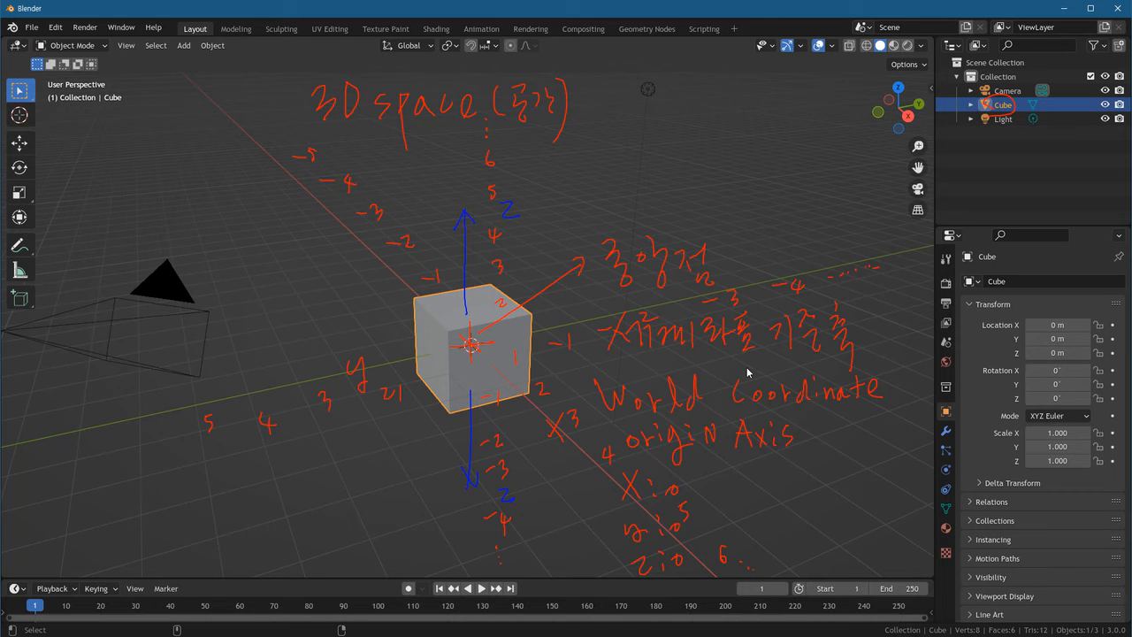
Clear all the handwritten annotations and keep the cube selected.
{"action": "key", "text": "Escape"}
{"action": "left_click", "coordinate": [549, 360]}
{"action": "left_click", "coordinate": [505, 373]}
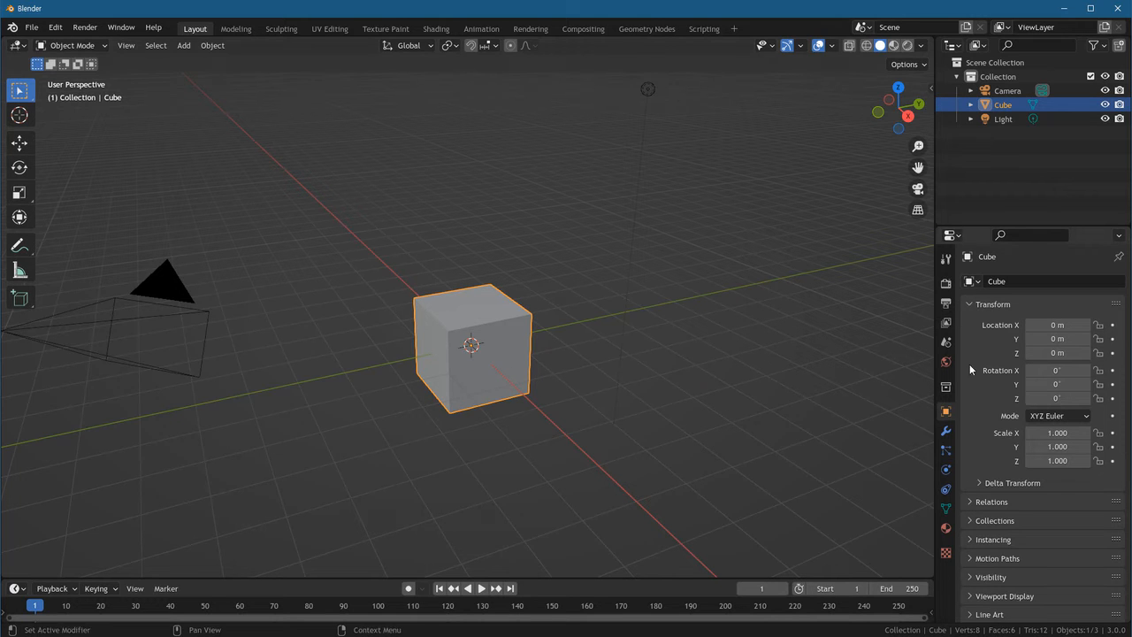
Look through the render, view layer and scene properties, return to the cube's object properties, and collapse and re-expand Transform.
{"action": "left_click", "coordinate": [947, 283]}
{"action": "left_click", "coordinate": [947, 322]}
{"action": "left_click", "coordinate": [946, 341]}
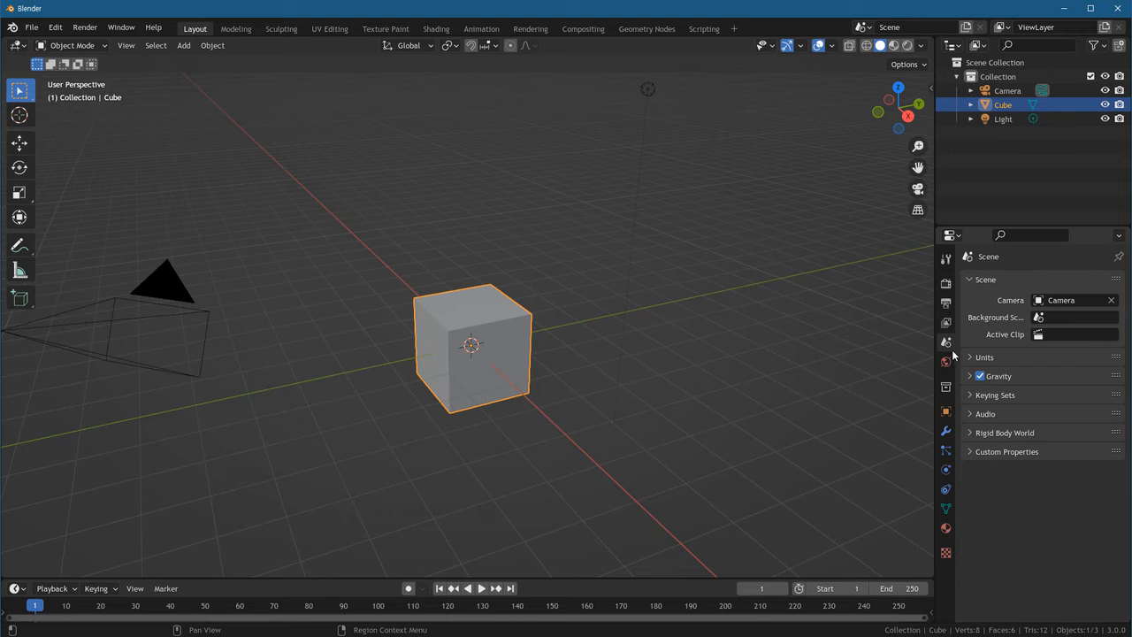
{"action": "left_click", "coordinate": [947, 412]}
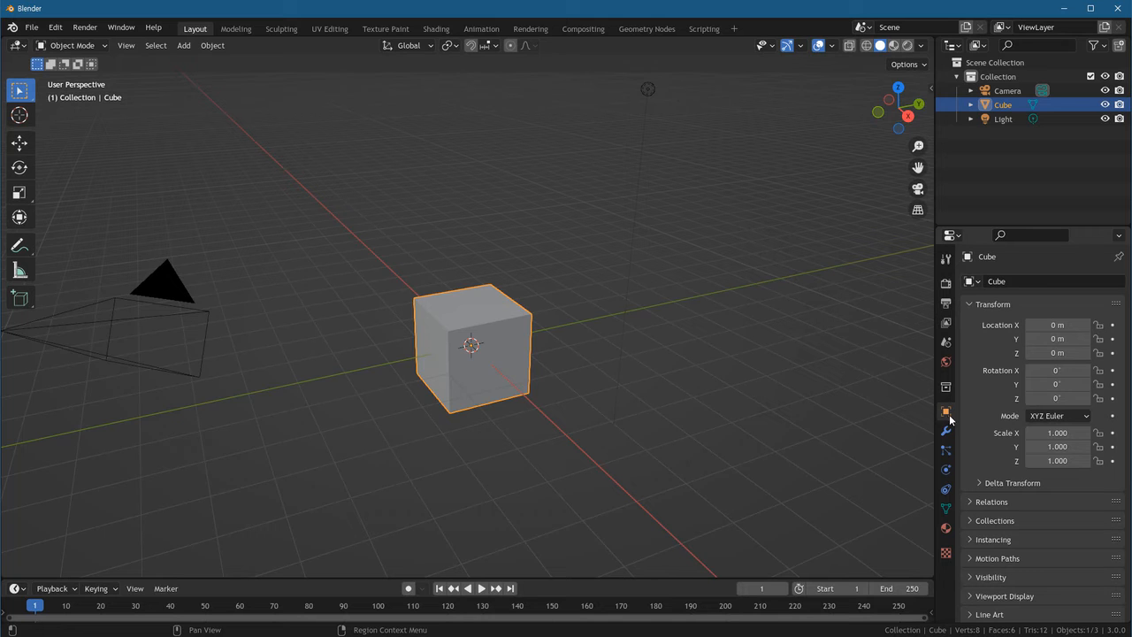
{"action": "left_click", "coordinate": [972, 307]}
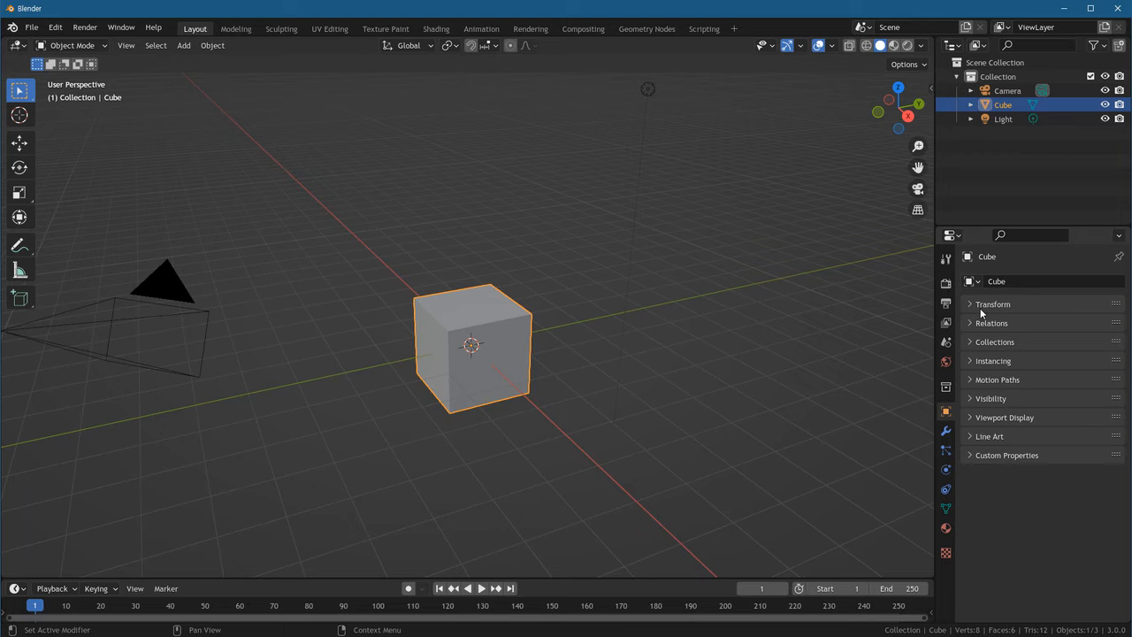
{"action": "left_click", "coordinate": [974, 306]}
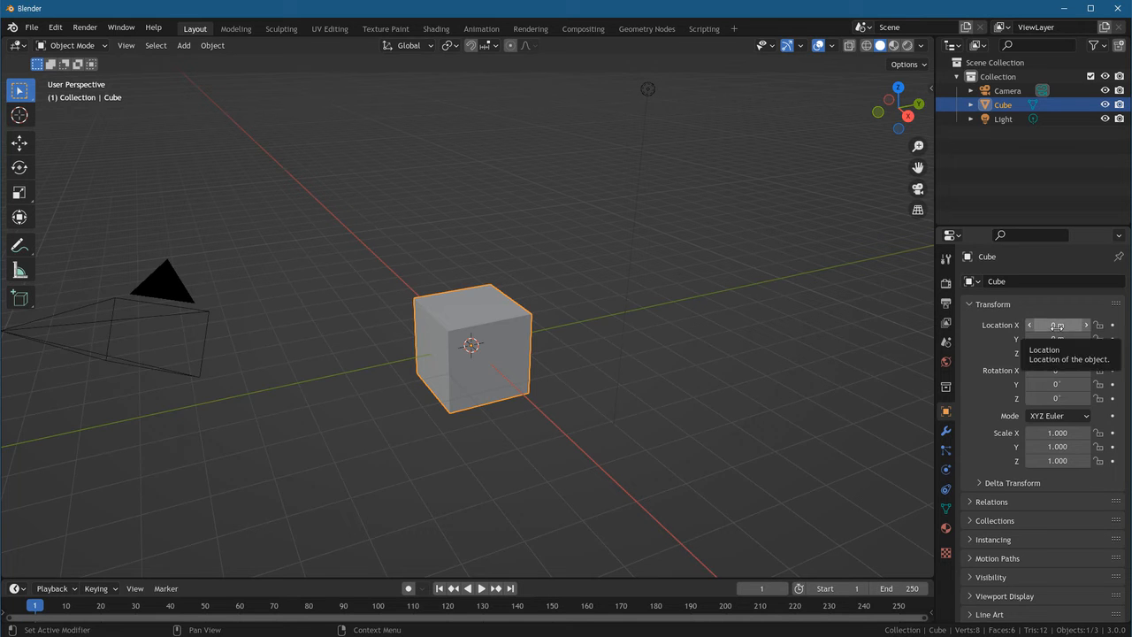
Move the cube to location X 2.81 m, Y 2.96 m, Z 3.01 m.
{"action": "left_click_drag", "start_coordinate": [1057, 325], "coordinate": [1130, 339]}
{"action": "left_click_drag", "start_coordinate": [1059, 353], "coordinate": [1106, 353]}
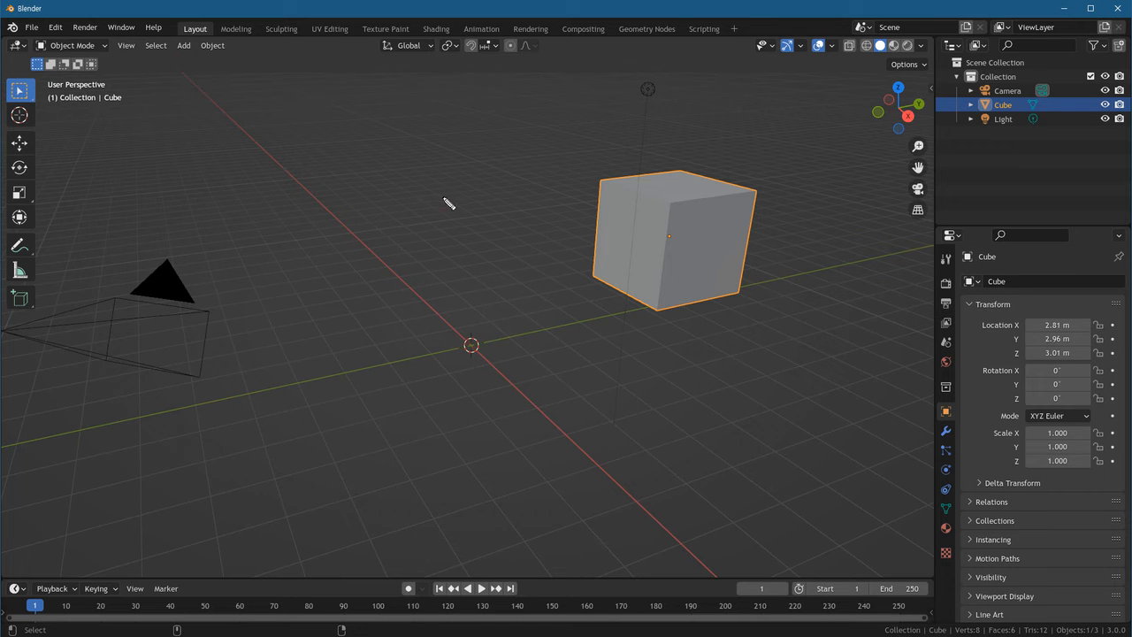
Draw an annotation arrow from the world origin to the cube's centre, label it "X", "y" and "z", and clear the drawing.
{"action": "mouse_move", "coordinate": [459, 331]}
{"action": "left_mouse_down"}
{"action": "mouse_move", "coordinate": [487, 357]}
{"action": "mouse_move", "coordinate": [457, 345]}
{"action": "mouse_move", "coordinate": [475, 369]}
{"action": "mouse_move", "coordinate": [663, 238]}
{"action": "mouse_move", "coordinate": [696, 251]}
{"action": "left_mouse_up"}
{"action": "mouse_move", "coordinate": [696, 229]}
{"action": "left_mouse_down"}
{"action": "mouse_move", "coordinate": [684, 250]}
{"action": "mouse_move", "coordinate": [699, 334]}
{"action": "left_mouse_up"}
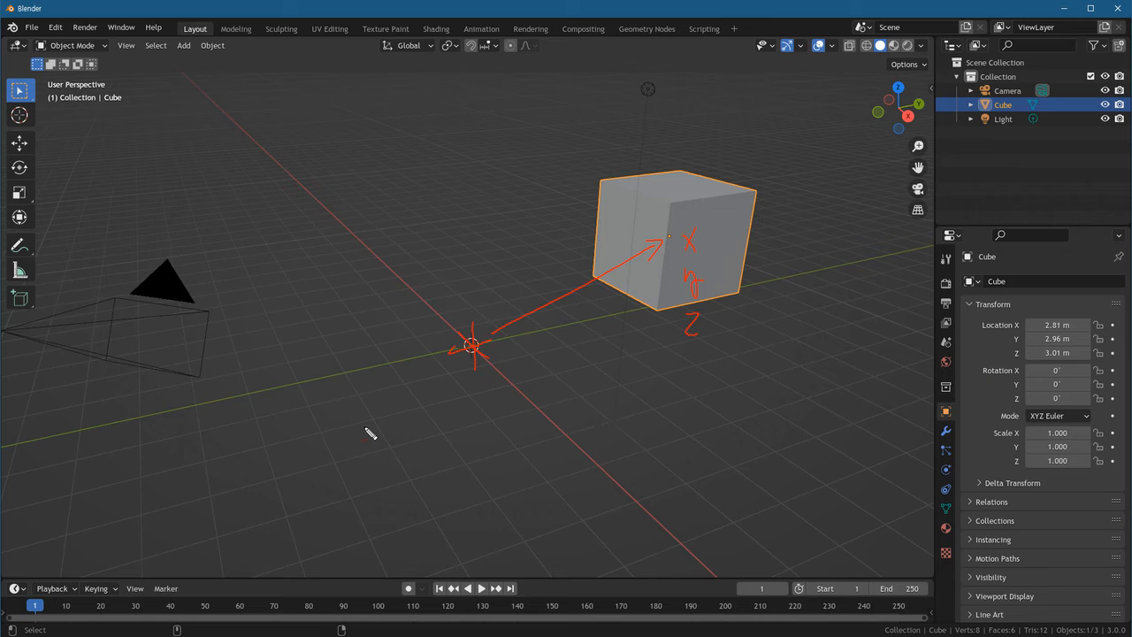
{"action": "key", "text": "Escape"}
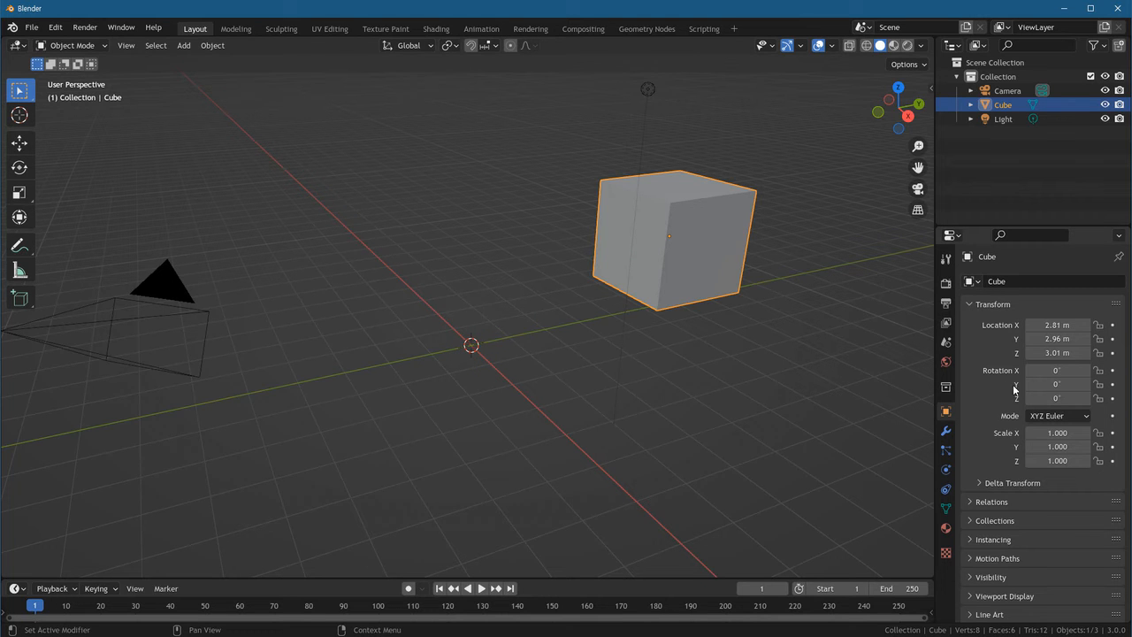
Rotate the cube to X 19.8°, Y 15.2°, Z 15.8°, and set its Z rotation to 180°.
{"action": "left_click_drag", "start_coordinate": [1057, 370], "coordinate": [1080, 398]}
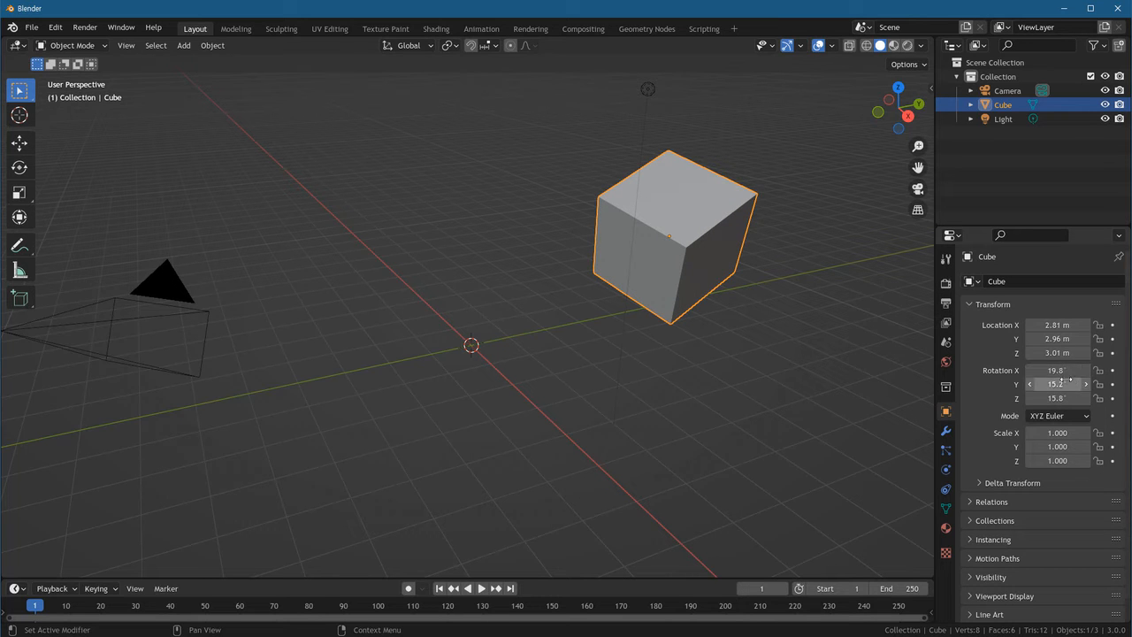
{"action": "left_click", "coordinate": [1067, 403]}
{"action": "type", "text": "180"}
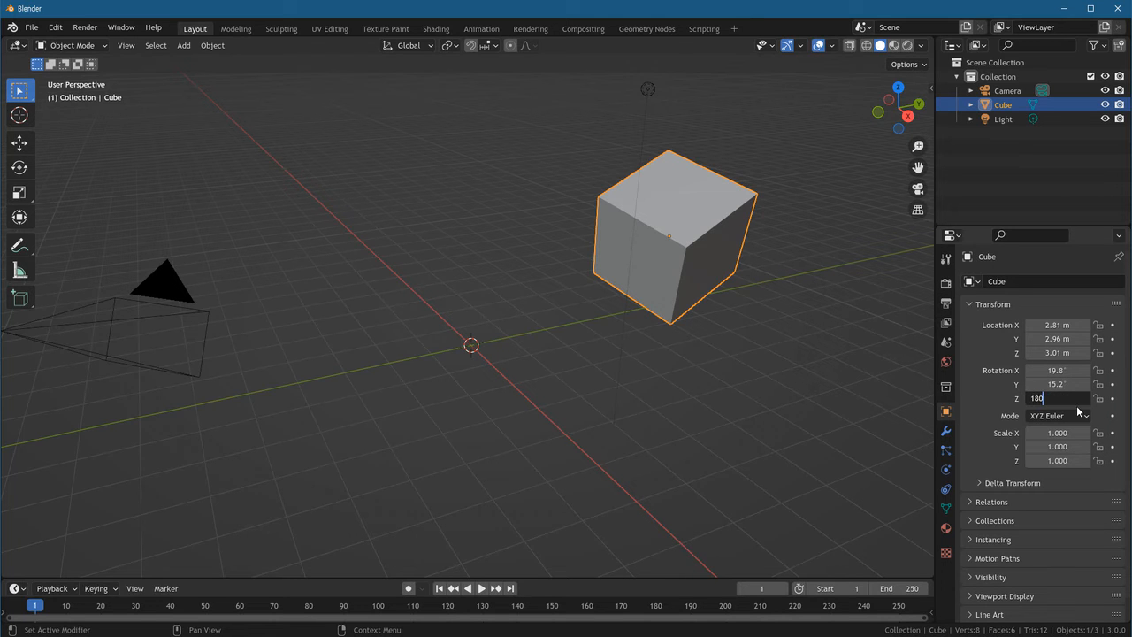
{"action": "key", "text": "Return"}
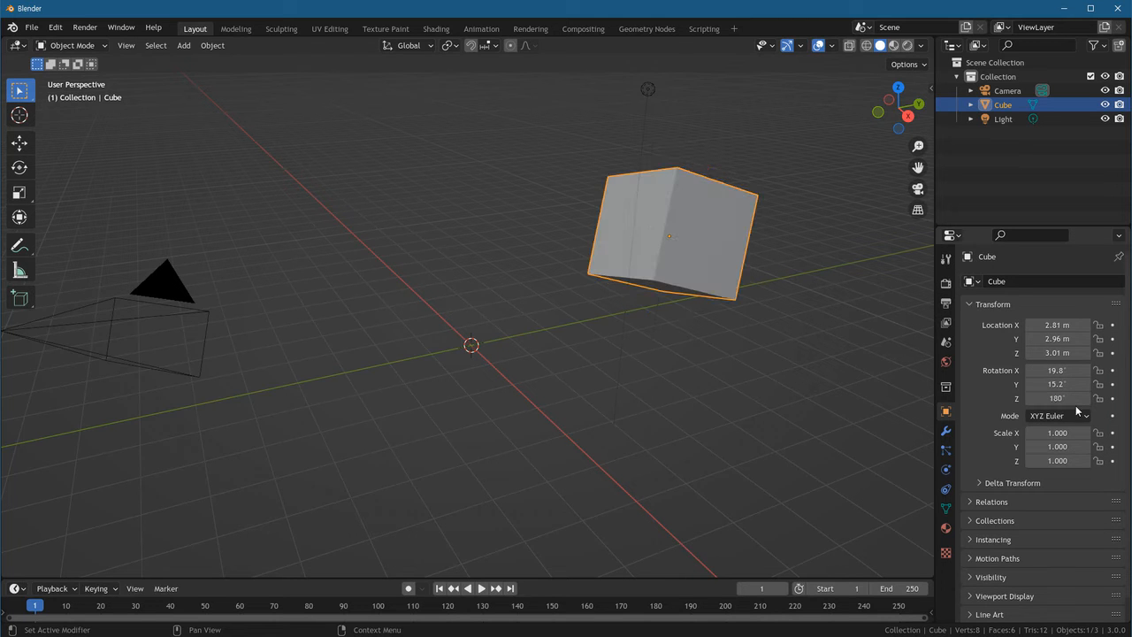
Try Z rotations of 360° and 720° on the cube, and set the Z rotation to 90°.
{"action": "left_click", "coordinate": [1076, 405]}
{"action": "key", "text": "BackSpace"}
{"action": "type", "text": "360"}
{"action": "key", "text": "Return"}
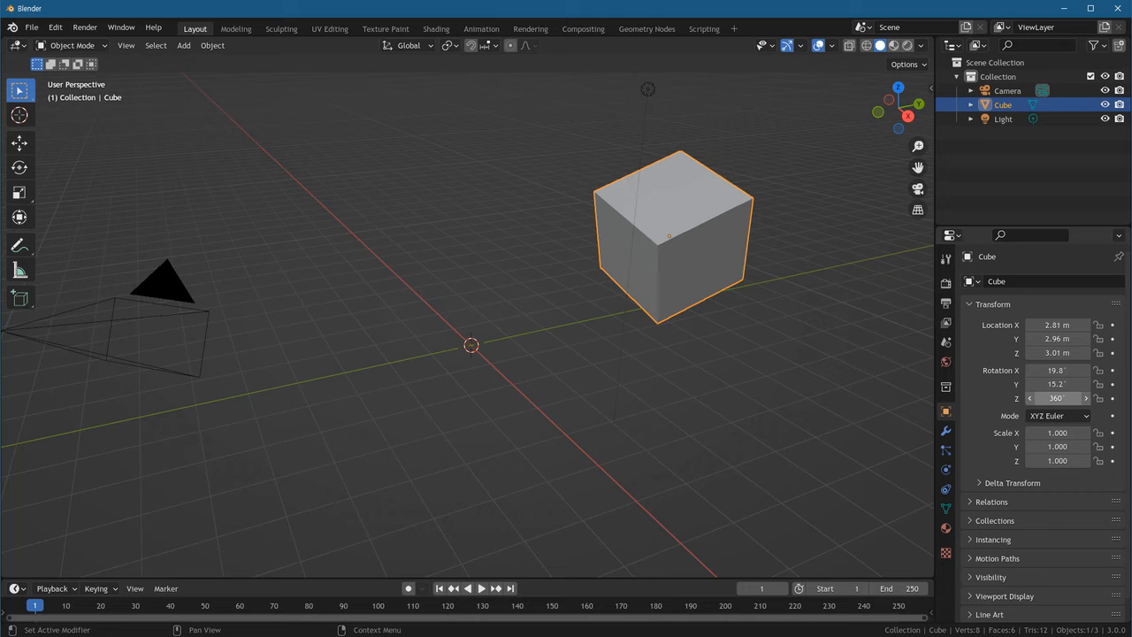
{"action": "left_click", "coordinate": [1074, 403]}
{"action": "type", "text": "720"}
{"action": "key", "text": "Return"}
{"action": "left_click", "coordinate": [1074, 404]}
{"action": "type", "text": "90"}
{"action": "key", "text": "Return"}
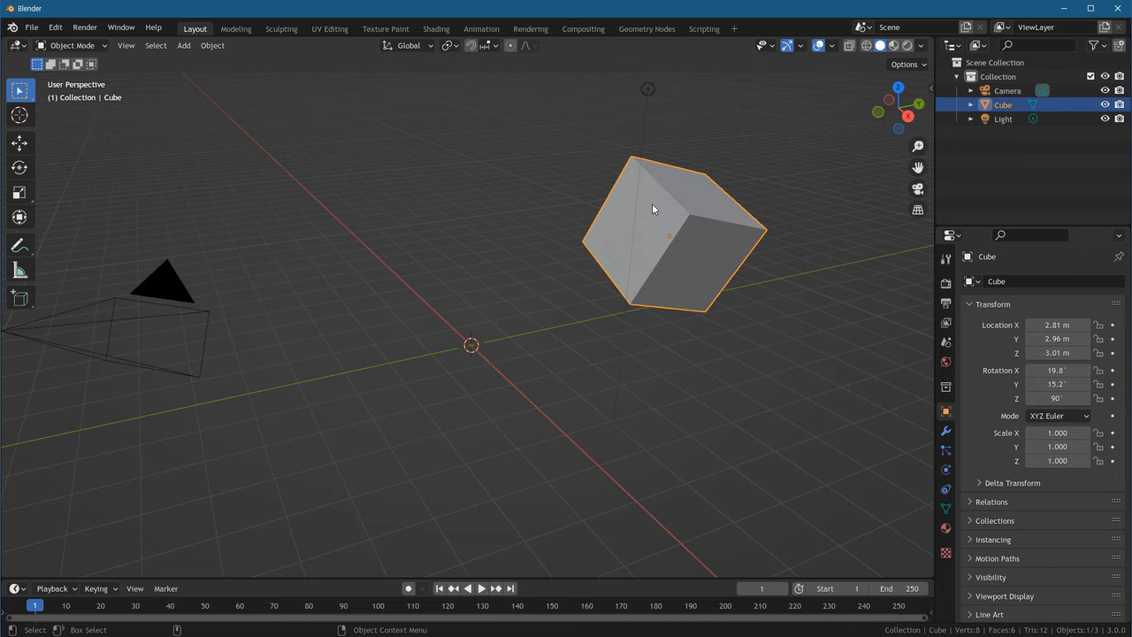
Scale the cube to X 2.030, Y 1.660, Z 0.960, and set all three scale values back to 1.
{"action": "left_click_drag", "start_coordinate": [1058, 432], "coordinate": [1066, 461]}
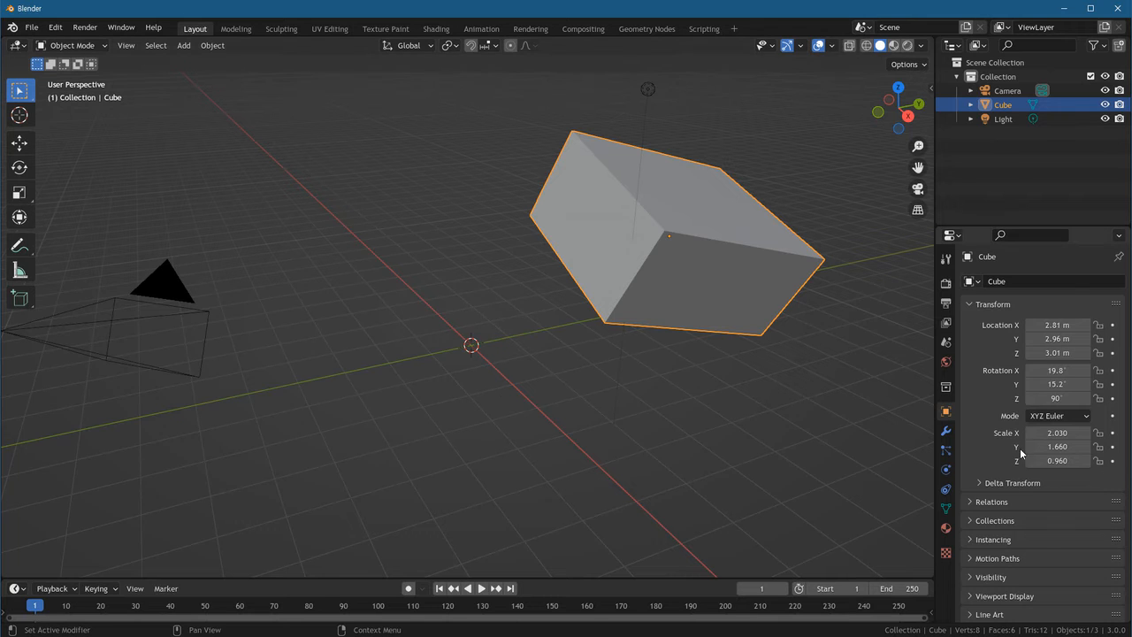
{"action": "left_click", "coordinate": [1055, 435]}
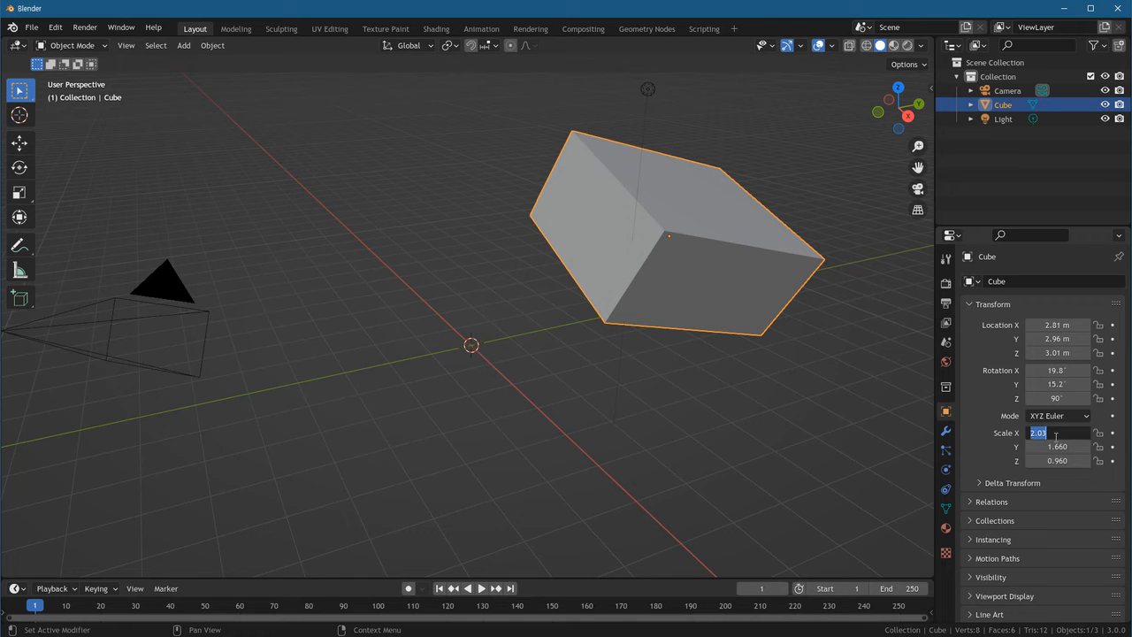
{"action": "type", "text": "1"}
{"action": "key", "text": "Return"}
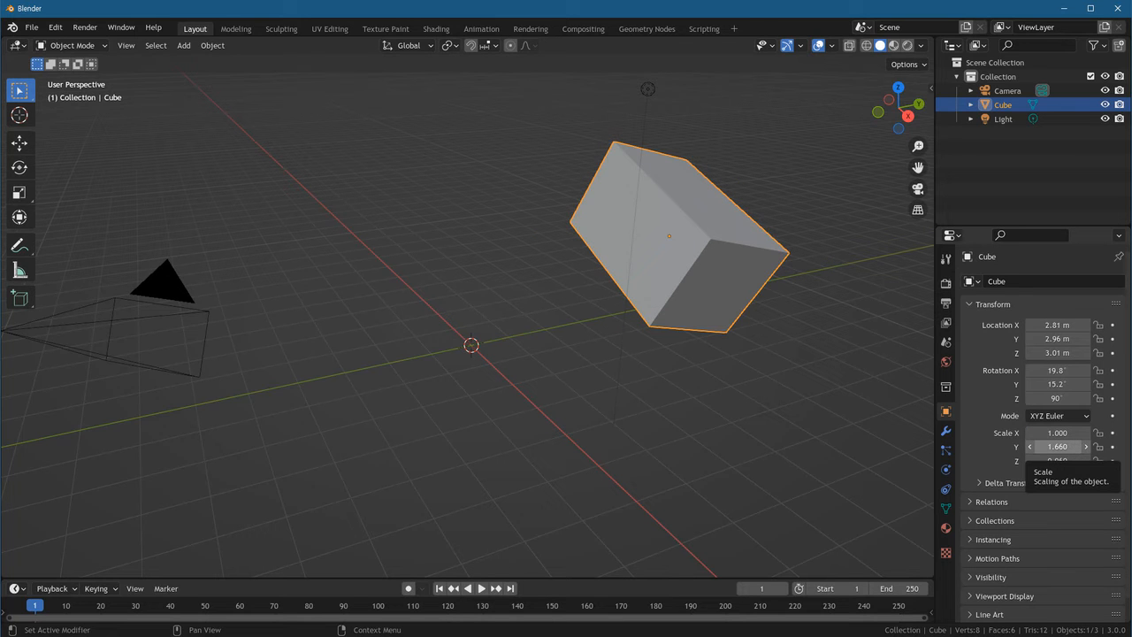
{"action": "left_click", "coordinate": [1062, 446]}
{"action": "type", "text": "1"}
{"action": "key", "text": "Return"}
{"action": "left_click", "coordinate": [1071, 460]}
{"action": "type", "text": "1"}
{"action": "key", "text": "Return"}
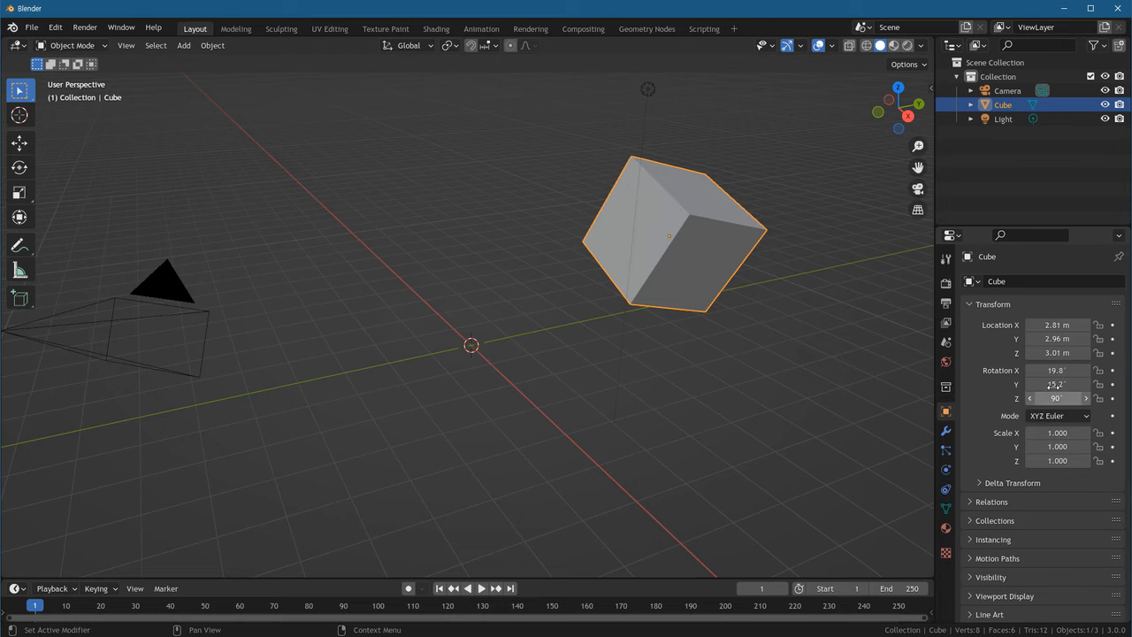
Reset the cube's rotation and location to their default values of 0.
{"action": "key", "text": "BackSpace"}
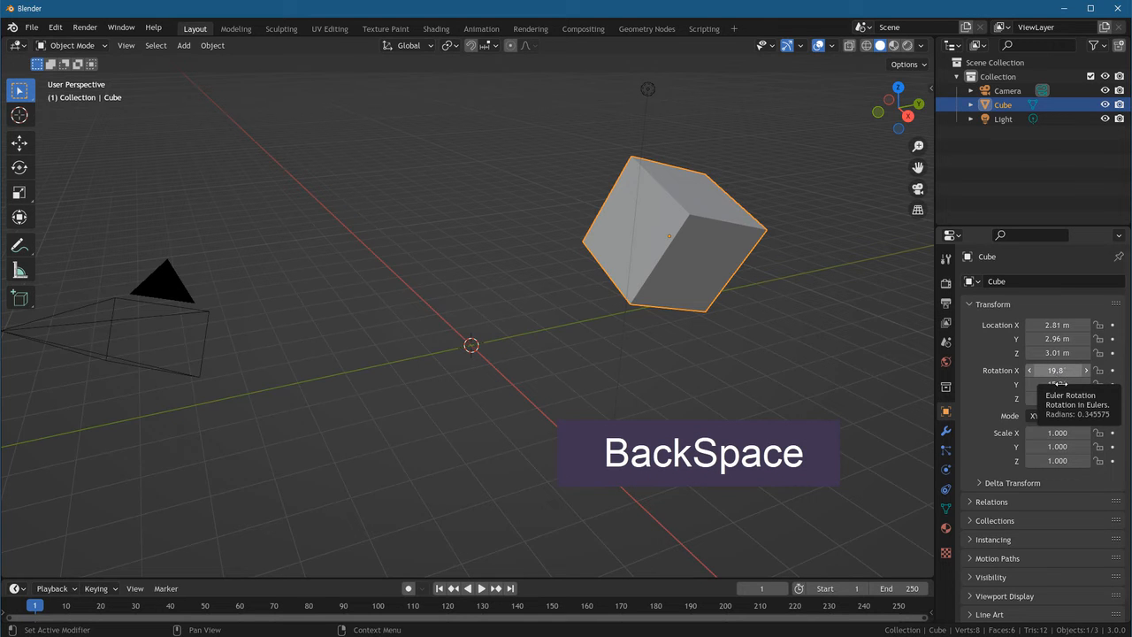
{"action": "key", "text": "BackSpace"}
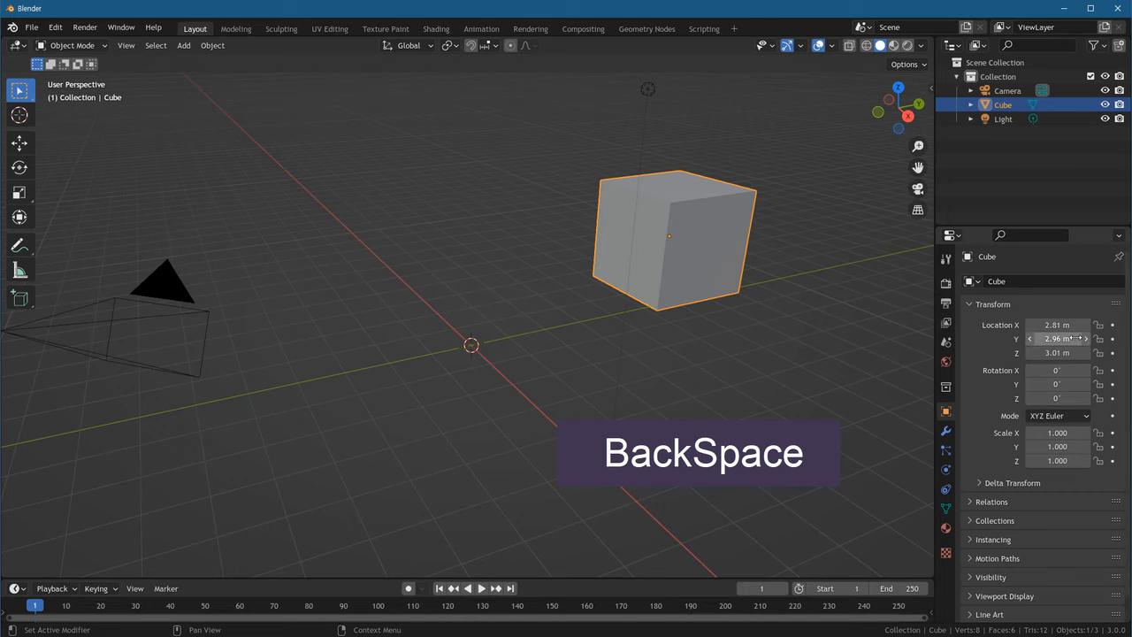
{"action": "key", "text": "BackSpace"}
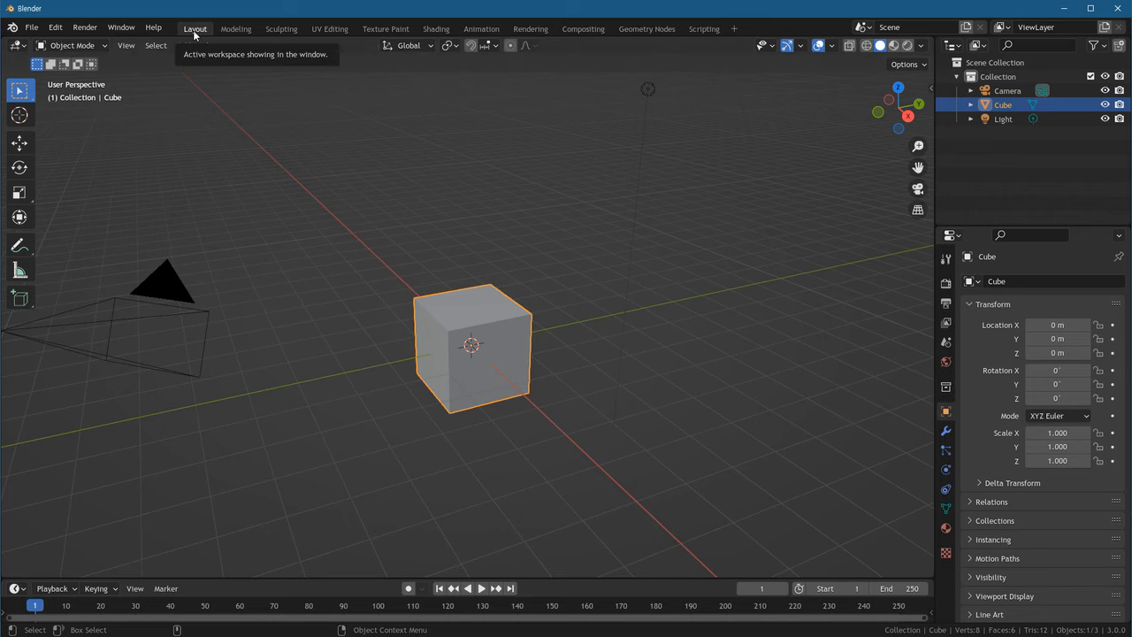
Look through the workspaces from Modeling to Scripting, and return to the Layout workspace.
{"action": "left_click", "coordinate": [236, 29]}
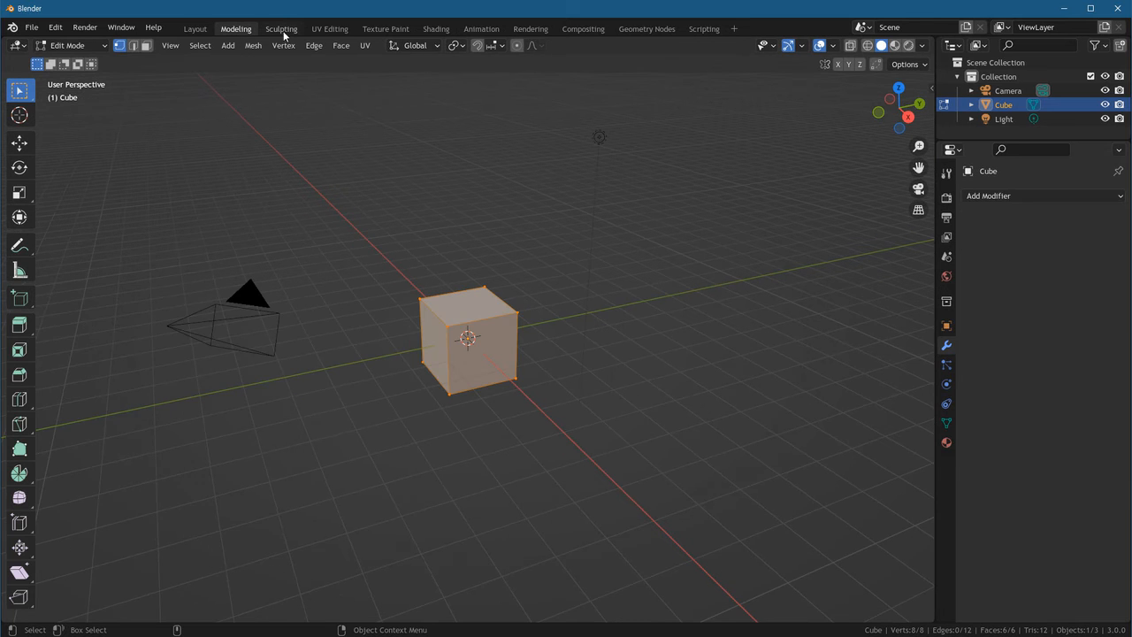
{"action": "left_click", "coordinate": [282, 30]}
{"action": "left_click", "coordinate": [342, 31]}
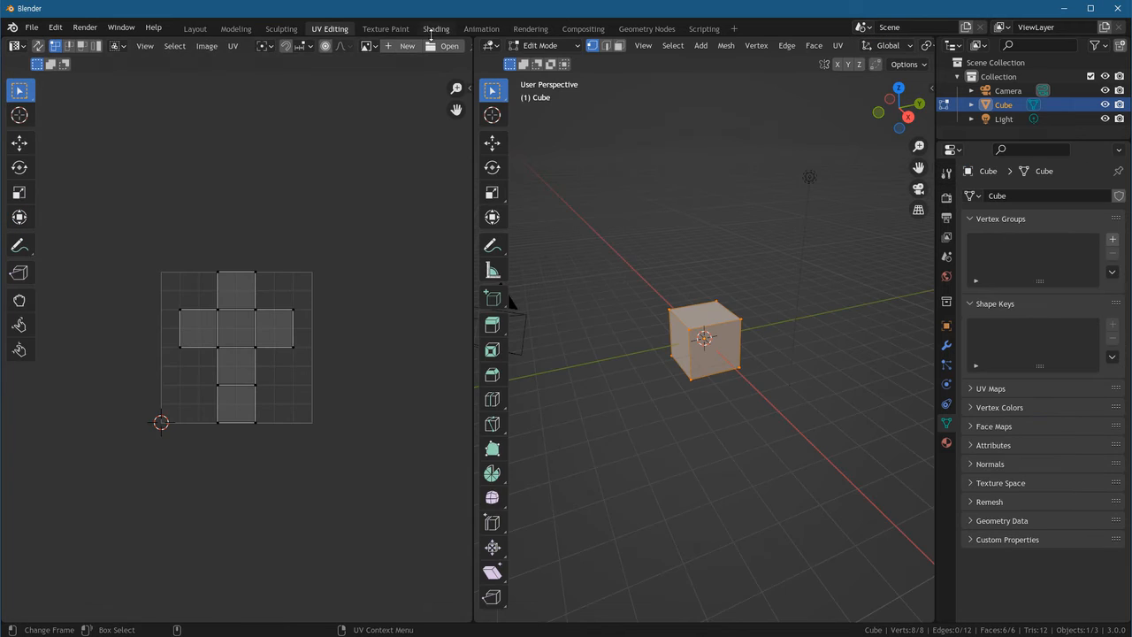
{"action": "left_click", "coordinate": [402, 30]}
{"action": "left_click", "coordinate": [436, 29]}
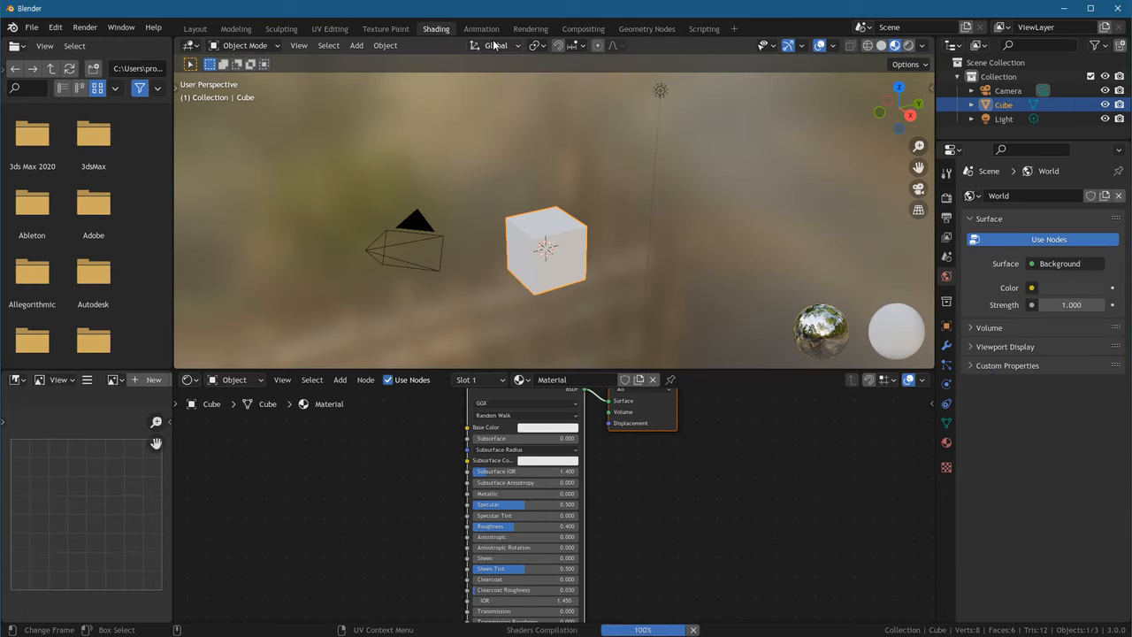
{"action": "left_click", "coordinate": [482, 29]}
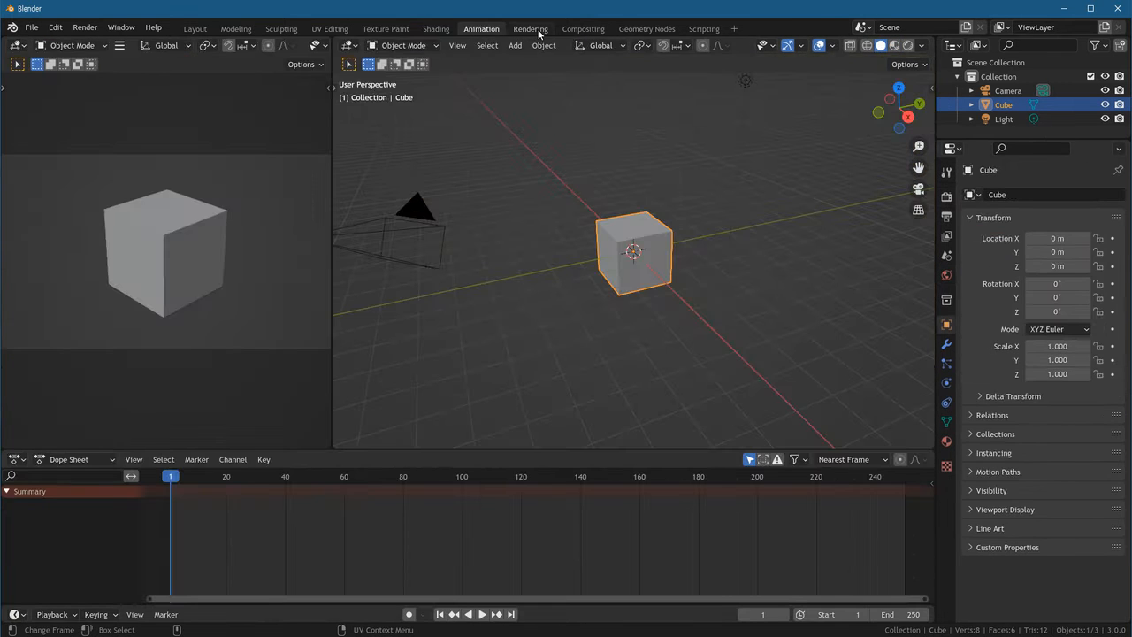
{"action": "left_click", "coordinate": [531, 29]}
{"action": "left_click", "coordinate": [583, 29]}
{"action": "left_click", "coordinate": [646, 29]}
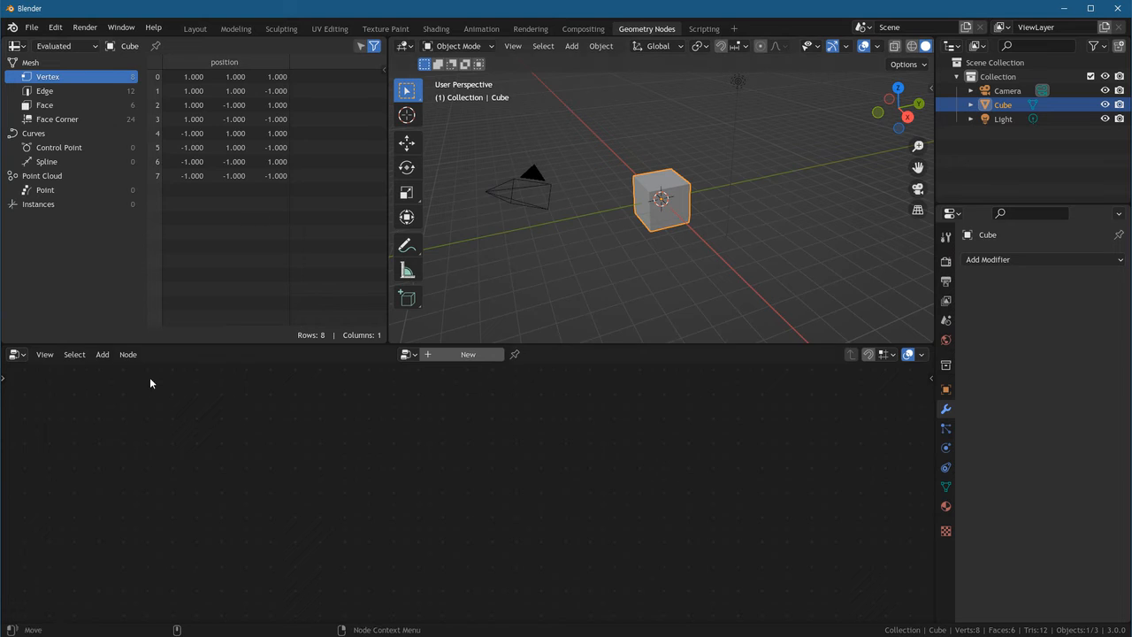
{"action": "left_click", "coordinate": [706, 29]}
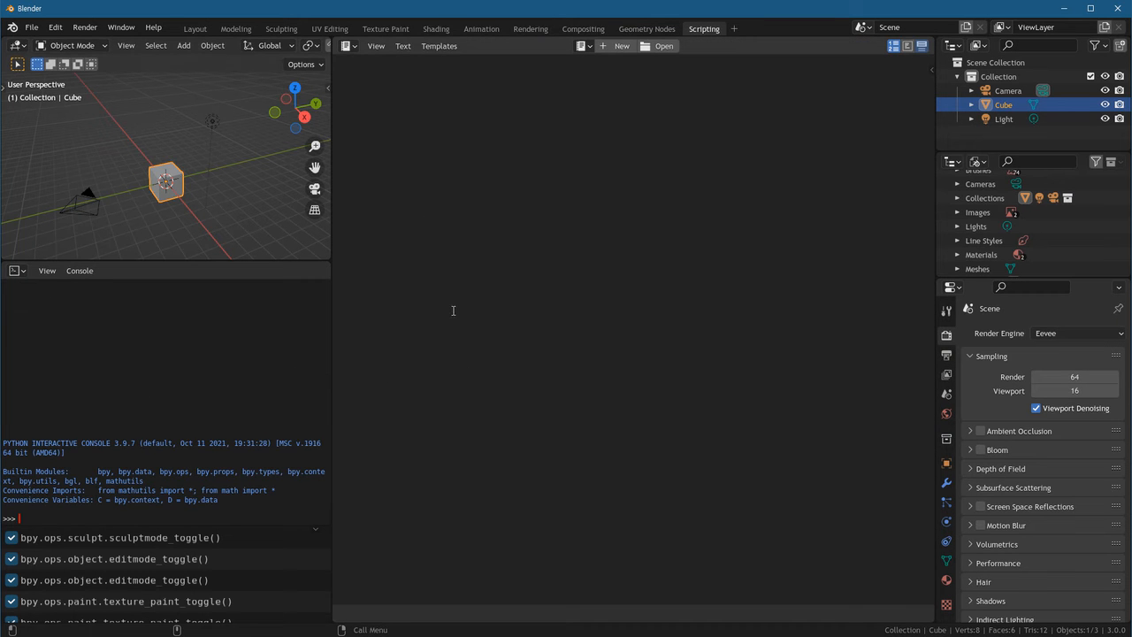
{"action": "left_click", "coordinate": [195, 29]}
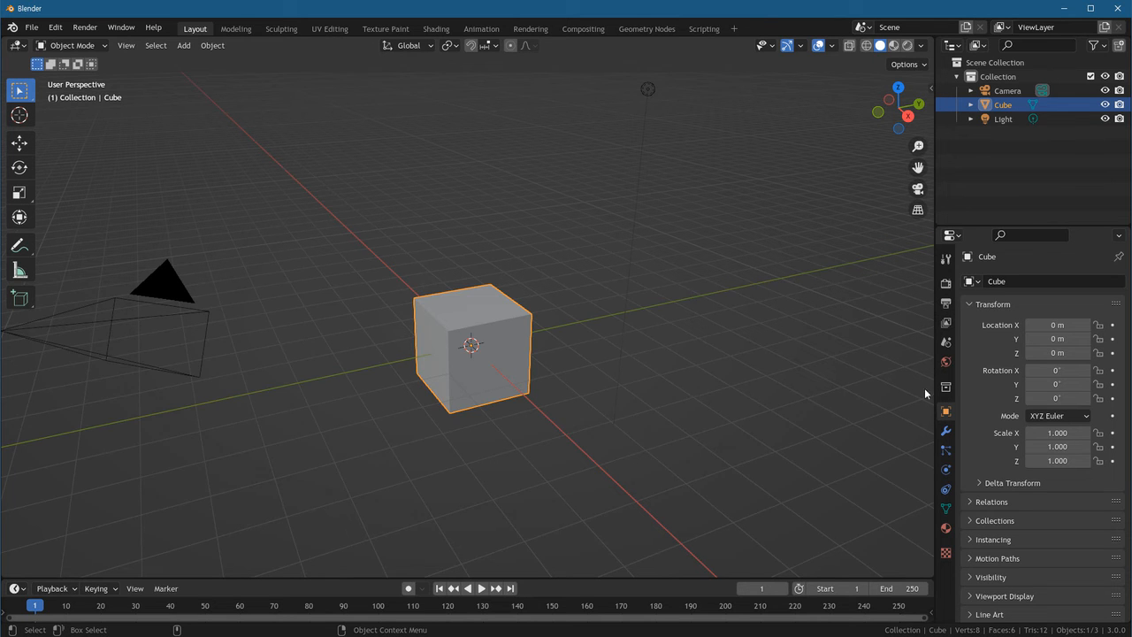
Widen the Outliner and Properties areas, and make the Properties area and the timeline taller.
{"action": "left_click_drag", "start_coordinate": [934, 272], "coordinate": [858, 316]}
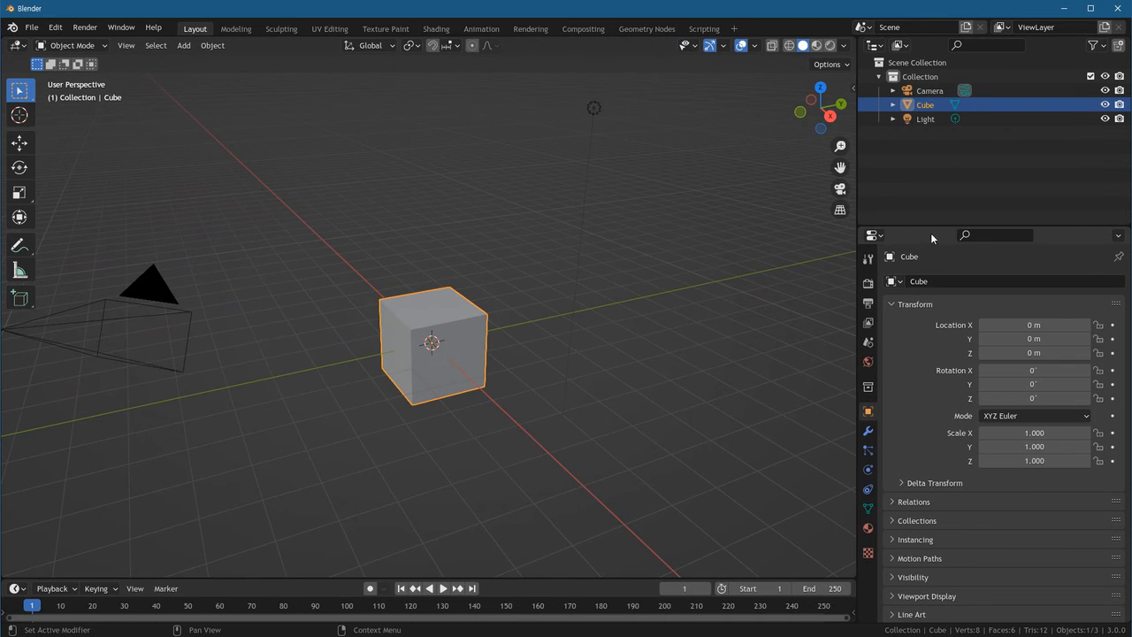
{"action": "left_click_drag", "start_coordinate": [935, 226], "coordinate": [935, 187]}
{"action": "mouse_move", "coordinate": [340, 576]}
{"action": "left_mouse_down"}
{"action": "mouse_move", "coordinate": [352, 293]}
{"action": "mouse_move", "coordinate": [331, 570]}
{"action": "left_mouse_up"}
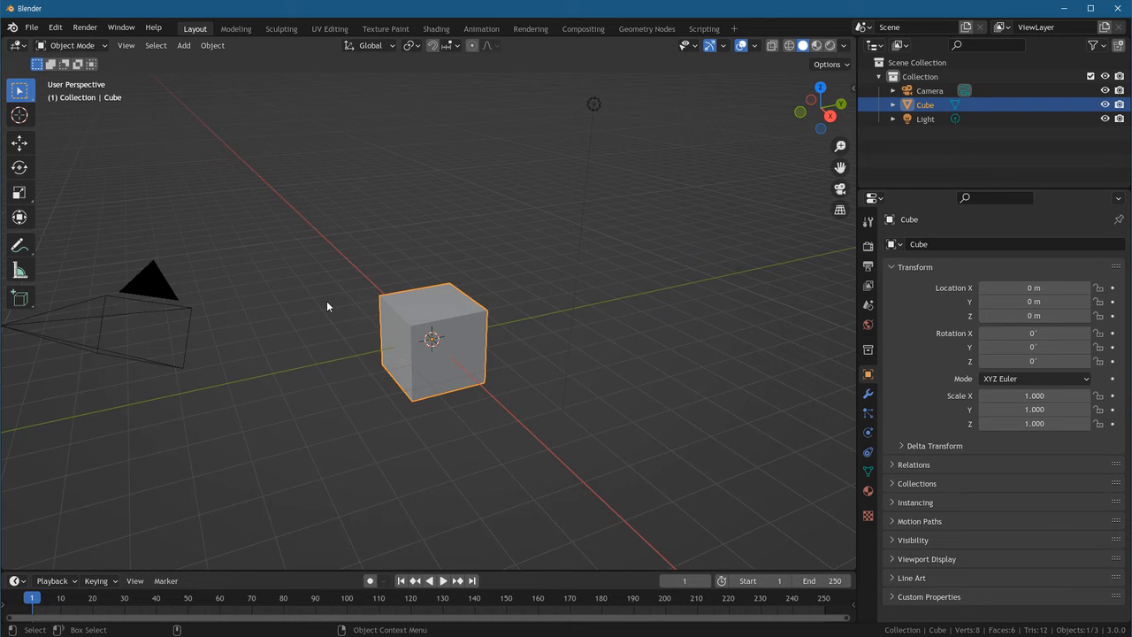
Deselect the cube in the 3D scene.
{"action": "left_click", "coordinate": [260, 178]}
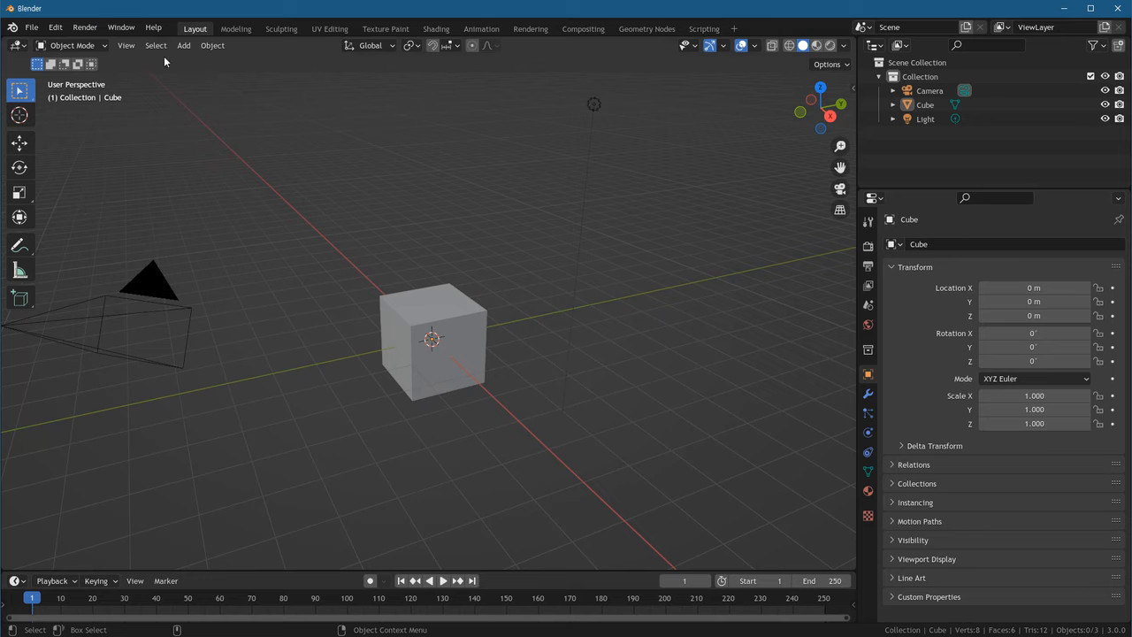
Add a UV sphere mesh to the scene.
{"action": "left_click", "coordinate": [184, 46]}
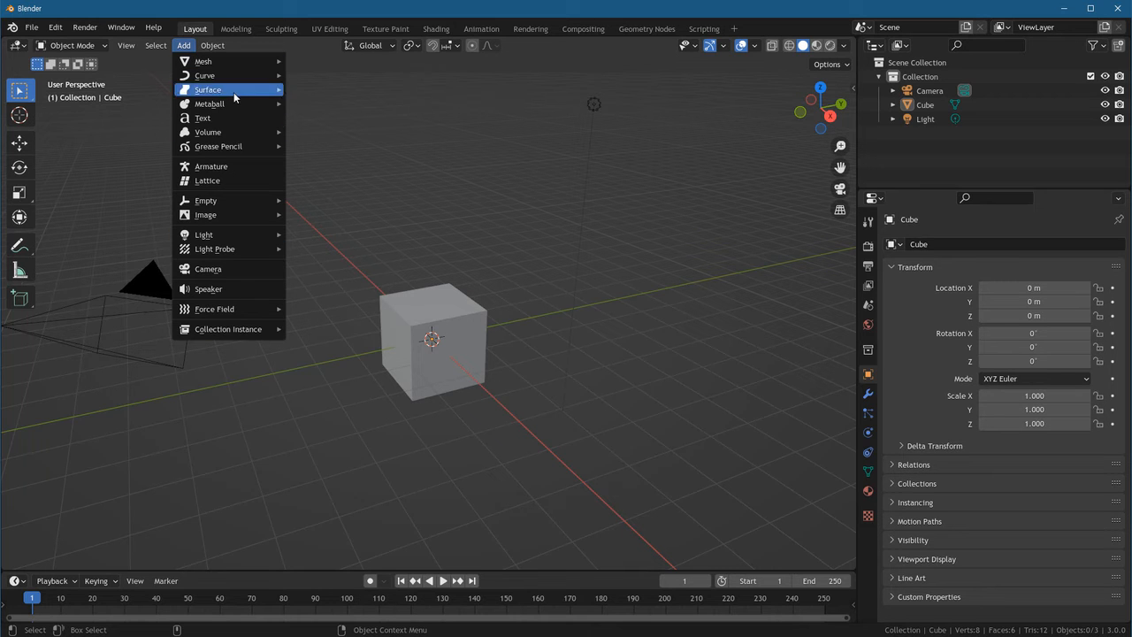
{"action": "mouse_move", "coordinate": [220, 62]}
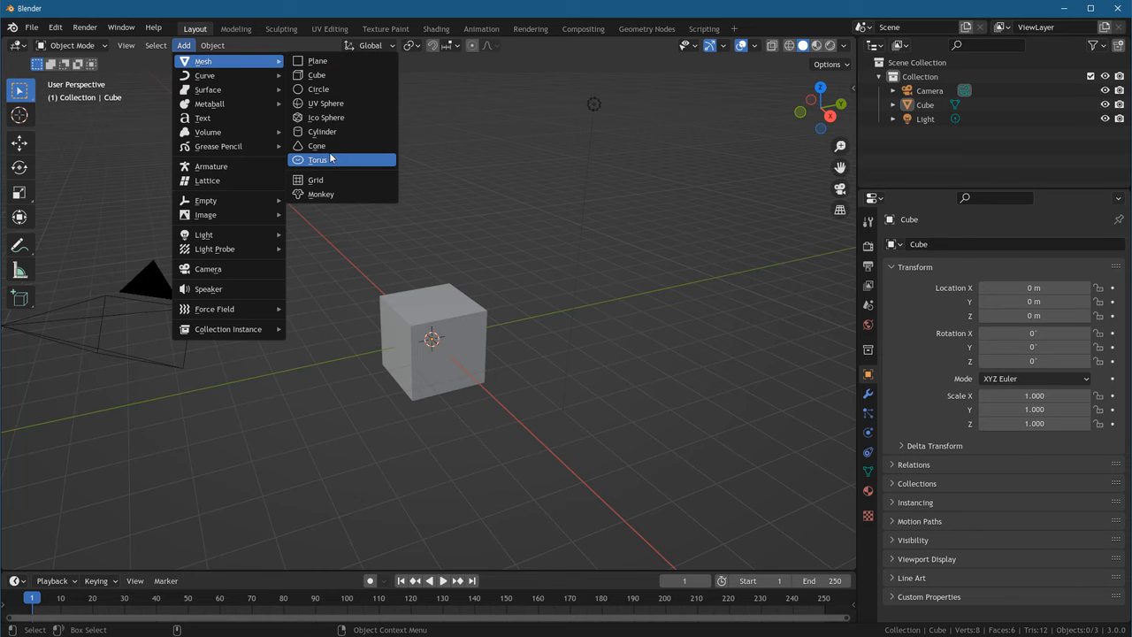
{"action": "left_click", "coordinate": [334, 108]}
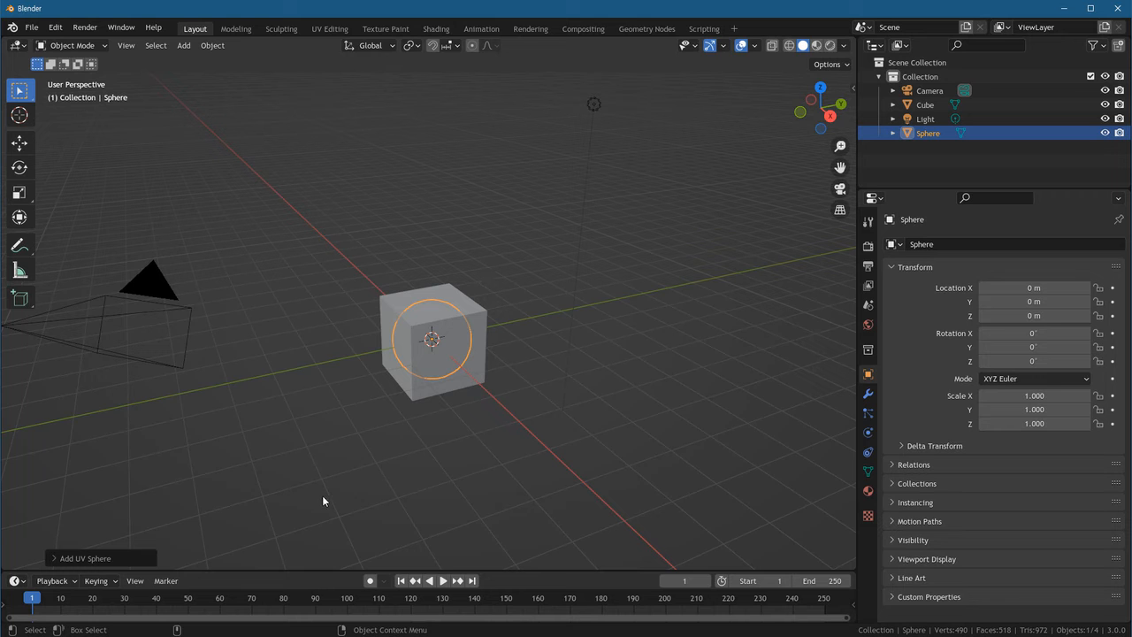
Move the new sphere out of the cube to about X 3.28 m, Y 0.39 m, Z 0.54 m.
{"action": "left_click", "coordinate": [743, 248]}
{"action": "left_click", "coordinate": [927, 133]}
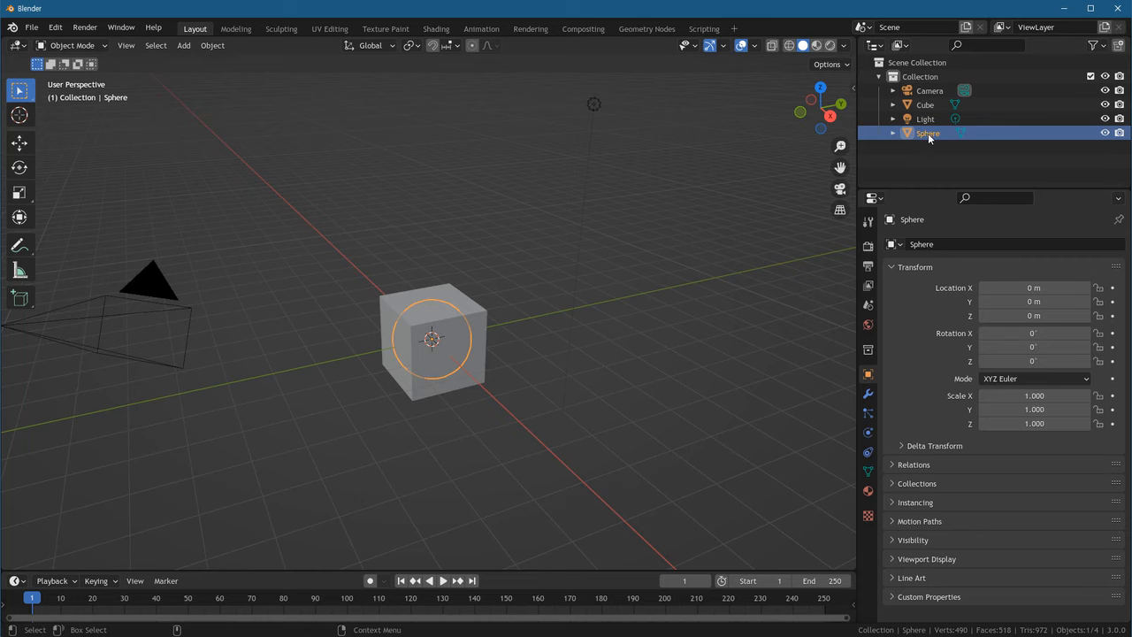
{"action": "left_click", "coordinate": [868, 350]}
{"action": "left_click", "coordinate": [867, 395]}
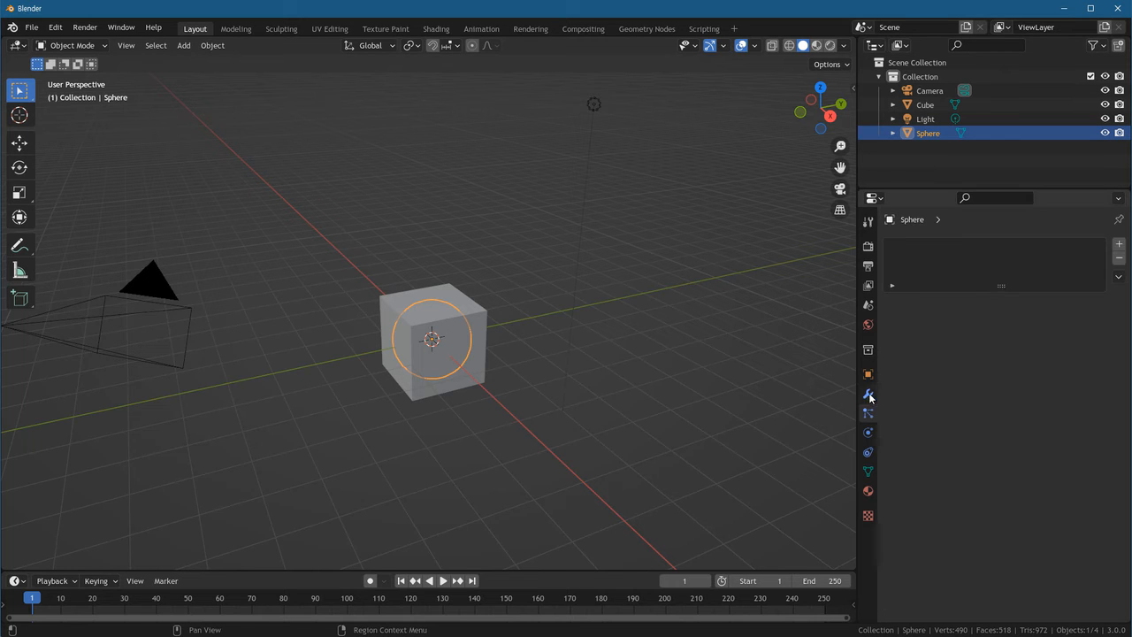
{"action": "left_click", "coordinate": [868, 374]}
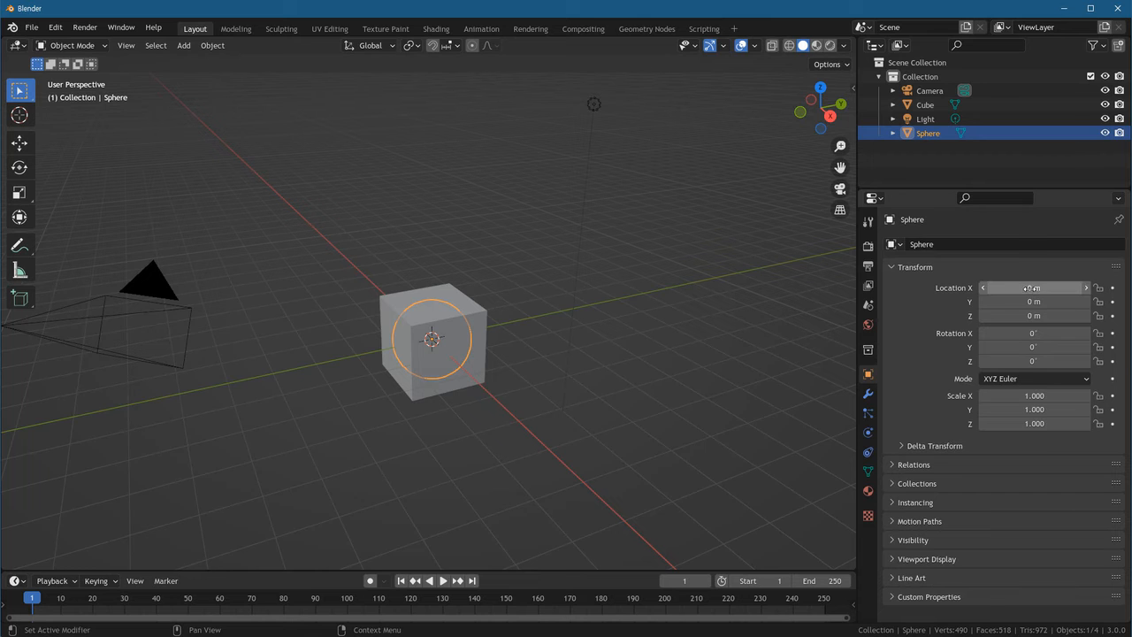
{"action": "mouse_move", "coordinate": [1031, 288]}
{"action": "left_mouse_down"}
{"action": "mouse_move", "coordinate": [1116, 289]}
{"action": "mouse_move", "coordinate": [973, 288]}
{"action": "mouse_move", "coordinate": [1081, 288]}
{"action": "mouse_move", "coordinate": [1034, 301]}
{"action": "mouse_move", "coordinate": [1075, 301]}
{"action": "mouse_move", "coordinate": [1040, 315]}
{"action": "mouse_move", "coordinate": [1052, 316]}
{"action": "mouse_move", "coordinate": [1008, 302]}
{"action": "mouse_move", "coordinate": [1028, 305]}
{"action": "left_mouse_up"}
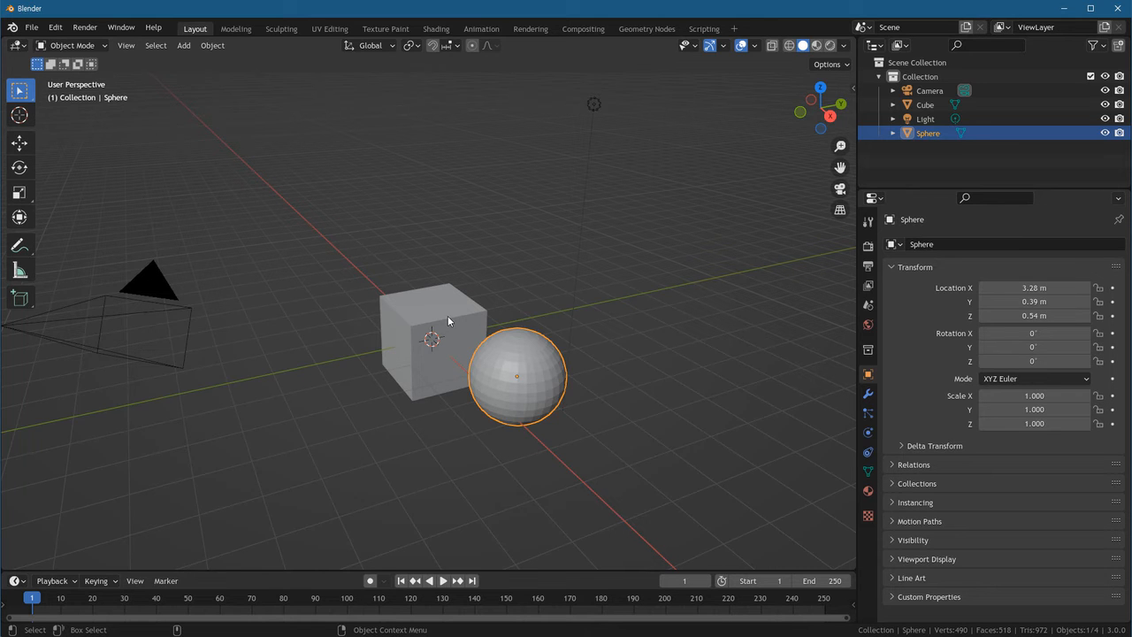
Select the cube and the sphere in turn, and clear the selection.
{"action": "left_click", "coordinate": [473, 334]}
{"action": "left_click", "coordinate": [534, 375]}
{"action": "left_click", "coordinate": [485, 325]}
{"action": "left_click", "coordinate": [491, 386]}
{"action": "left_click", "coordinate": [298, 325]}
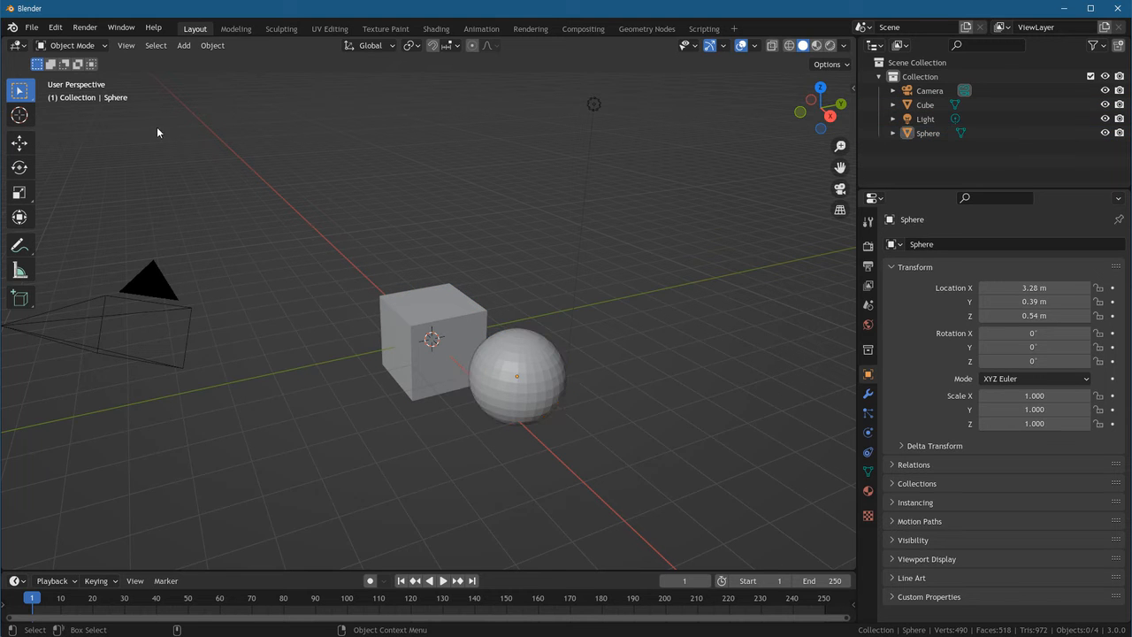
Add a Monkey mesh and move it to about X -4.17 m, Y 0.35 m, Z 1.18 m.
{"action": "left_click", "coordinate": [184, 45]}
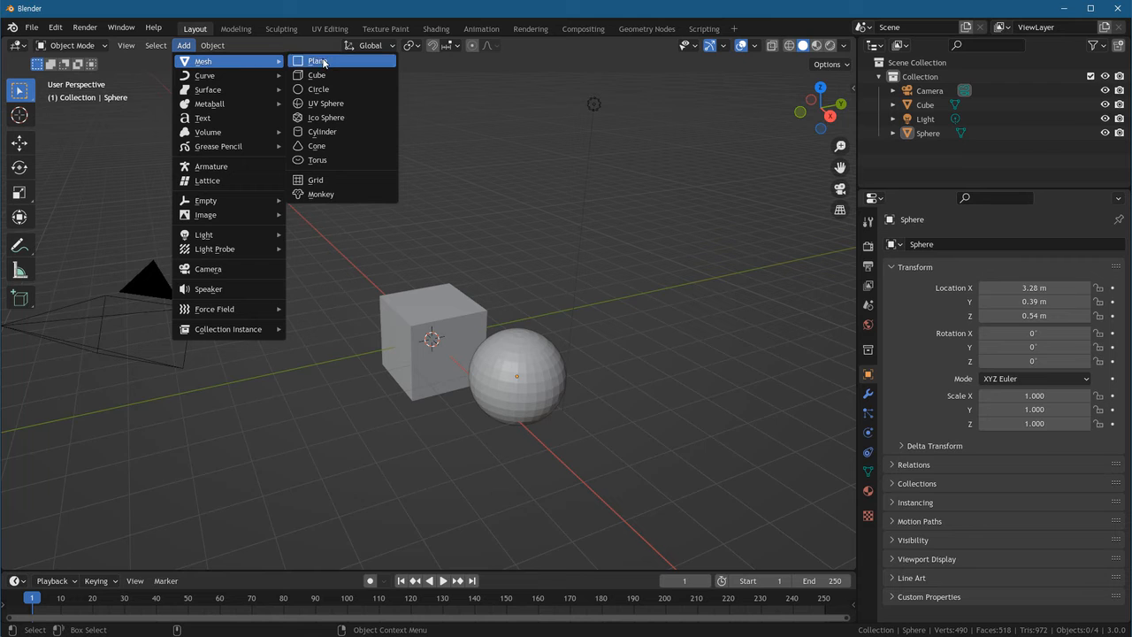
{"action": "left_click", "coordinate": [335, 195]}
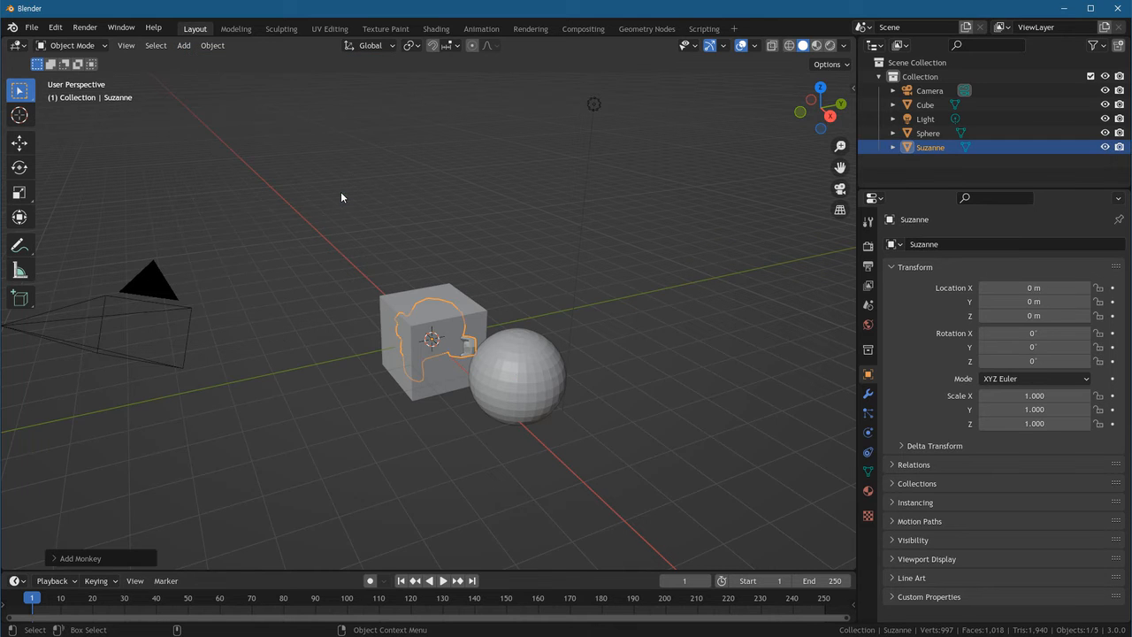
{"action": "left_click", "coordinate": [765, 262]}
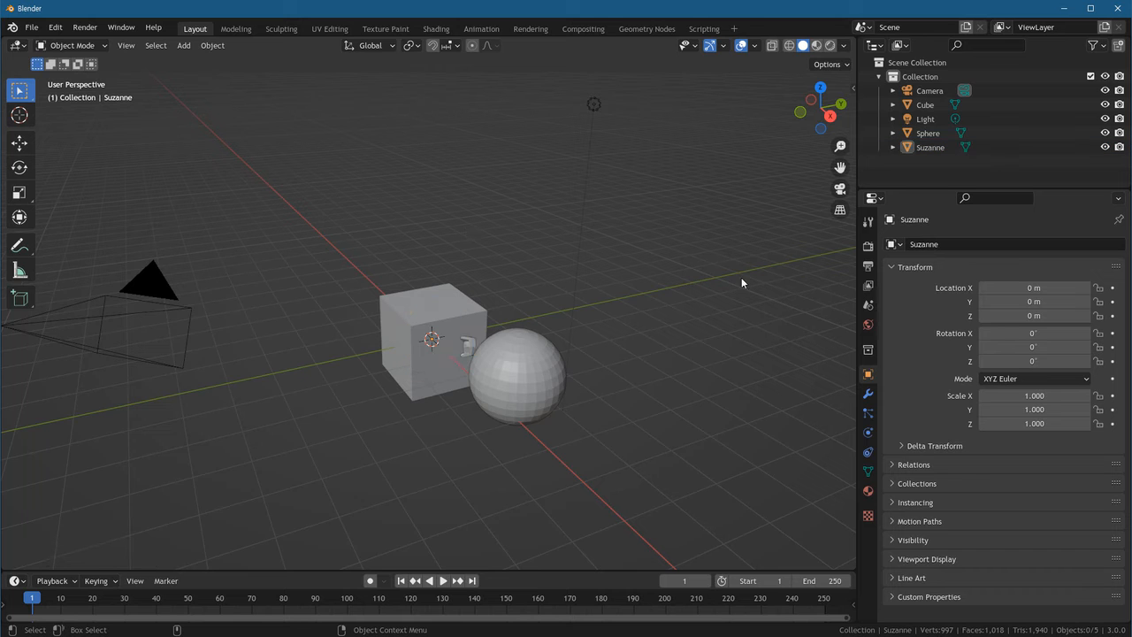
{"action": "left_click", "coordinate": [937, 152]}
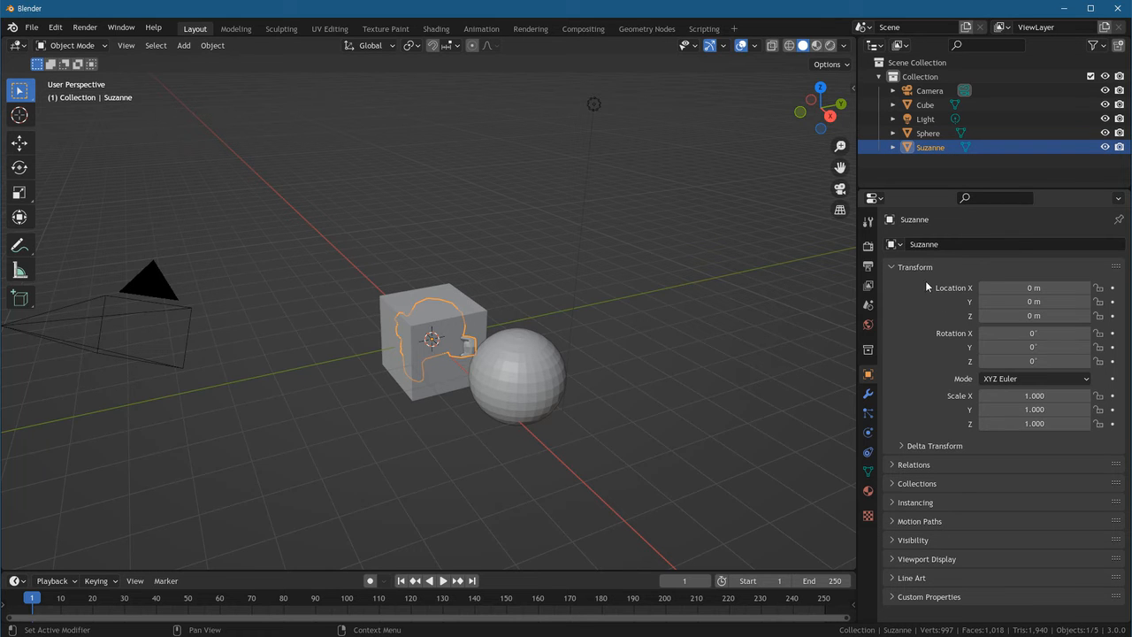
{"action": "left_click_drag", "start_coordinate": [1033, 287], "coordinate": [1079, 315]}
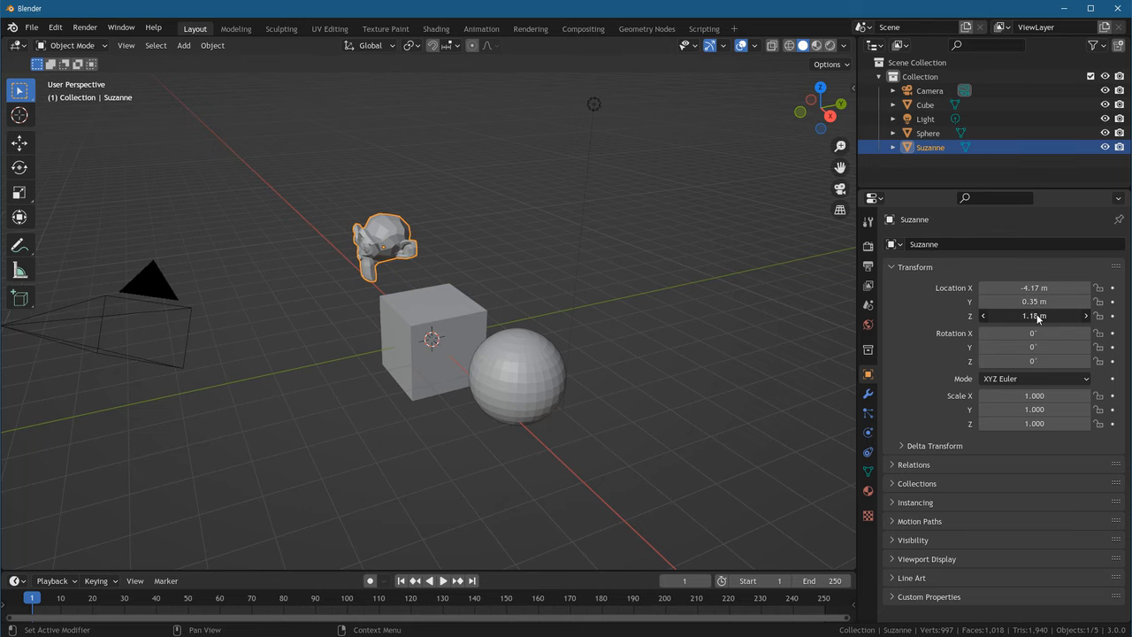
Select the monkey head, cube and sphere in turn, and compare their location values from the front side.
{"action": "middle_click_drag", "start_coordinate": [442, 422], "coordinate": [515, 419]}
{"action": "left_click", "coordinate": [331, 444]}
{"action": "left_click", "coordinate": [248, 320]}
{"action": "left_click", "coordinate": [554, 308]}
{"action": "left_click", "coordinate": [584, 298]}
{"action": "left_click", "coordinate": [460, 311]}
{"action": "left_click", "coordinate": [243, 303]}
{"action": "left_click", "coordinate": [476, 308]}
{"action": "left_click", "coordinate": [580, 270]}
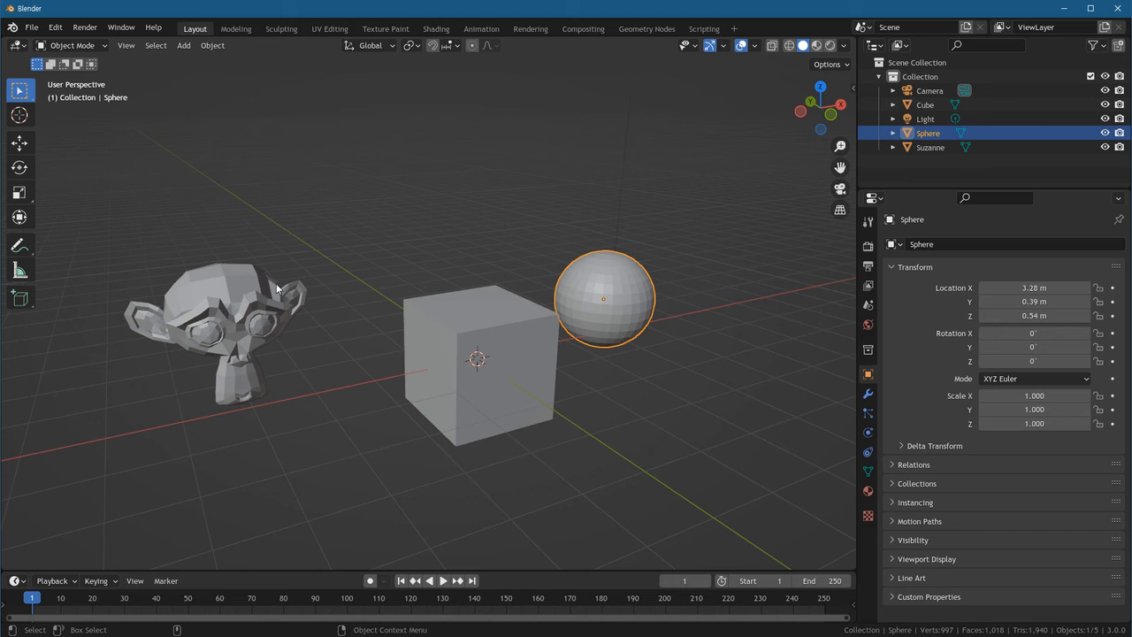
Rotate the monkey head to about X 0.1°, Y 2.3°, Z 21° and the cube to about X 11.5°, Y 1.9°, Z 4.3°.
{"action": "left_click", "coordinate": [306, 292]}
{"action": "left_click_drag", "start_coordinate": [1033, 333], "coordinate": [1046, 360]}
{"action": "left_click", "coordinate": [533, 386]}
{"action": "mouse_move", "coordinate": [1046, 347]}
{"action": "left_mouse_down"}
{"action": "mouse_move", "coordinate": [1076, 348]}
{"action": "mouse_move", "coordinate": [1040, 332]}
{"action": "mouse_move", "coordinate": [1062, 332]}
{"action": "left_mouse_up"}
Rotate the sphere to about X 38.5°, Y -28.6°, Z 12.8°.
{"action": "left_click", "coordinate": [612, 324]}
{"action": "left_click_drag", "start_coordinate": [1033, 347], "coordinate": [995, 347]}
{"action": "left_click_drag", "start_coordinate": [1047, 361], "coordinate": [1081, 361]}
{"action": "middle_click_drag", "start_coordinate": [551, 398], "coordinate": [607, 455], "text": "shift"}
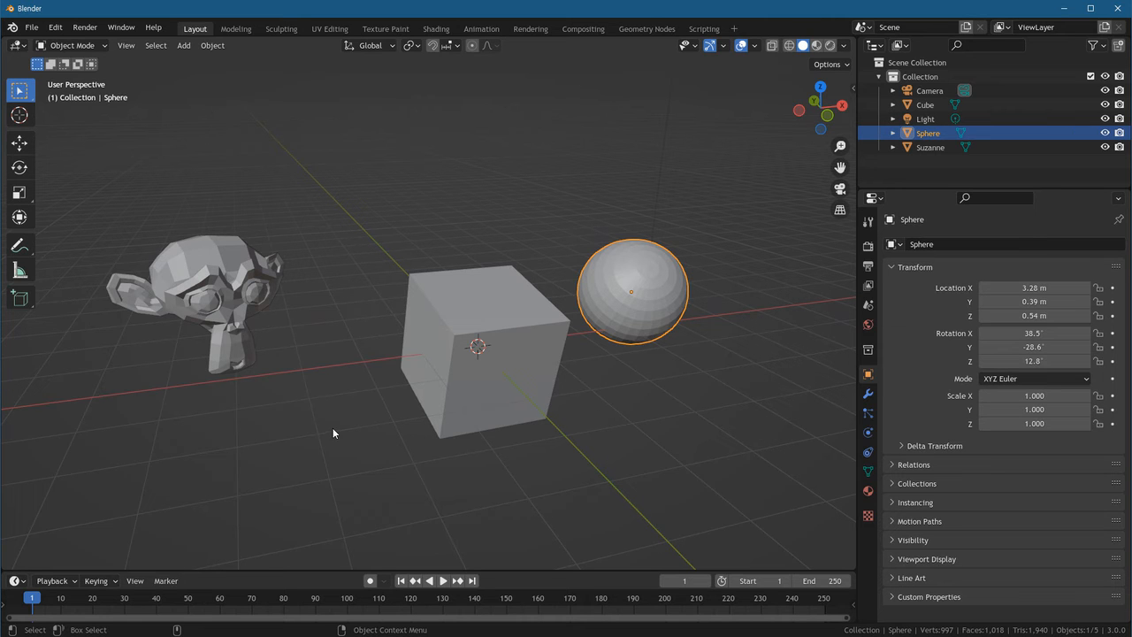
Select the monkey head, sphere and cube repeatedly to compare each object's own transform values, and clear the selection.
{"action": "left_click", "coordinate": [296, 405]}
{"action": "left_click", "coordinate": [250, 291]}
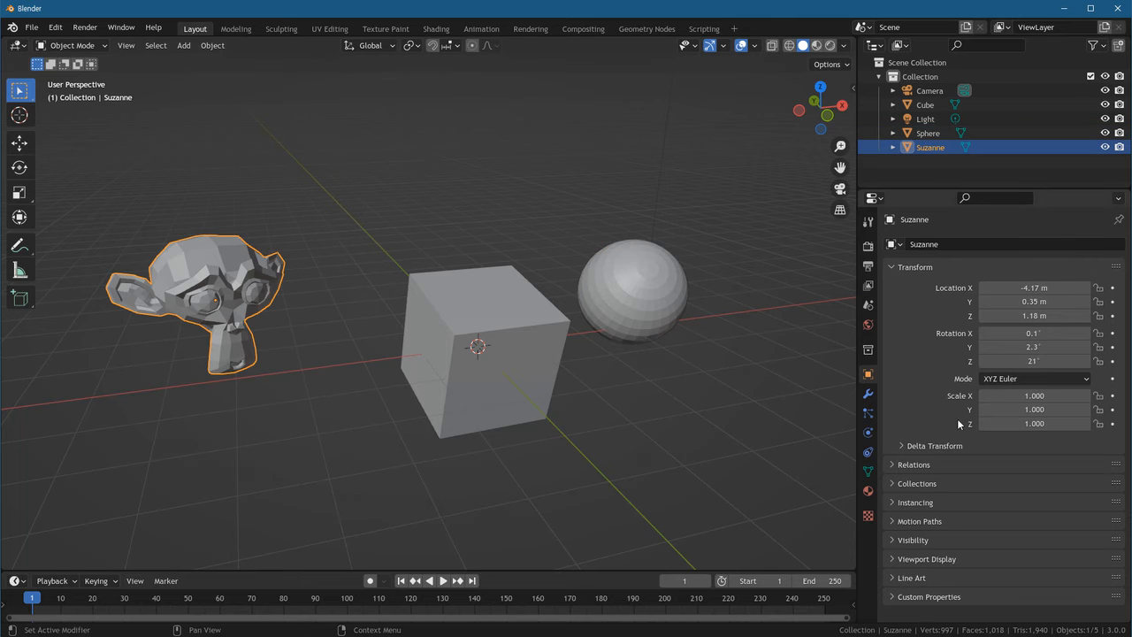
{"action": "left_click", "coordinate": [628, 321]}
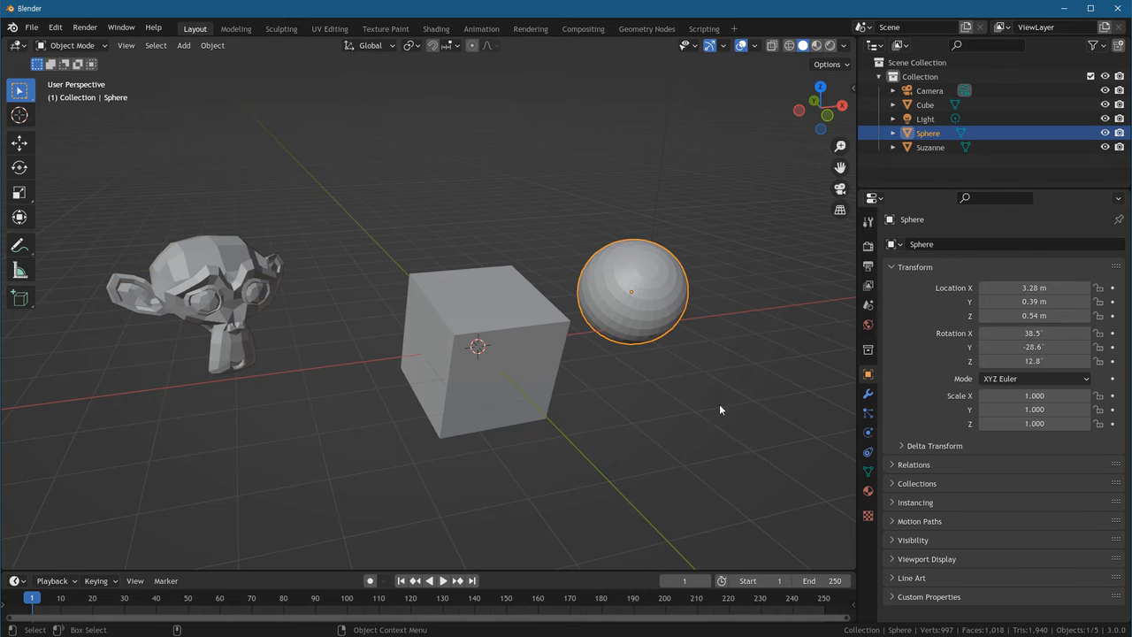
{"action": "left_click", "coordinate": [536, 371]}
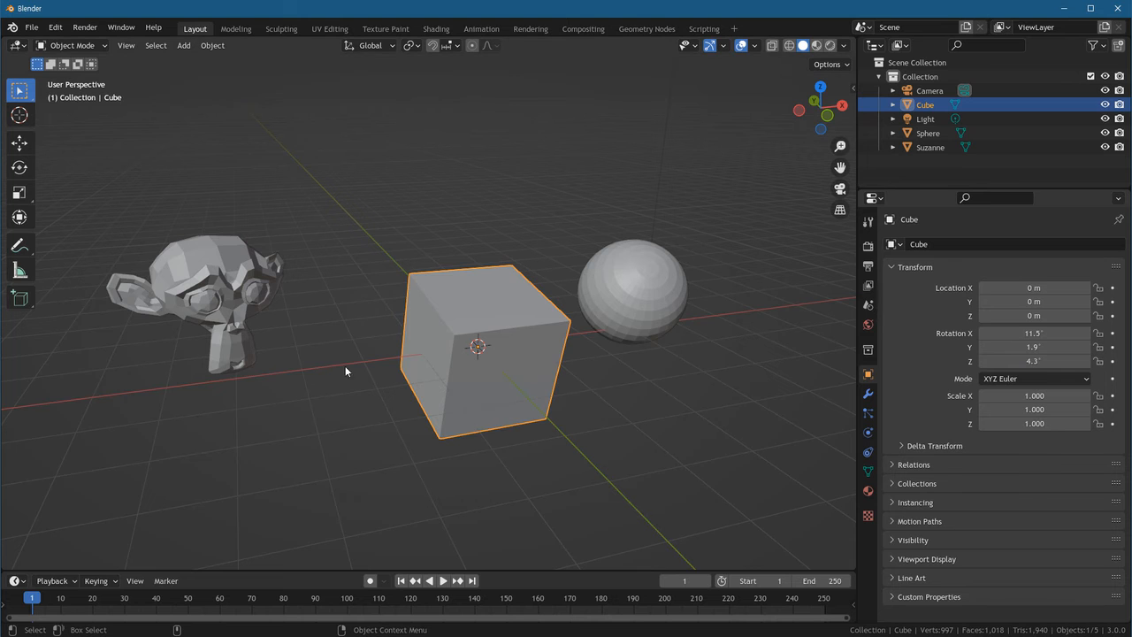
{"action": "left_click", "coordinate": [359, 397]}
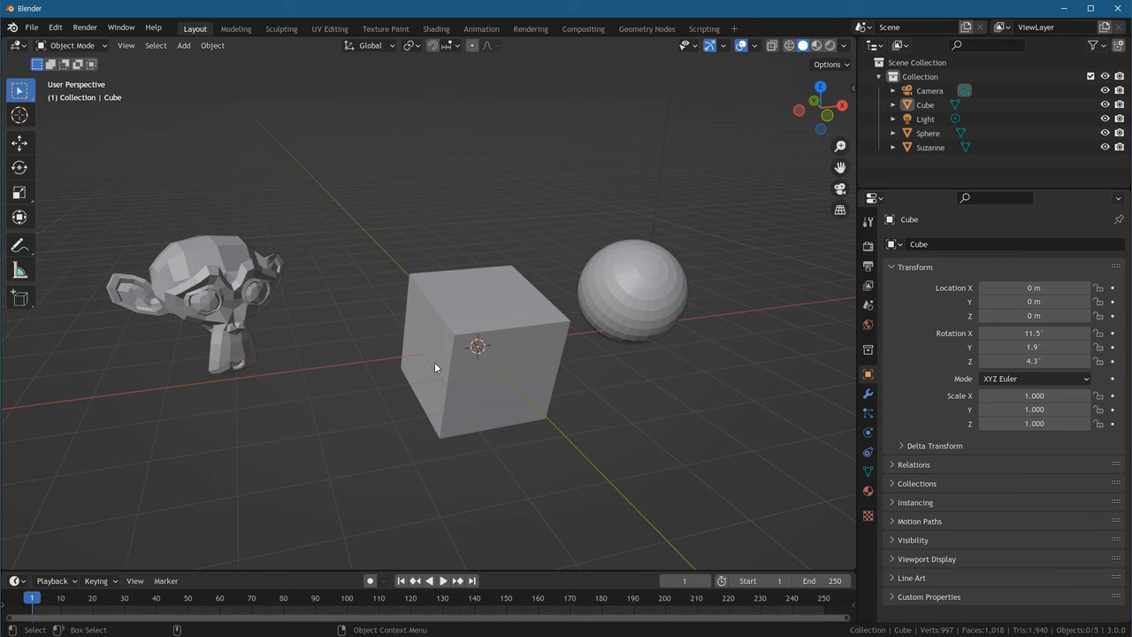
{"action": "left_click", "coordinate": [246, 296]}
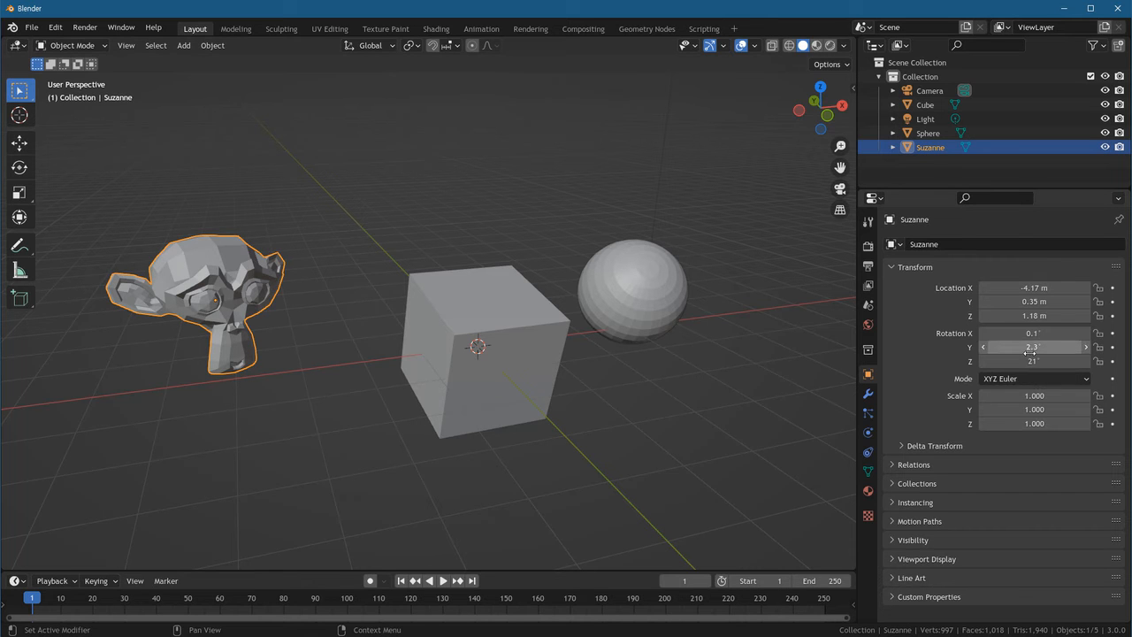
{"action": "left_click", "coordinate": [535, 345]}
{"action": "left_click", "coordinate": [656, 313]}
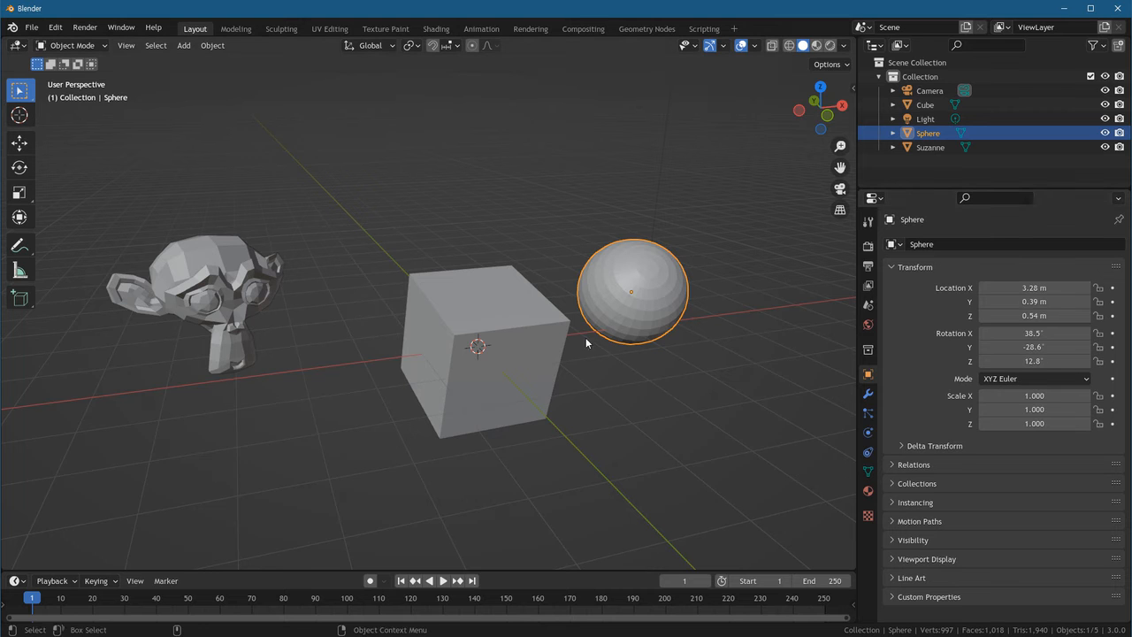
{"action": "left_click", "coordinate": [548, 353]}
{"action": "left_click", "coordinate": [267, 294]}
{"action": "left_click", "coordinate": [453, 333]}
{"action": "left_click", "coordinate": [655, 278]}
{"action": "left_click", "coordinate": [681, 435]}
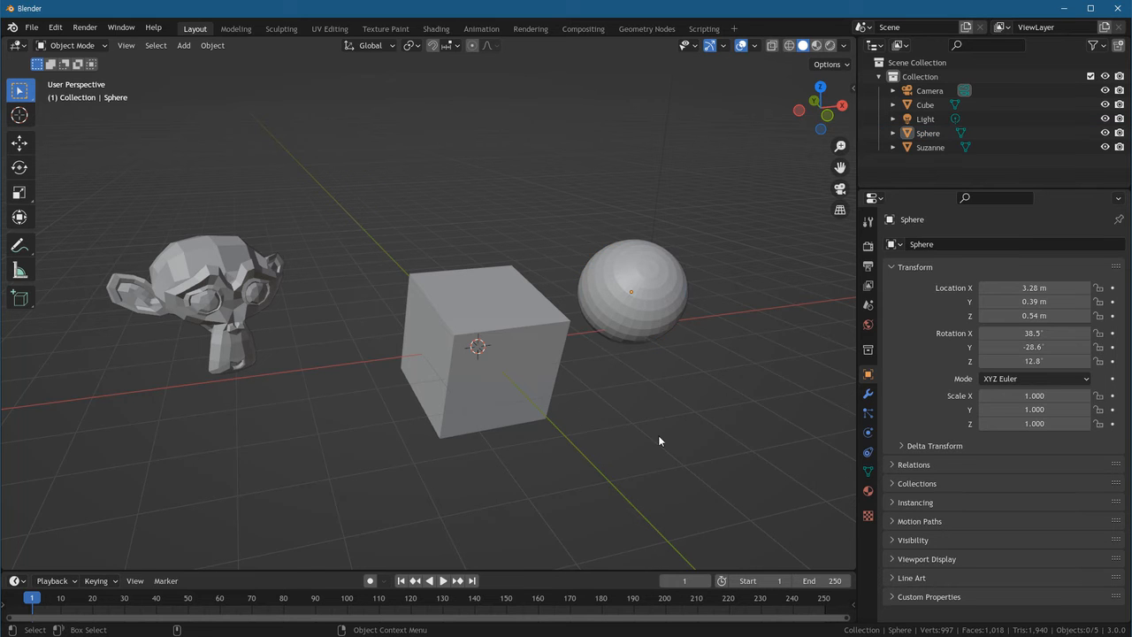
Delete the sphere and undo the deletion.
{"action": "left_click", "coordinate": [650, 306]}
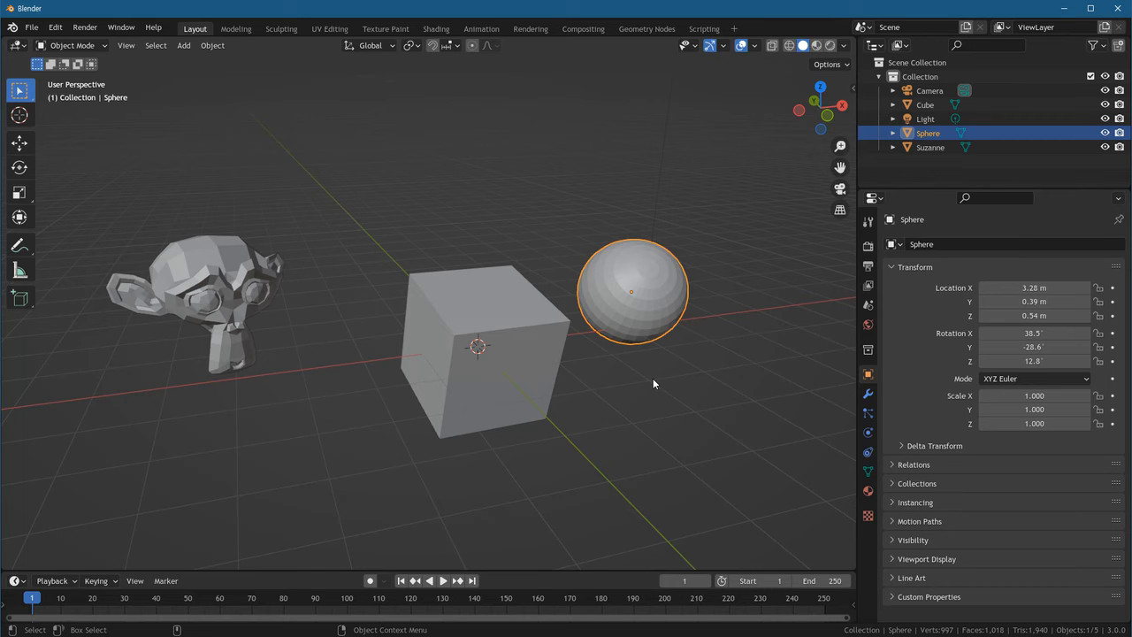
{"action": "key", "text": "Delete"}
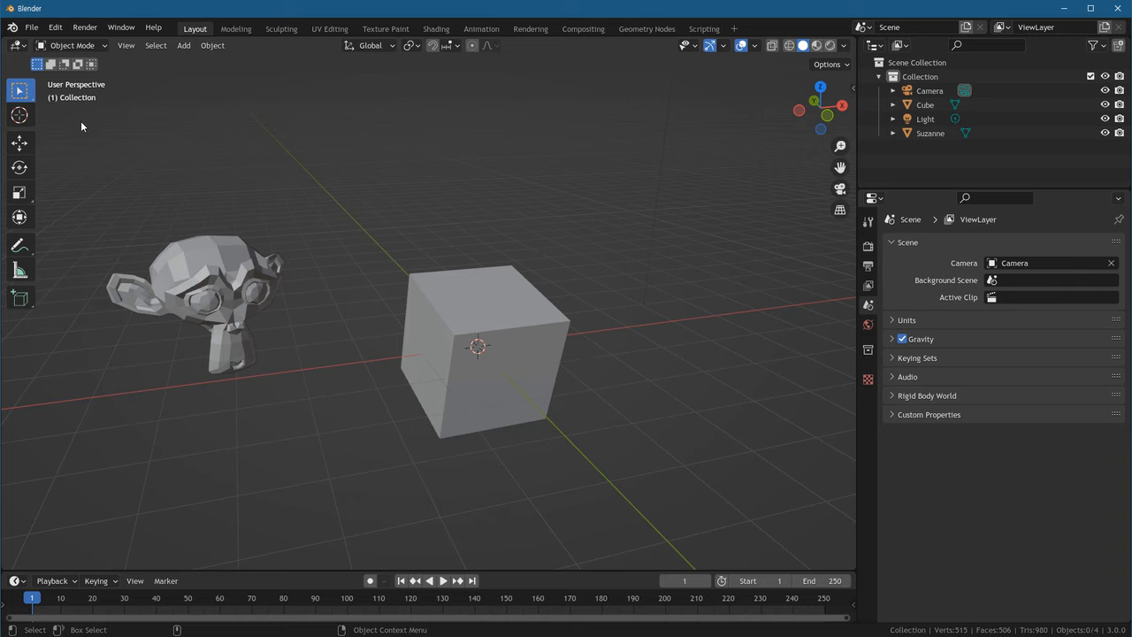
{"action": "left_click", "coordinate": [55, 28]}
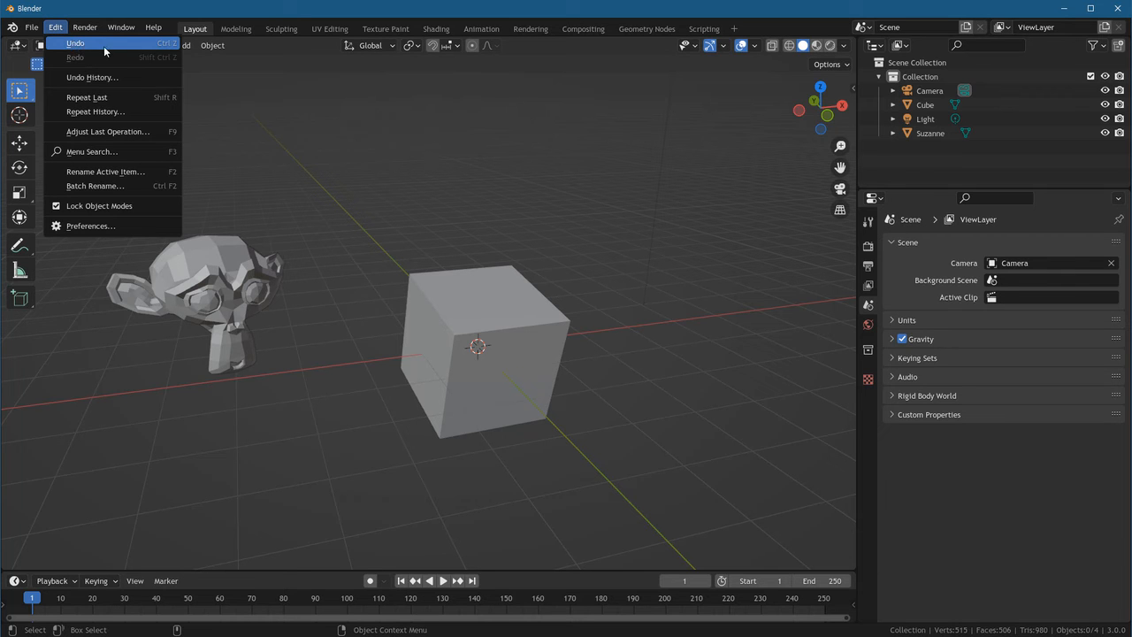
{"action": "left_click", "coordinate": [163, 45]}
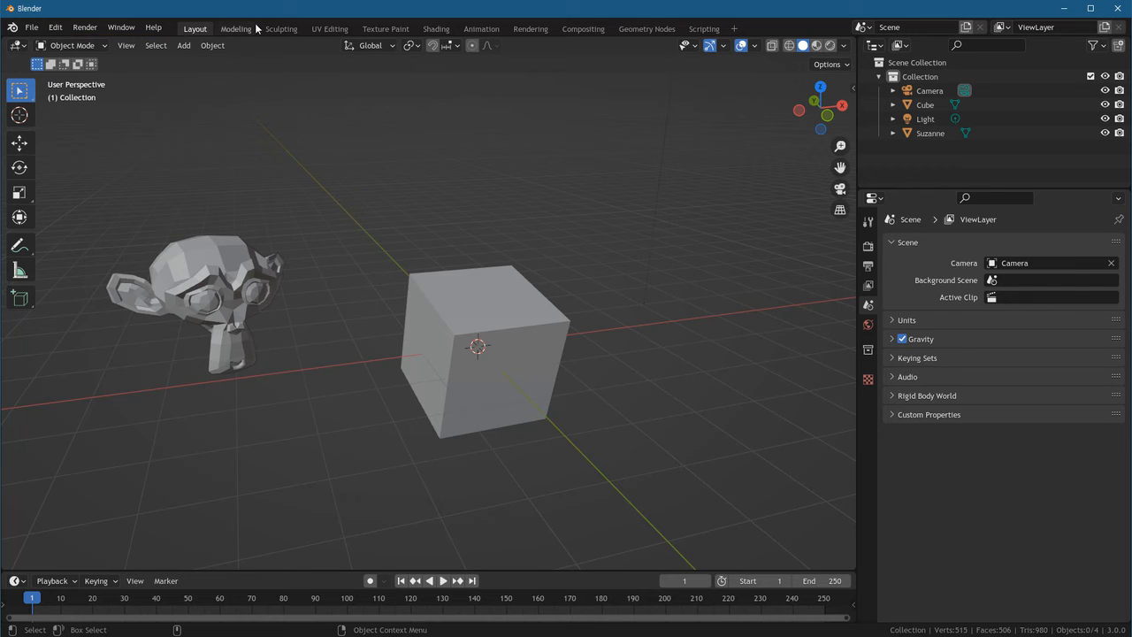
{"action": "key", "text": "ctrl+z"}
{"action": "key", "text": "ctrl+z"}
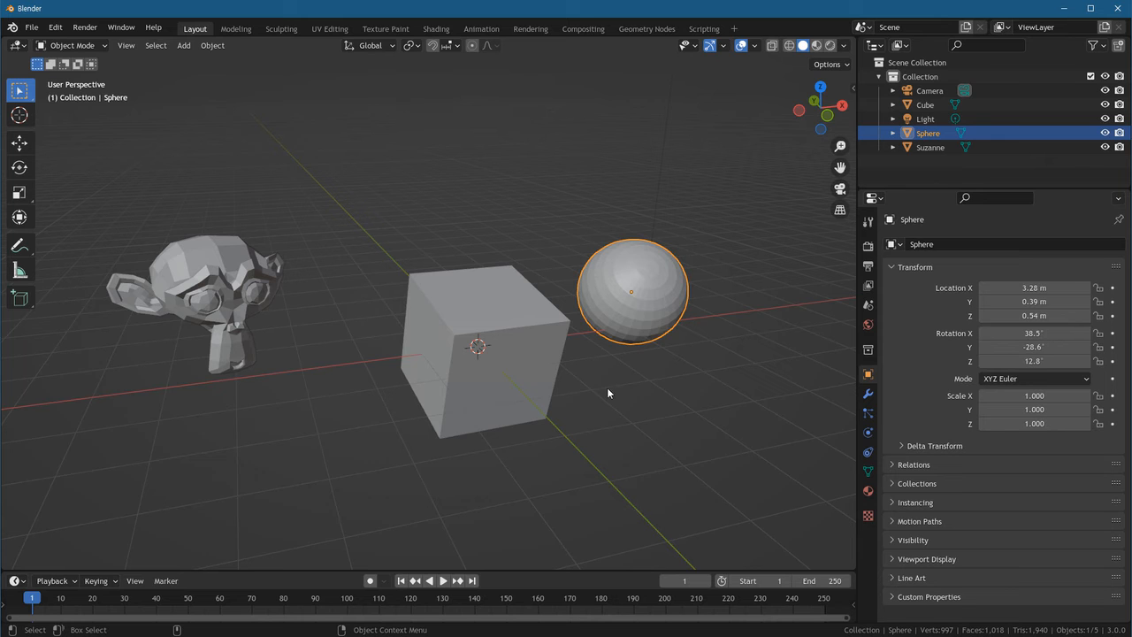
Delete the cube without a confirmation prompt and undo the deletion.
{"action": "left_click", "coordinate": [609, 414]}
{"action": "left_click", "coordinate": [497, 326]}
{"action": "key", "text": "Delete"}
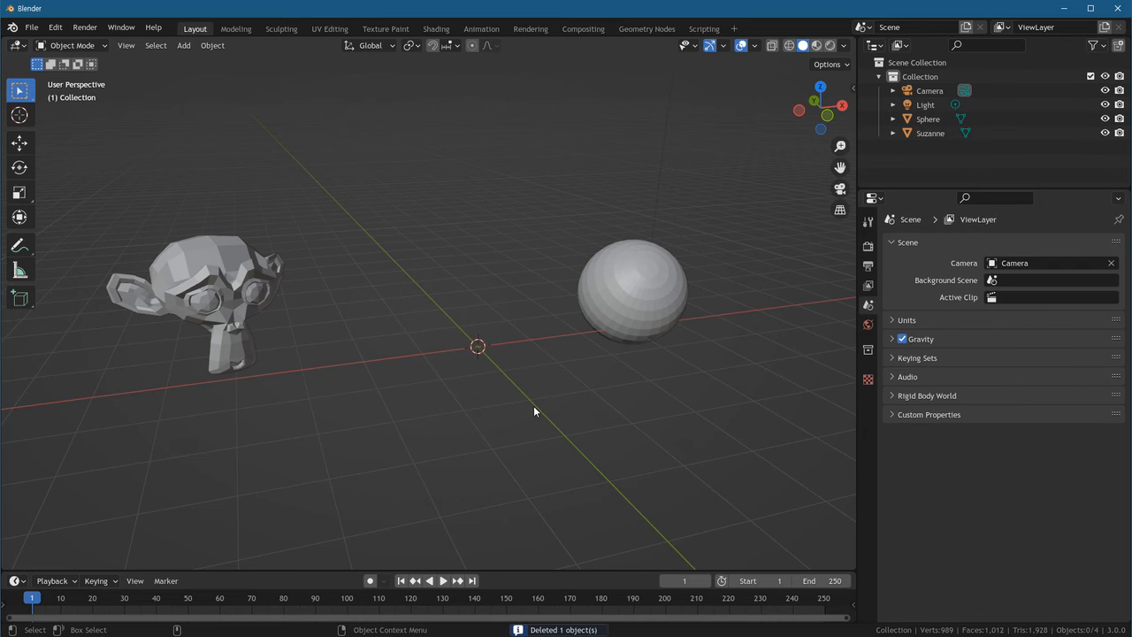
{"action": "key", "text": "ctrl+z"}
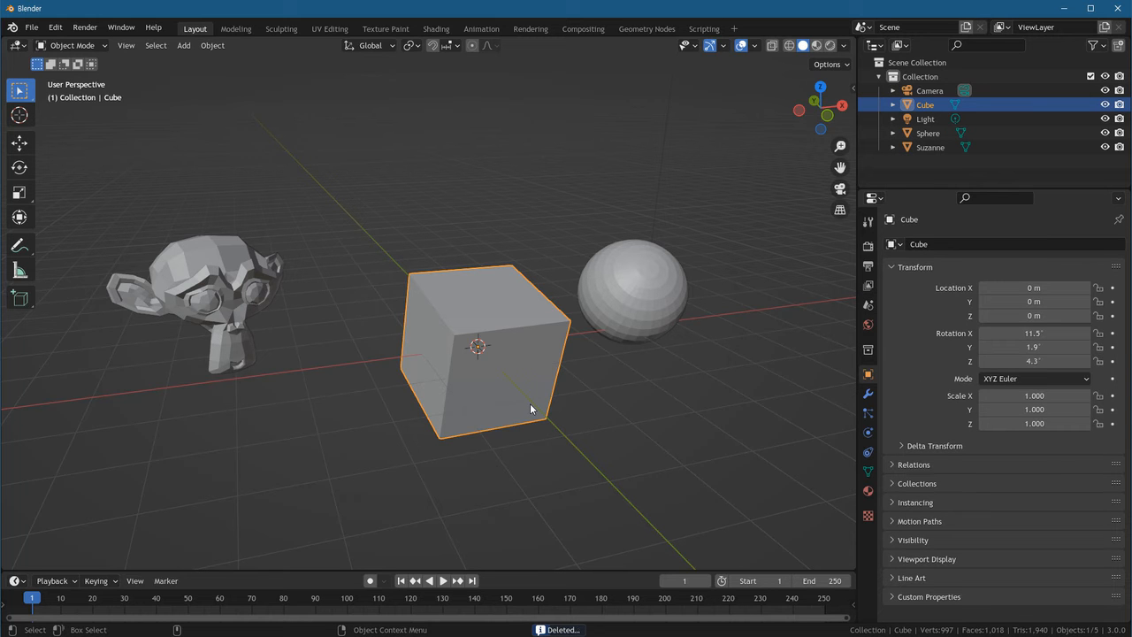
Select the sphere and the cube in turn, and deselect everything.
{"action": "left_click", "coordinate": [789, 421]}
{"action": "left_click", "coordinate": [633, 311]}
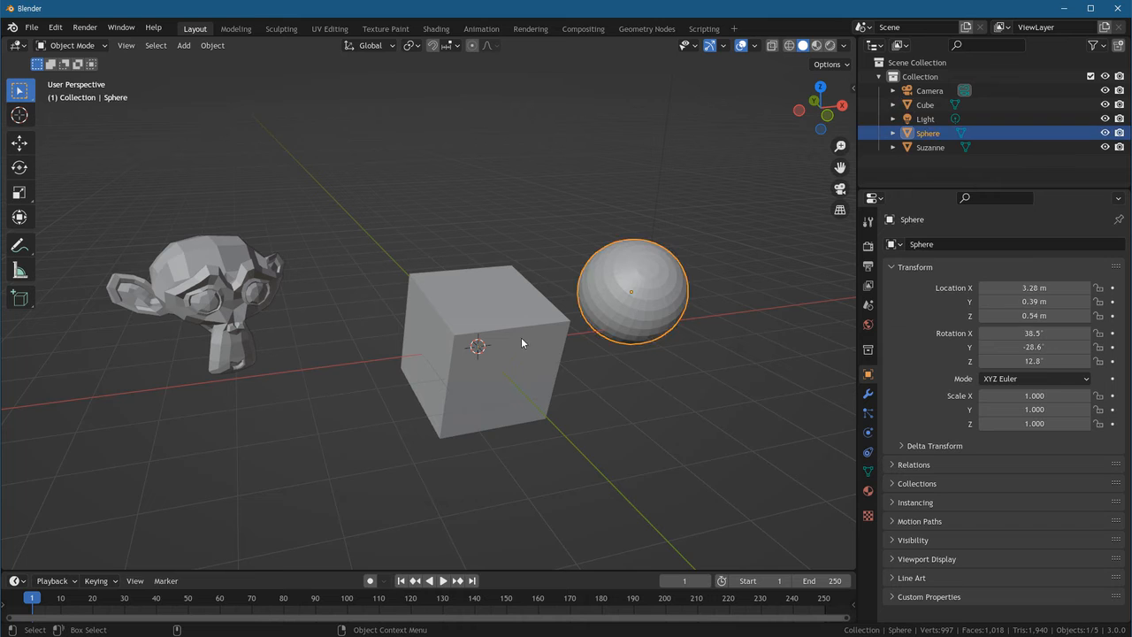
{"action": "left_click", "coordinate": [508, 362]}
{"action": "left_click", "coordinate": [628, 452]}
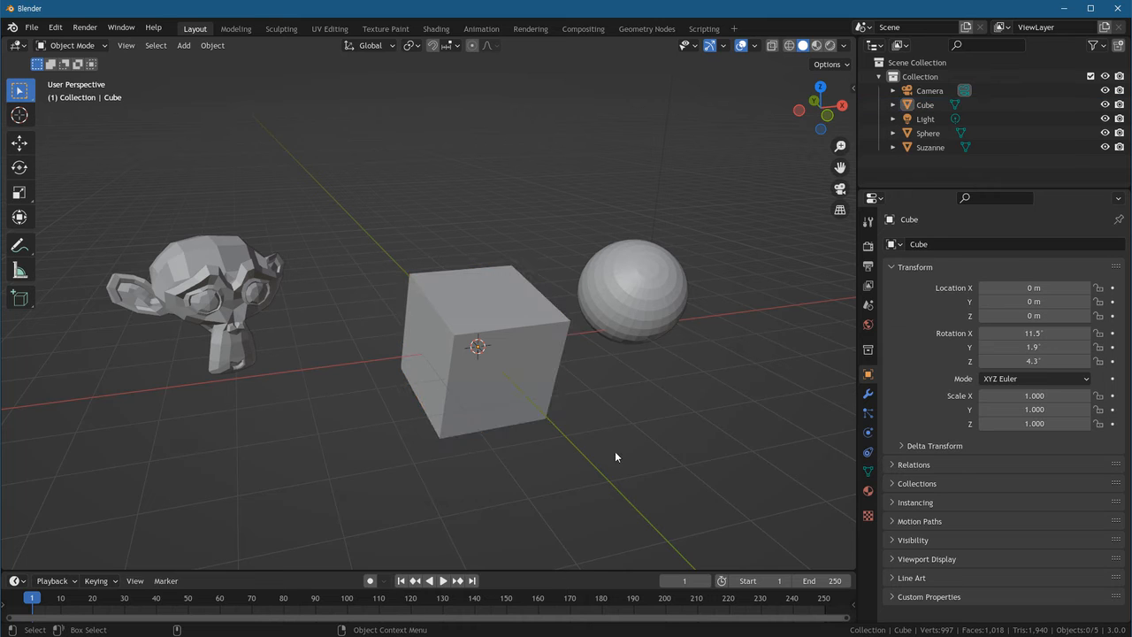
Delete the cube, confirming the deletion.
{"action": "left_click", "coordinate": [510, 358]}
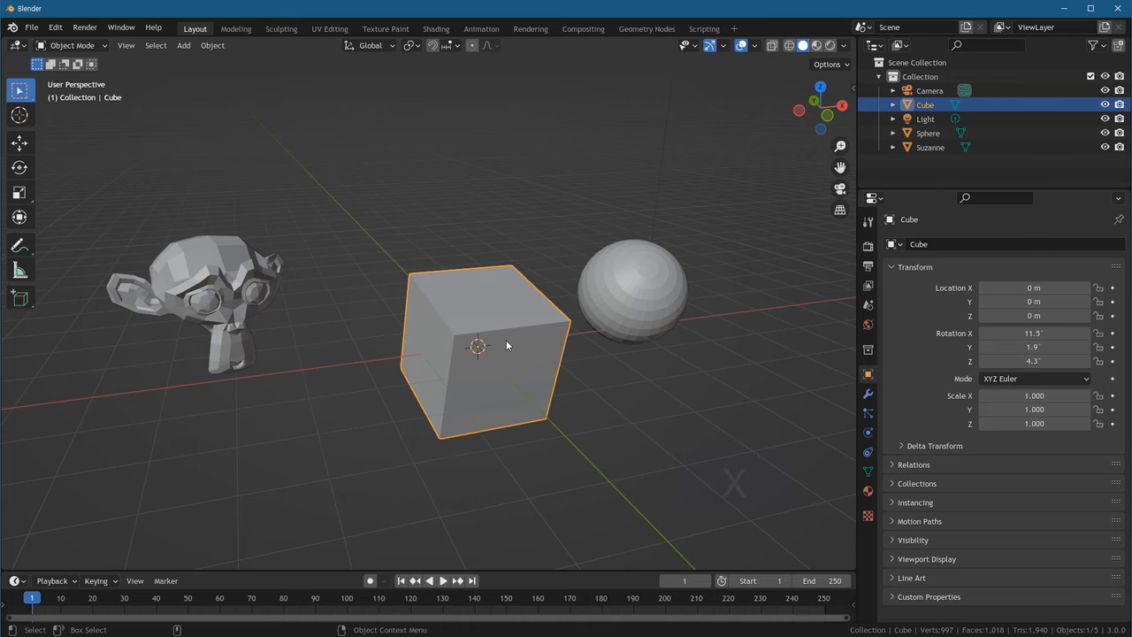
{"action": "key", "text": "x"}
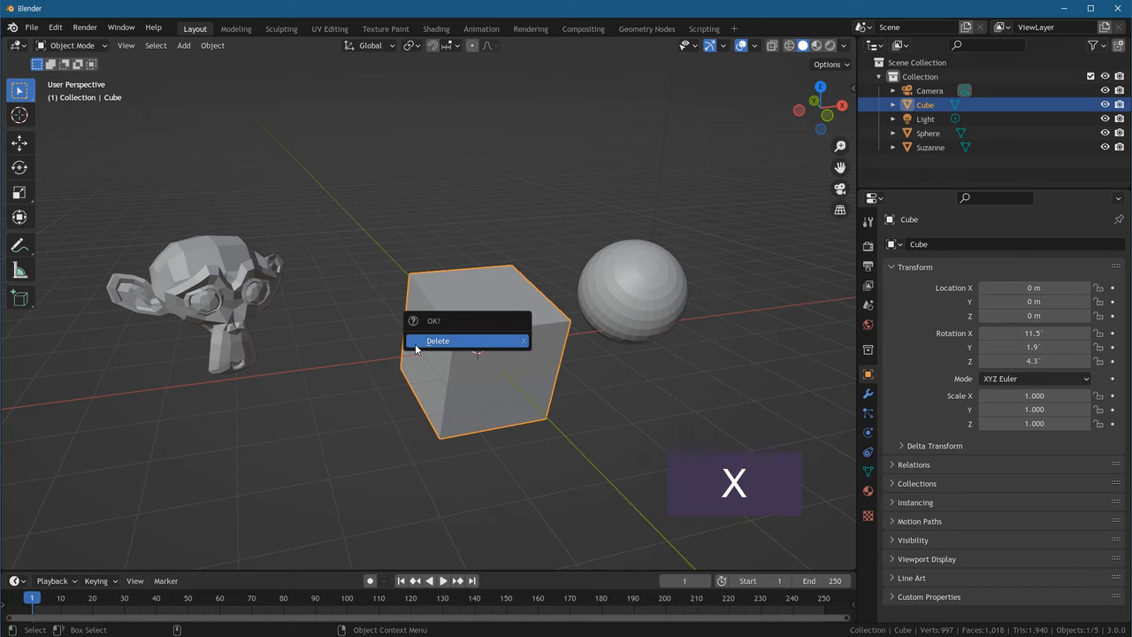
{"action": "left_click", "coordinate": [451, 340]}
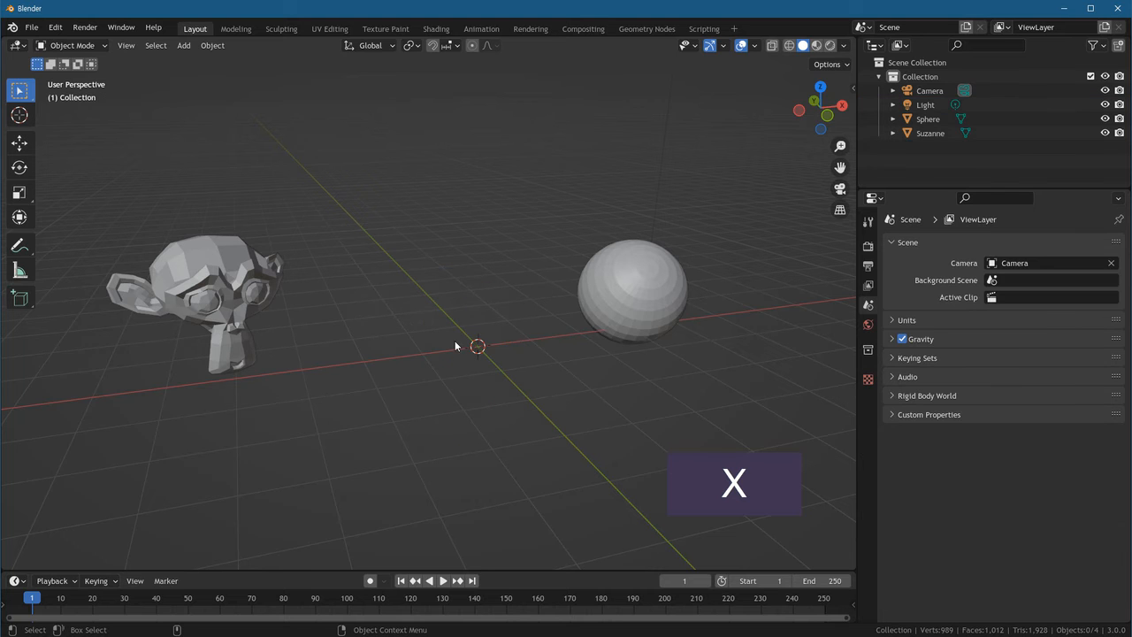
Delete the sphere, confirming the deletion.
{"action": "left_click", "coordinate": [600, 325]}
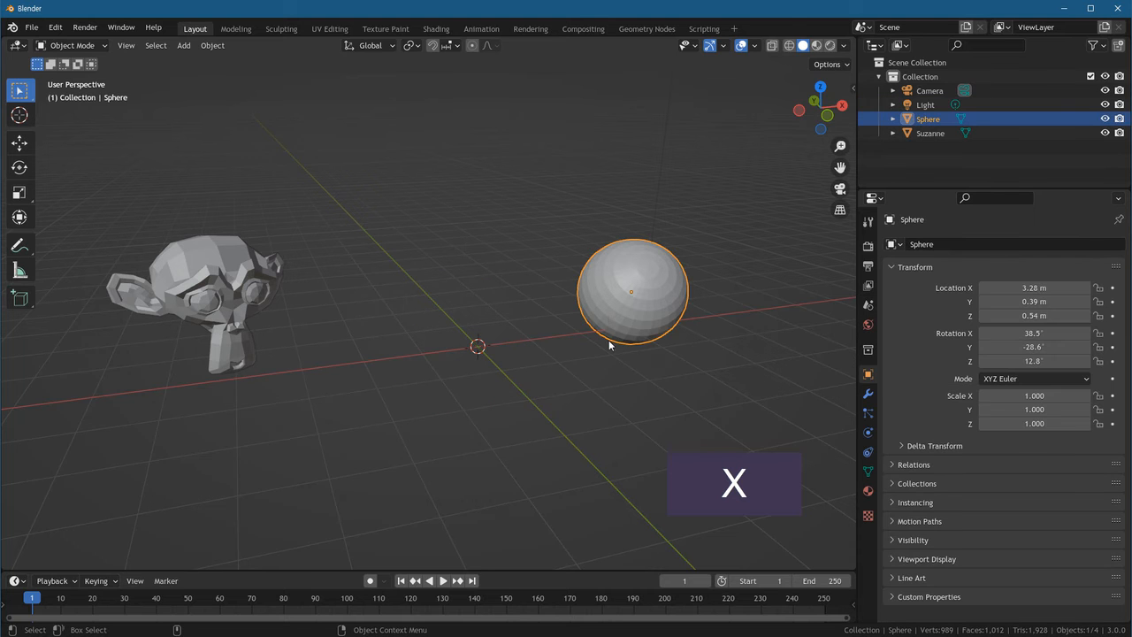
{"action": "key", "text": "x"}
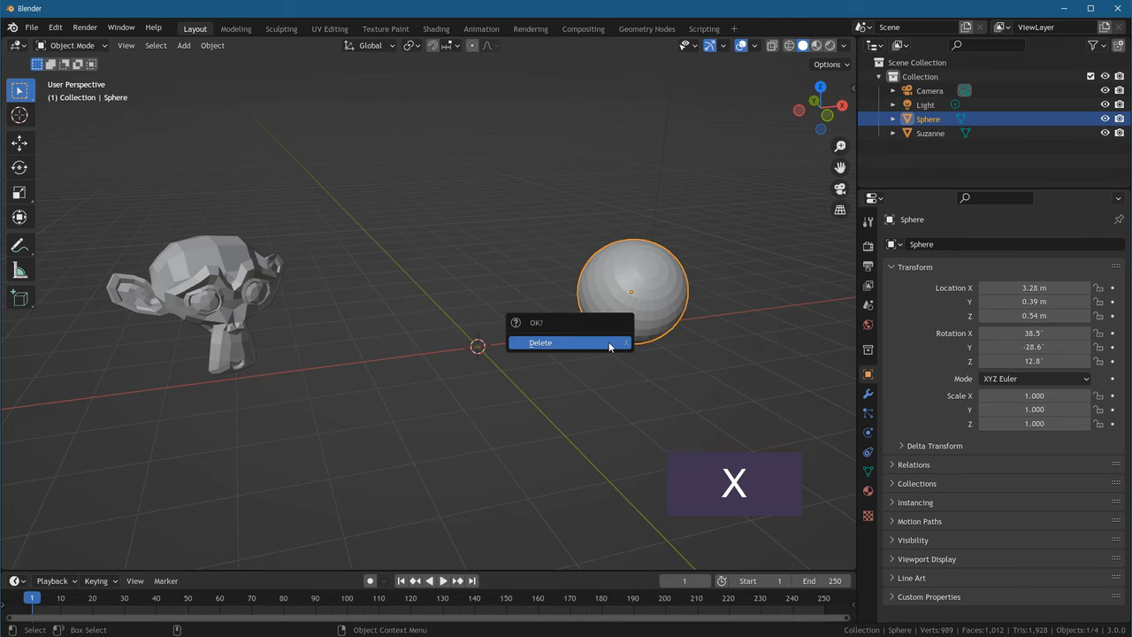
{"action": "left_click", "coordinate": [555, 343]}
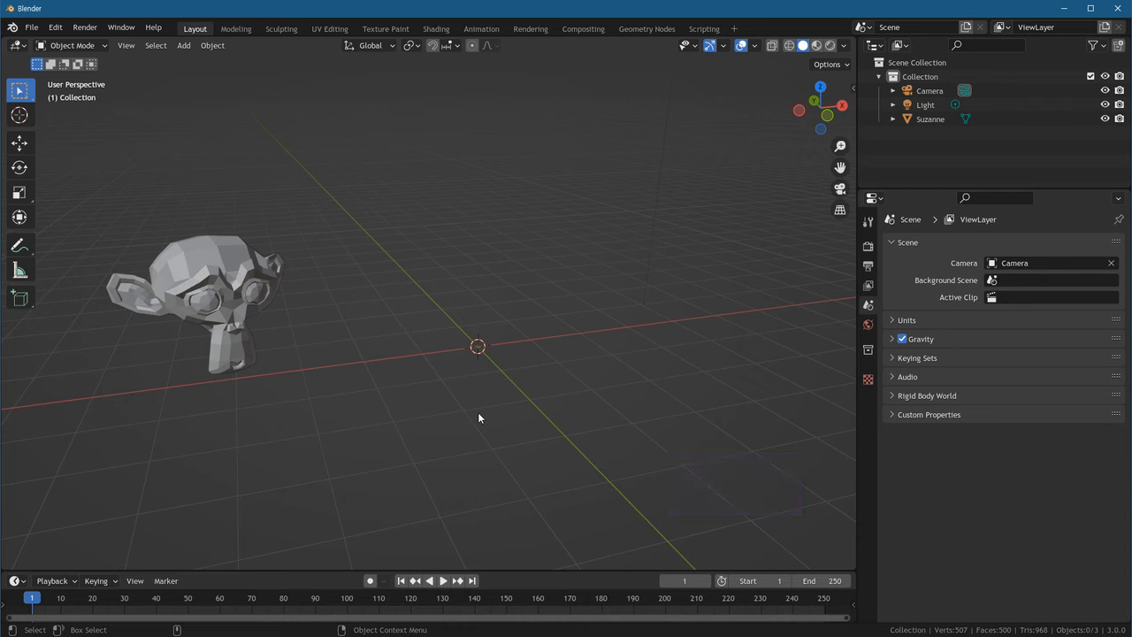
Reset the monkey head's location to 0 m and its rotation to 0° on all axes, and deselect it.
{"action": "left_click", "coordinate": [224, 281]}
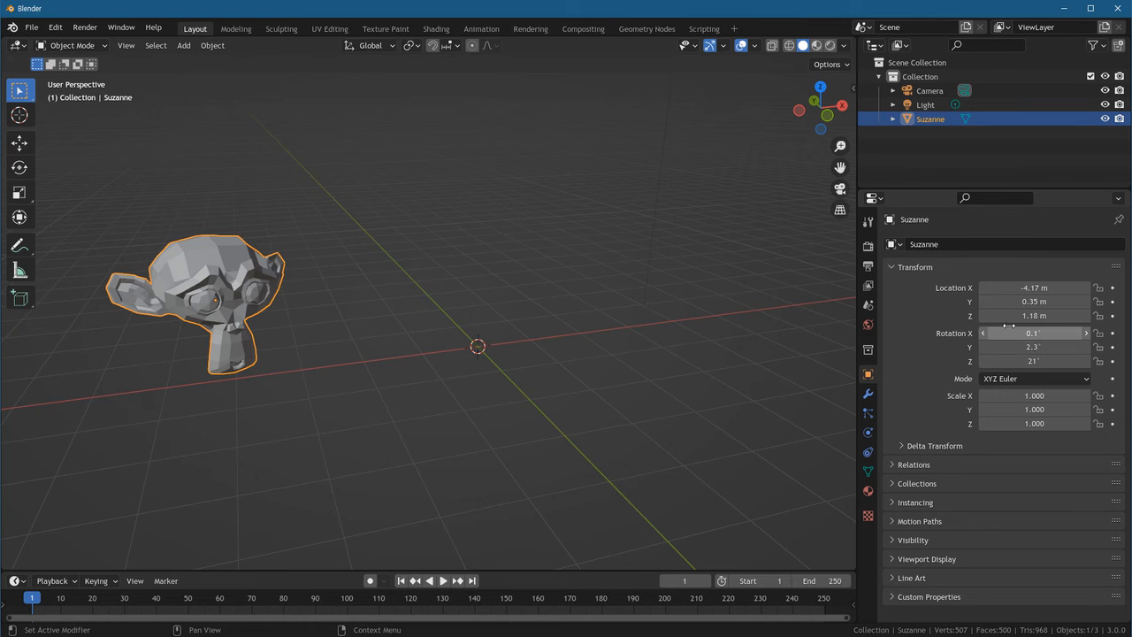
{"action": "key", "text": "BackSpace"}
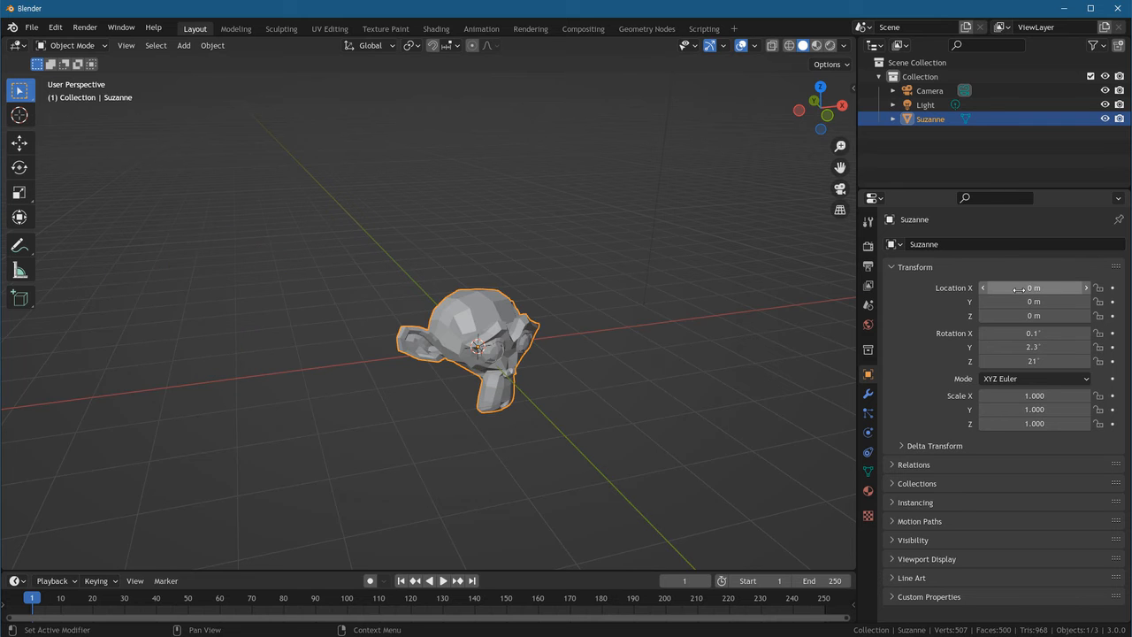
{"action": "key", "text": "BackSpace"}
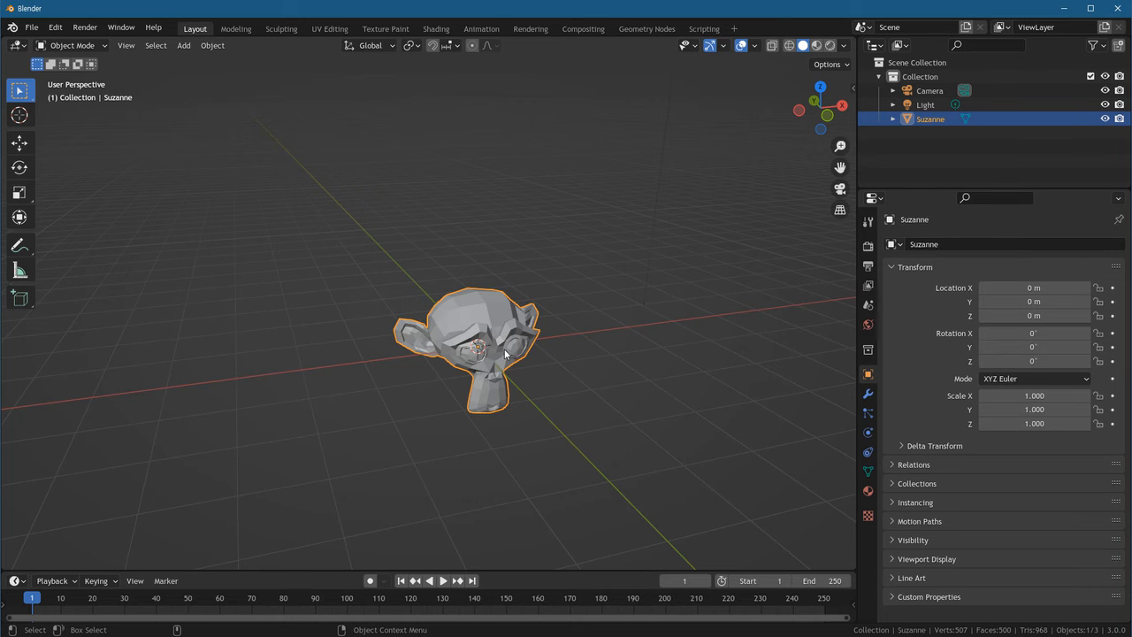
{"action": "middle_click_drag", "start_coordinate": [588, 410], "coordinate": [492, 435]}
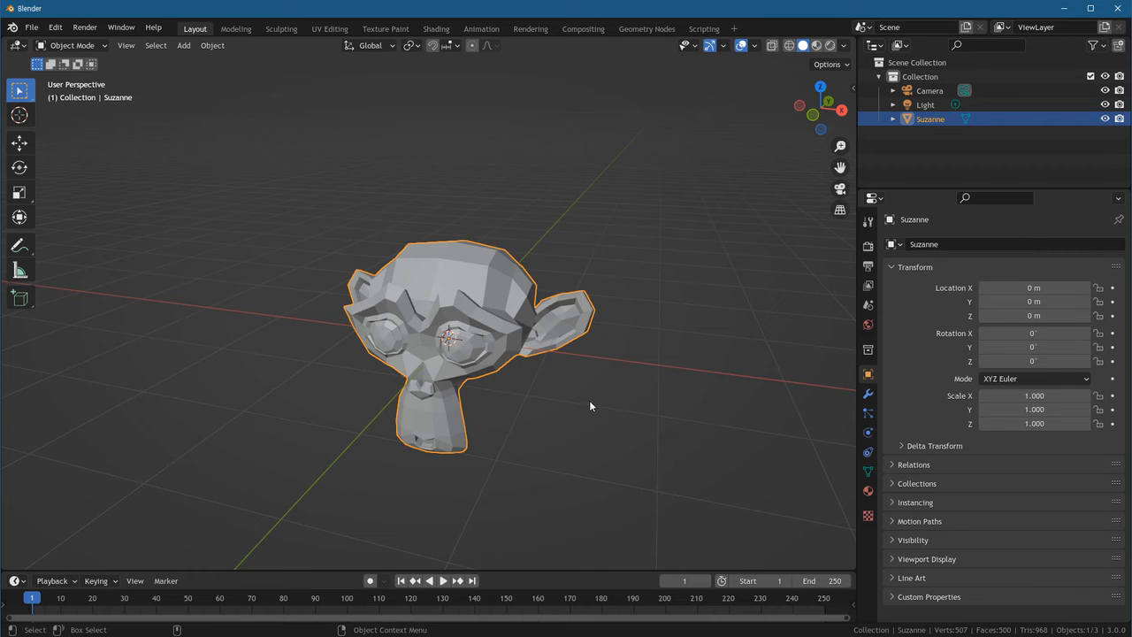
{"action": "left_click", "coordinate": [532, 437]}
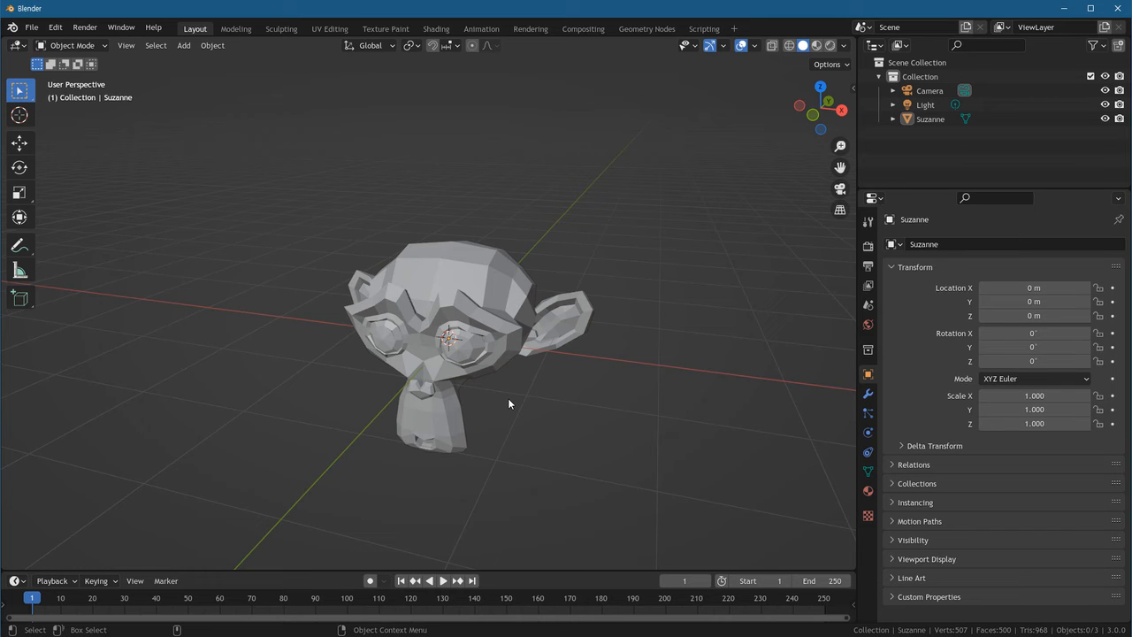
Examine the monkey head in the front orthographic view, centred in the viewport, and orbit away from it.
{"action": "middle_click_drag", "start_coordinate": [519, 430], "coordinate": [484, 452]}
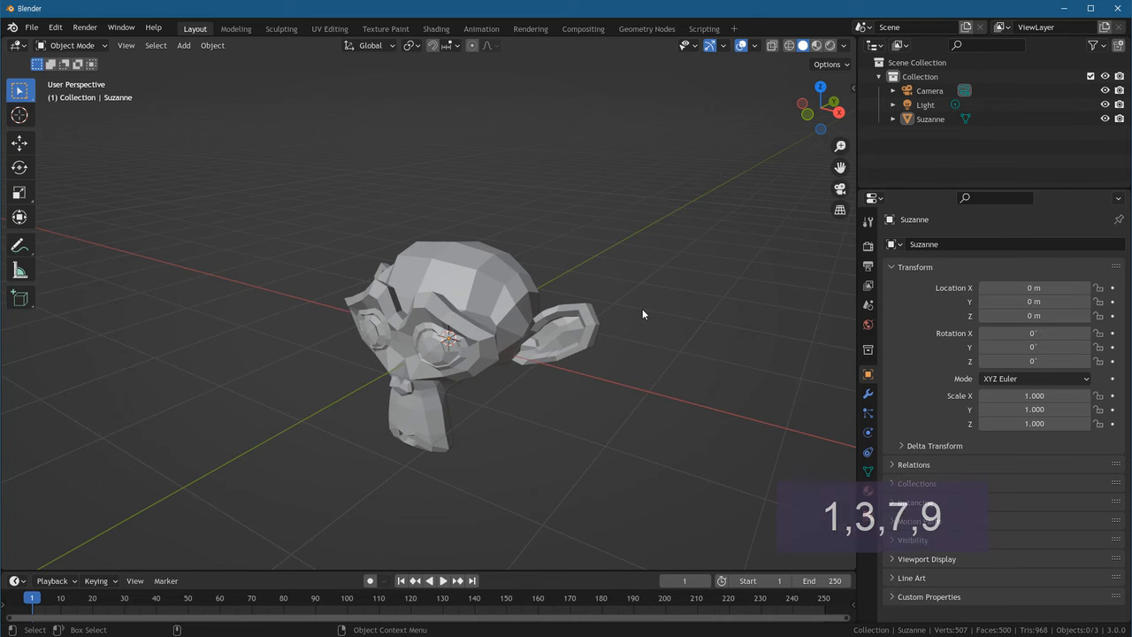
{"action": "key", "text": "KP_1"}
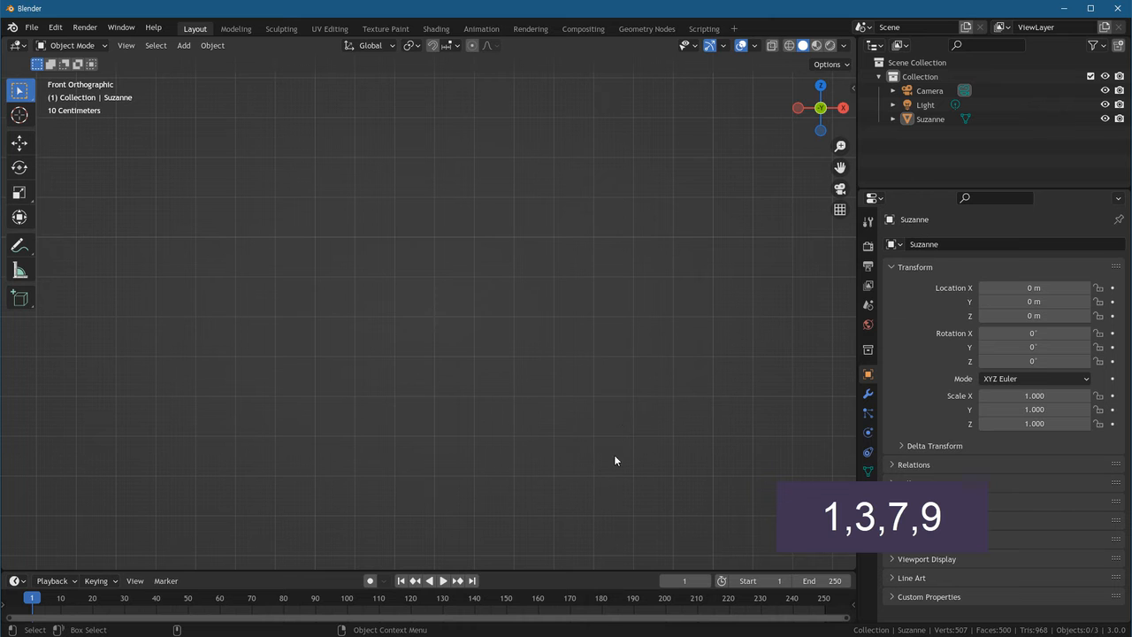
{"action": "middle_click_drag", "start_coordinate": [604, 405], "coordinate": [202, 407], "text": "ctrl"}
{"action": "middle_click_drag", "start_coordinate": [362, 432], "coordinate": [594, 260], "text": "shift"}
{"action": "right_click_drag", "start_coordinate": [459, 311], "coordinate": [500, 328], "text": "alt"}
{"action": "mouse_move", "coordinate": [497, 343]}
{"action": "middle_mouse_down", "text": "alt"}
{"action": "mouse_move", "coordinate": [379, 373]}
{"action": "mouse_move", "coordinate": [483, 374]}
{"action": "mouse_move", "coordinate": [509, 345]}
{"action": "mouse_move", "coordinate": [489, 363]}
{"action": "middle_mouse_up", "text": "alt"}
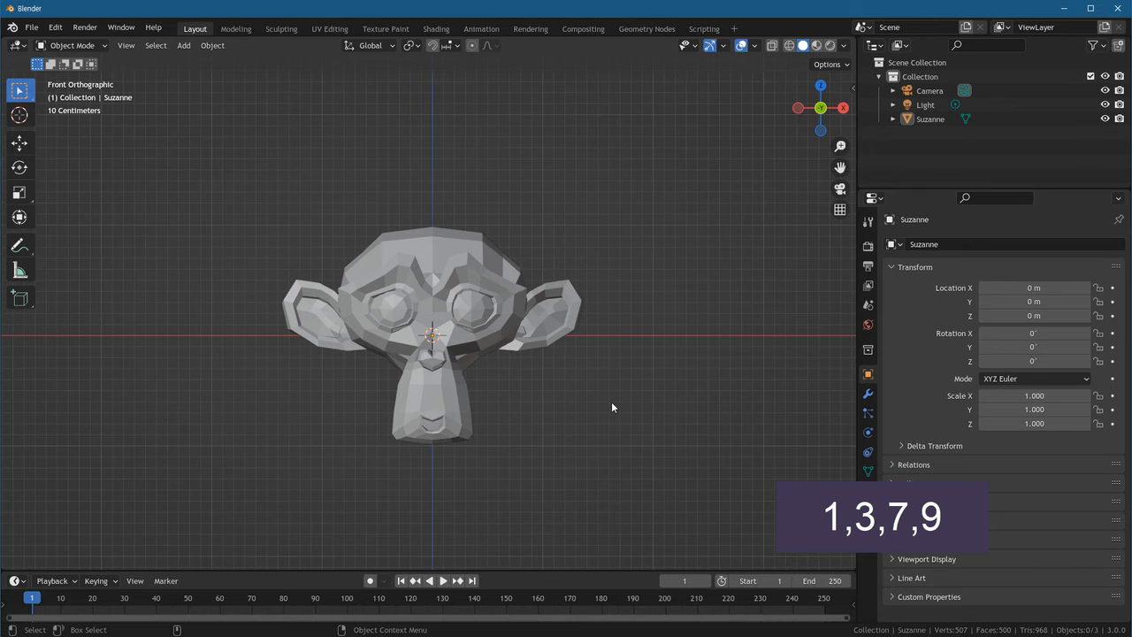
{"action": "middle_click_drag", "start_coordinate": [539, 390], "coordinate": [613, 407]}
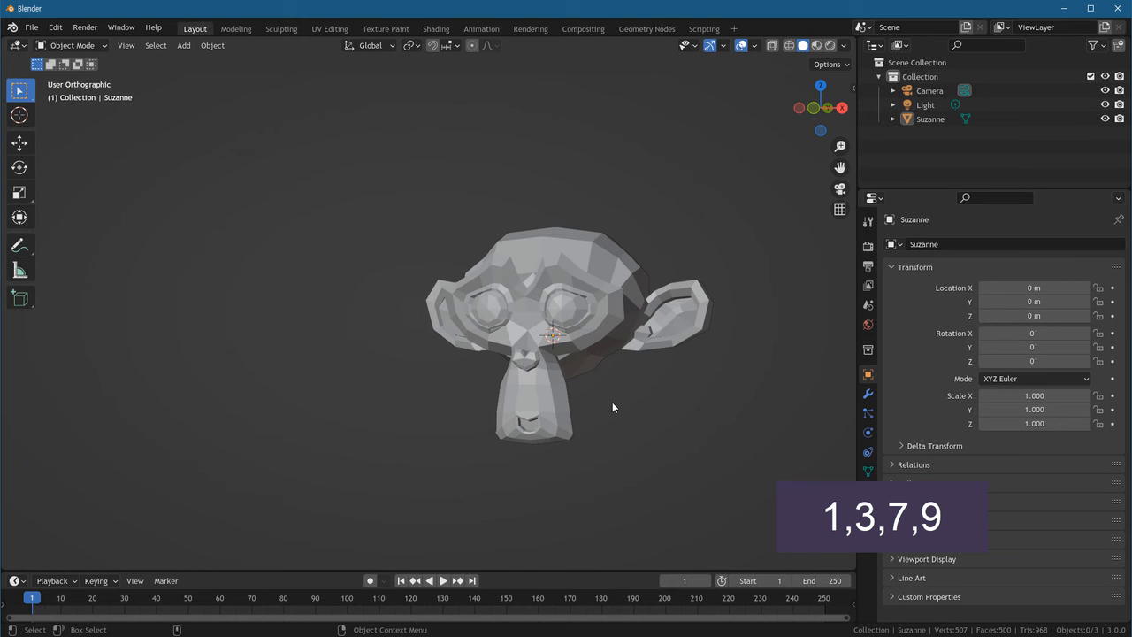
Examine the monkey head in the right orthographic view, both close up and from farther away.
{"action": "key", "text": "KP_3"}
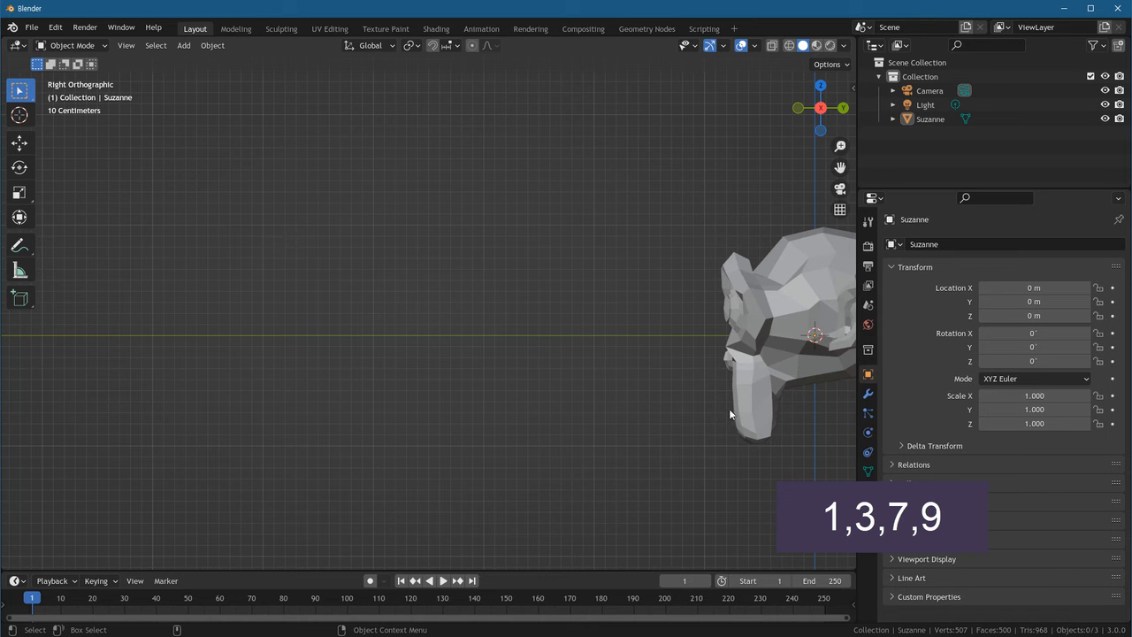
{"action": "middle_click_drag", "start_coordinate": [789, 404], "coordinate": [439, 401], "text": "shift"}
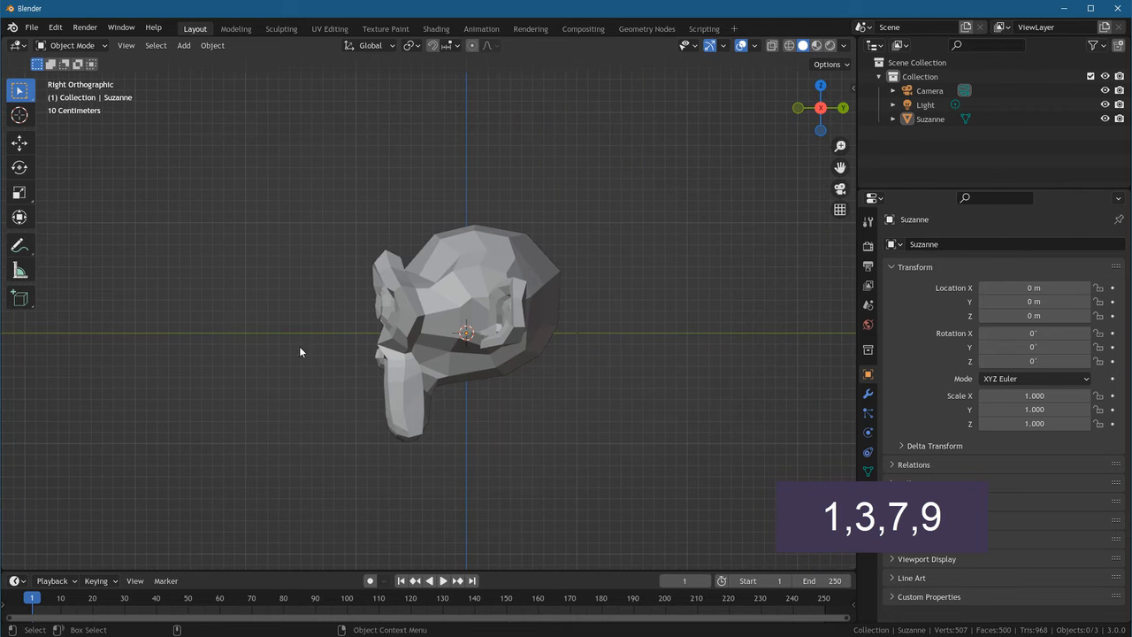
{"action": "mouse_move", "coordinate": [406, 466]}
{"action": "middle_mouse_down", "text": "shift"}
{"action": "mouse_move", "coordinate": [260, 386]}
{"action": "mouse_move", "coordinate": [306, 486]}
{"action": "mouse_move", "coordinate": [423, 477]}
{"action": "middle_mouse_up", "text": "shift"}
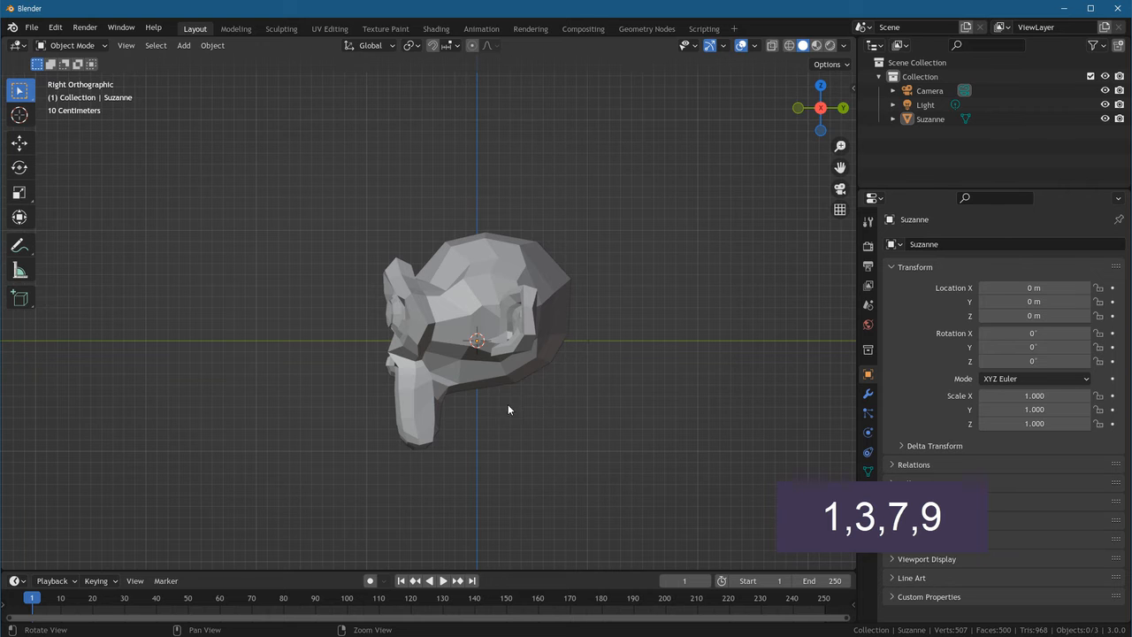
{"action": "scroll", "coordinate": [497, 415], "scroll_direction": "up", "scroll_amount": 6}
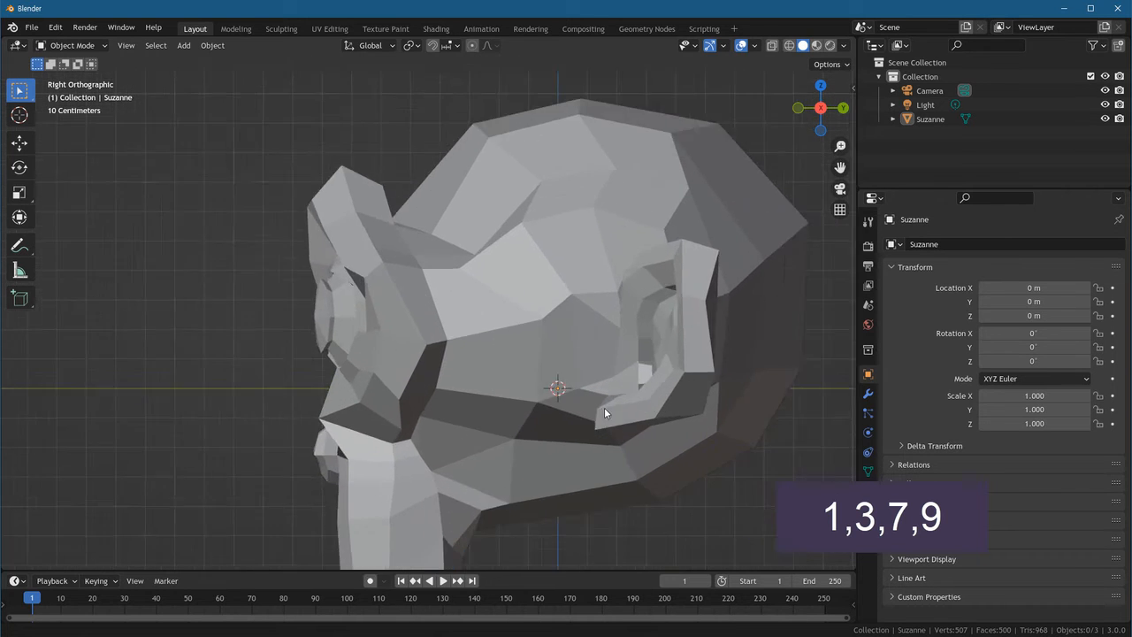
{"action": "scroll", "coordinate": [618, 409], "scroll_direction": "down", "scroll_amount": 10}
{"action": "scroll", "coordinate": [624, 428], "scroll_direction": "up", "scroll_amount": 10}
{"action": "scroll", "coordinate": [622, 427], "scroll_direction": "down", "scroll_amount": 7}
{"action": "middle_click_drag", "start_coordinate": [469, 452], "coordinate": [519, 469]}
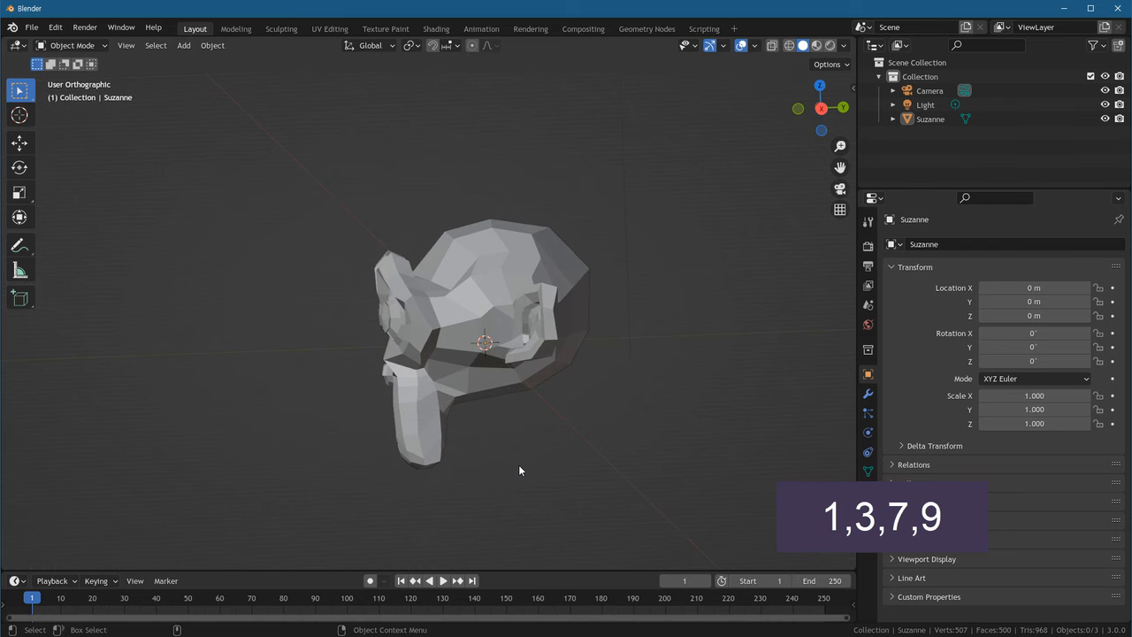
View the monkey head from the top and from the bottom in orthographic projection.
{"action": "key", "text": "KP_7"}
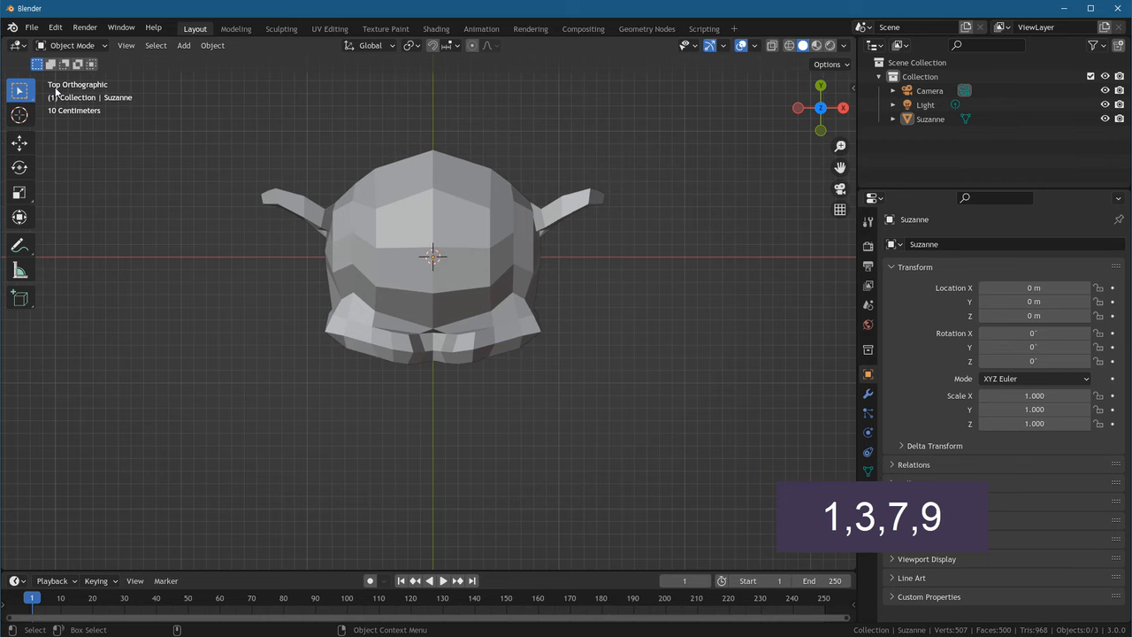
{"action": "middle_click_drag", "start_coordinate": [478, 317], "coordinate": [462, 402], "text": "shift"}
{"action": "scroll", "coordinate": [468, 333], "scroll_direction": "up", "scroll_amount": 5}
{"action": "scroll", "coordinate": [578, 371], "scroll_direction": "down", "scroll_amount": 4}
{"action": "key", "text": "ctrl+KP_7"}
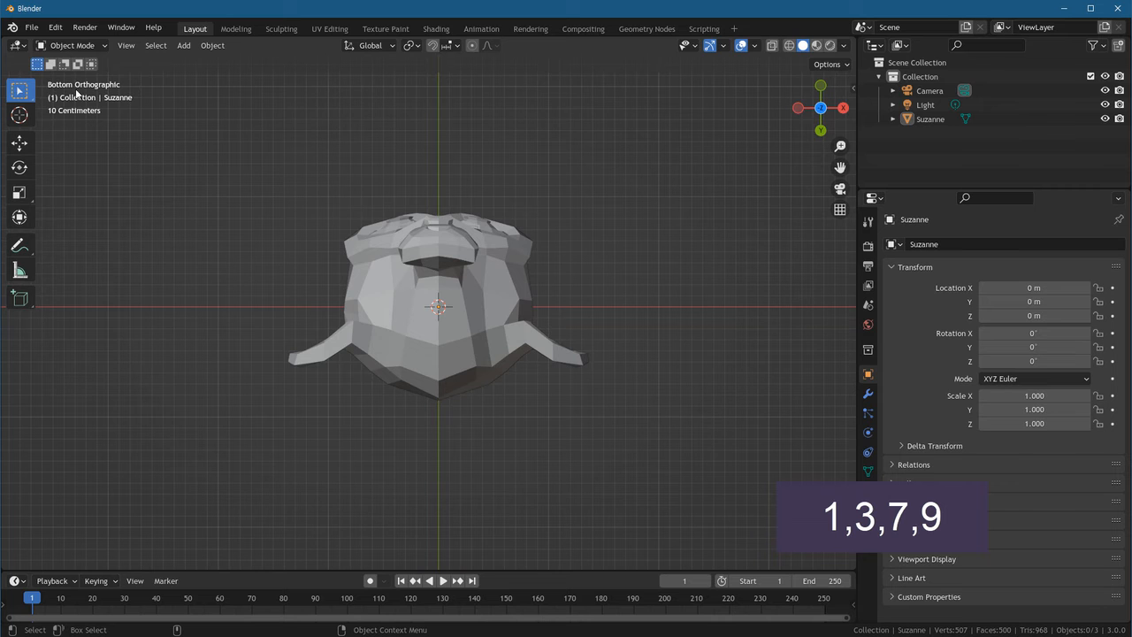
{"action": "middle_click_drag", "start_coordinate": [522, 290], "coordinate": [506, 300]}
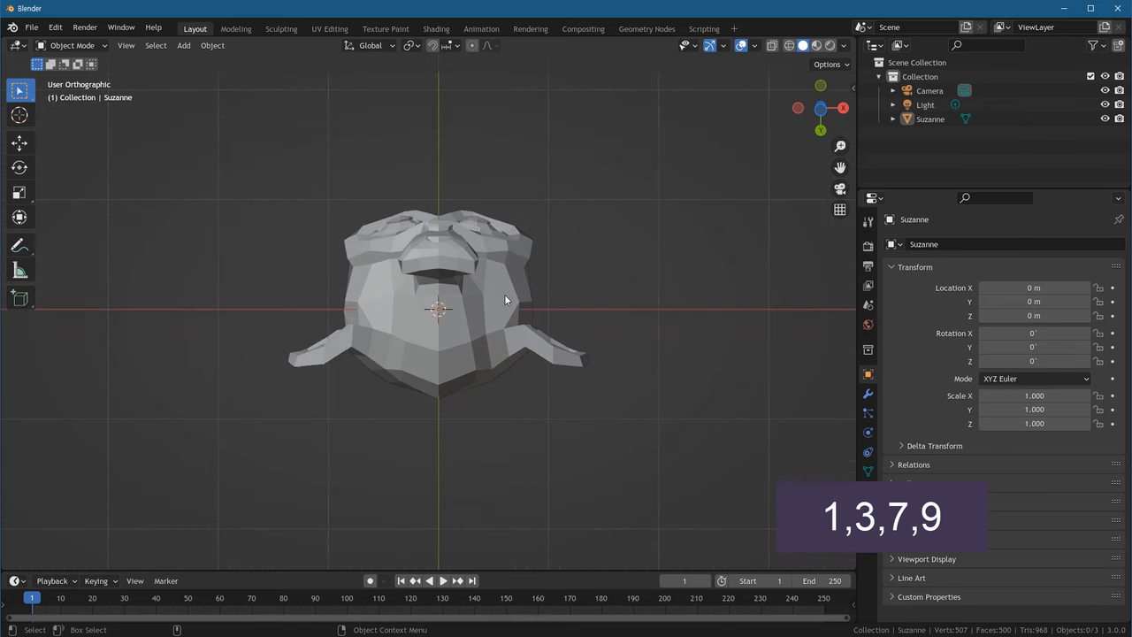
Cycle repeatedly through the front, right, top and opposite-side views of the monkey head.
{"action": "key", "text": "KP_1"}
{"action": "key", "text": "KP_3"}
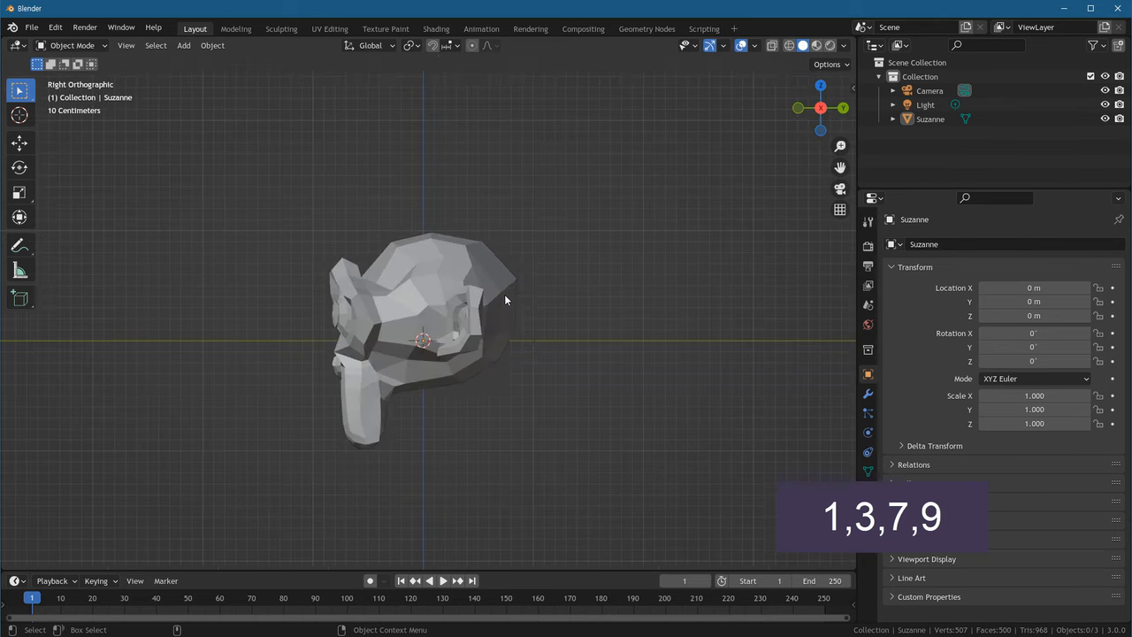
{"action": "key", "text": "KP_7"}
{"action": "key", "text": "KP_9"}
{"action": "key", "text": "KP_1"}
{"action": "key", "text": "KP_3"}
{"action": "key", "text": "KP_7"}
{"action": "key", "text": "KP_9"}
{"action": "key", "text": "KP_1"}
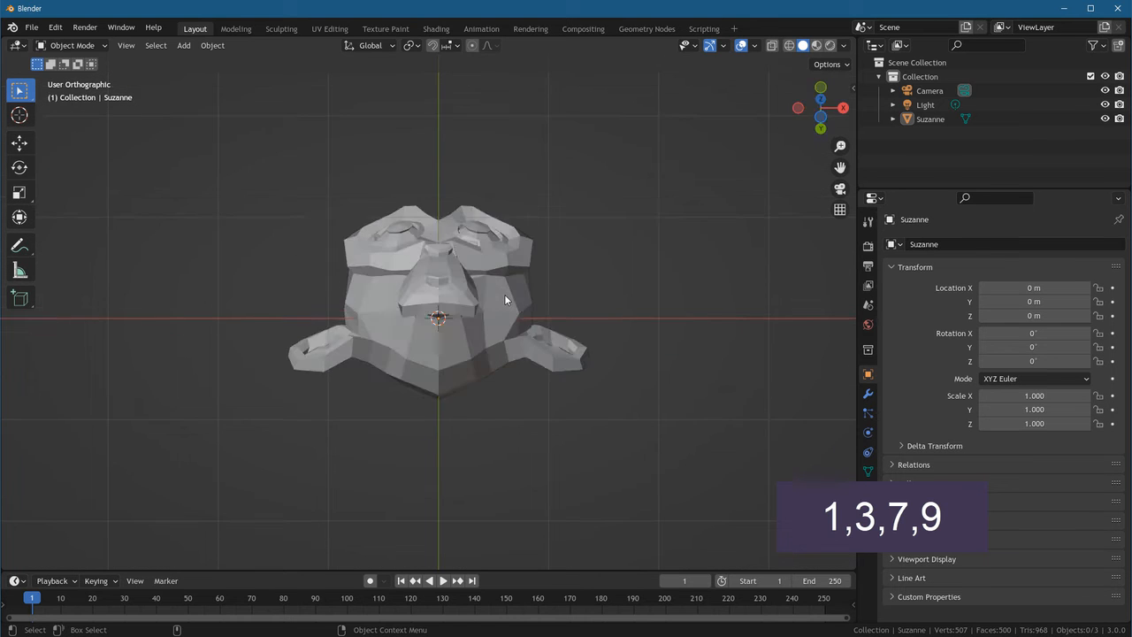
{"action": "key", "text": "KP_3"}
{"action": "key", "text": "KP_7"}
{"action": "key", "text": "KP_9"}
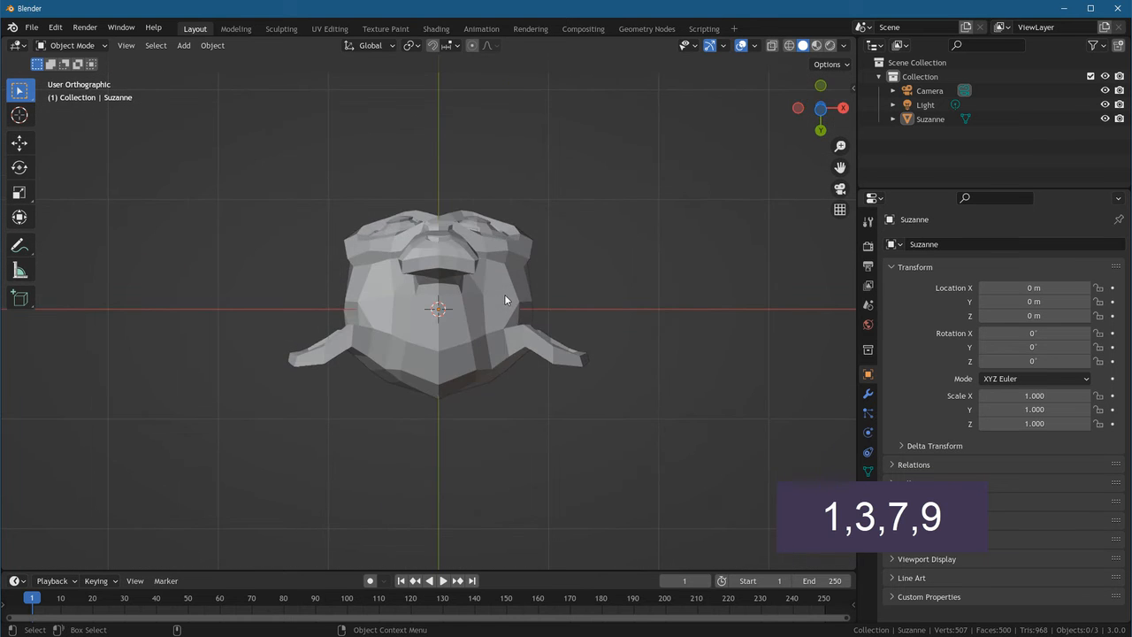
{"action": "key", "text": "KP_1"}
{"action": "key", "text": "KP_3"}
{"action": "key", "text": "KP_7"}
{"action": "key", "text": "KP_9"}
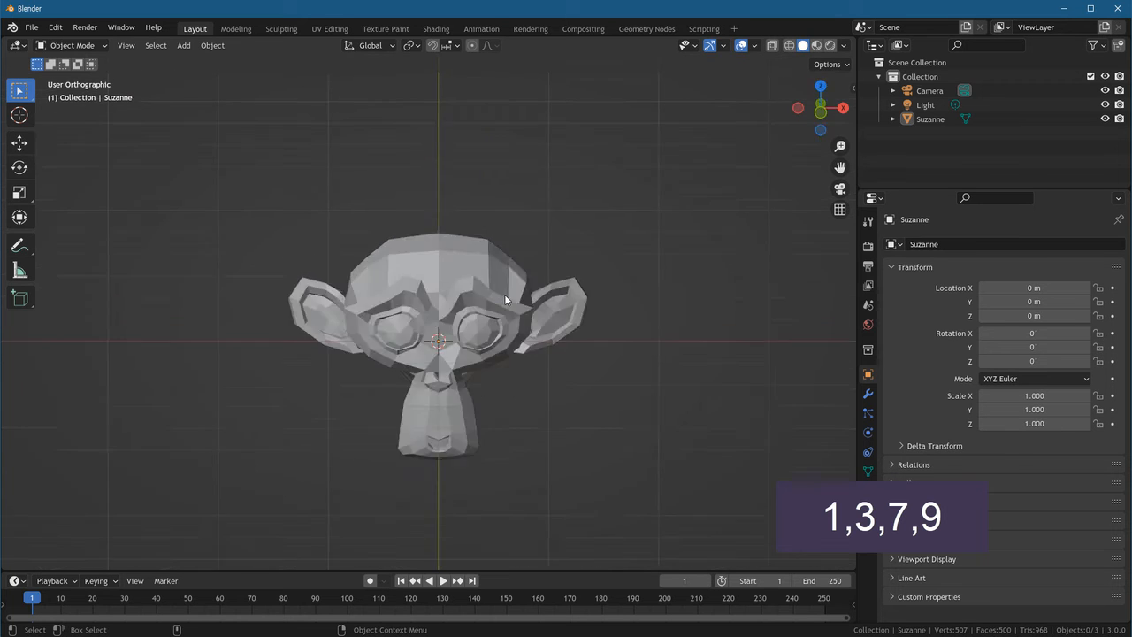
{"action": "key", "text": "KP_1"}
{"action": "key", "text": "KP_3"}
{"action": "key", "text": "KP_7"}
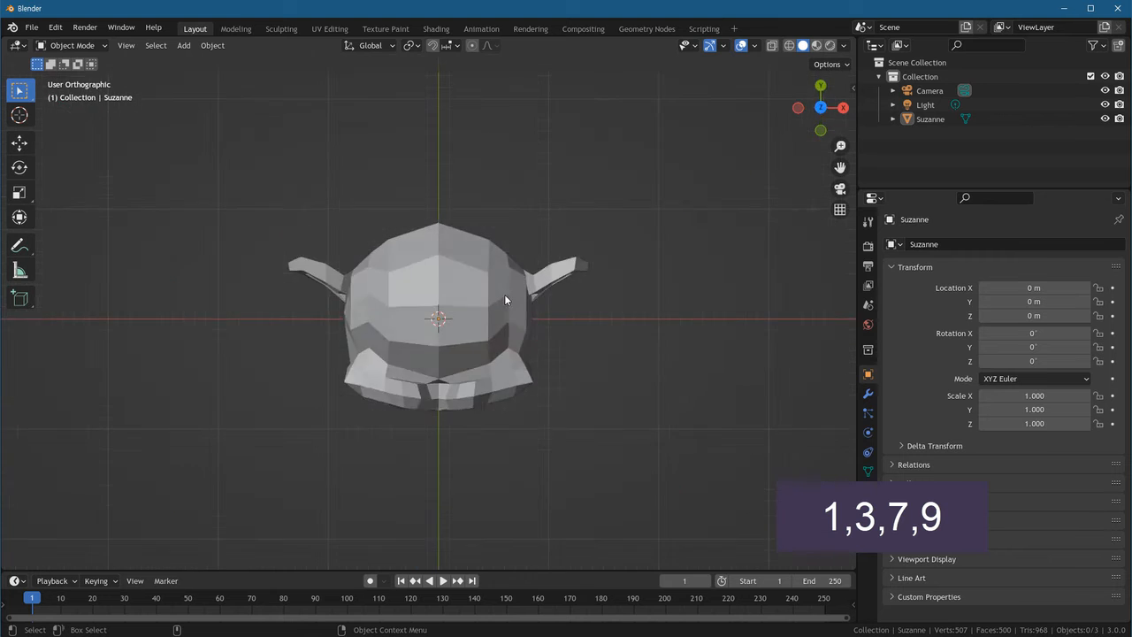
{"action": "key", "text": "KP_9"}
{"action": "key", "text": "KP_1"}
{"action": "key", "text": "KP_3"}
{"action": "key", "text": "KP_7"}
{"action": "key", "text": "KP_1"}
{"action": "key", "text": "KP_3"}
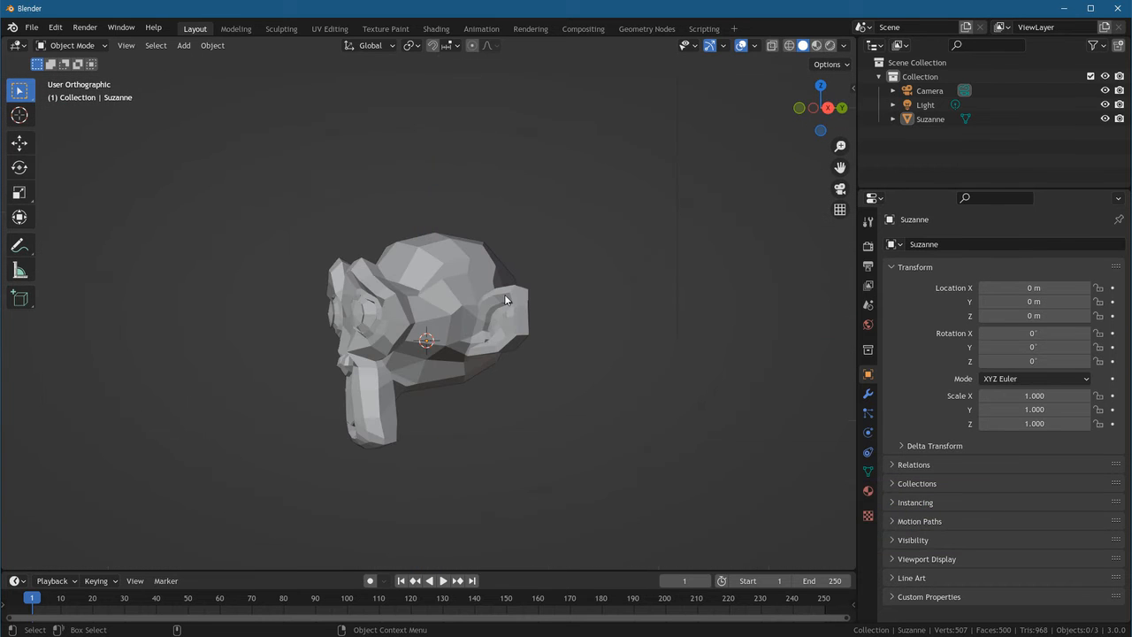
{"action": "key", "text": "KP_1"}
{"action": "key", "text": "KP_3"}
Rotate the view around the monkey head in increments in both directions, and toggle between perspective and orthographic projection.
{"action": "key", "text": "KP_4"}
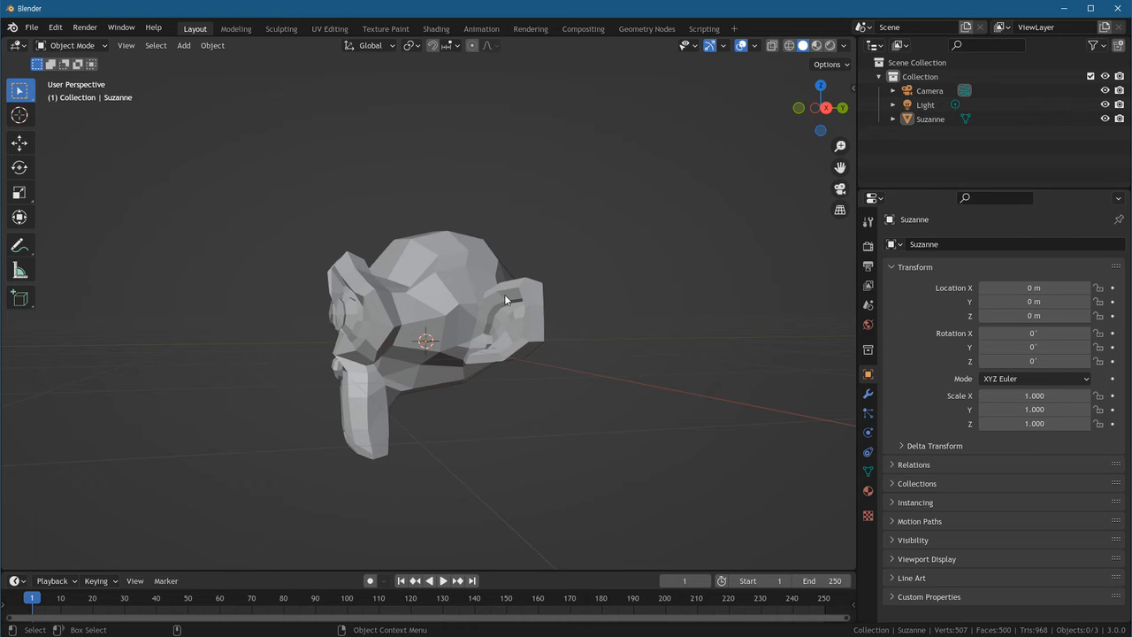
{"action": "key", "text": "KP_4"}
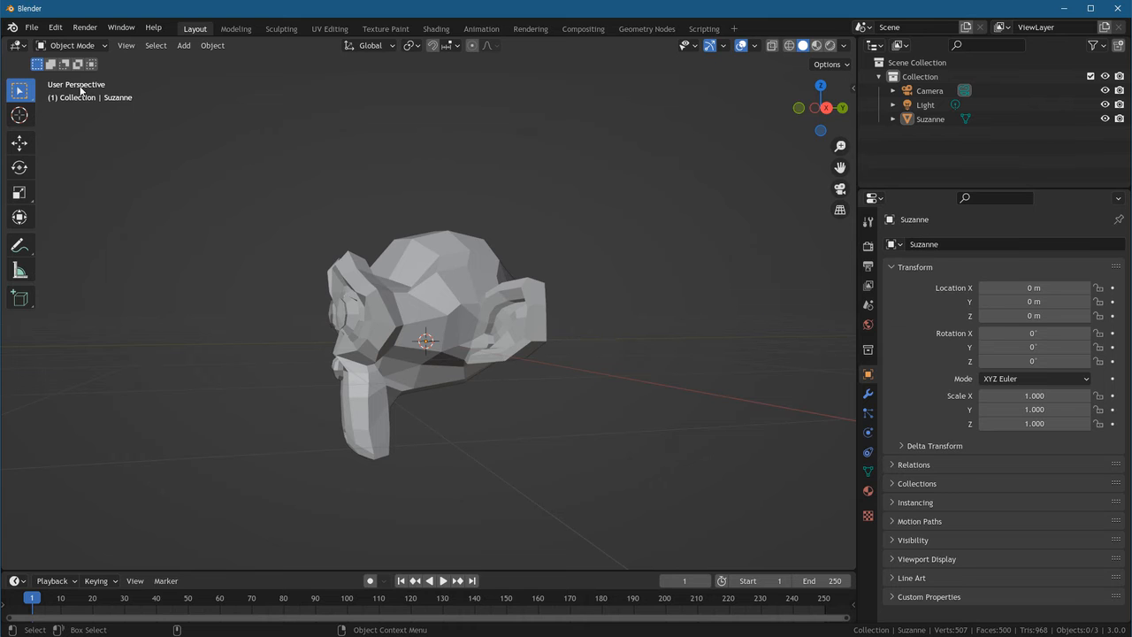
{"action": "middle_click_drag", "start_coordinate": [536, 465], "coordinate": [476, 336]}
{"action": "key", "text": "KP_5"}
{"action": "key", "text": "KP_4"}
{"action": "key", "text": "KP_4"}
{"action": "key", "text": "KP_4"}
{"action": "key", "text": "KP_5"}
{"action": "key", "text": "KP_6"}
{"action": "key", "text": "KP_6"}
{"action": "key", "text": "KP_6"}
{"action": "key", "text": "KP_6"}
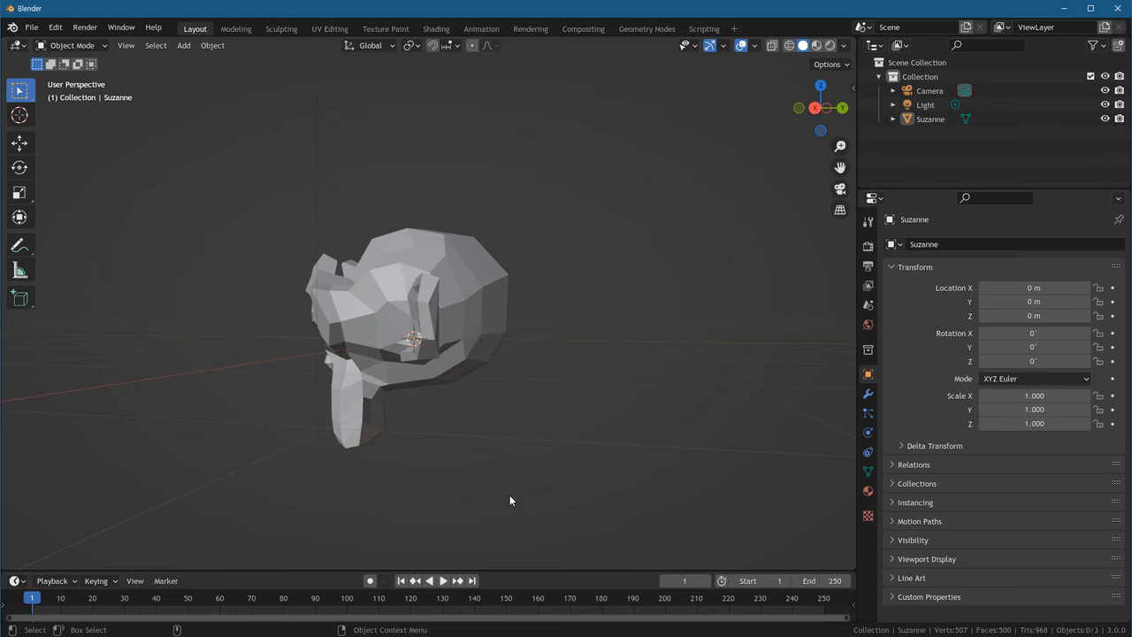
{"action": "middle_click_drag", "start_coordinate": [66, 86], "coordinate": [496, 370]}
{"action": "key", "text": "KP_5"}
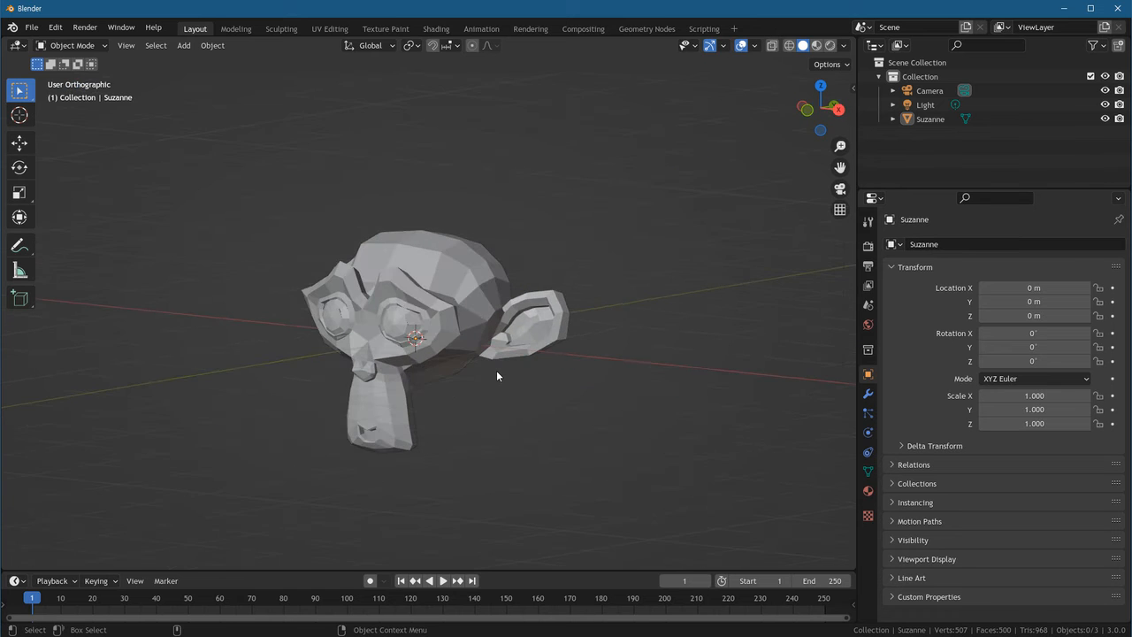
View the monkey head from the front, right, top and bottom, and return to the front orthographic view.
{"action": "key", "text": "KP_1"}
{"action": "key", "text": "KP_3"}
{"action": "key", "text": "KP_7"}
{"action": "key", "text": "ctrl+KP_7"}
{"action": "key", "text": "KP_1"}
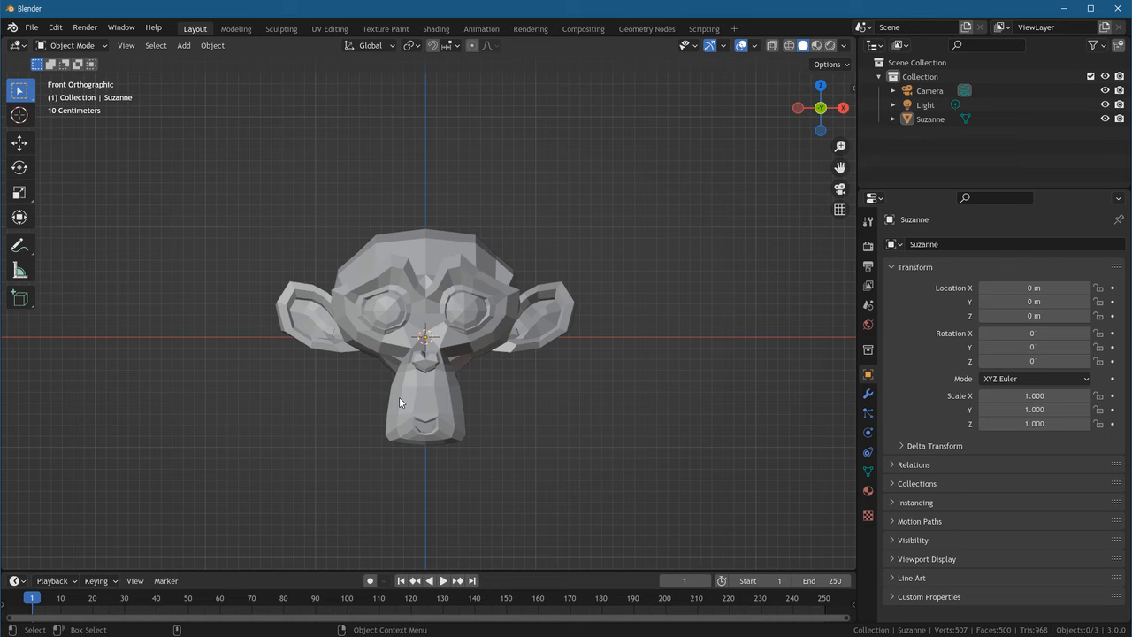
Compare the monkey head in perspective and orthographic projection, including the right view, and orbit back to perspective.
{"action": "middle_click_drag", "start_coordinate": [399, 396], "coordinate": [367, 345]}
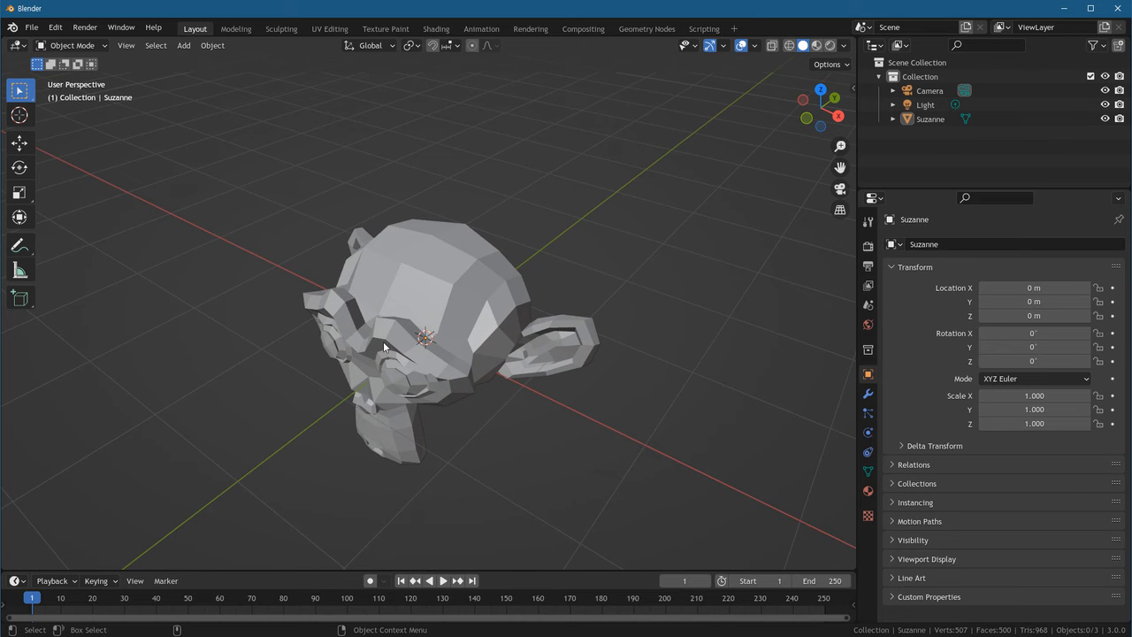
{"action": "middle_click_drag", "start_coordinate": [423, 399], "coordinate": [471, 375]}
{"action": "key", "text": "KP_5"}
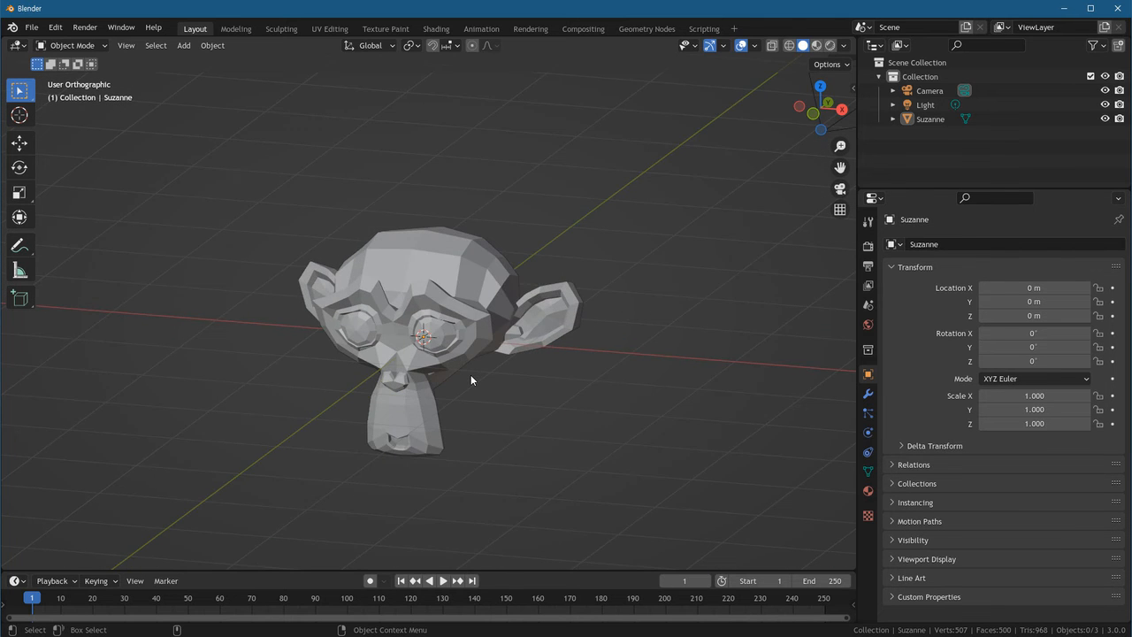
{"action": "key", "text": "KP_3"}
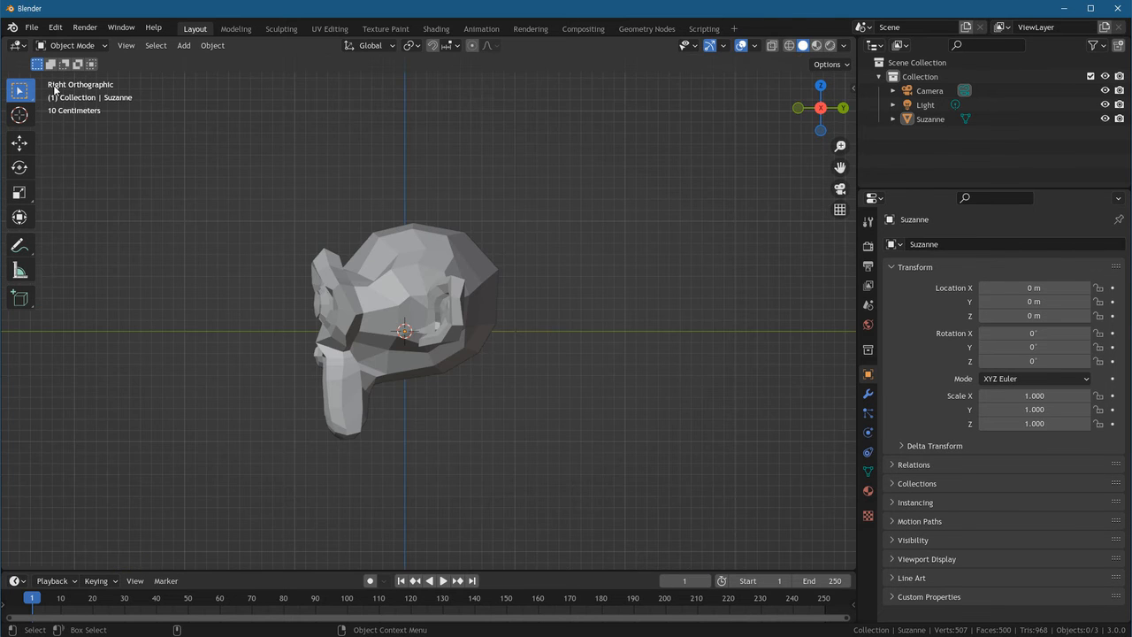
{"action": "middle_click_drag", "start_coordinate": [395, 351], "coordinate": [84, 87]}
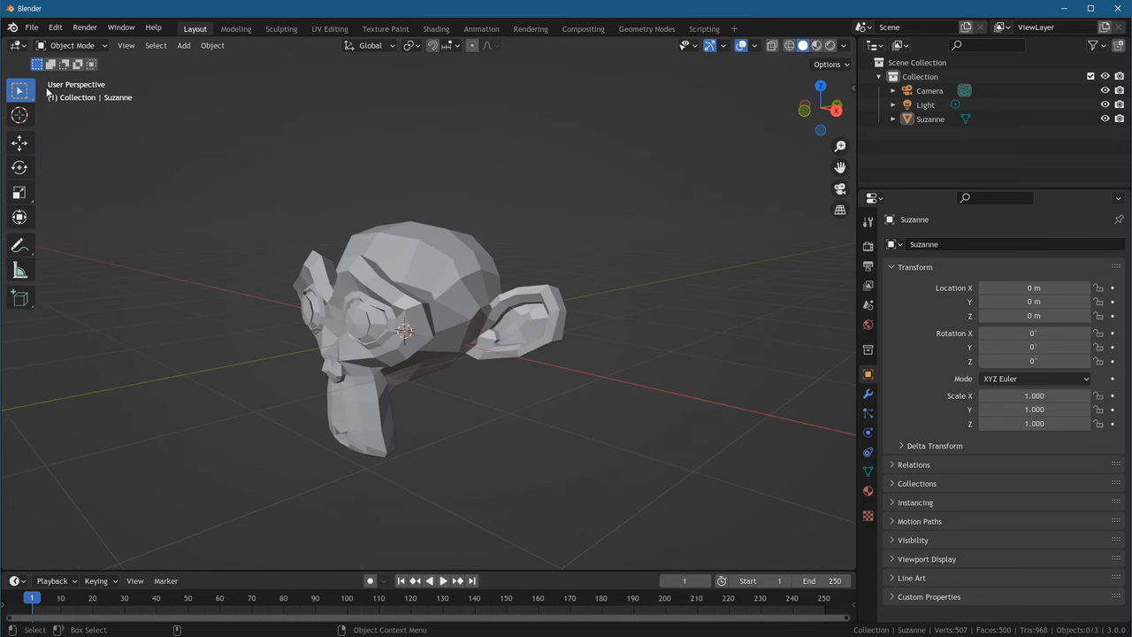
Orbit around the monkey head and view it from the top, back, front and left side.
{"action": "middle_click_drag", "start_coordinate": [402, 323], "coordinate": [412, 283]}
{"action": "key", "text": "KP_7"}
{"action": "key", "text": "ctrl+F1"}
{"action": "key", "text": "F1"}
{"action": "key", "text": "ctrl+F3"}
Switch to orthographic projection, view the monkey head from the front and right, and orbit back to an angled perspective view.
{"action": "middle_click_drag", "start_coordinate": [493, 321], "coordinate": [464, 416]}
{"action": "key", "text": "KP_5"}
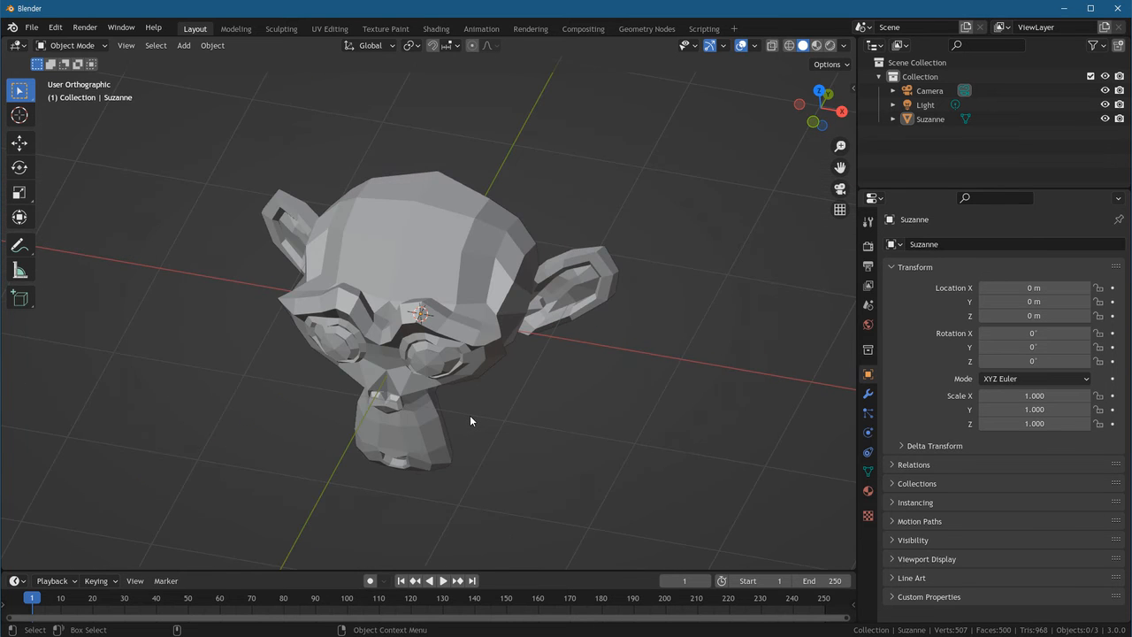
{"action": "key", "text": "KP_1"}
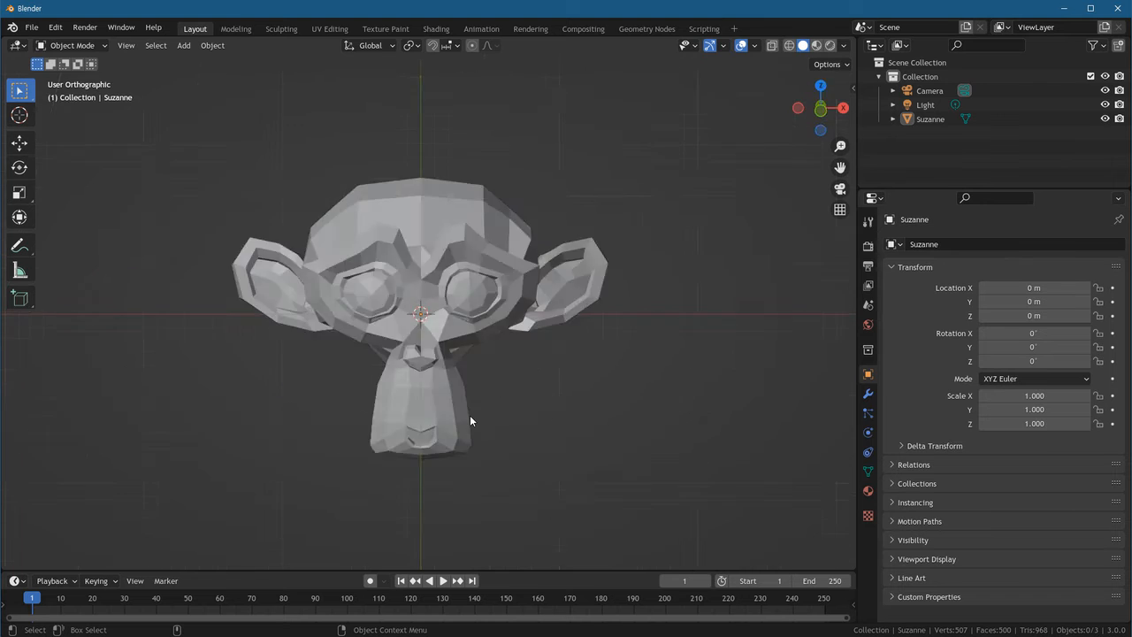
{"action": "key", "text": "F2"}
{"action": "key", "text": "F3"}
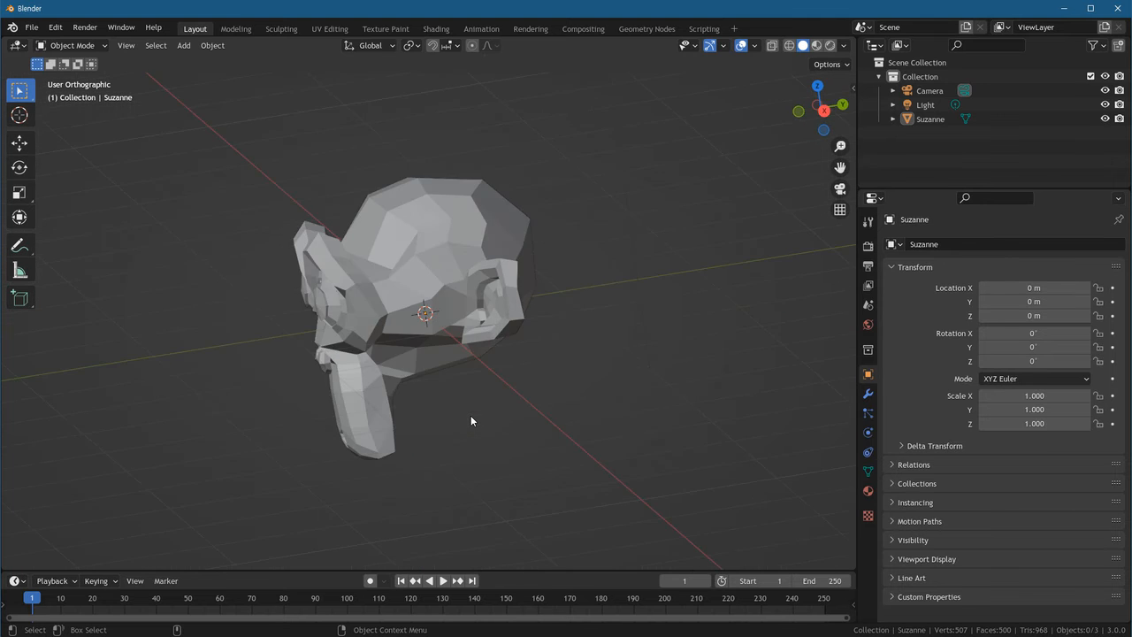
{"action": "middle_click_drag", "start_coordinate": [473, 468], "coordinate": [423, 404]}
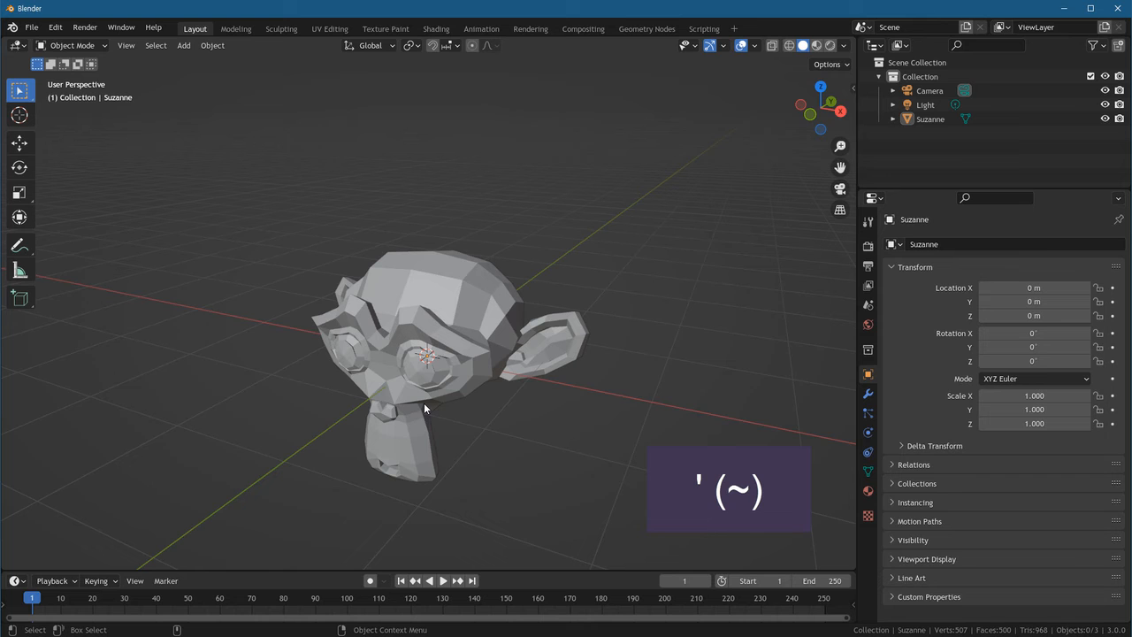
View the monkey head from the front, top, back, right and left preset viewpoints.
{"action": "key", "text": "grave"}
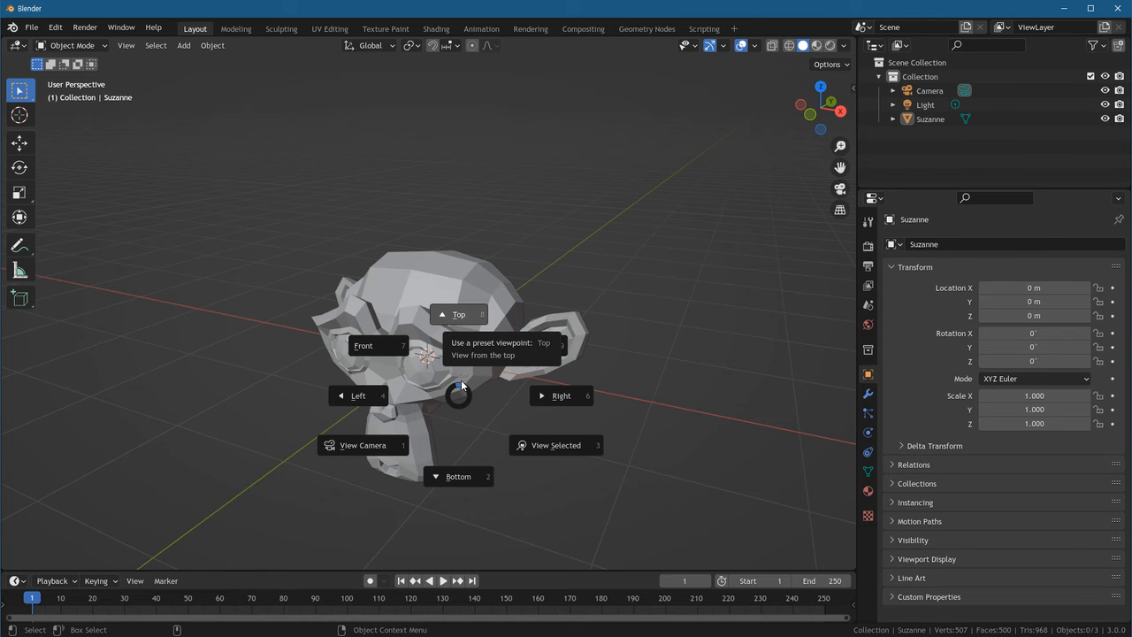
{"action": "left_click", "coordinate": [374, 350]}
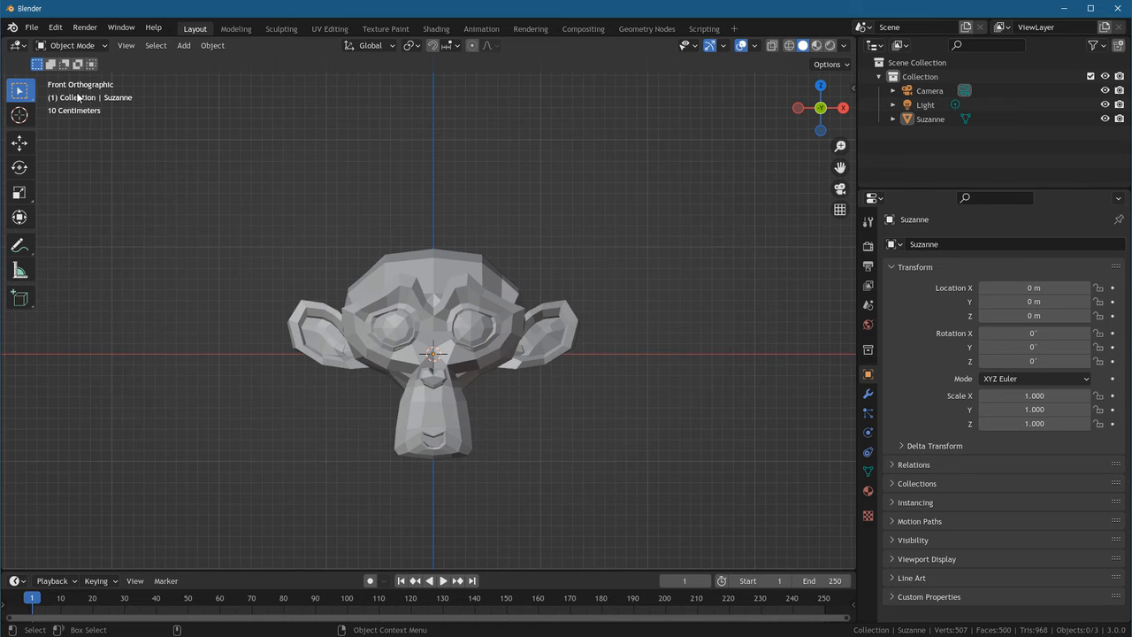
{"action": "key", "text": "grave"}
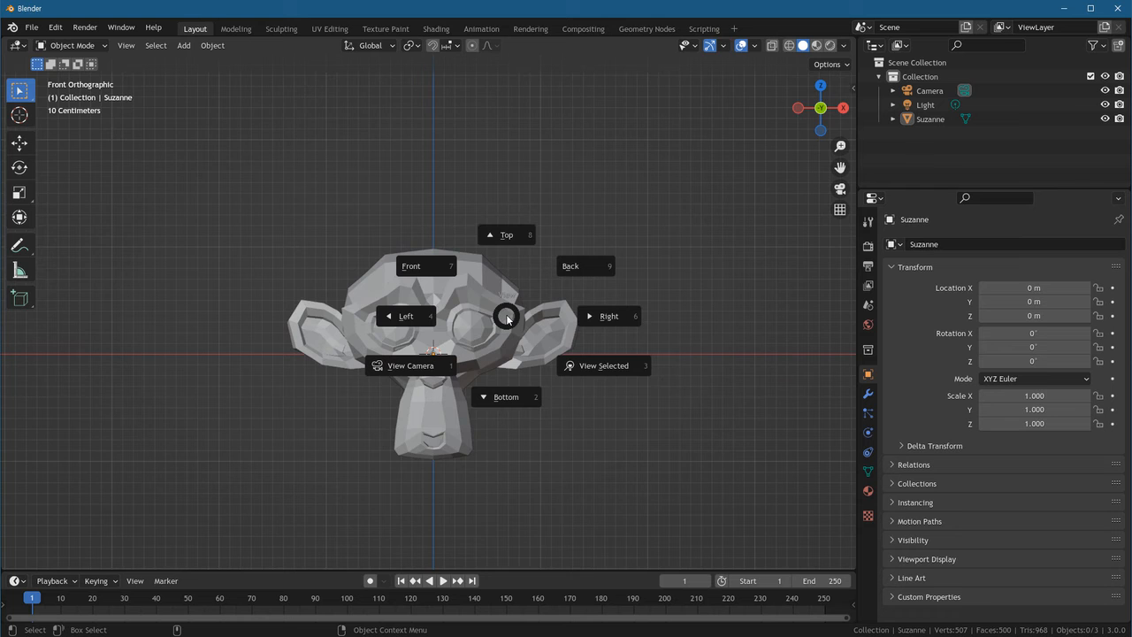
{"action": "left_click", "coordinate": [504, 238]}
{"action": "key", "text": "grave"}
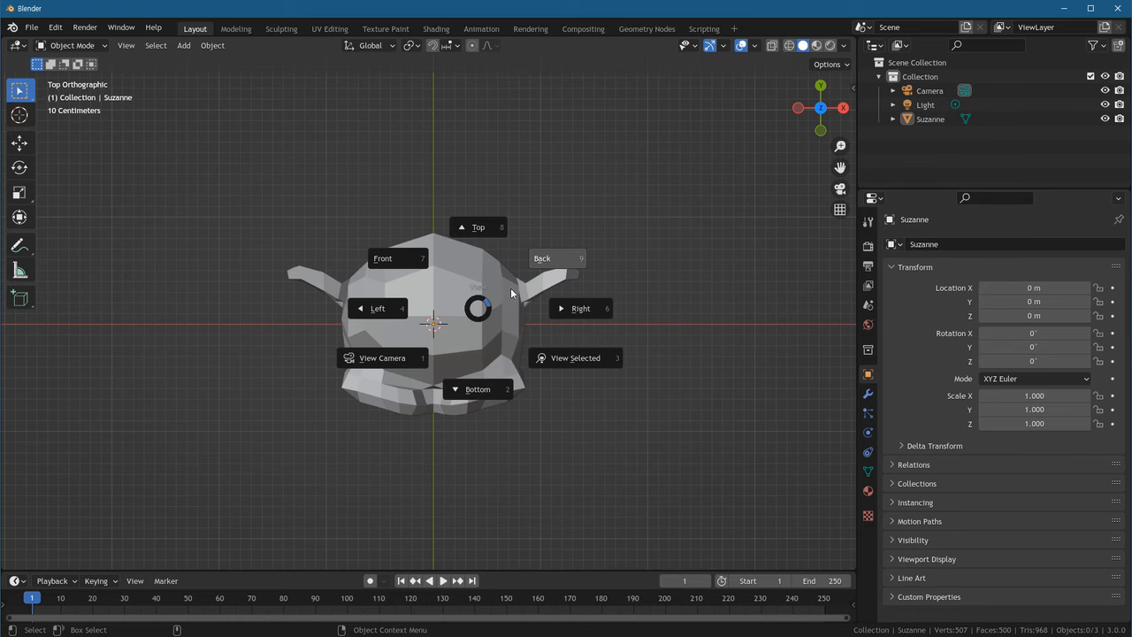
{"action": "left_click", "coordinate": [544, 271]}
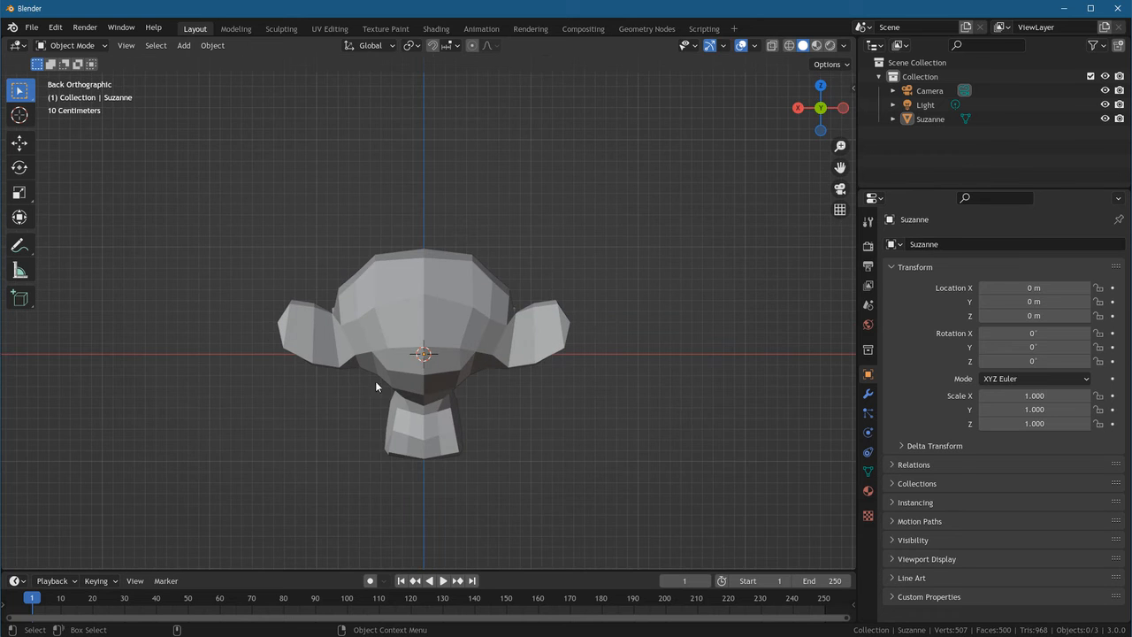
{"action": "key", "text": "grave"}
{"action": "left_click", "coordinate": [478, 380]}
{"action": "key", "text": "grave"}
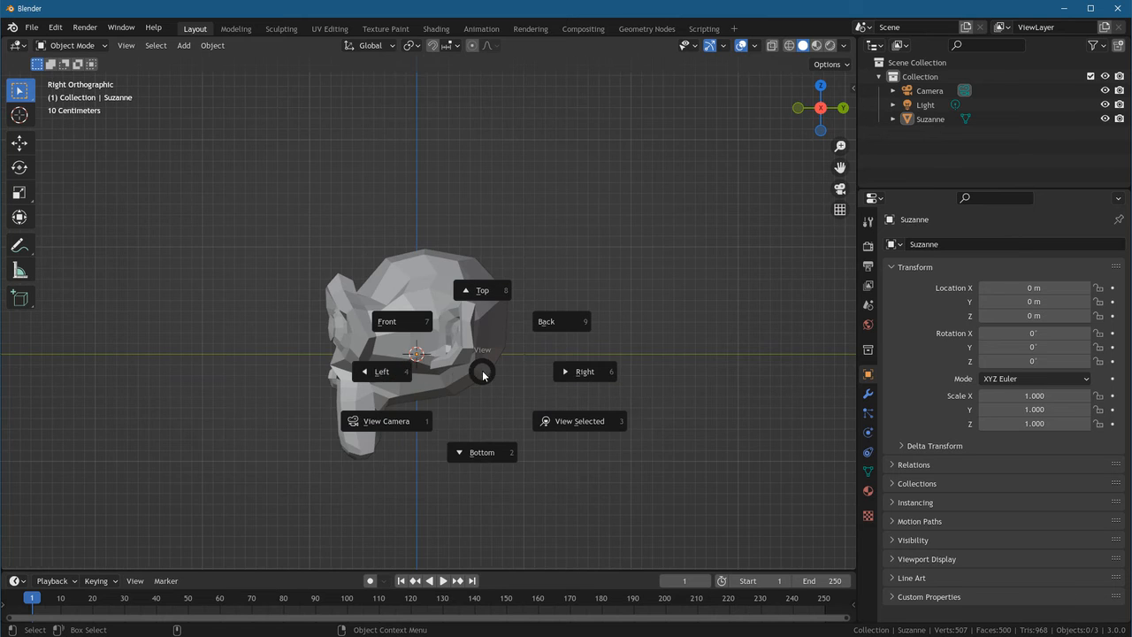
{"action": "left_click", "coordinate": [402, 372]}
Switch the view of the monkey head between the top, left and right preset viewpoints.
{"action": "key", "text": "grave"}
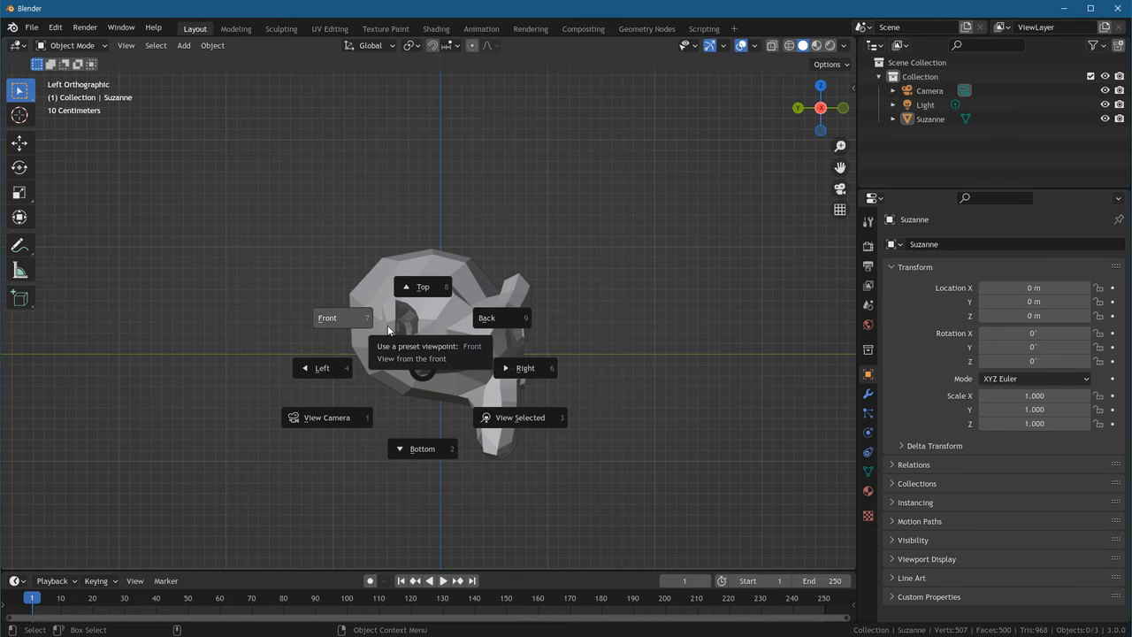
{"action": "left_click", "coordinate": [423, 292]}
{"action": "key", "text": "grave"}
{"action": "left_click", "coordinate": [337, 292]}
{"action": "key", "text": "grave"}
{"action": "left_click", "coordinate": [416, 305]}
{"action": "key", "text": "grave"}
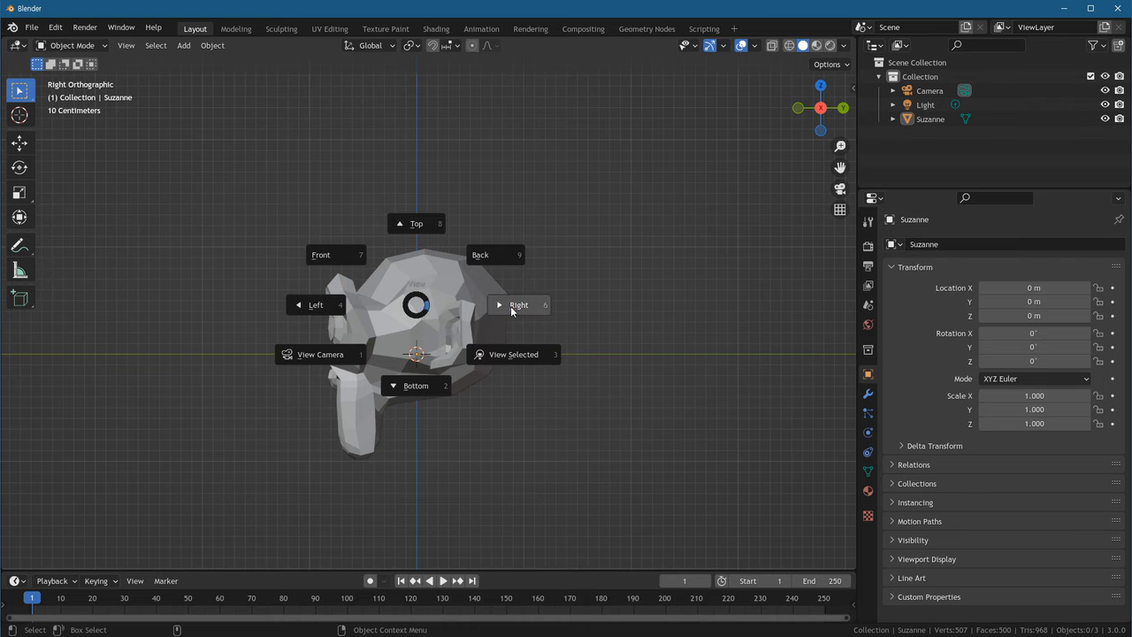
{"action": "left_click", "coordinate": [511, 307]}
{"action": "key", "text": "grave"}
{"action": "left_click", "coordinate": [349, 336]}
View the monkey head from the front, top, bottom, left and back presets, and orbit back to an angled perspective view.
{"action": "key", "text": "grave"}
{"action": "left_click", "coordinate": [306, 276]}
{"action": "key", "text": "grave"}
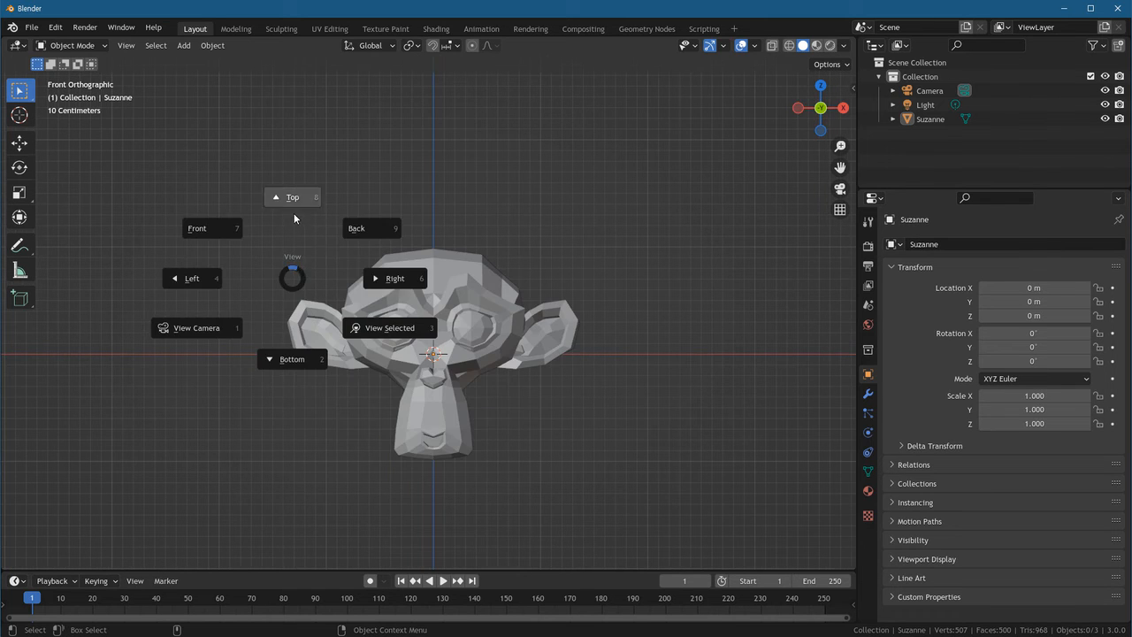
{"action": "left_click", "coordinate": [294, 213]}
{"action": "key", "text": "grave"}
{"action": "left_click", "coordinate": [296, 294]}
{"action": "key", "text": "grave"}
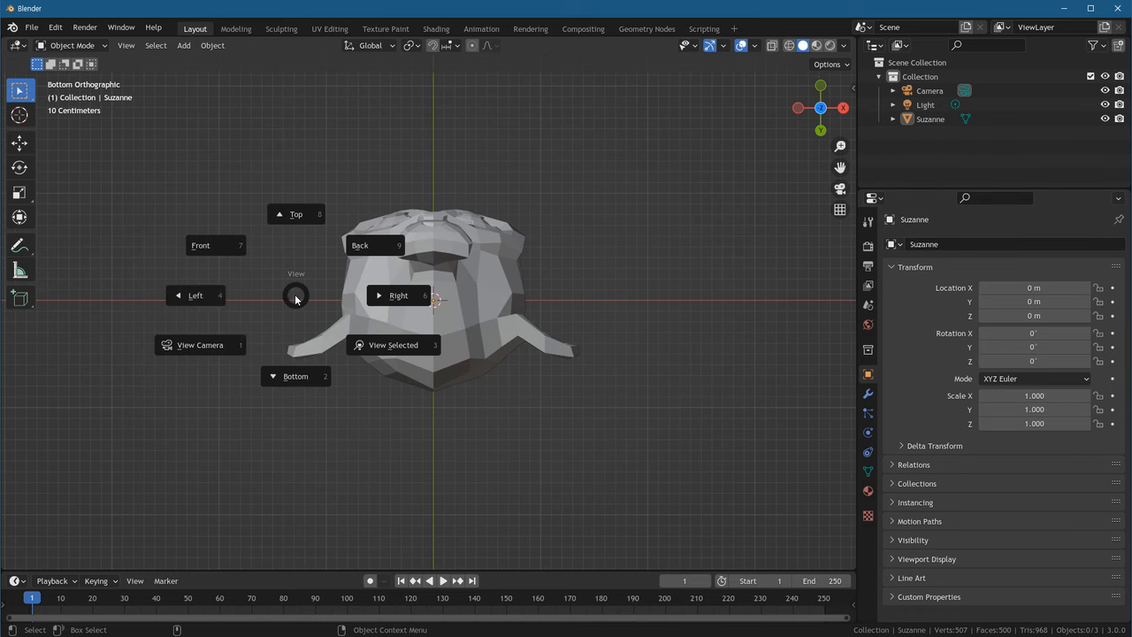
{"action": "left_click", "coordinate": [226, 303]}
{"action": "key", "text": "grave"}
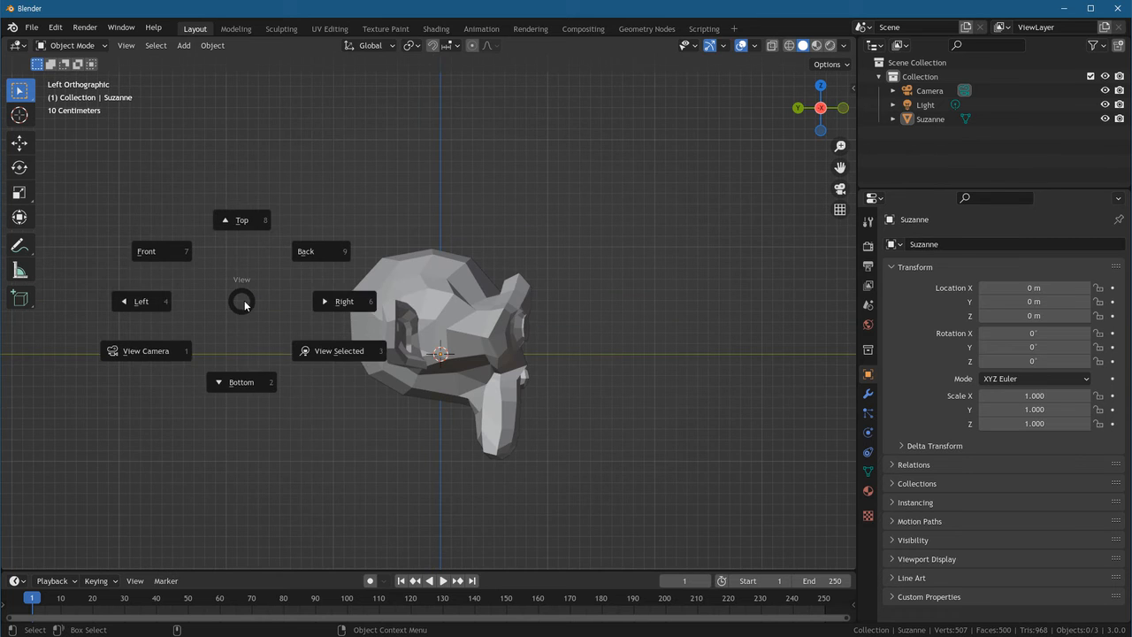
{"action": "left_click", "coordinate": [299, 257]}
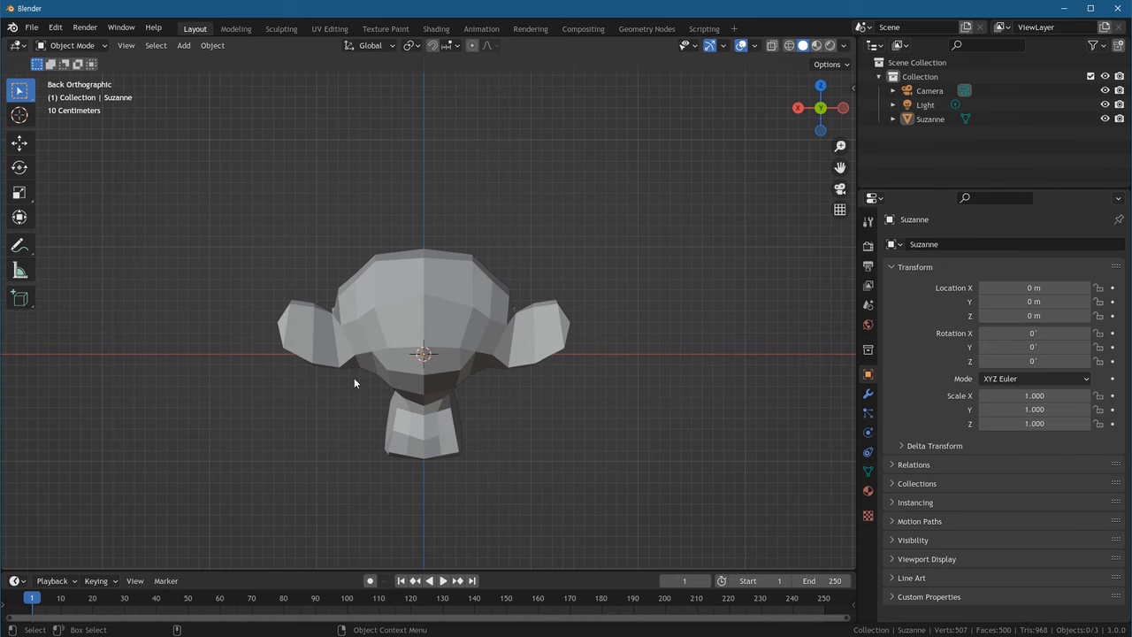
{"action": "middle_click_drag", "start_coordinate": [372, 352], "coordinate": [356, 327]}
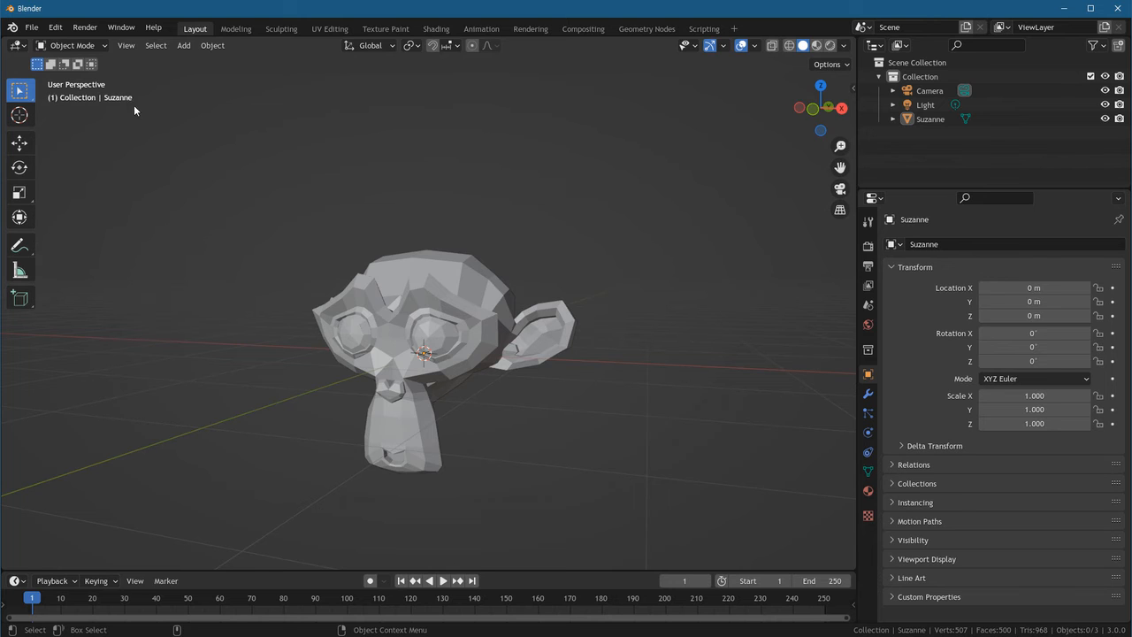
Go through the front, top, right and back preset viewpoints of the monkey head.
{"action": "key", "text": "grave"}
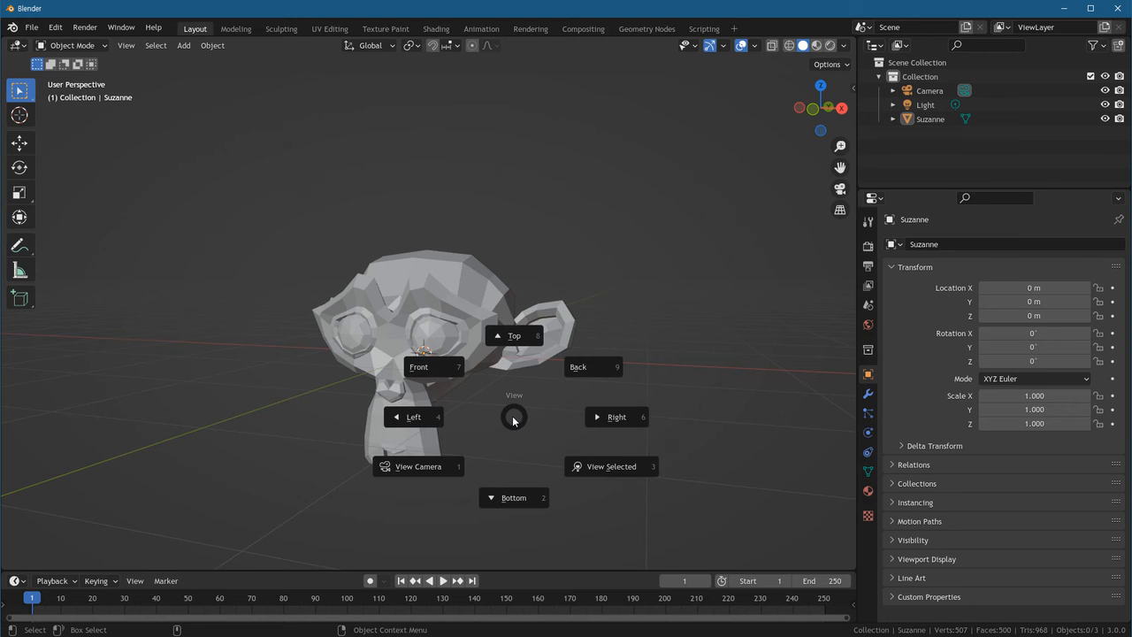
{"action": "left_click", "coordinate": [429, 366]}
{"action": "key", "text": "grave"}
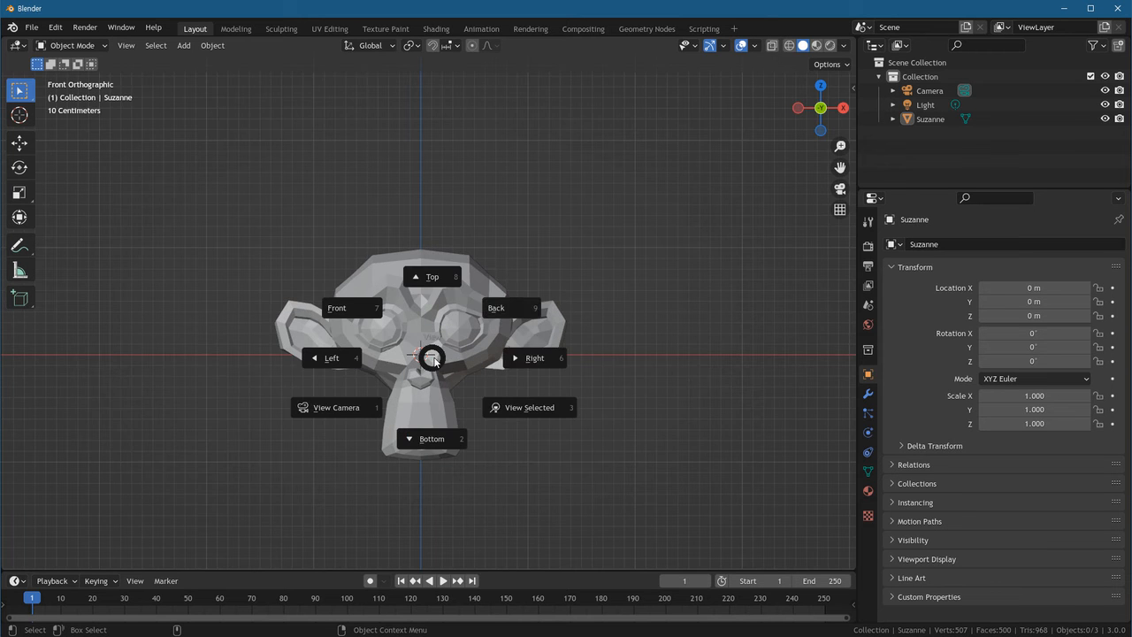
{"action": "left_click", "coordinate": [432, 277]}
{"action": "key", "text": "grave"}
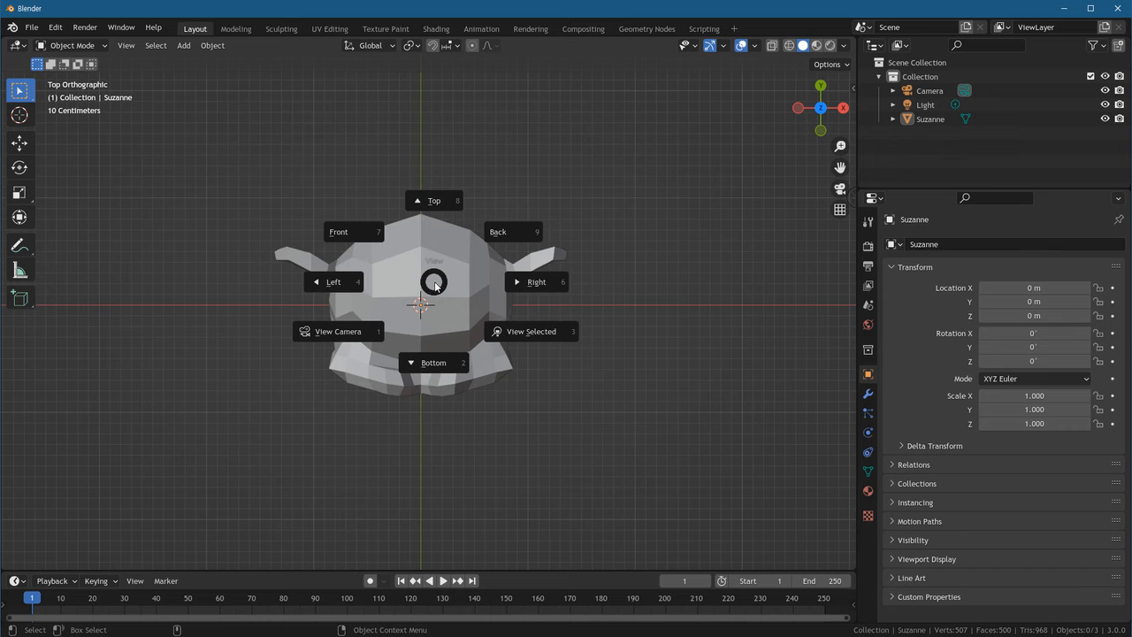
{"action": "left_click", "coordinate": [515, 286]}
{"action": "key", "text": "grave"}
{"action": "left_click", "coordinate": [565, 250]}
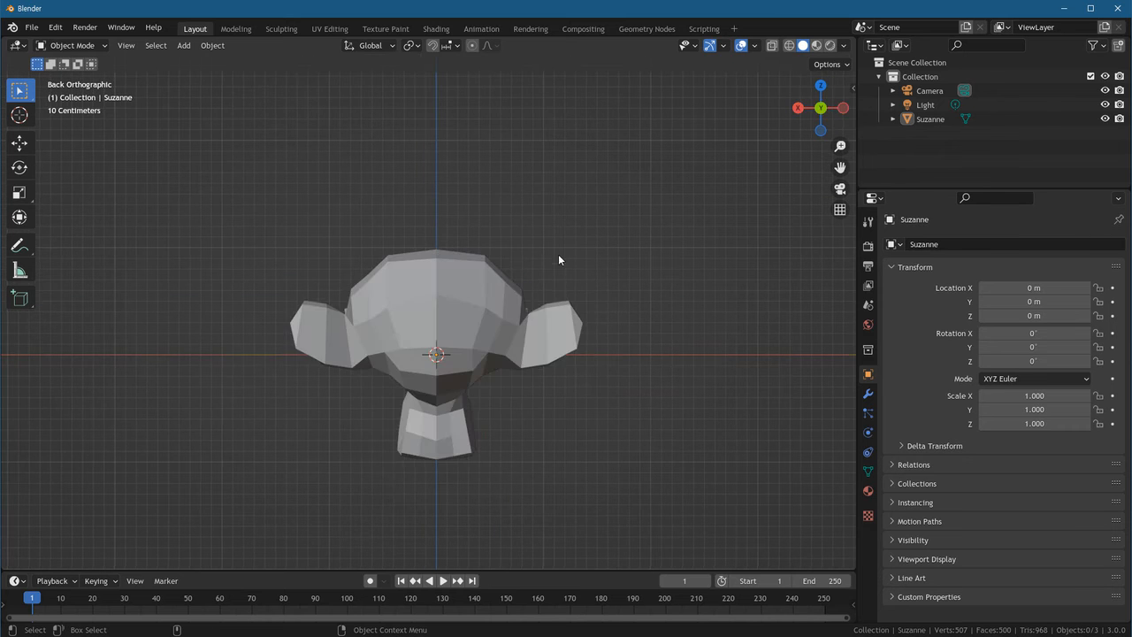
View the monkey head from the bottom and front presets, and orbit out to an angled perspective view of the face.
{"action": "key", "text": "grave"}
{"action": "left_click", "coordinate": [496, 328]}
{"action": "key", "text": "grave"}
{"action": "left_click", "coordinate": [503, 416]}
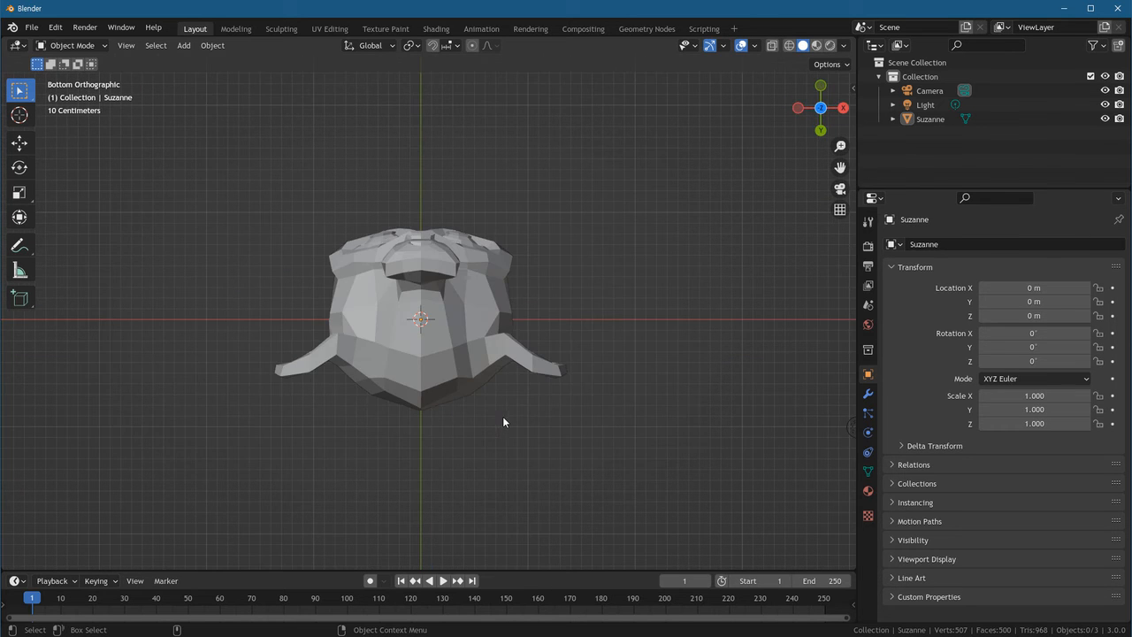
{"action": "key", "text": "grave"}
{"action": "left_click", "coordinate": [386, 292]}
{"action": "middle_click_drag", "start_coordinate": [466, 366], "coordinate": [557, 402]}
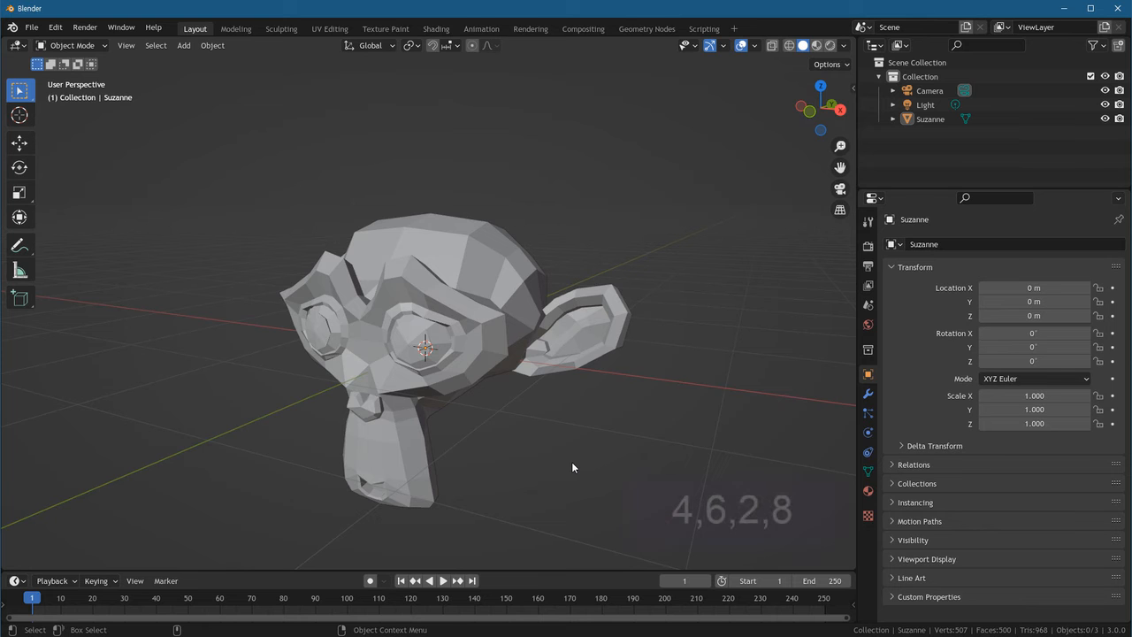
Rotate the view horizontally in increments from the monkey's face to the opposite side of its head.
{"action": "key", "text": "KP_4"}
{"action": "key", "text": "KP_6"}
{"action": "key", "text": "KP_6"}
{"action": "key", "text": "KP_6"}
{"action": "key", "text": "KP_6"}
{"action": "key", "text": "KP_6"}
{"action": "key", "text": "KP_6"}
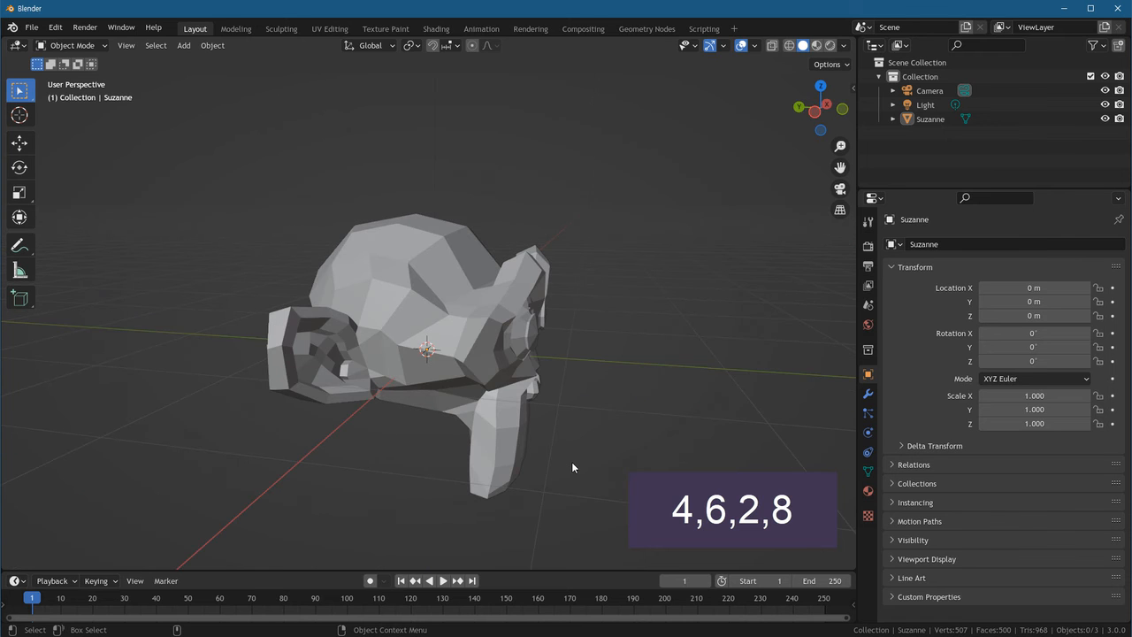
Rotate the view in increments in the reverse horizontal direction, back to the face and around the monkey head.
{"action": "key", "text": "KP_4"}
{"action": "key", "text": "KP_4"}
{"action": "key", "text": "KP_4"}
{"action": "key", "text": "KP_4"}
{"action": "key", "text": "KP_4"}
{"action": "key", "text": "KP_4"}
{"action": "key", "text": "KP_4"}
{"action": "key", "text": "KP_4"}
{"action": "key", "text": "KP_4"}
{"action": "key", "text": "KP_4"}
{"action": "key", "text": "KP_4"}
{"action": "key", "text": "KP_4"}
{"action": "key", "text": "KP_4"}
{"action": "key", "text": "KP_4"}
{"action": "key", "text": "KP_4"}
{"action": "key", "text": "KP_4"}
{"action": "key", "text": "KP_4"}
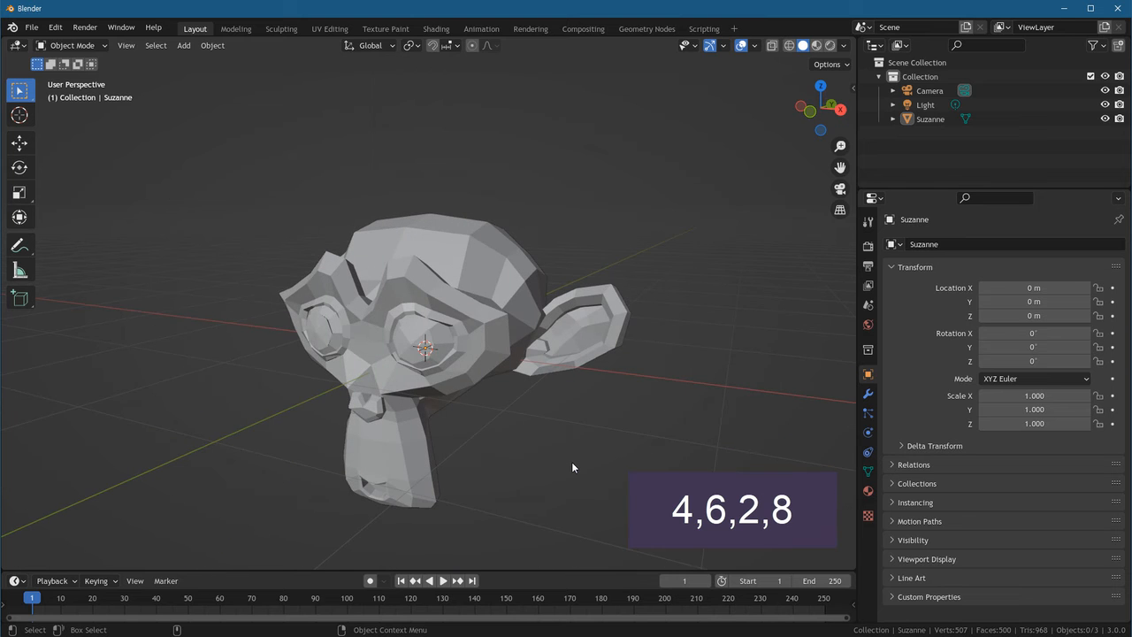
{"action": "key", "text": "KP_4"}
{"action": "key", "text": "KP_4"}
{"action": "key", "text": "KP_4"}
{"action": "key", "text": "KP_4"}
{"action": "key", "text": "KP_4"}
{"action": "key", "text": "KP_4"}
{"action": "key", "text": "KP_4"}
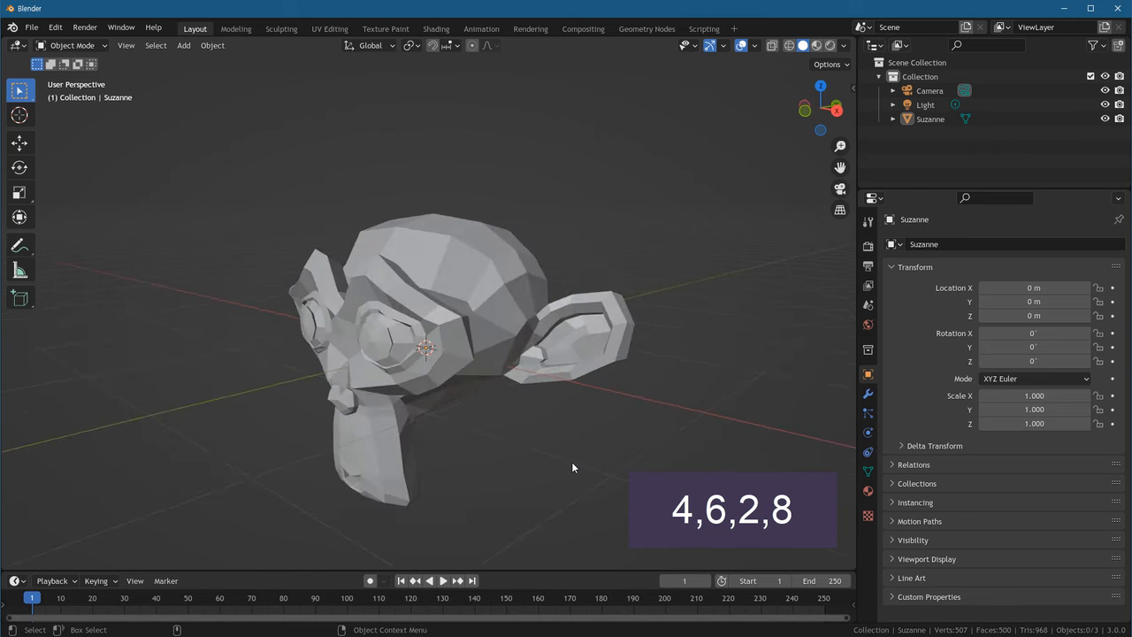
Reverse the incremental horizontal rotation and turn the view past the back of the head to the face again.
{"action": "key", "text": "KP_6"}
{"action": "key", "text": "KP_6"}
{"action": "key", "text": "KP_6"}
{"action": "key", "text": "KP_6"}
{"action": "key", "text": "KP_6"}
{"action": "key", "text": "KP_6"}
{"action": "key", "text": "KP_6"}
{"action": "key", "text": "KP_6"}
{"action": "key", "text": "KP_6"}
{"action": "key", "text": "KP_6"}
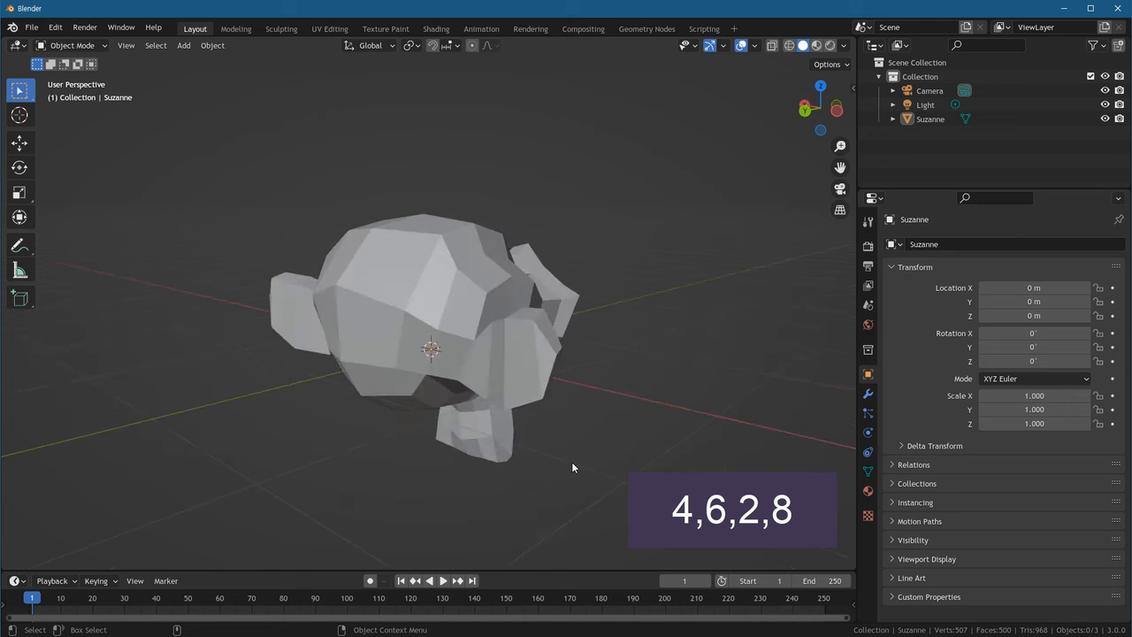
{"action": "key", "text": "KP_6"}
{"action": "key", "text": "KP_6"}
{"action": "key", "text": "KP_6"}
{"action": "key", "text": "KP_6"}
{"action": "key", "text": "KP_6"}
{"action": "key", "text": "KP_6"}
{"action": "key", "text": "KP_6"}
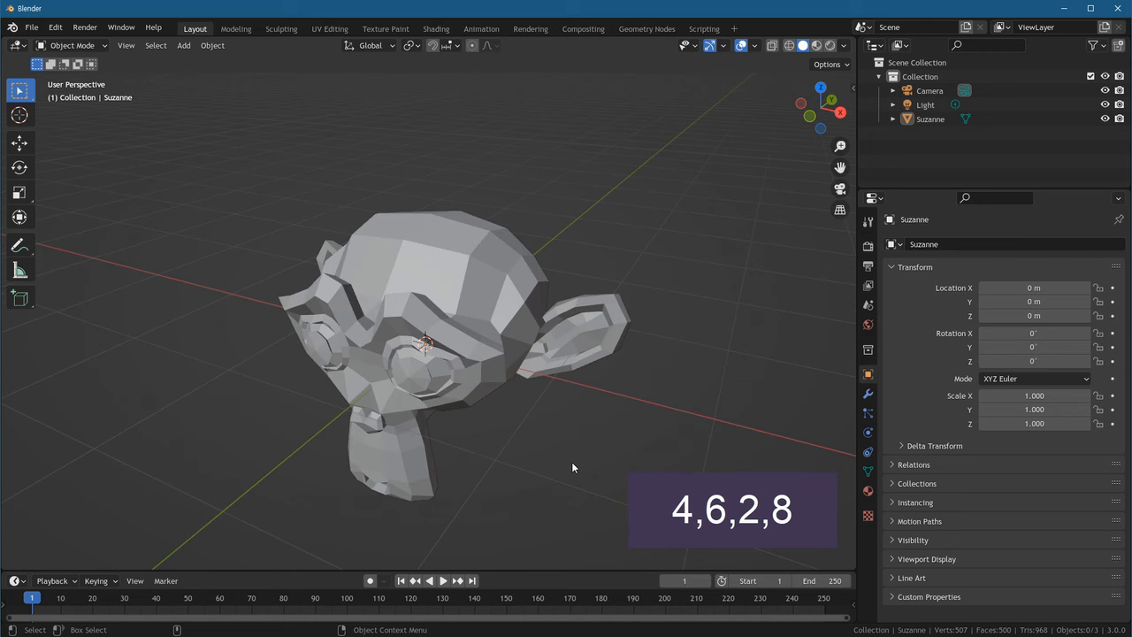
Tilt the view vertically in increments over the top of the monkey head until it is seen upside down.
{"action": "key", "text": "KP_2"}
{"action": "key", "text": "KP_2"}
{"action": "key", "text": "KP_2"}
{"action": "key", "text": "KP_2"}
{"action": "key", "text": "KP_2"}
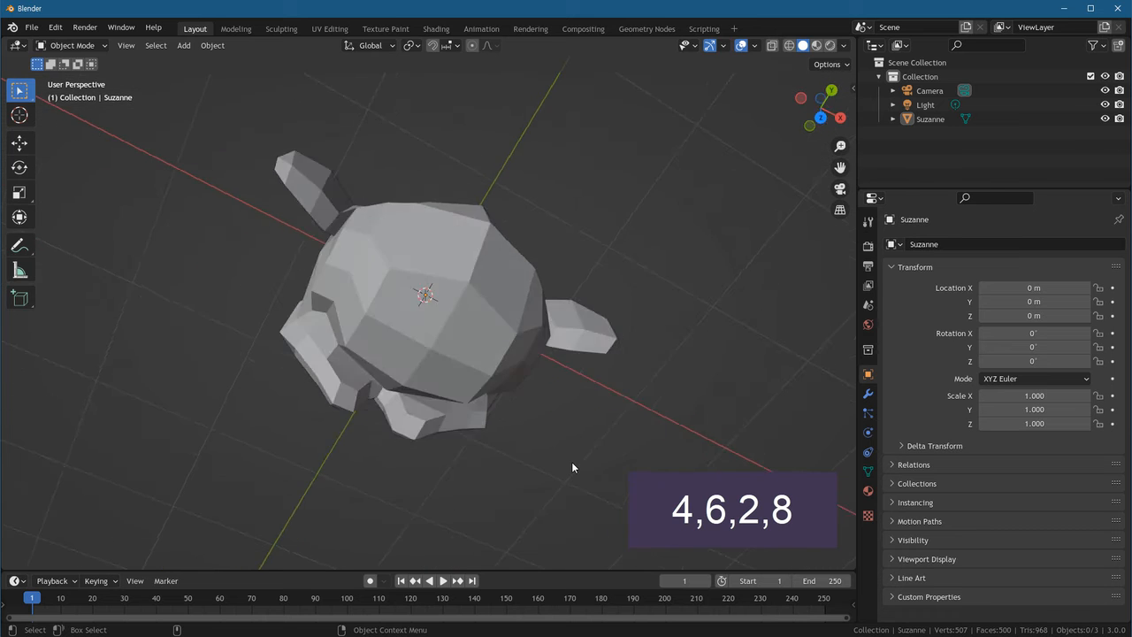
{"action": "key", "text": "KP_8"}
{"action": "key", "text": "KP_8"}
{"action": "key", "text": "KP_8"}
{"action": "key", "text": "KP_8"}
{"action": "key", "text": "KP_8"}
{"action": "key", "text": "KP_8"}
{"action": "key", "text": "KP_8"}
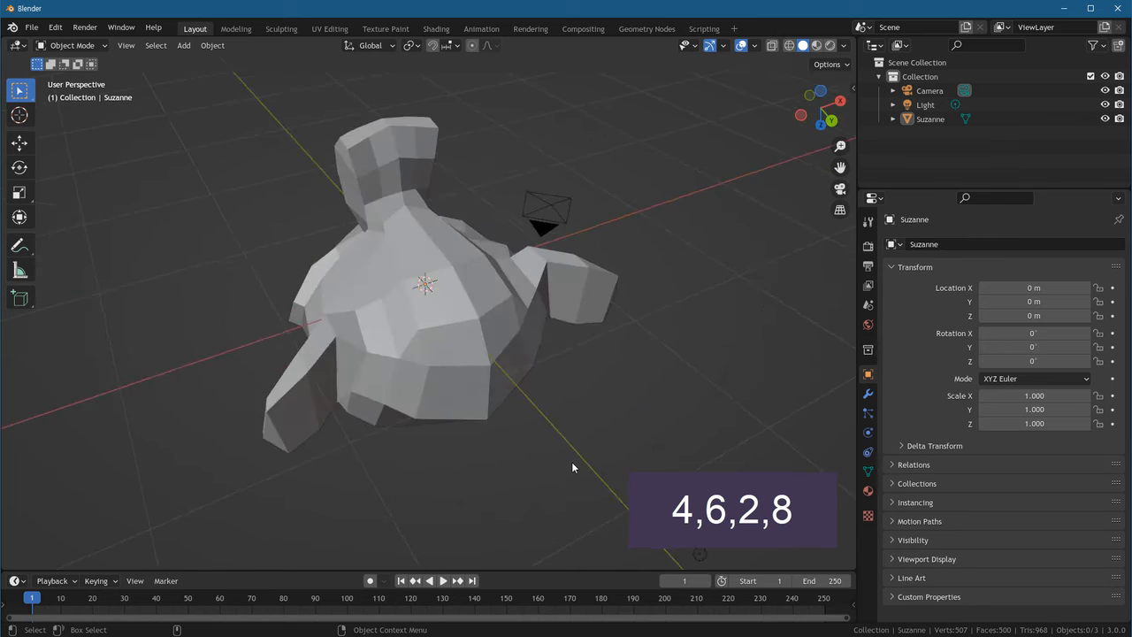
Tilt the view back in increments to the monkey's face and slightly below it.
{"action": "key", "text": "KP_2"}
{"action": "key", "text": "KP_2"}
{"action": "key", "text": "KP_2"}
{"action": "key", "text": "KP_2"}
{"action": "key", "text": "KP_2"}
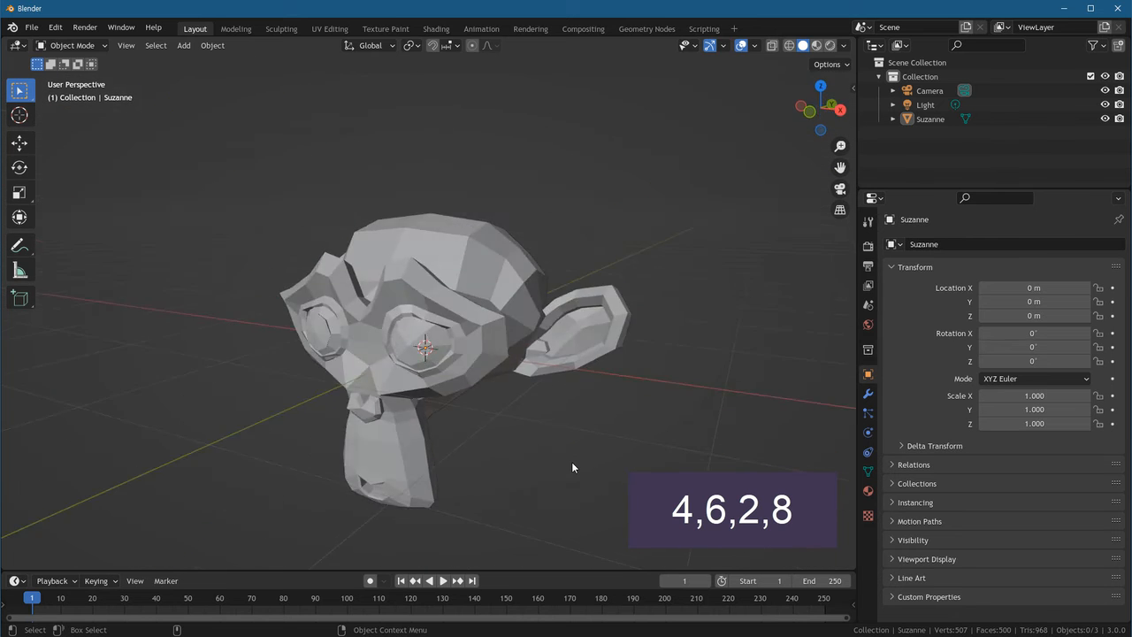
{"action": "key", "text": "KP_2"}
{"action": "key", "text": "KP_2"}
{"action": "key", "text": "KP_2"}
{"action": "key", "text": "KP_2"}
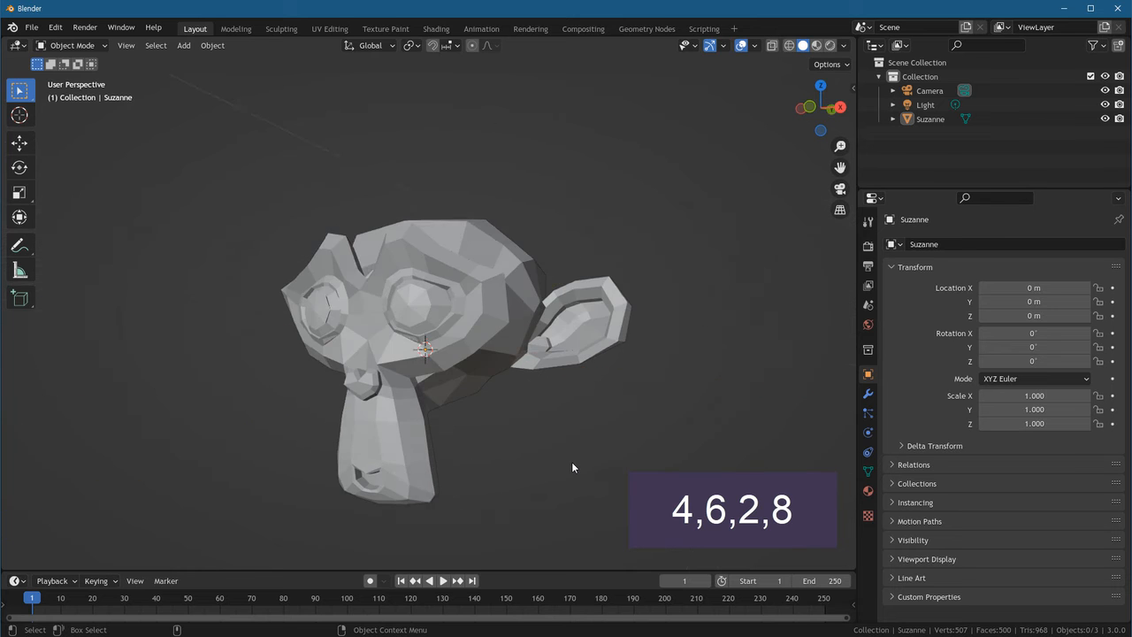
Continue tilting the view vertically in increments underneath and around the monkey head, back to its face from slightly below.
{"action": "key", "text": "KP_2"}
{"action": "key", "text": "KP_2"}
{"action": "key", "text": "KP_2"}
{"action": "key", "text": "KP_2"}
{"action": "key", "text": "KP_2"}
{"action": "key", "text": "KP_2"}
{"action": "key", "text": "KP_2"}
{"action": "key", "text": "KP_2"}
{"action": "key", "text": "KP_2"}
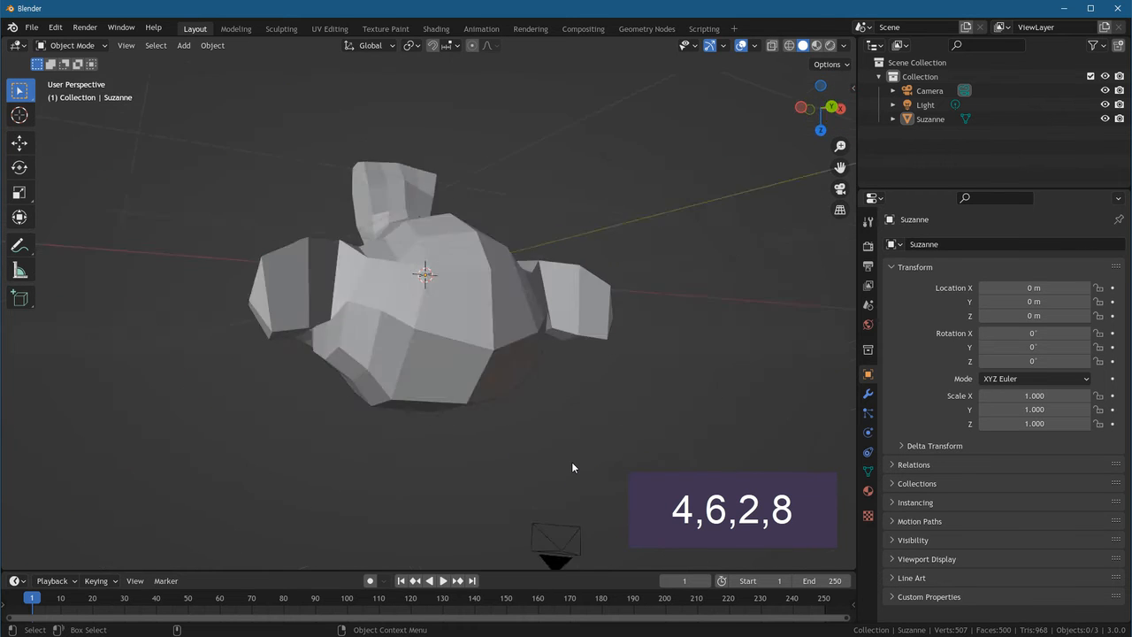
{"action": "key", "text": "KP_2"}
{"action": "key", "text": "KP_2"}
{"action": "key", "text": "KP_2"}
{"action": "key", "text": "KP_2"}
{"action": "key", "text": "KP_2"}
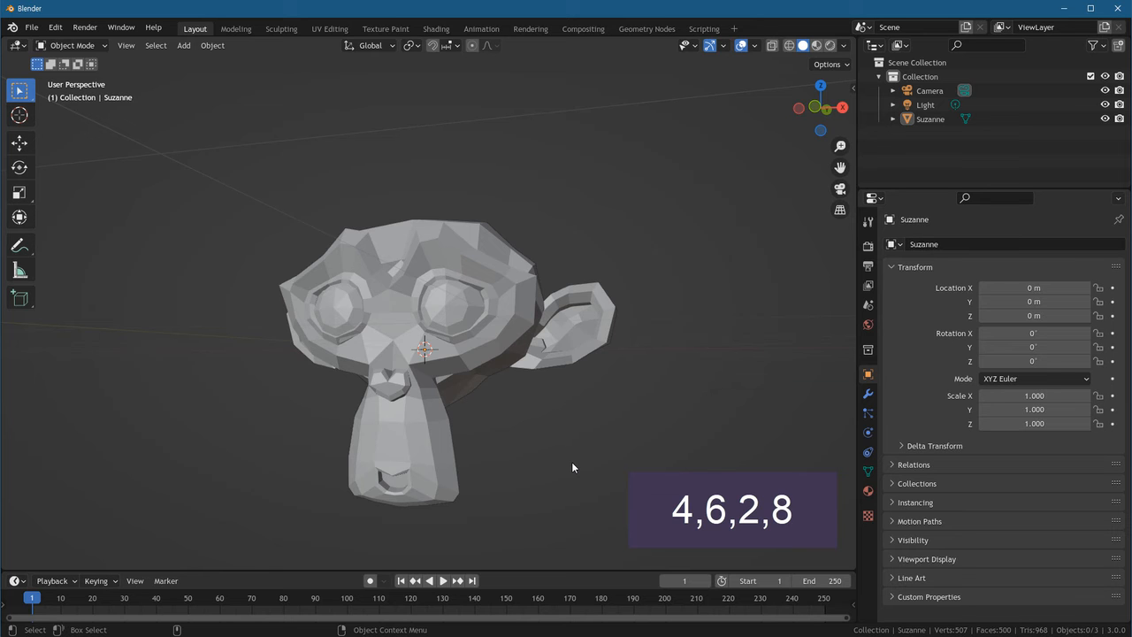
Rotate the view horizontally in increments to the other side of the monkey's face.
{"action": "key", "text": "KP_4"}
{"action": "key", "text": "KP_4"}
{"action": "key", "text": "KP_4"}
{"action": "key", "text": "KP_4"}
{"action": "key", "text": "KP_4"}
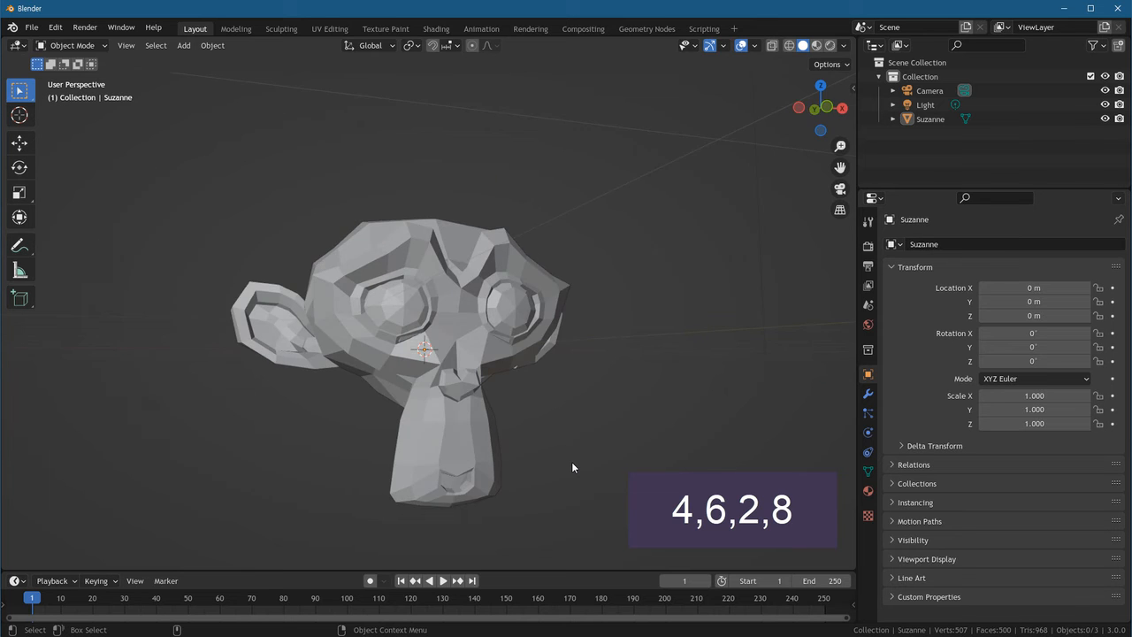
Rotate the view horizontally in increments around the monkey head, and tilt it up to look down on the head.
{"action": "key", "text": "KP_6"}
{"action": "key", "text": "KP_6"}
{"action": "key", "text": "KP_6"}
{"action": "key", "text": "KP_6"}
{"action": "key", "text": "KP_6"}
{"action": "key", "text": "KP_8"}
{"action": "key", "text": "KP_8"}
{"action": "key", "text": "KP_8"}
{"action": "key", "text": "KP_8"}
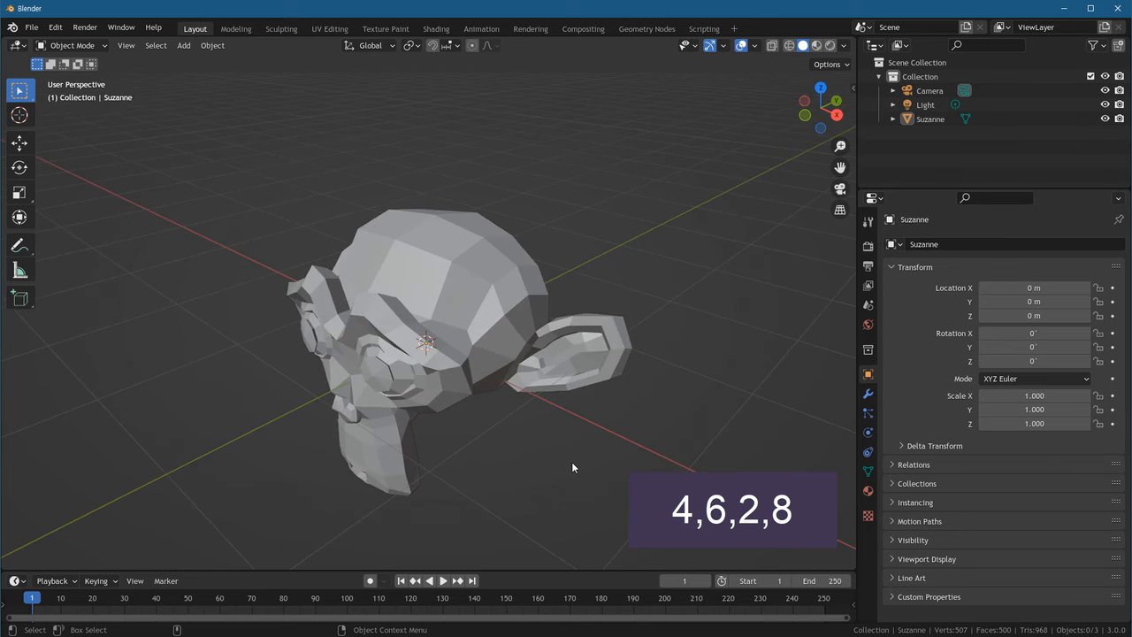
Rotate the view in increments back toward the monkey's face, and toggle the projection to orthographic and back to perspective.
{"action": "key", "text": "KP_2"}
{"action": "key", "text": "KP_4"}
{"action": "key", "text": "KP_6"}
{"action": "key", "text": "KP_6"}
{"action": "key", "text": "KP_4"}
{"action": "key", "text": "KP_4"}
{"action": "key", "text": "KP_4"}
{"action": "key", "text": "KP_5"}
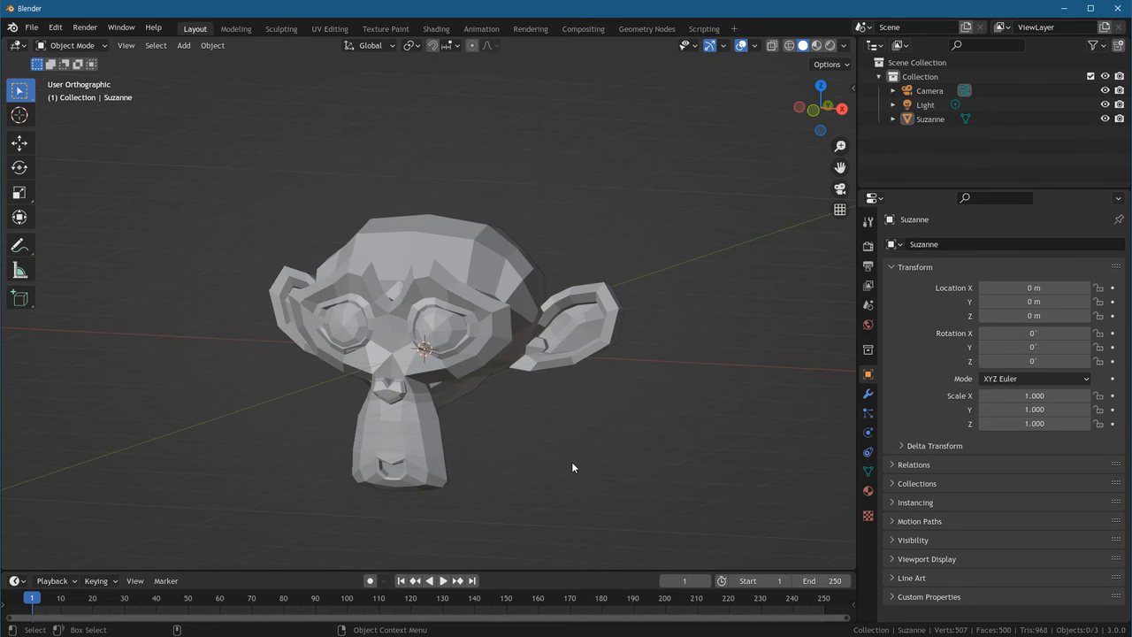
{"action": "key", "text": "KP_5"}
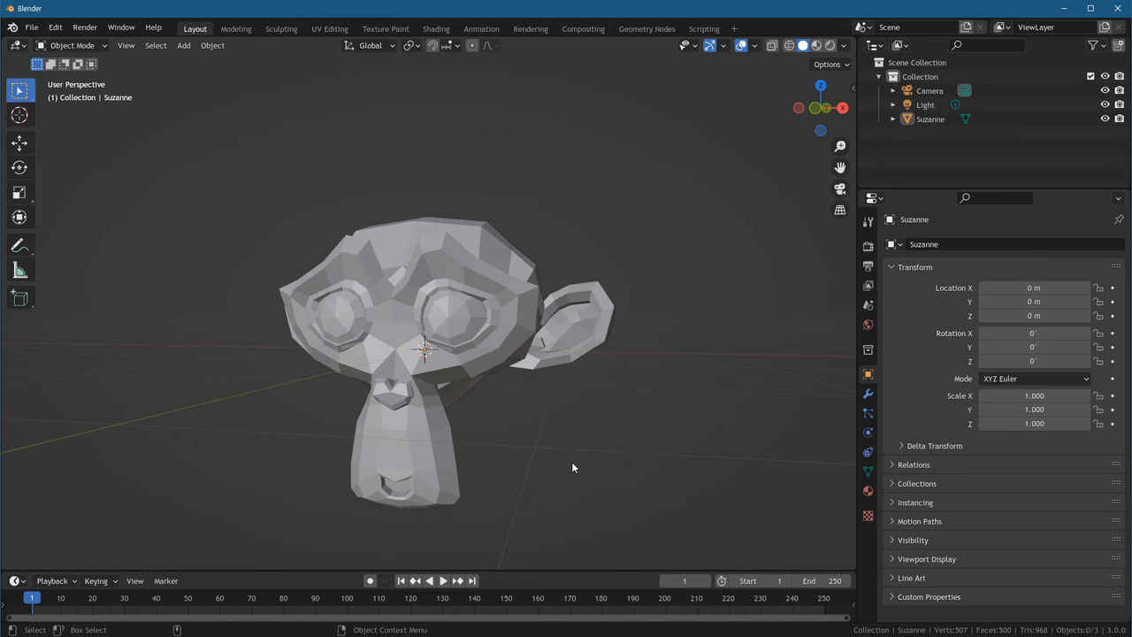
Rotate the view horizontally in increments in one direction all the way around the monkey head.
{"action": "key", "text": "KP_6"}
{"action": "key", "text": "KP_6"}
{"action": "key", "text": "KP_6"}
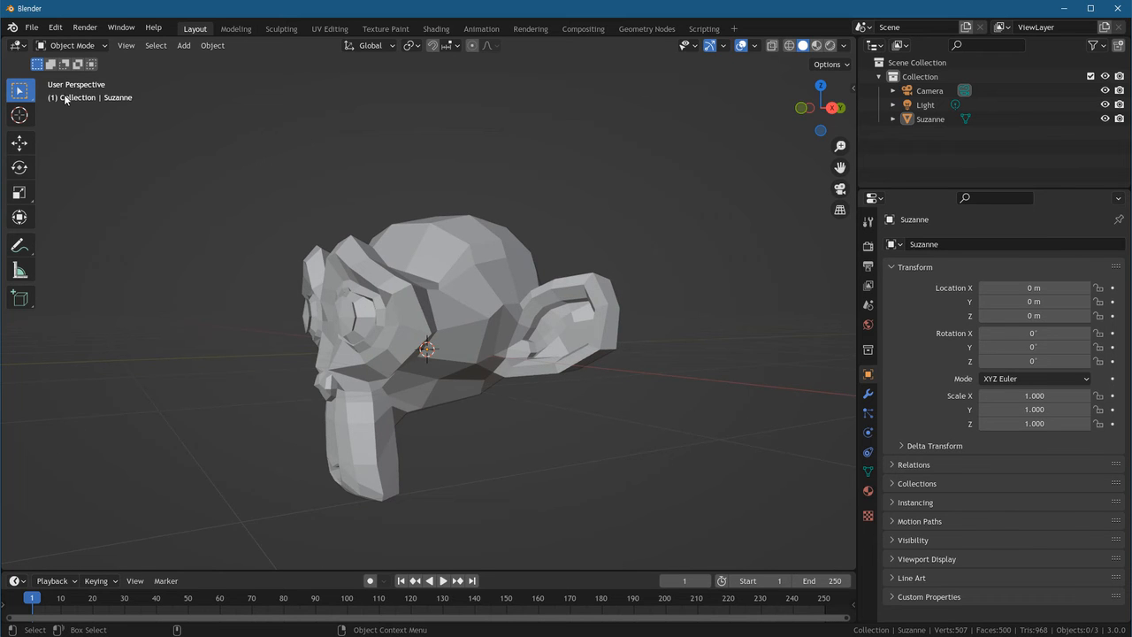
{"action": "key", "text": "KP_6"}
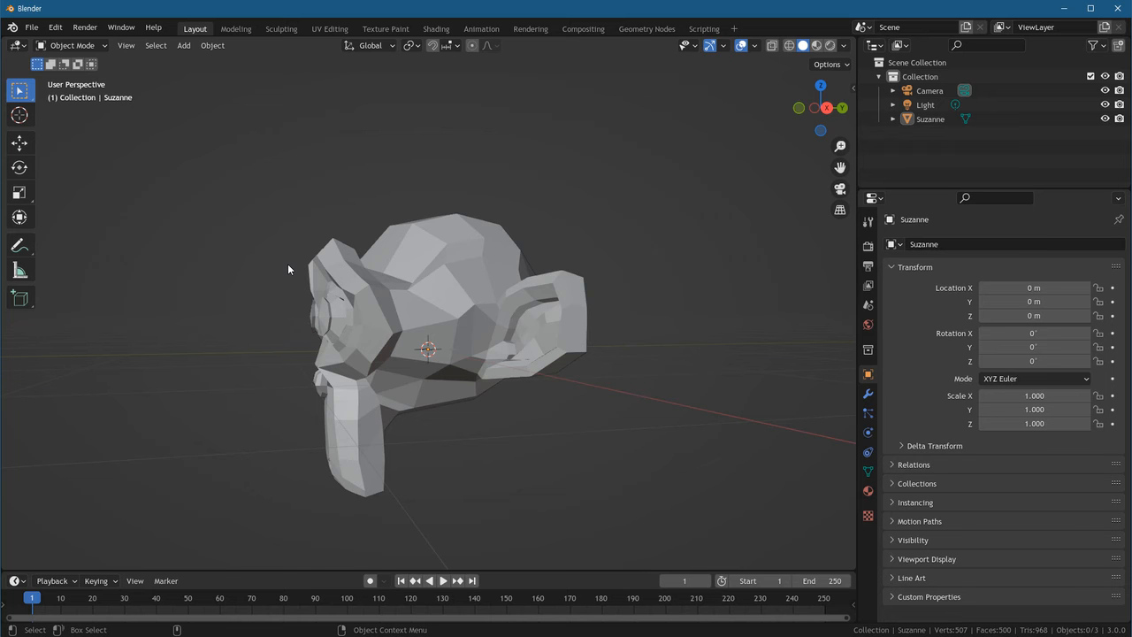
{"action": "key", "text": "KP_6"}
{"action": "key", "text": "KP_6"}
{"action": "key", "text": "KP_6"}
{"action": "key", "text": "KP_6"}
{"action": "key", "text": "KP_6"}
{"action": "key", "text": "KP_6"}
{"action": "key", "text": "KP_6"}
{"action": "key", "text": "KP_6"}
{"action": "key", "text": "KP_6"}
{"action": "key", "text": "KP_6"}
{"action": "key", "text": "KP_6"}
{"action": "key", "text": "KP_6"}
{"action": "key", "text": "KP_6"}
{"action": "key", "text": "KP_6"}
{"action": "key", "text": "KP_6"}
{"action": "key", "text": "KP_6"}
{"action": "key", "text": "KP_6"}
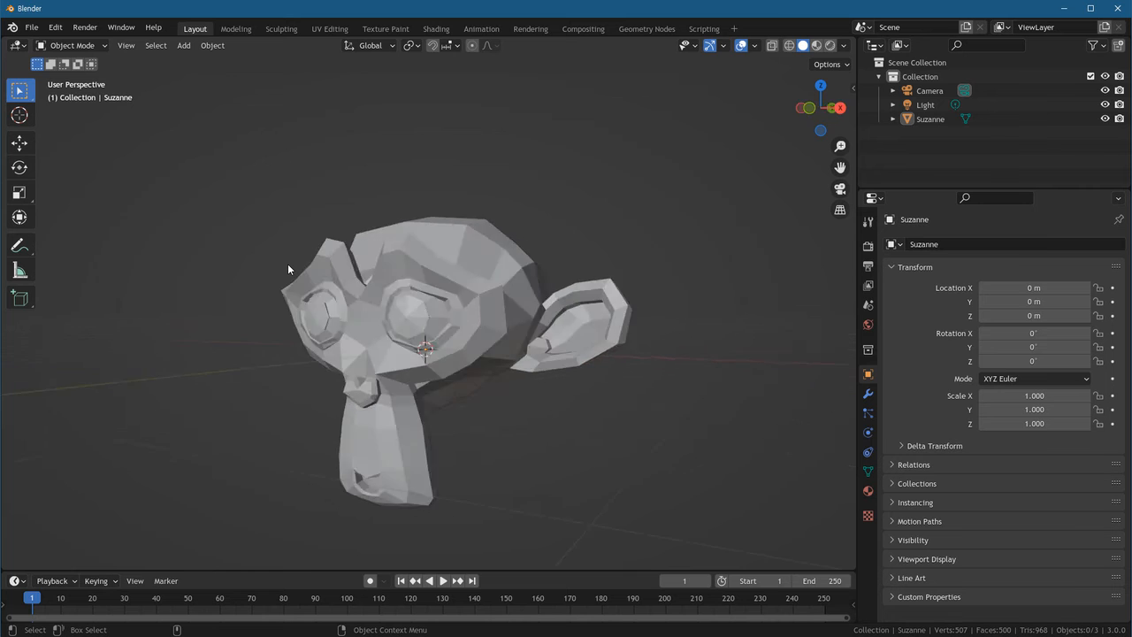
Rotate the view horizontally back and forth in increments, and tilt it up until the monkey head is seen from above.
{"action": "key", "text": "KP_4"}
{"action": "key", "text": "KP_4"}
{"action": "key", "text": "KP_4"}
{"action": "key", "text": "KP_6"}
{"action": "key", "text": "KP_6"}
{"action": "key", "text": "KP_6"}
{"action": "key", "text": "KP_6"}
{"action": "key", "text": "KP_4"}
{"action": "key", "text": "KP_4"}
{"action": "key", "text": "KP_4"}
{"action": "key", "text": "KP_4"}
{"action": "key", "text": "KP_8"}
{"action": "key", "text": "KP_8"}
{"action": "key", "text": "KP_8"}
{"action": "key", "text": "KP_8"}
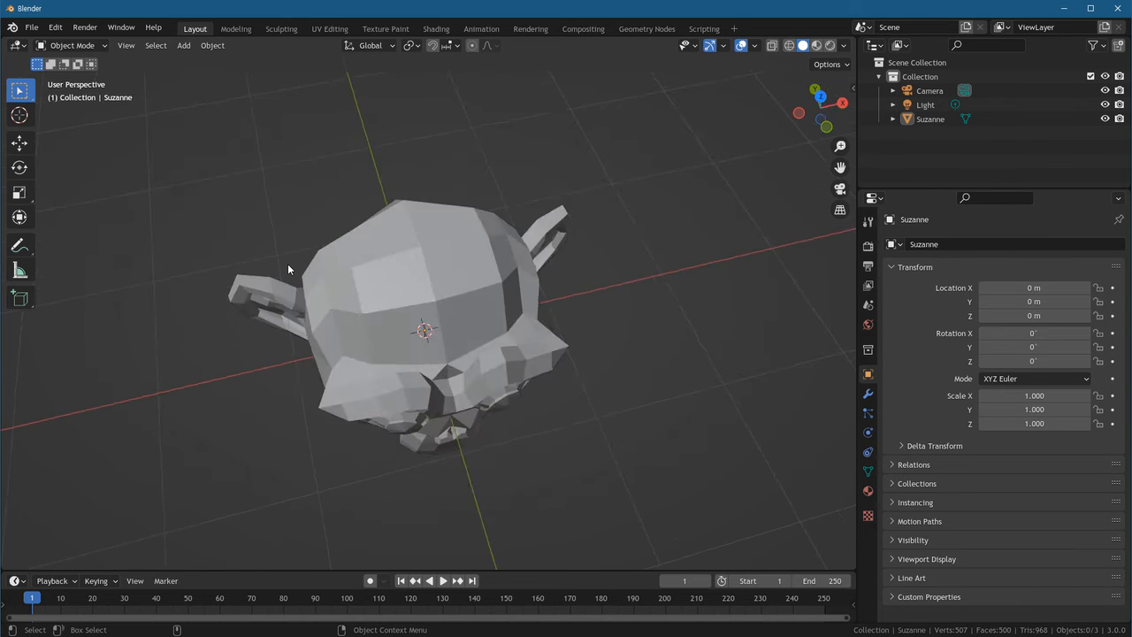
Tilt the view down in increments below the monkey head, and rotate it horizontally to the side of the face.
{"action": "key", "text": "KP_2"}
{"action": "key", "text": "KP_2"}
{"action": "key", "text": "KP_2"}
{"action": "key", "text": "KP_2"}
{"action": "key", "text": "KP_2"}
{"action": "key", "text": "KP_4"}
{"action": "key", "text": "KP_4"}
{"action": "key", "text": "KP_4"}
{"action": "key", "text": "KP_6"}
{"action": "key", "text": "KP_6"}
{"action": "key", "text": "KP_6"}
{"action": "key", "text": "KP_6"}
{"action": "key", "text": "KP_6"}
{"action": "key", "text": "KP_6"}
{"action": "key", "text": "KP_6"}
{"action": "key", "text": "KP_6"}
{"action": "key", "text": "KP_6"}
{"action": "key", "text": "KP_8"}
{"action": "key", "text": "KP_8"}
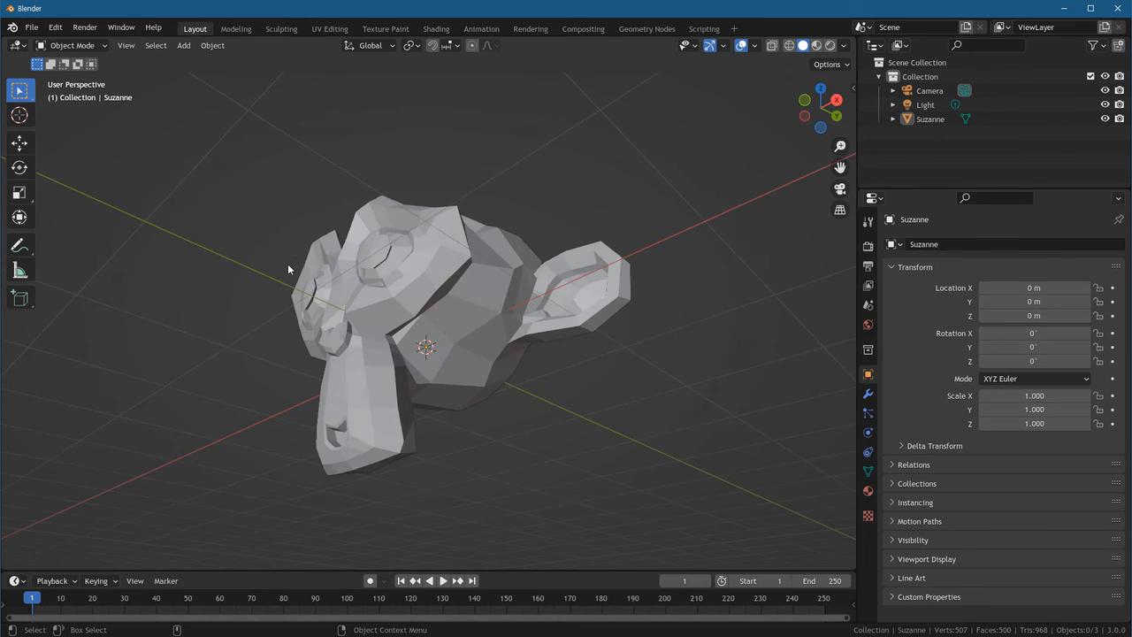
Tilt the view up and down in increments around the low angle on the monkey head.
{"action": "key", "text": "KP_8"}
{"action": "key", "text": "KP_8"}
{"action": "key", "text": "KP_2"}
{"action": "key", "text": "KP_2"}
{"action": "key", "text": "KP_2"}
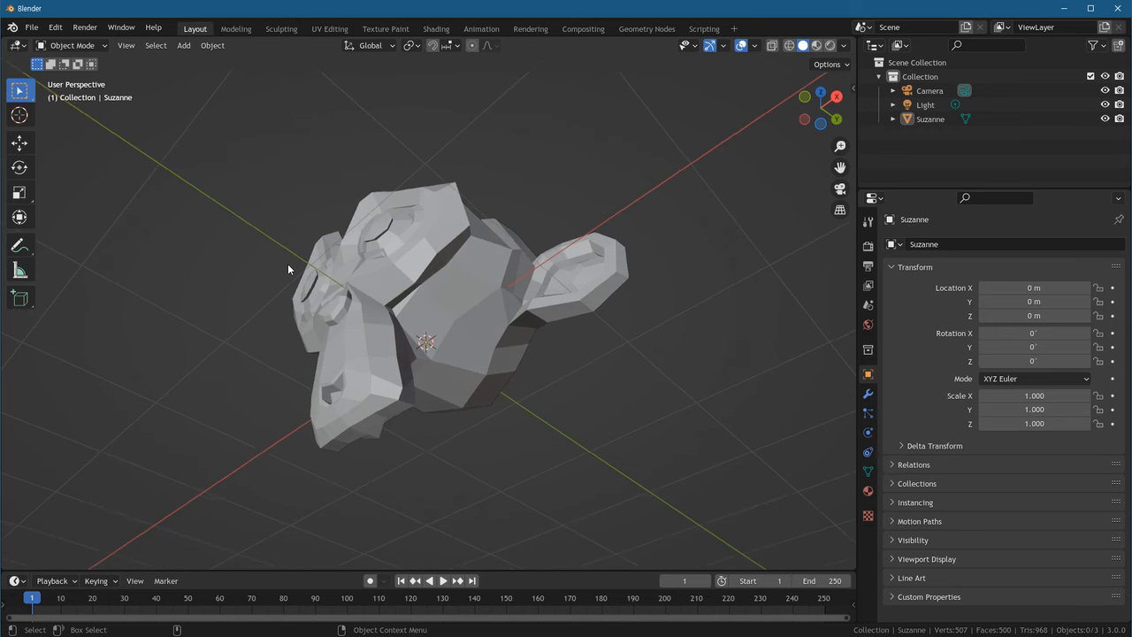
{"action": "key", "text": "KP_8"}
{"action": "key", "text": "KP_8"}
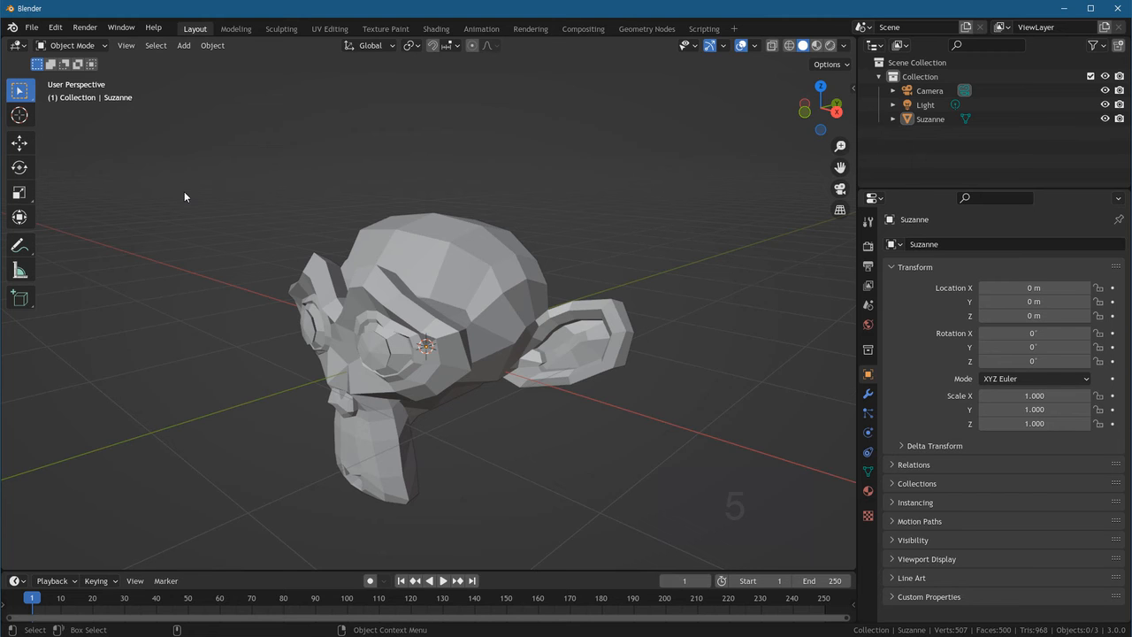
Toggle the view repeatedly between perspective and orthographic projection, ending in orthographic.
{"action": "key", "text": "KP_5"}
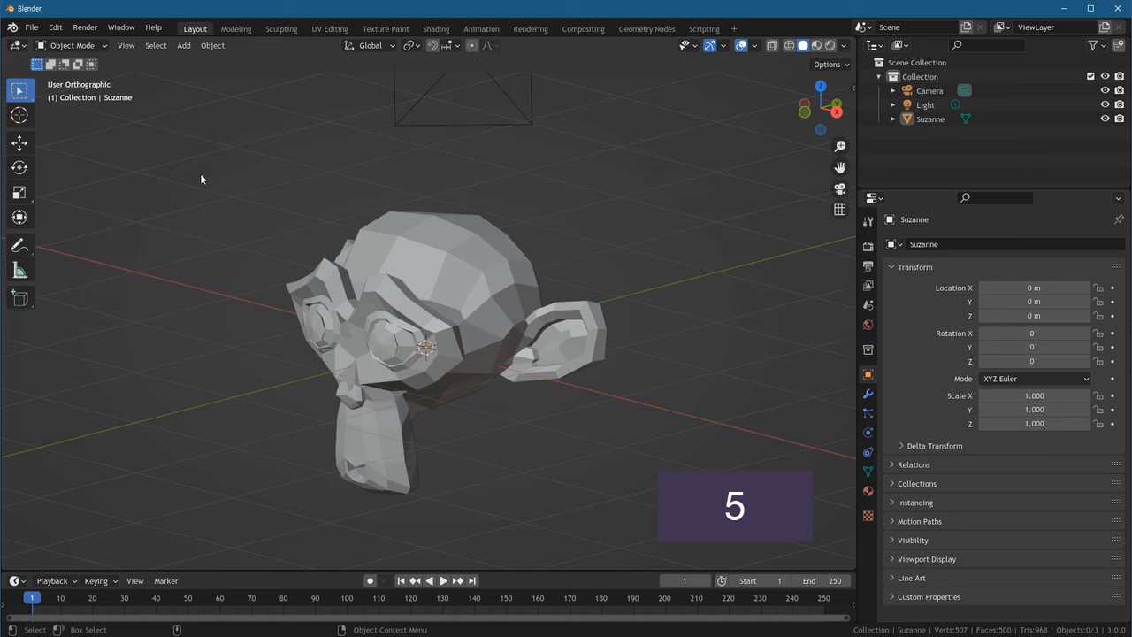
{"action": "key", "text": "KP_5"}
{"action": "key", "text": "KP_5"}
{"action": "key", "text": "KP_5"}
{"action": "key", "text": "KP_5"}
{"action": "key", "text": "KP_5"}
{"action": "key", "text": "KP_5"}
Zoom in and out and orbit to the other side of the monkey's face in orthographic projection.
{"action": "scroll", "coordinate": [414, 394], "scroll_direction": "up", "scroll_amount": 8}
{"action": "scroll", "coordinate": [512, 359], "scroll_direction": "down", "scroll_amount": 2}
{"action": "middle_click_drag", "start_coordinate": [414, 375], "coordinate": [509, 401]}
{"action": "scroll", "coordinate": [506, 401], "scroll_direction": "down", "scroll_amount": 3}
{"action": "middle_click_drag", "start_coordinate": [424, 392], "coordinate": [381, 416]}
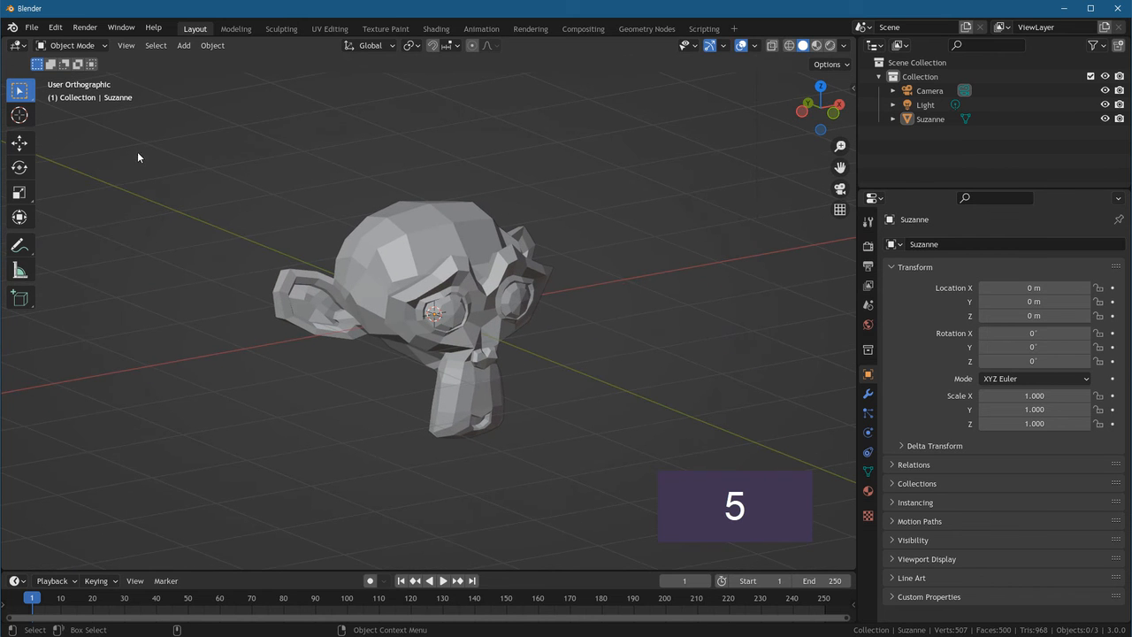
Add a cube mesh and move it beside the monkey head to an X location of 2.97 m.
{"action": "left_click", "coordinate": [183, 45]}
{"action": "mouse_move", "coordinate": [193, 67]}
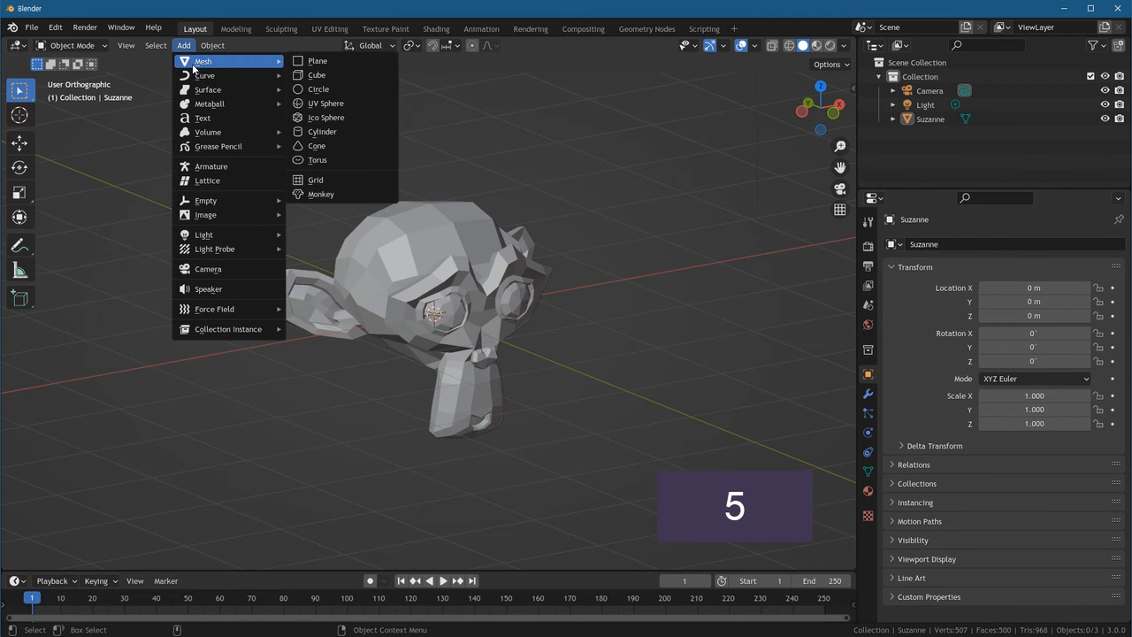
{"action": "left_click", "coordinate": [343, 69]}
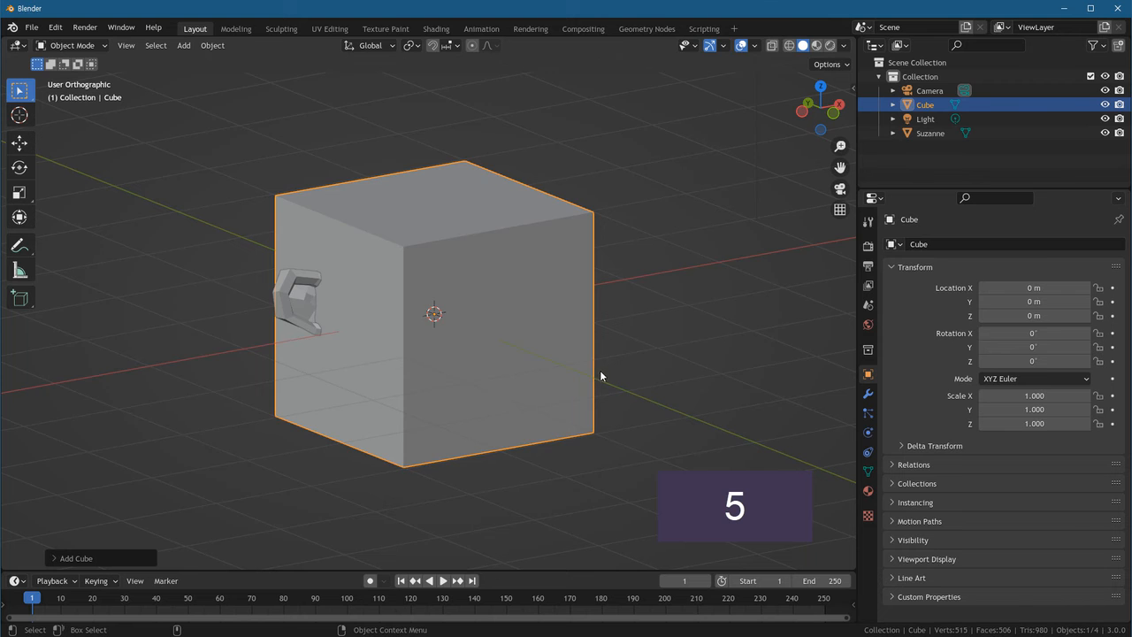
{"action": "left_click_drag", "start_coordinate": [1017, 288], "coordinate": [1071, 287]}
{"action": "middle_click_drag", "start_coordinate": [690, 335], "coordinate": [514, 385], "text": "shift"}
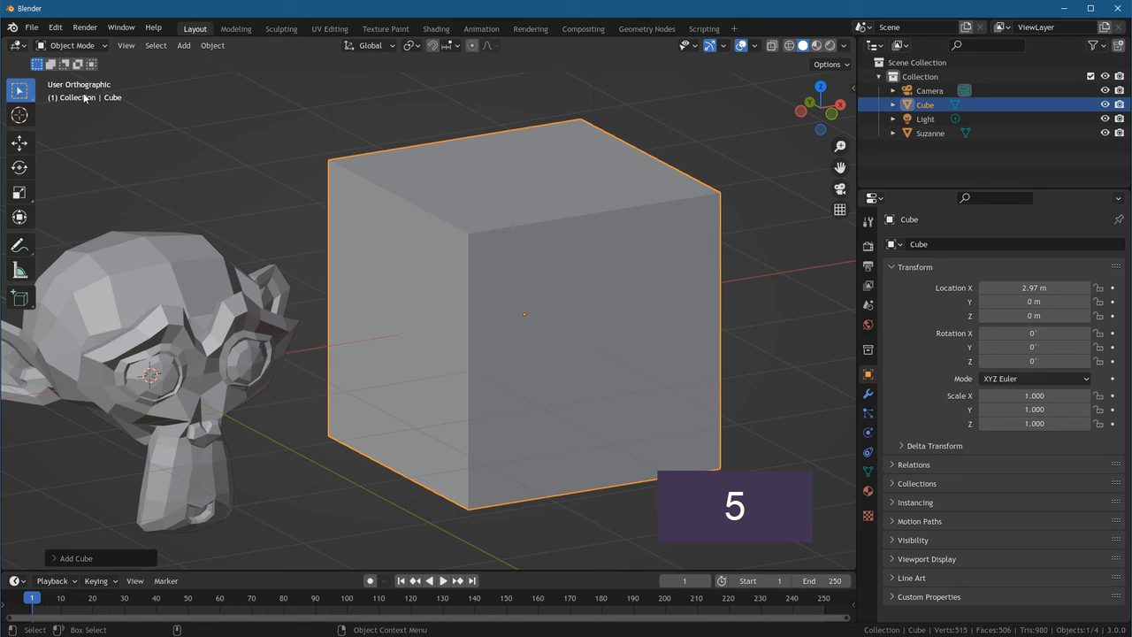
Switch the view to perspective and orbit around the cube and monkey head to examine the depth distortion.
{"action": "key", "text": "KP_5"}
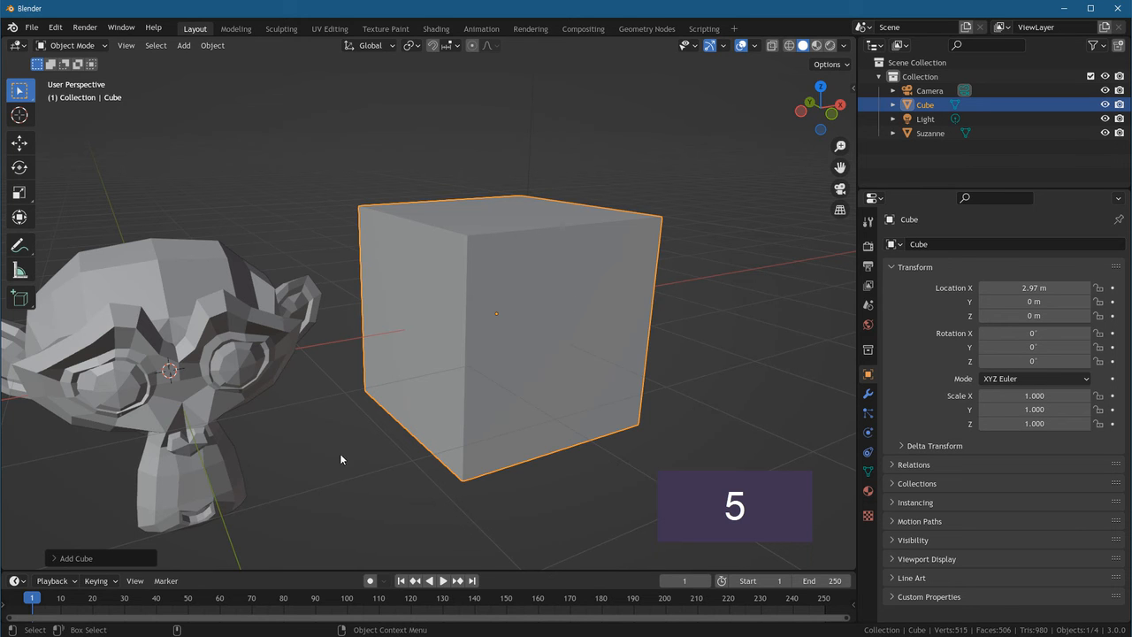
{"action": "middle_click_drag", "start_coordinate": [379, 457], "coordinate": [309, 380]}
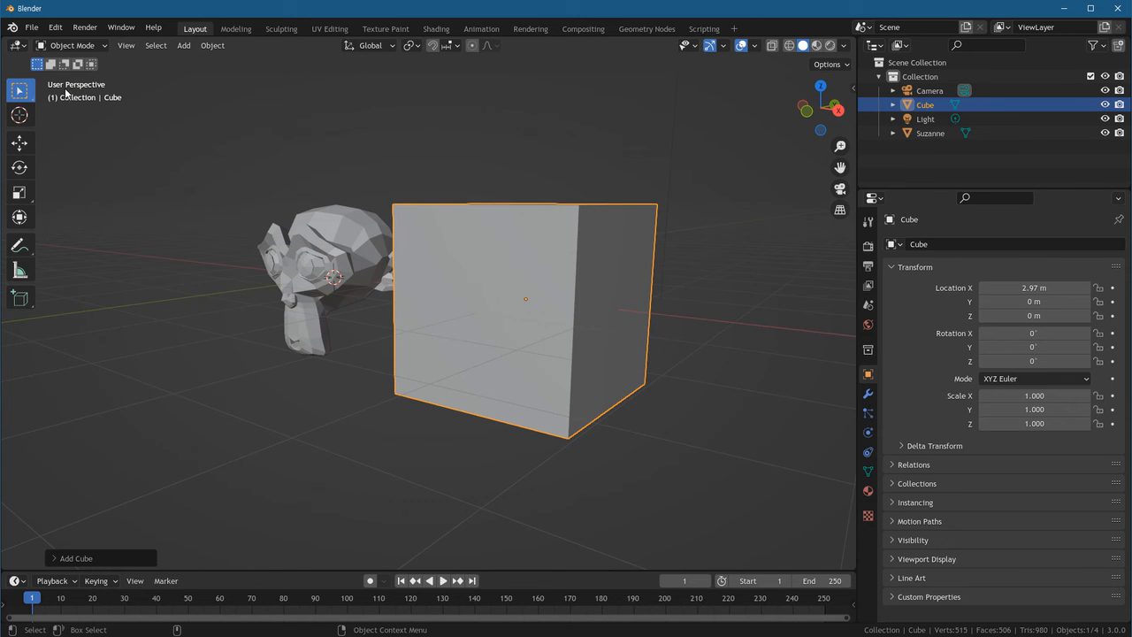
{"action": "middle_click_drag", "start_coordinate": [336, 310], "coordinate": [491, 184]}
{"action": "middle_click_drag", "start_coordinate": [610, 338], "coordinate": [580, 372]}
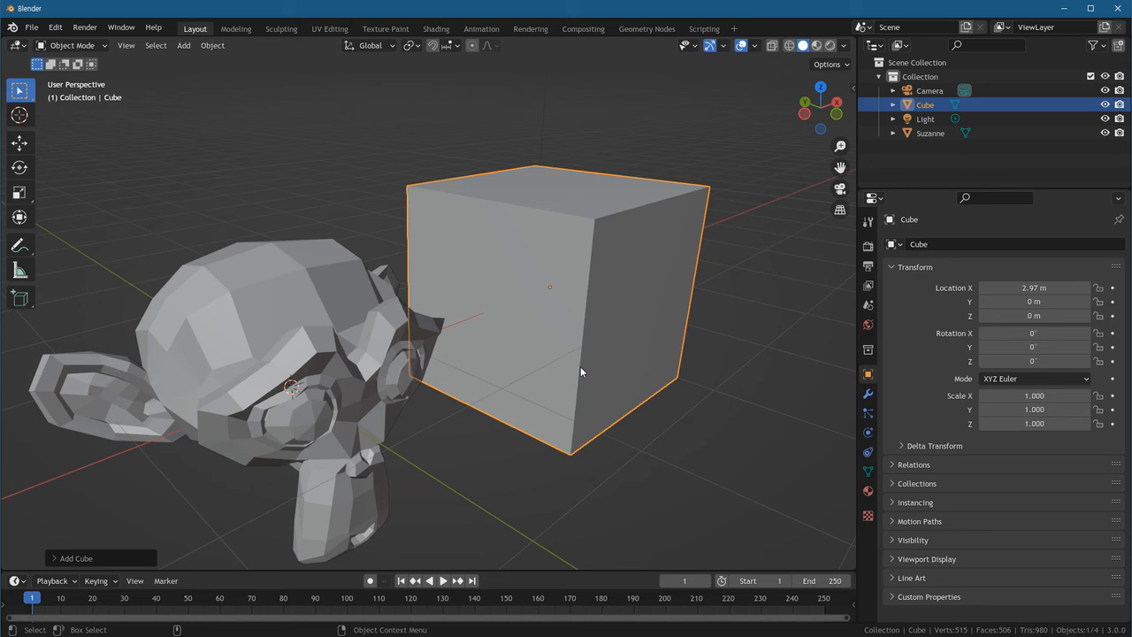
{"action": "middle_click_drag", "start_coordinate": [581, 366], "coordinate": [566, 416]}
Compare the cube in orthographic projection, then return to perspective and orbit until both objects are in view.
{"action": "key", "text": "KP_5"}
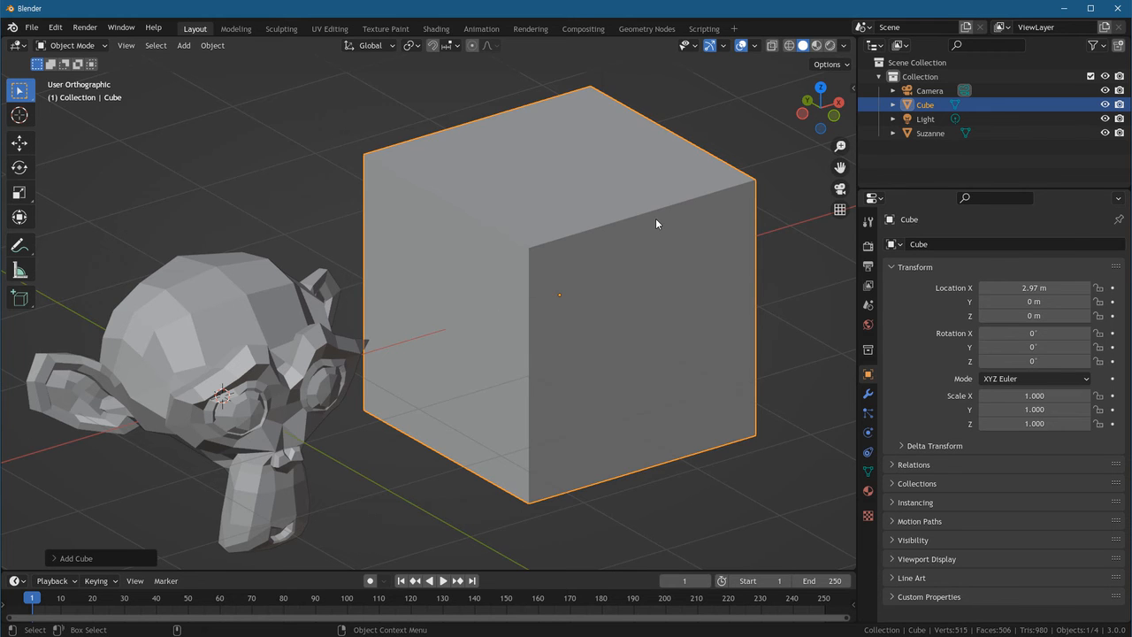
{"action": "key", "text": "KP_5"}
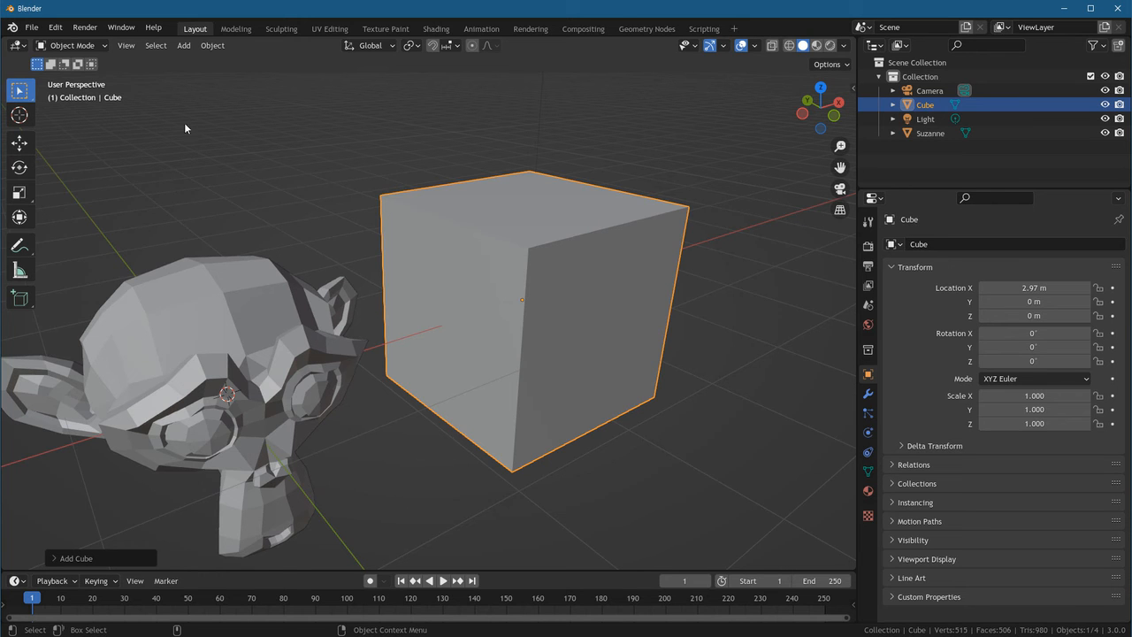
{"action": "middle_click_drag", "start_coordinate": [467, 308], "coordinate": [561, 416]}
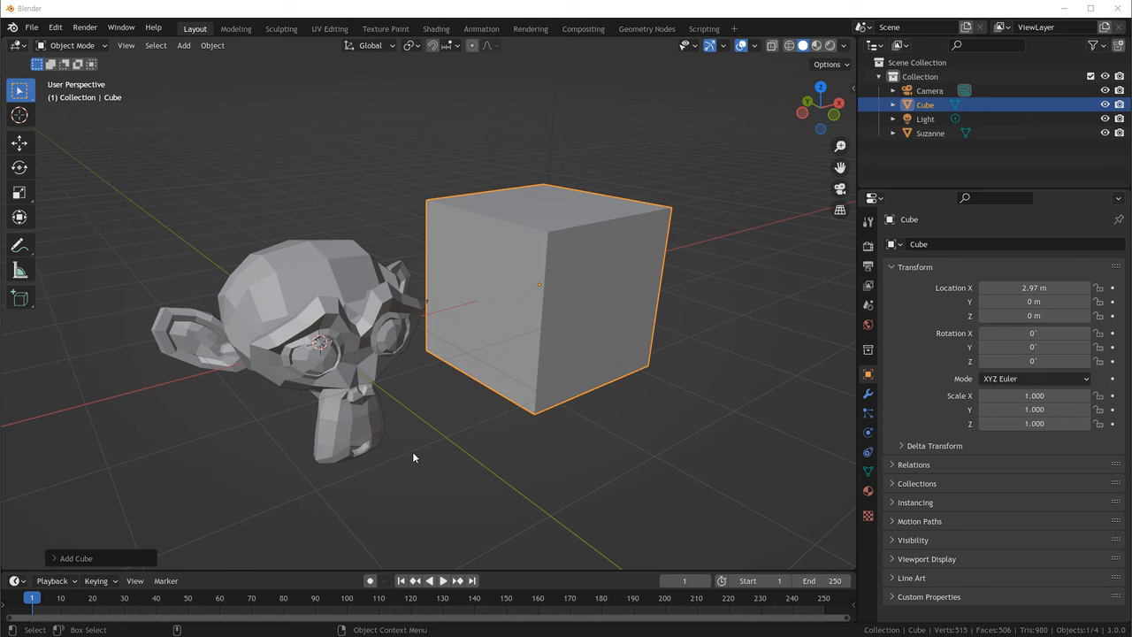
Deselect the cube and orbit the perspective view around it and the monkey head.
{"action": "left_click", "coordinate": [460, 471]}
{"action": "middle_click_drag", "start_coordinate": [528, 440], "coordinate": [444, 454]}
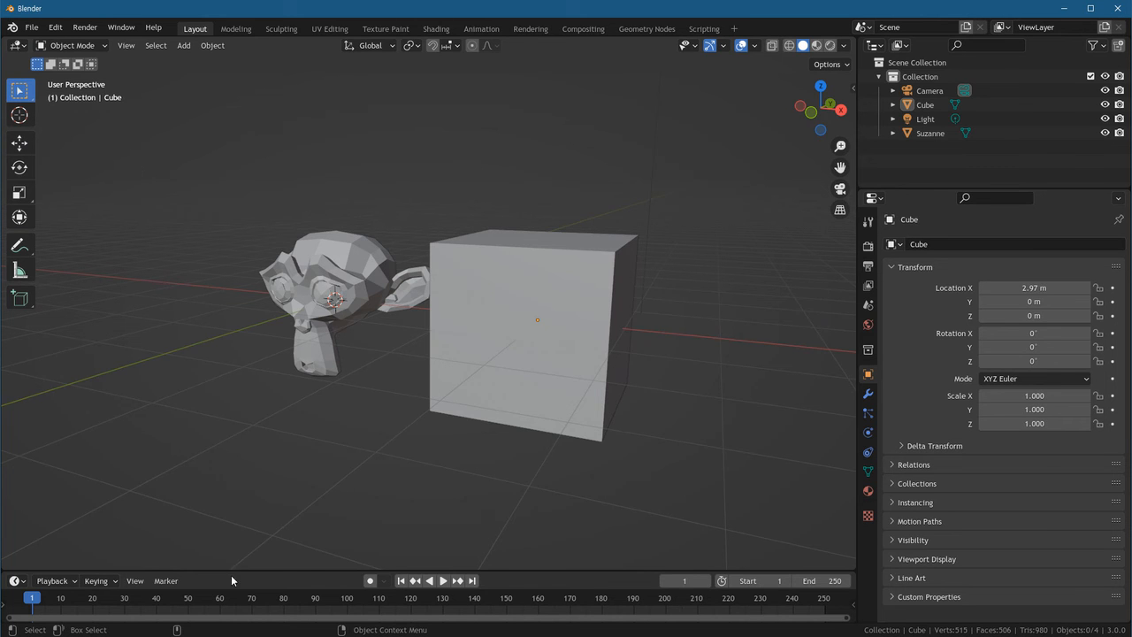
{"action": "middle_click_drag", "start_coordinate": [469, 371], "coordinate": [389, 424]}
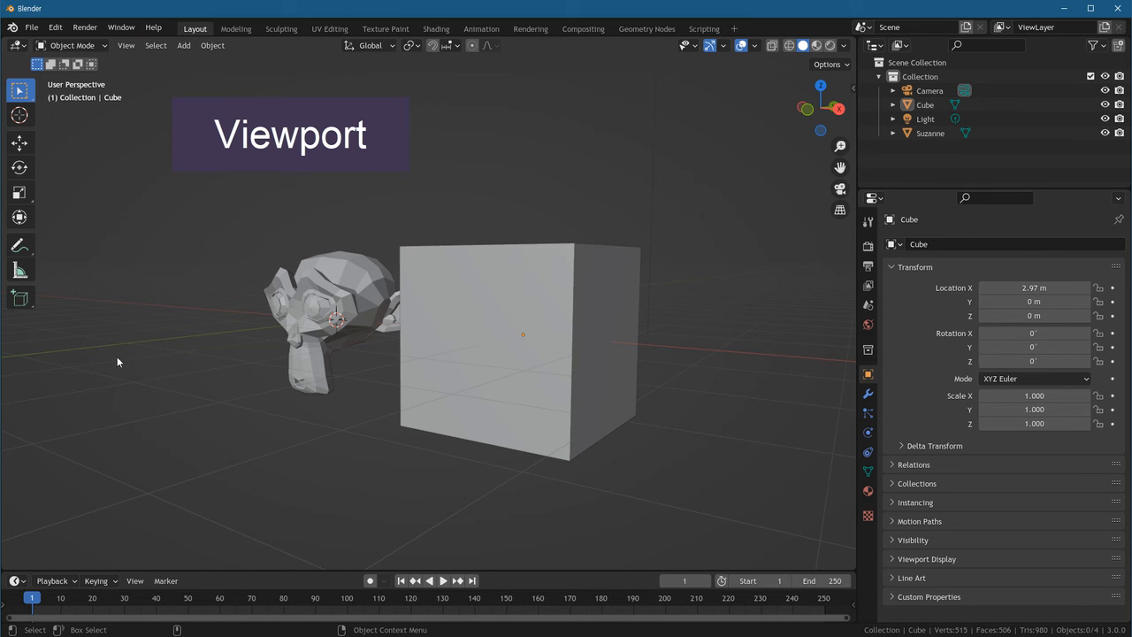
{"action": "middle_click_drag", "start_coordinate": [566, 412], "coordinate": [292, 439]}
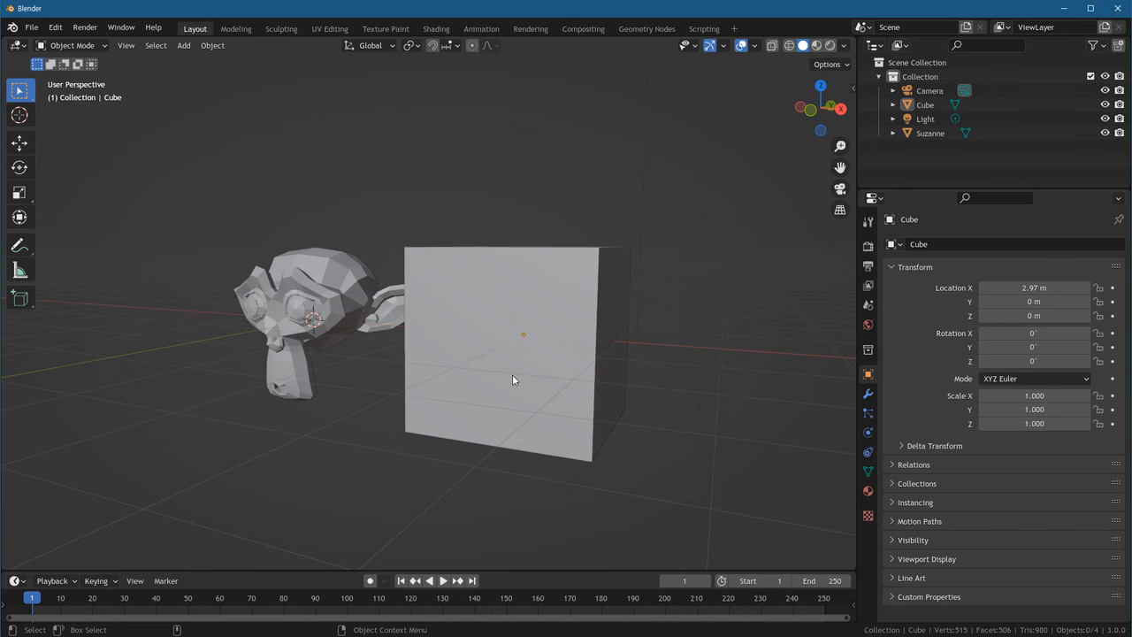
Toggle the viewport repeatedly between the single view and quad view, ending in quad view.
{"action": "key", "text": "ctrl+alt+q"}
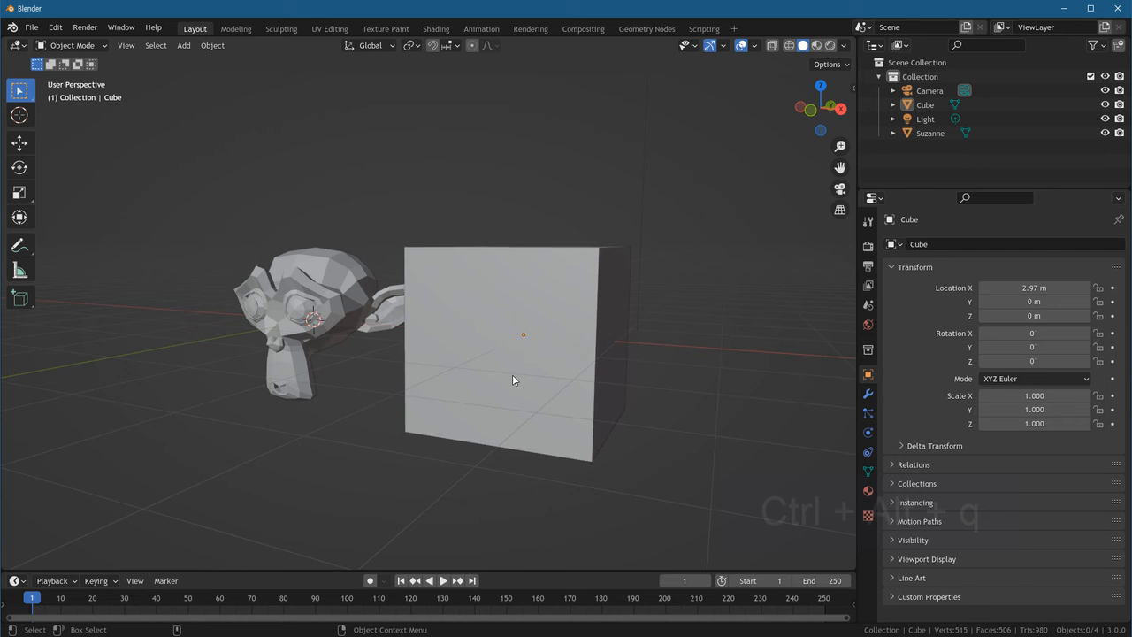
{"action": "key", "text": "ctrl+alt+q"}
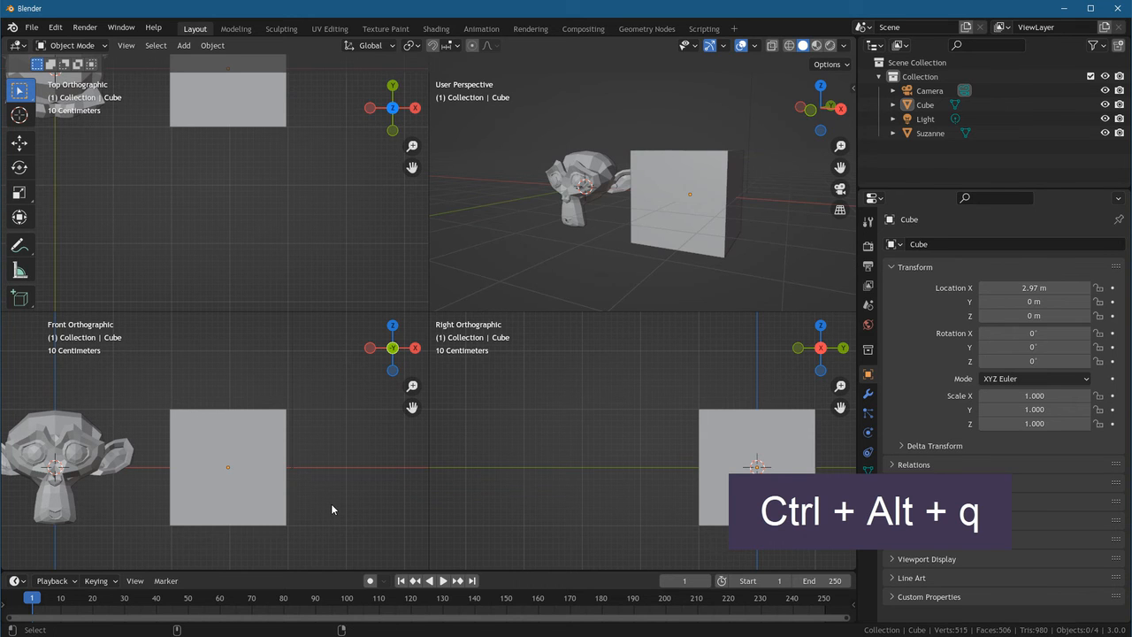
{"action": "key", "text": "ctrl+alt+q"}
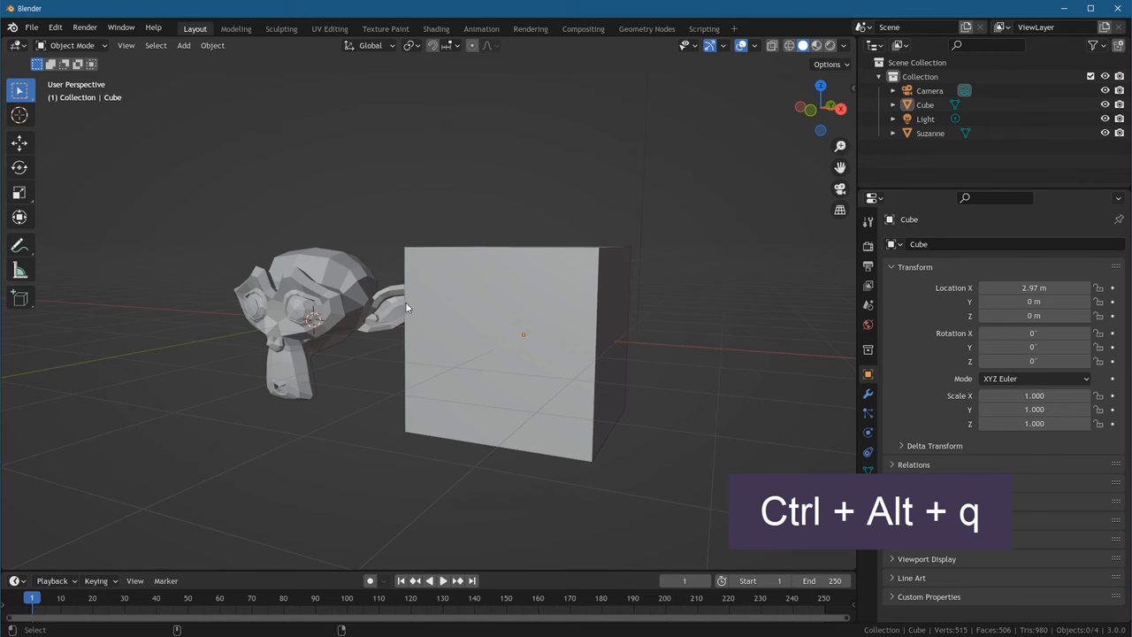
{"action": "key", "text": "ctrl+alt+q"}
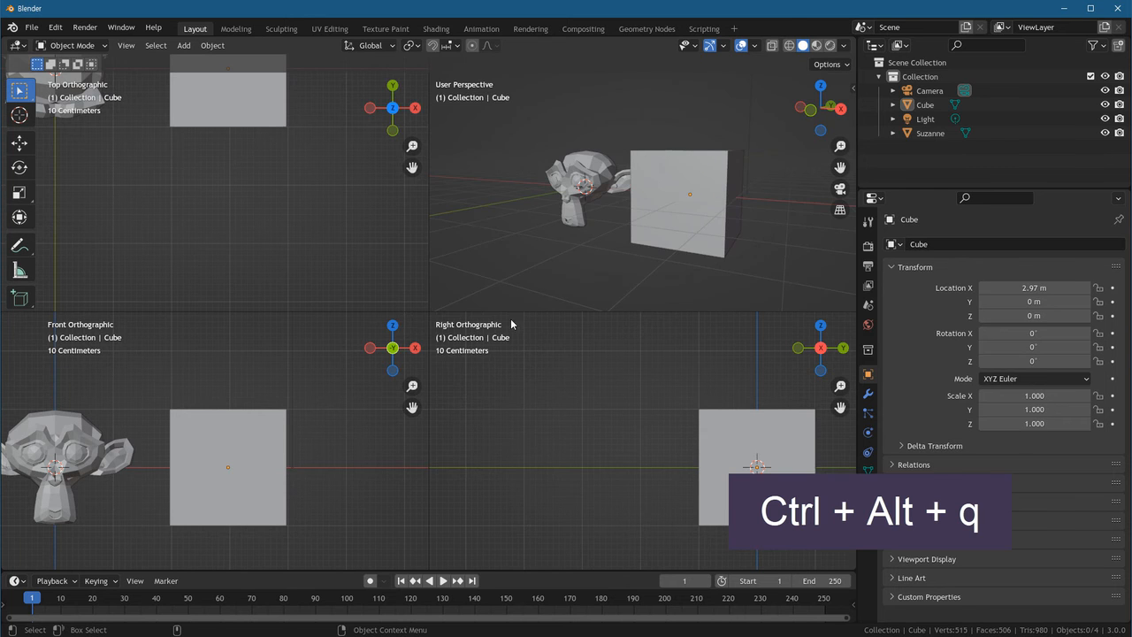
{"action": "key", "text": "ctrl+alt+q"}
{"action": "key", "text": "ctrl+alt+q"}
{"action": "key", "text": "ctrl+alt+q"}
{"action": "key", "text": "ctrl+alt+q"}
{"action": "key", "text": "ctrl+alt+q"}
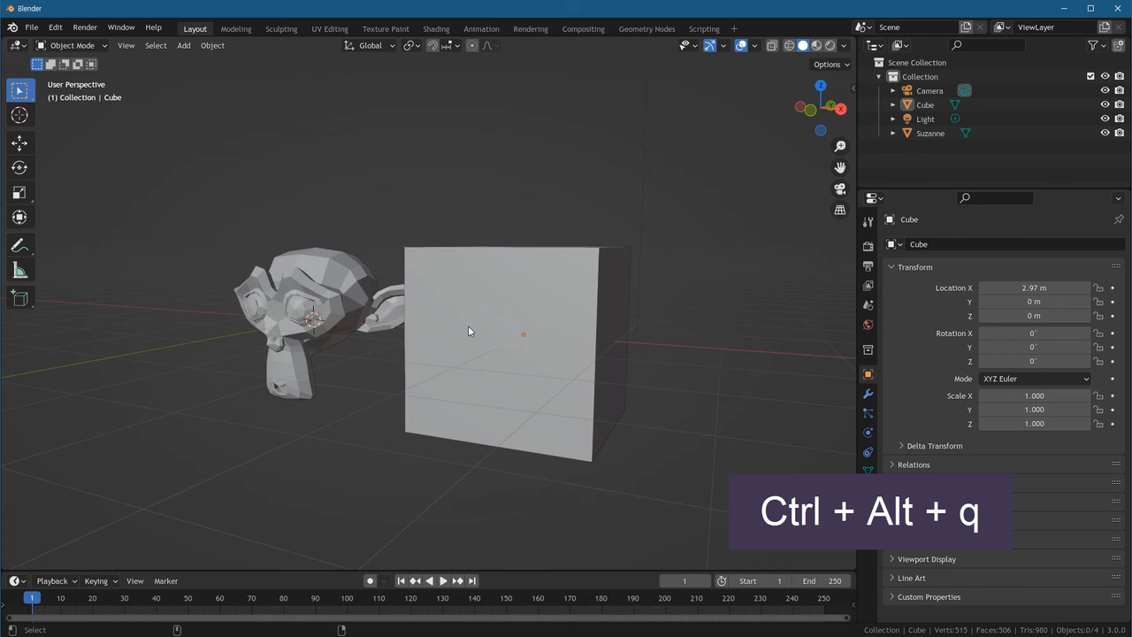
{"action": "key", "text": "ctrl+alt+q"}
{"action": "key", "text": "ctrl+alt+q"}
{"action": "key", "text": "ctrl+alt+q"}
{"action": "key", "text": "ctrl+alt+q"}
{"action": "key", "text": "ctrl+alt+q"}
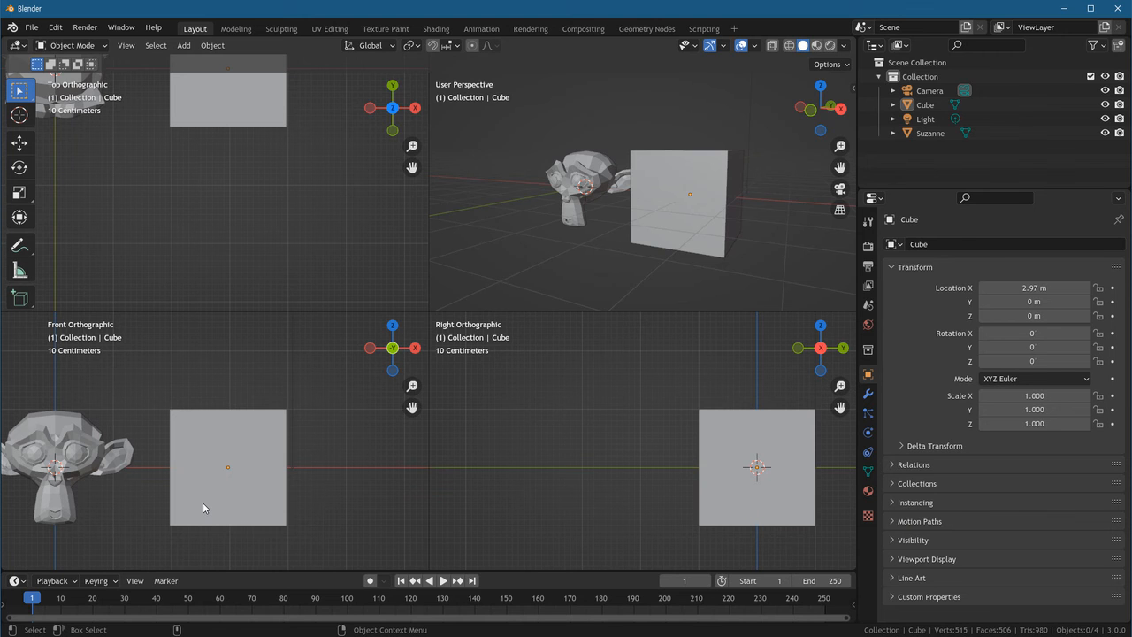
Pan the top, front and right quad views until the monkey head and cube are framed in them.
{"action": "middle_click_drag", "start_coordinate": [177, 422], "coordinate": [279, 434], "text": "shift"}
{"action": "middle_click_drag", "start_coordinate": [630, 424], "coordinate": [629, 456], "text": "shift"}
{"action": "middle_click_drag", "start_coordinate": [177, 113], "coordinate": [238, 221], "text": "shift"}
{"action": "middle_click_drag", "start_coordinate": [256, 480], "coordinate": [321, 500], "text": "shift"}
{"action": "middle_click_drag", "start_coordinate": [535, 464], "coordinate": [536, 484], "text": "shift"}
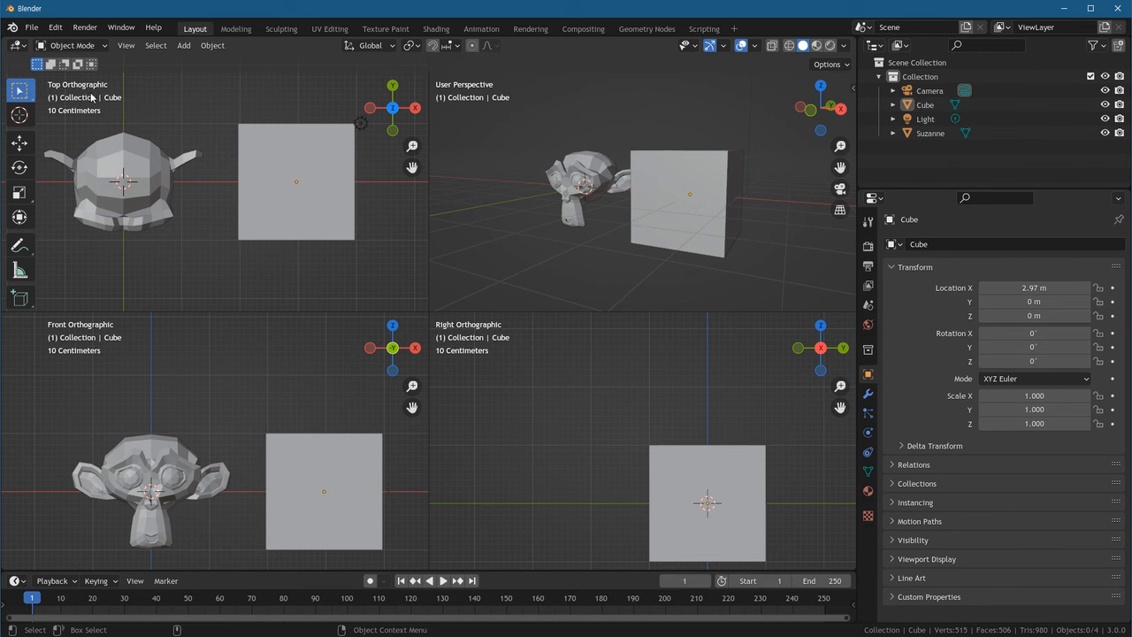
Pan and zoom the orthographic quad views again, showing the objects smaller in the top and right views.
{"action": "middle_click_drag", "start_coordinate": [220, 219], "coordinate": [234, 424], "text": "shift"}
{"action": "middle_click_drag", "start_coordinate": [499, 447], "coordinate": [573, 450], "text": "ctrl"}
{"action": "middle_click_drag", "start_coordinate": [291, 463], "coordinate": [277, 442], "text": "shift"}
{"action": "middle_click_drag", "start_coordinate": [222, 240], "coordinate": [262, 275], "text": "shift"}
{"action": "scroll", "coordinate": [235, 265], "scroll_direction": "up", "scroll_amount": 1}
{"action": "scroll", "coordinate": [237, 267], "scroll_direction": "down", "scroll_amount": 1}
{"action": "middle_click_drag", "start_coordinate": [266, 442], "coordinate": [233, 478], "text": "shift"}
{"action": "middle_click_drag", "start_coordinate": [607, 485], "coordinate": [503, 488], "text": "ctrl"}
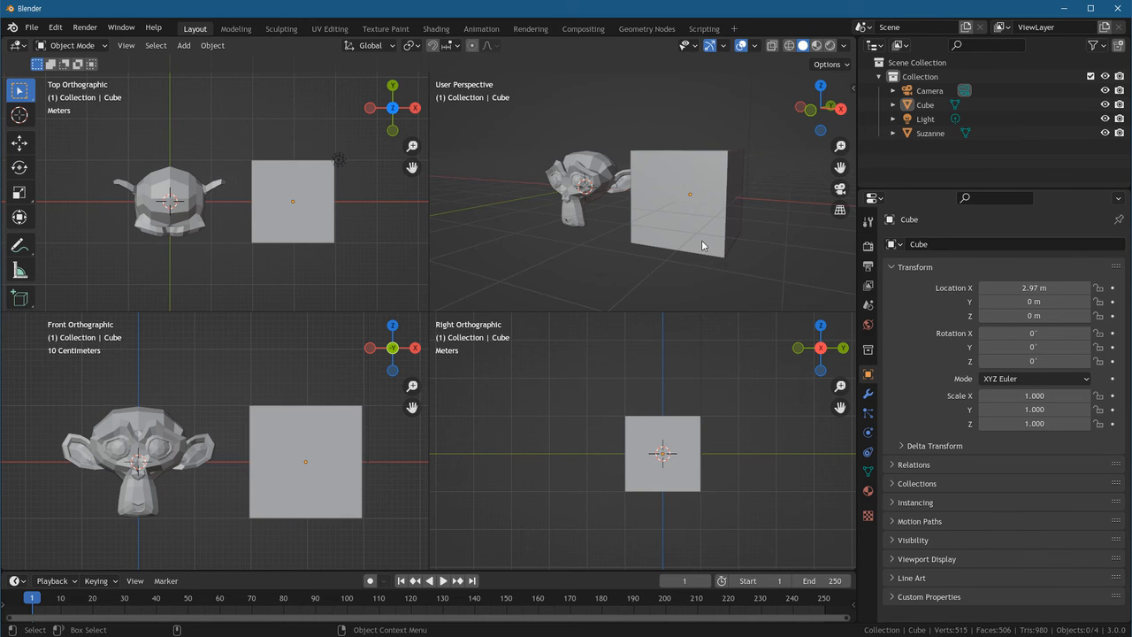
Open the 3D viewport's sidebar and look through its Tool, View, Edit and Item pages, ending on Item.
{"action": "left_click", "coordinate": [854, 88]}
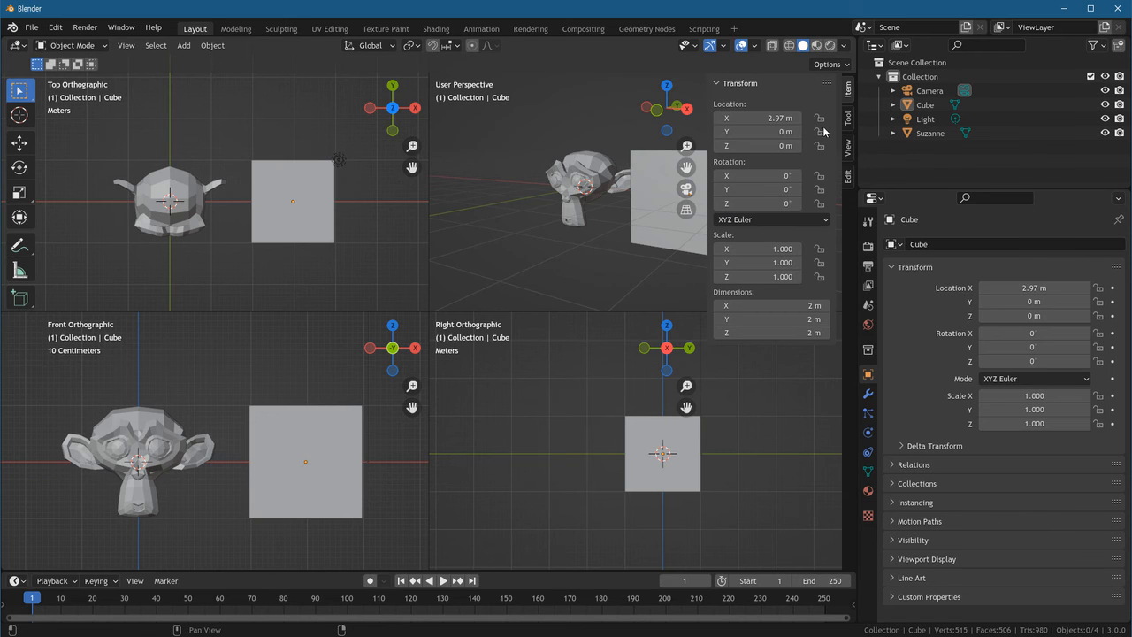
{"action": "left_click", "coordinate": [849, 119]}
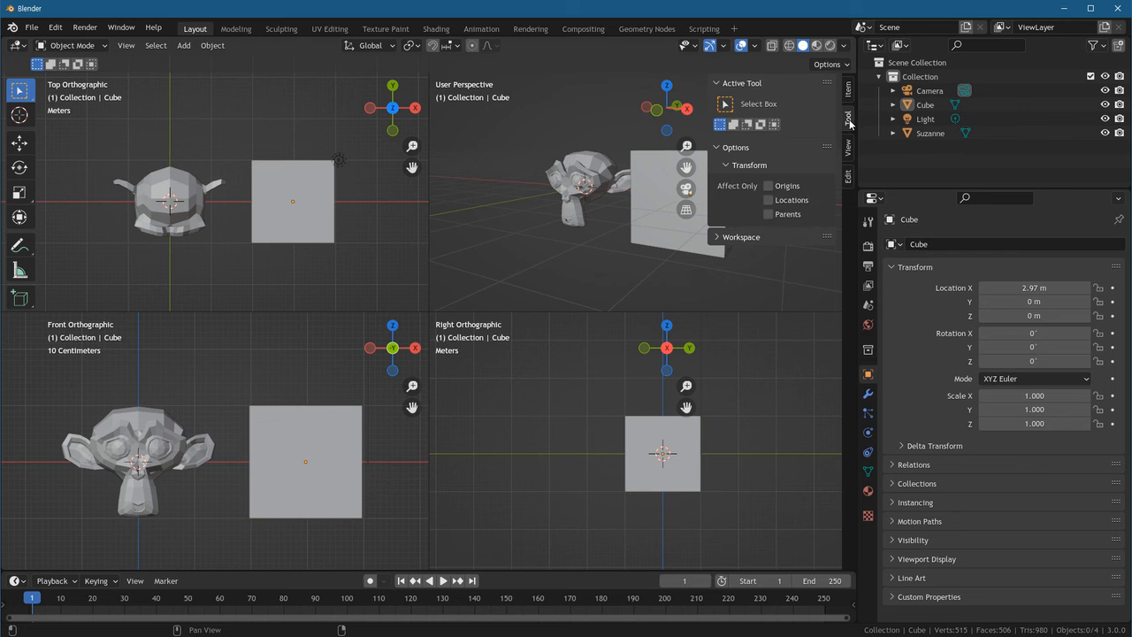
{"action": "left_click", "coordinate": [849, 147]}
{"action": "left_click", "coordinate": [849, 175]}
{"action": "left_click", "coordinate": [849, 119]}
{"action": "left_click", "coordinate": [849, 90]}
{"action": "left_click", "coordinate": [849, 147]}
{"action": "left_click", "coordinate": [850, 119]}
{"action": "left_click", "coordinate": [849, 97]}
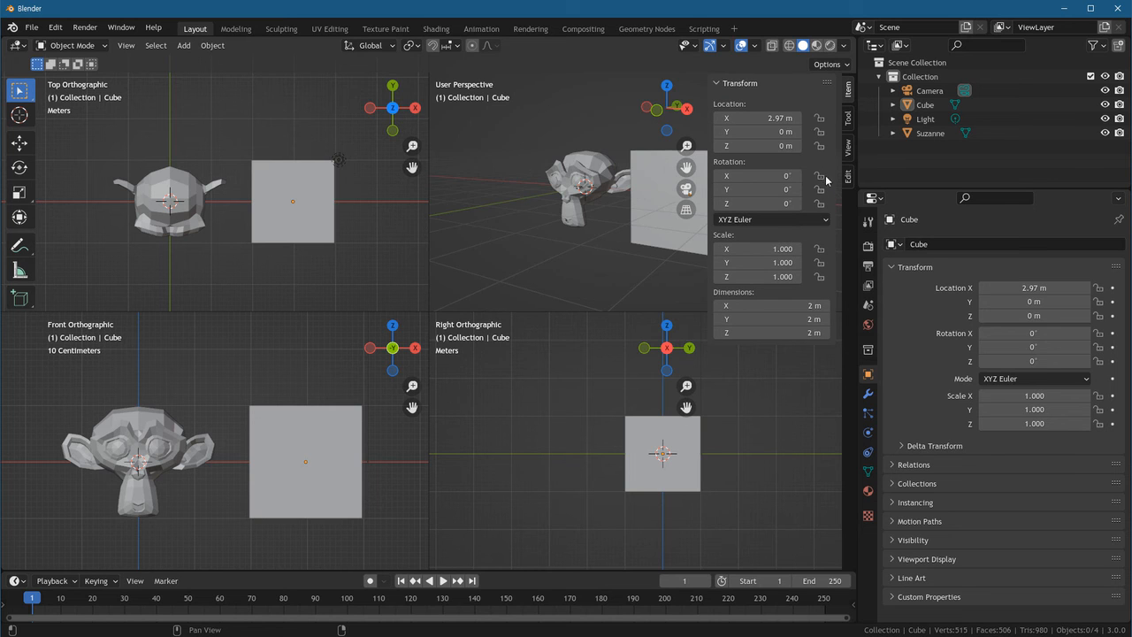
Hide and reopen the viewport sidebar, look through its View, Edit and Tool pages, and end on View.
{"action": "left_click_drag", "start_coordinate": [708, 115], "coordinate": [848, 118]}
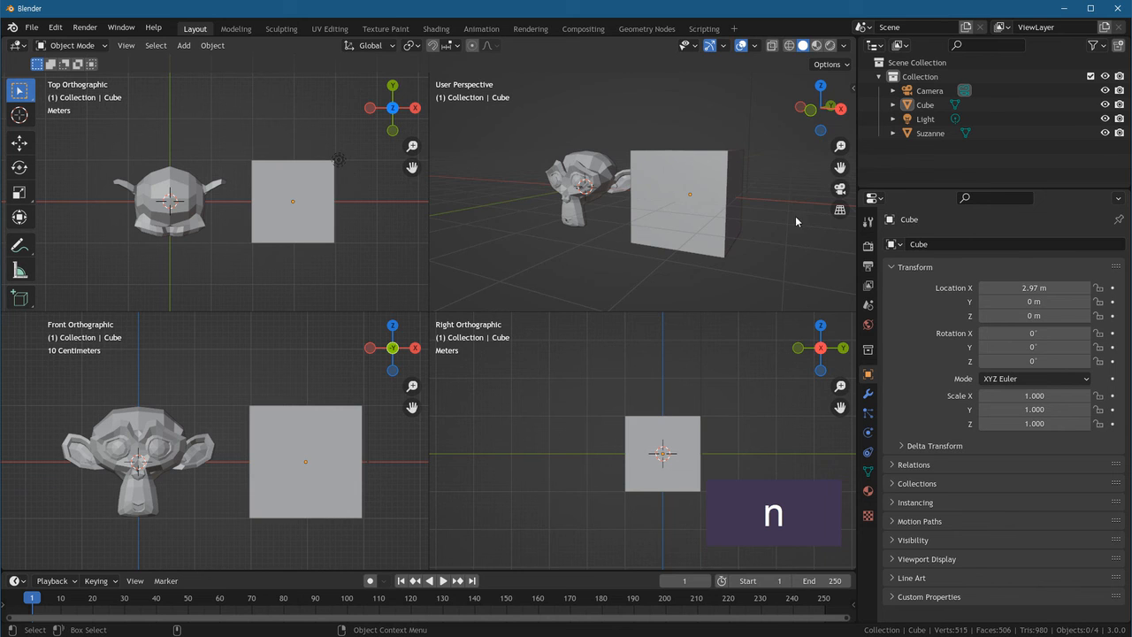
{"action": "key", "text": "n"}
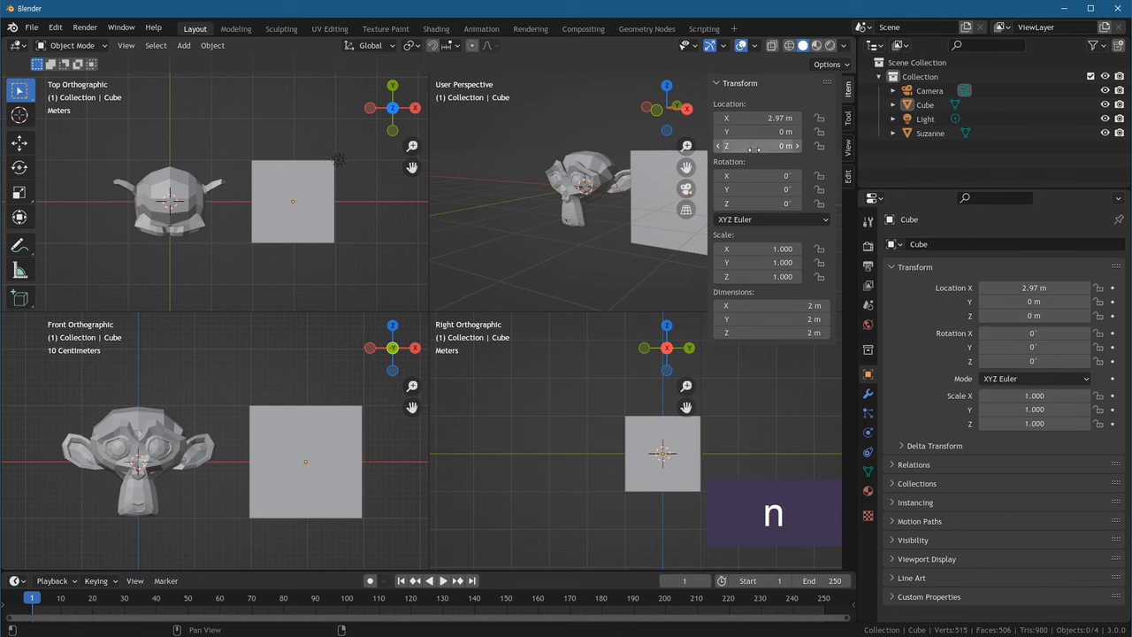
{"action": "left_click", "coordinate": [851, 149]}
{"action": "left_click", "coordinate": [849, 175]}
{"action": "left_click", "coordinate": [849, 146]}
{"action": "left_click", "coordinate": [848, 121]}
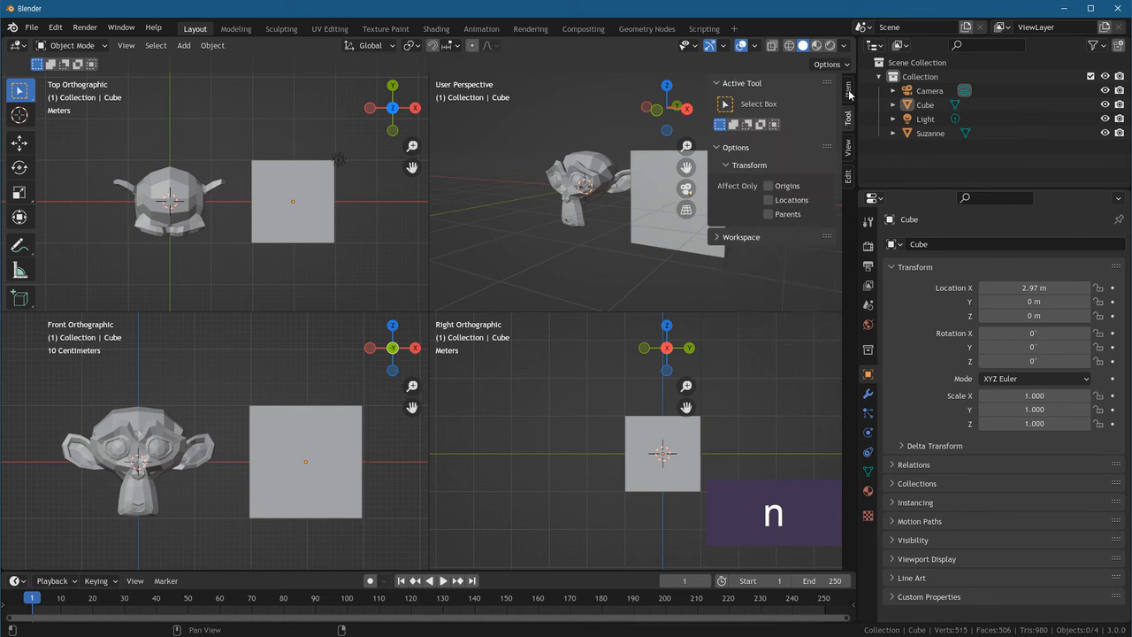
{"action": "left_click", "coordinate": [849, 149]}
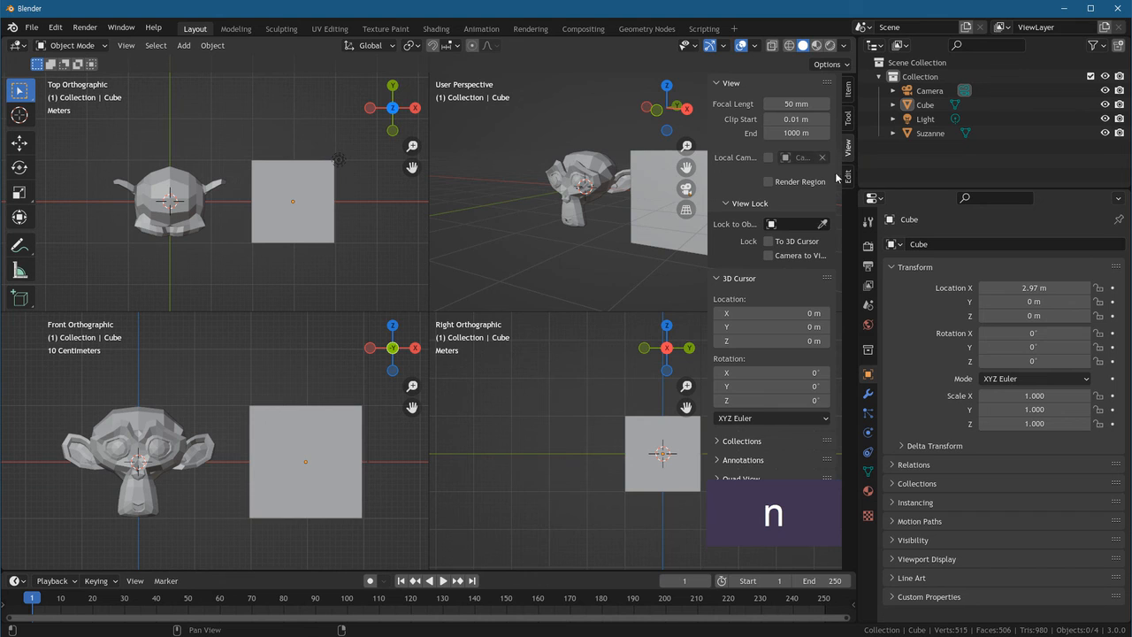
Collapse the 3D Cursor settings, expand the Quad View settings, and enable Sync Zoom/Pan.
{"action": "left_click", "coordinate": [718, 279]}
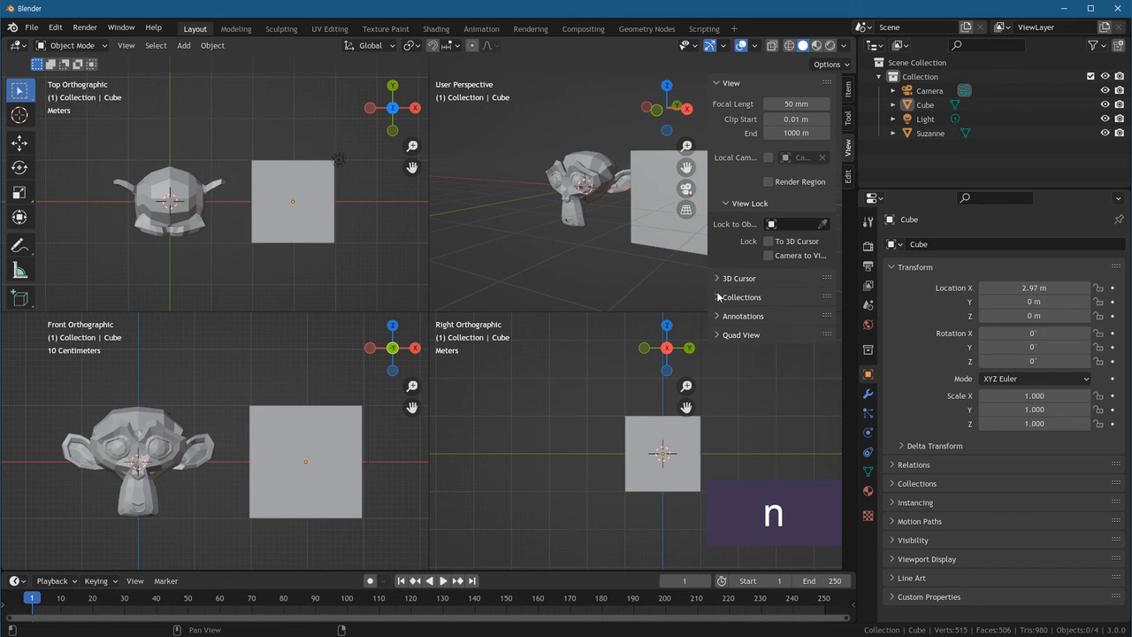
{"action": "left_click", "coordinate": [719, 338]}
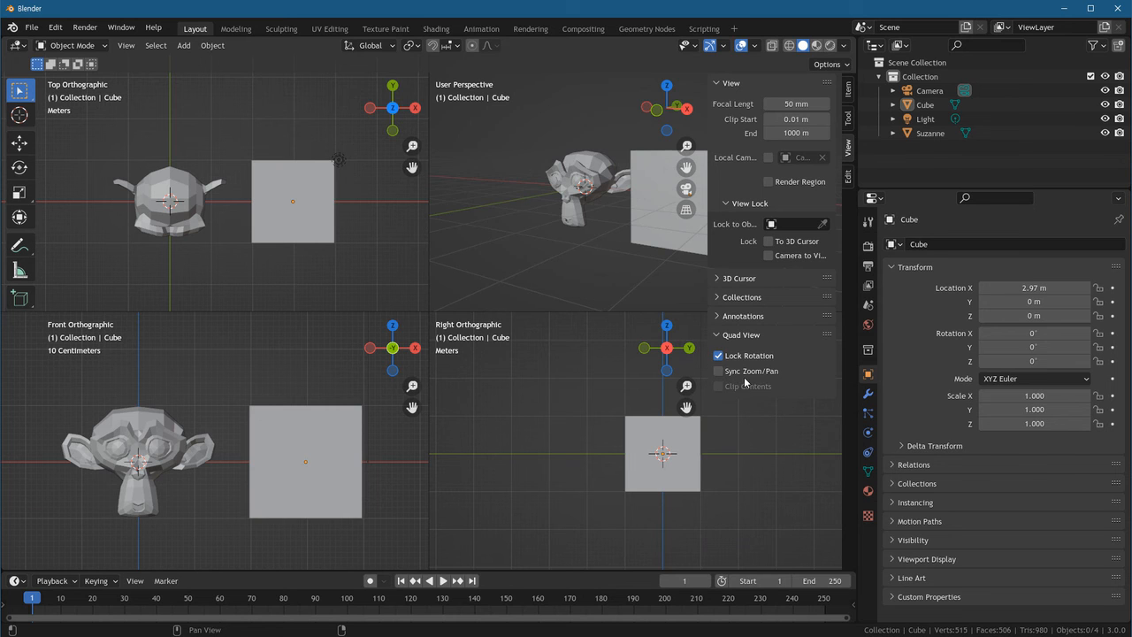
{"action": "left_click", "coordinate": [721, 372]}
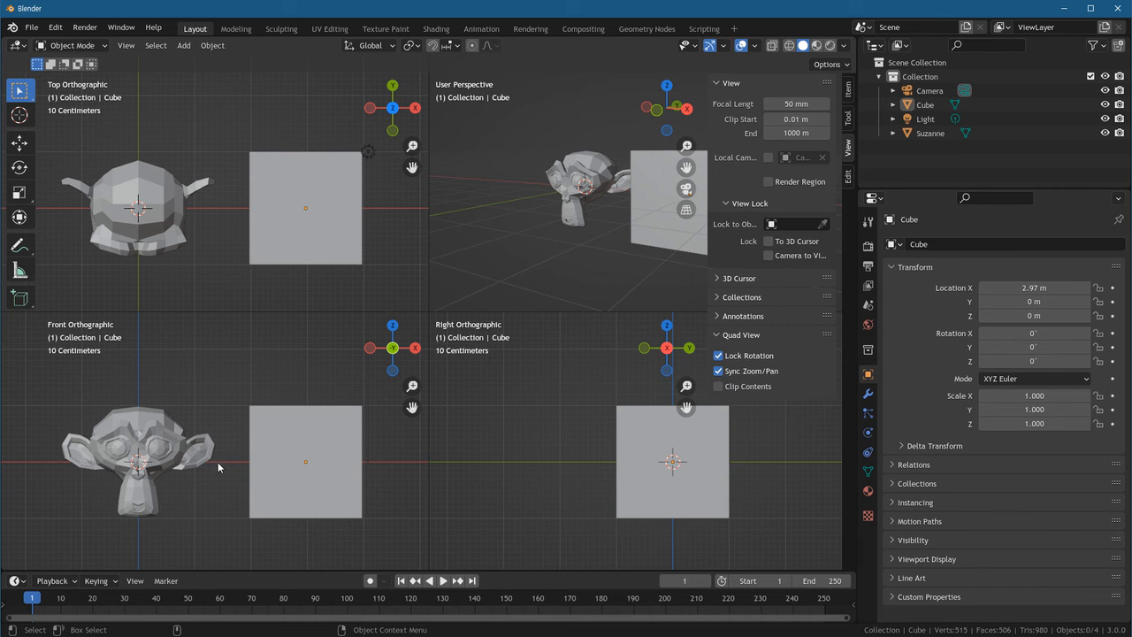
Pan and zoom within the front, right and top quad views to demonstrate their synchronized movement.
{"action": "mouse_move", "coordinate": [231, 453]}
{"action": "middle_mouse_down", "text": "shift"}
{"action": "mouse_move", "coordinate": [184, 492]}
{"action": "mouse_move", "coordinate": [258, 466]}
{"action": "mouse_move", "coordinate": [189, 448]}
{"action": "mouse_move", "coordinate": [230, 470]}
{"action": "middle_mouse_up", "text": "shift"}
{"action": "mouse_move", "coordinate": [202, 479]}
{"action": "middle_mouse_down", "text": "ctrl"}
{"action": "mouse_move", "coordinate": [251, 480]}
{"action": "mouse_move", "coordinate": [221, 483]}
{"action": "middle_mouse_up", "text": "ctrl"}
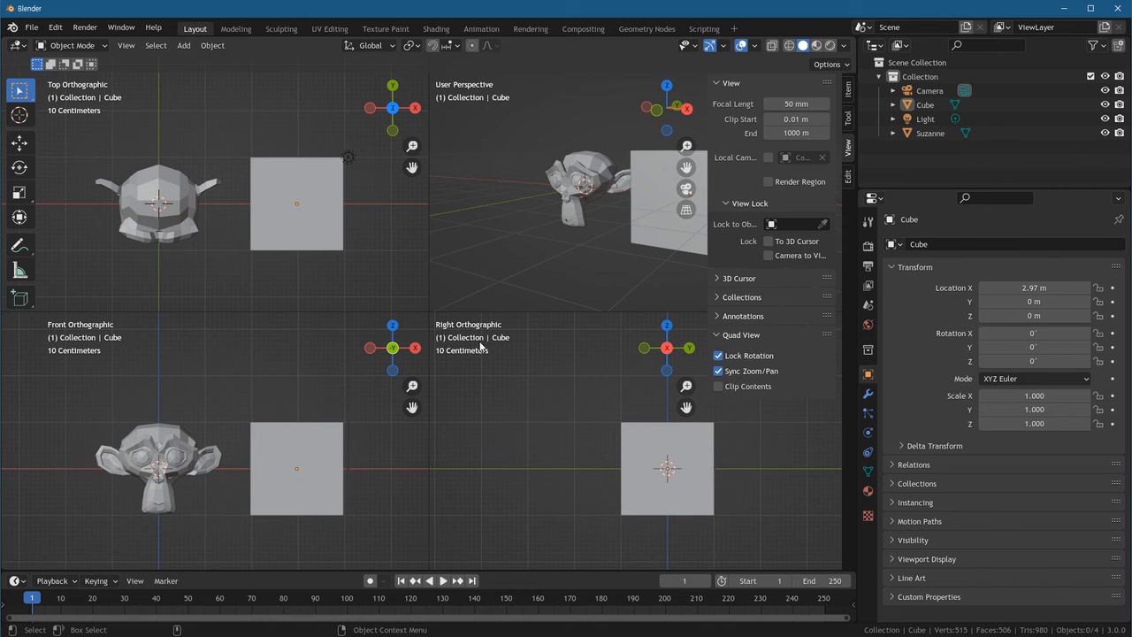
{"action": "middle_click_drag", "start_coordinate": [292, 441], "coordinate": [237, 479], "text": "shift"}
{"action": "mouse_move", "coordinate": [621, 464]}
{"action": "middle_mouse_down", "text": "shift"}
{"action": "mouse_move", "coordinate": [685, 492]}
{"action": "mouse_move", "coordinate": [501, 492]}
{"action": "mouse_move", "coordinate": [604, 506]}
{"action": "mouse_move", "coordinate": [582, 416]}
{"action": "mouse_move", "coordinate": [607, 478]}
{"action": "middle_mouse_up", "text": "shift"}
{"action": "middle_click_drag", "start_coordinate": [229, 157], "coordinate": [300, 117], "text": "ctrl"}
{"action": "middle_click_drag", "start_coordinate": [312, 564], "coordinate": [298, 412], "text": "shift"}
{"action": "middle_click_drag", "start_coordinate": [299, 412], "coordinate": [223, 469], "text": "ctrl"}
{"action": "middle_click_drag", "start_coordinate": [240, 471], "coordinate": [259, 402], "text": "ctrl"}
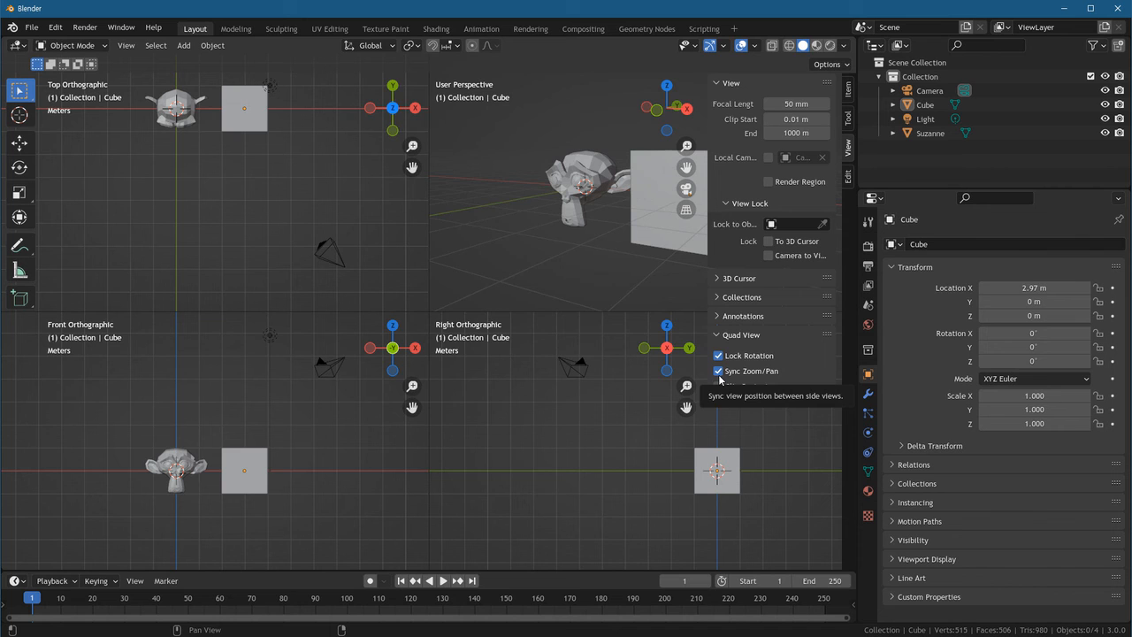
Disable Sync Zoom/Pan and reframe the front, right and top quad views independently around the objects.
{"action": "left_click", "coordinate": [719, 373]}
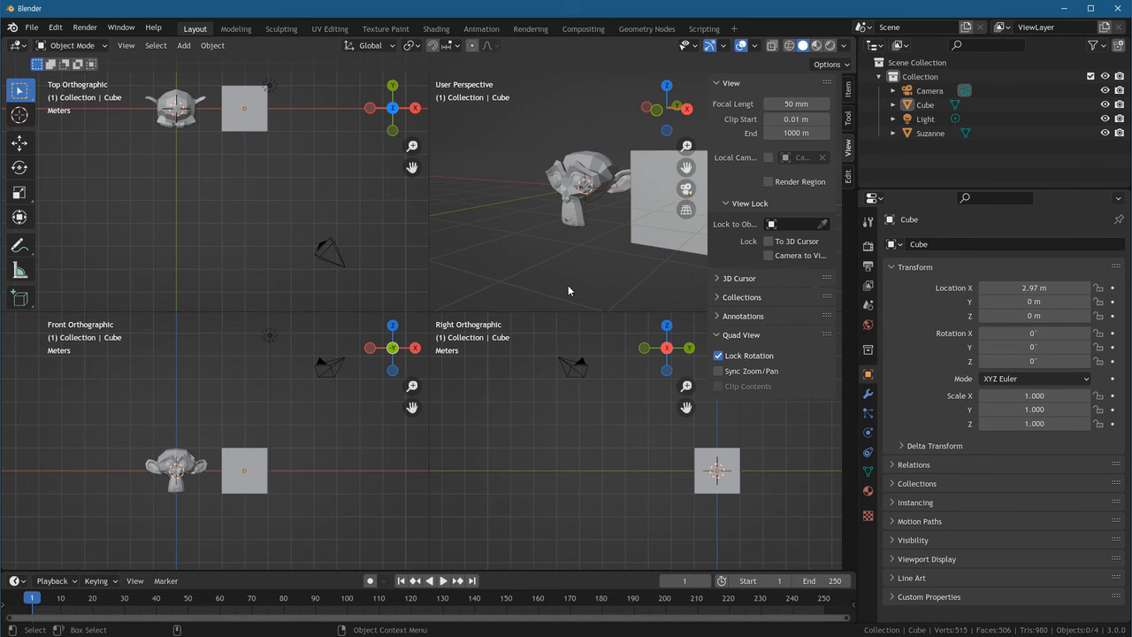
{"action": "scroll", "coordinate": [228, 477], "scroll_direction": "up", "scroll_amount": 10}
{"action": "scroll", "coordinate": [228, 474], "scroll_direction": "down", "scroll_amount": 6}
{"action": "middle_click_drag", "start_coordinate": [597, 473], "coordinate": [517, 465]}
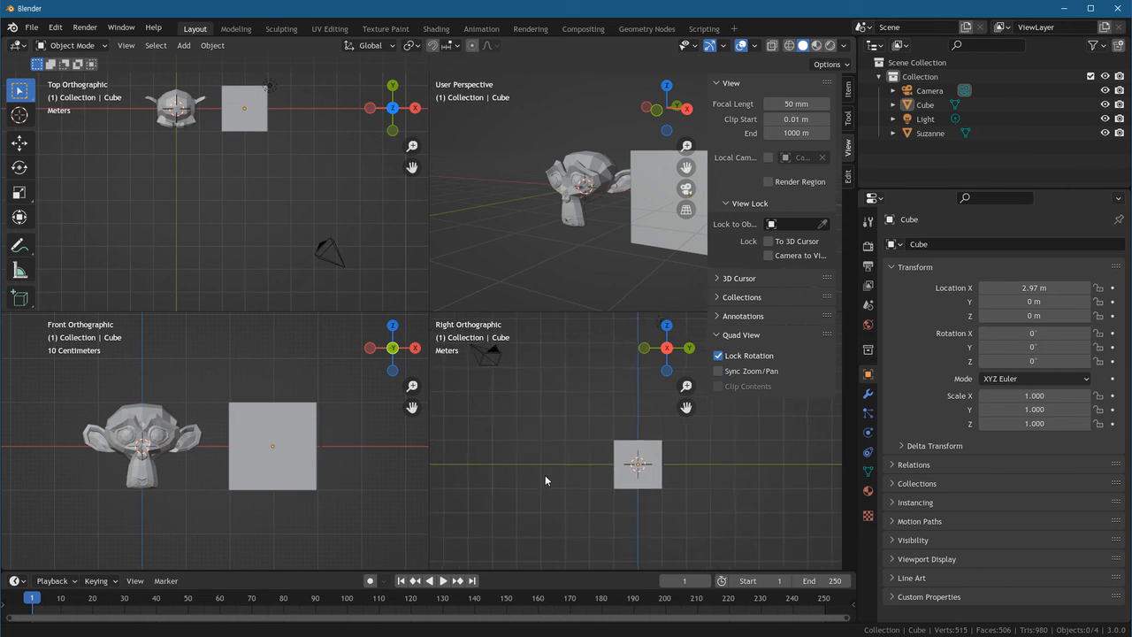
{"action": "right_click_drag", "start_coordinate": [517, 465], "coordinate": [631, 495], "text": "alt"}
{"action": "middle_click_drag", "start_coordinate": [632, 496], "coordinate": [626, 433], "text": "alt"}
{"action": "right_click_drag", "start_coordinate": [626, 433], "coordinate": [578, 433], "text": "alt"}
{"action": "middle_click_drag", "start_coordinate": [578, 433], "coordinate": [603, 447], "text": "alt"}
{"action": "middle_click_drag", "start_coordinate": [278, 193], "coordinate": [268, 248], "text": "alt"}
{"action": "mouse_move", "coordinate": [268, 247]}
{"action": "right_mouse_down", "text": "alt"}
{"action": "mouse_move", "coordinate": [335, 267]}
{"action": "mouse_move", "coordinate": [269, 250]}
{"action": "right_mouse_up", "text": "alt"}
{"action": "middle_click_drag", "start_coordinate": [270, 248], "coordinate": [276, 264], "text": "alt"}
{"action": "right_click_drag", "start_coordinate": [276, 265], "coordinate": [285, 268], "text": "alt"}
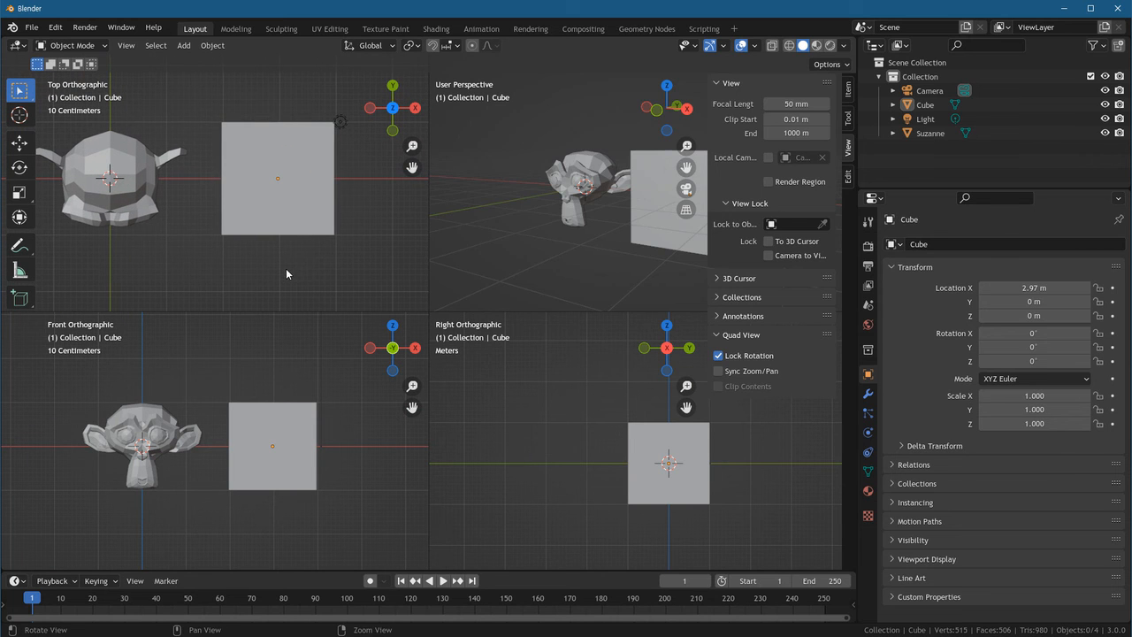
Look through the sidebar's Item, Tool, Edit and View pages once more, and hide the sidebar.
{"action": "left_click", "coordinate": [850, 99]}
{"action": "left_click", "coordinate": [850, 121]}
{"action": "left_click", "coordinate": [851, 177]}
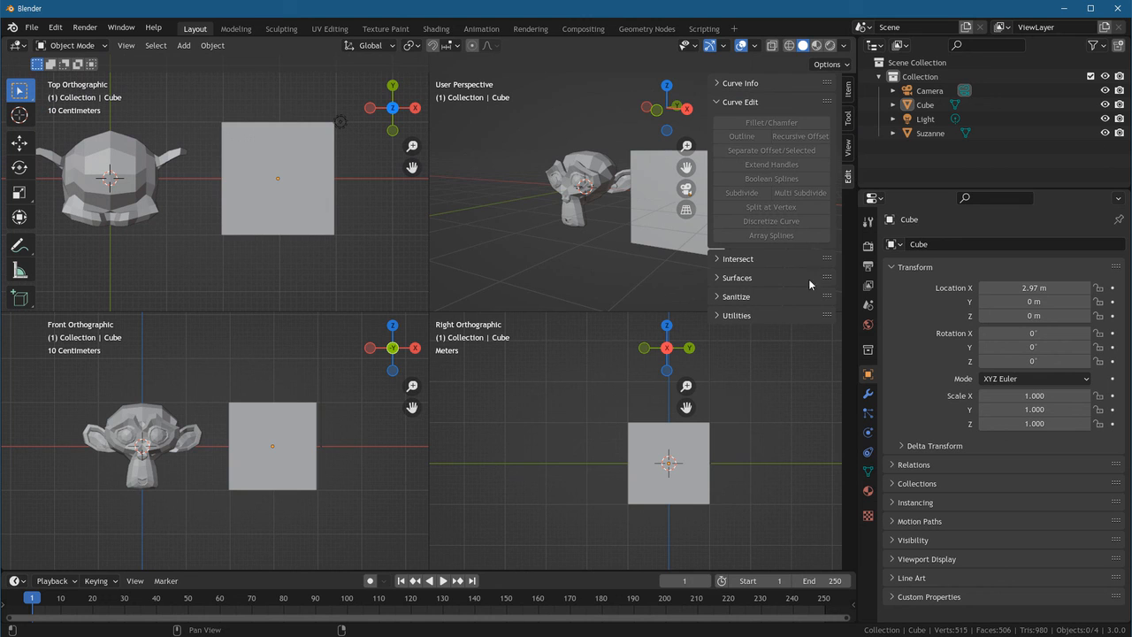
{"action": "left_click", "coordinate": [849, 149]}
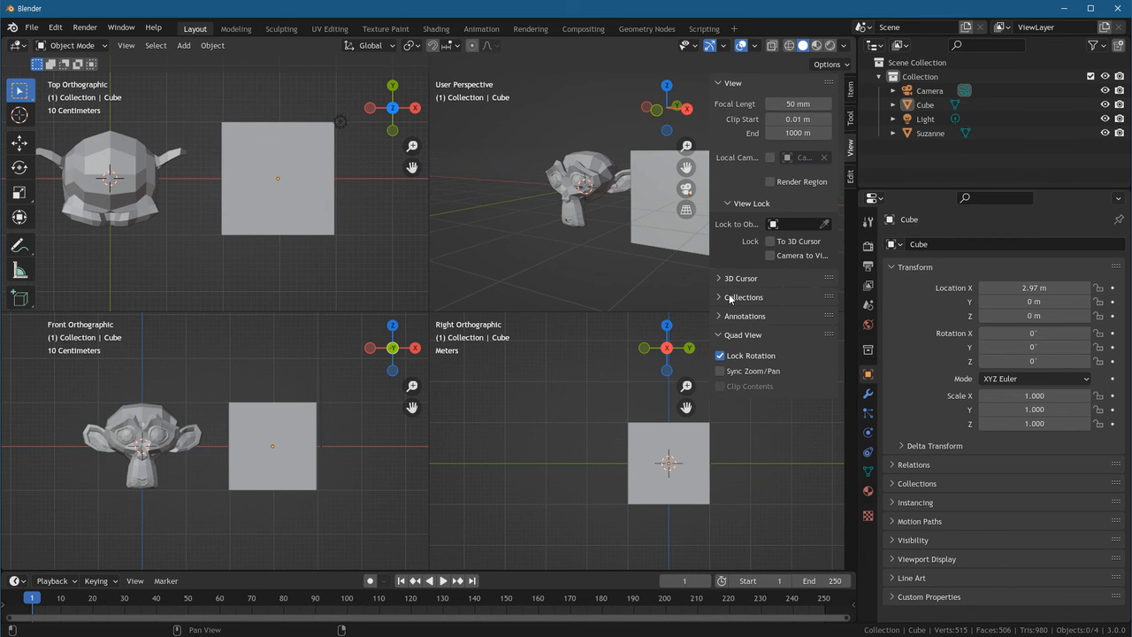
{"action": "key", "text": "n"}
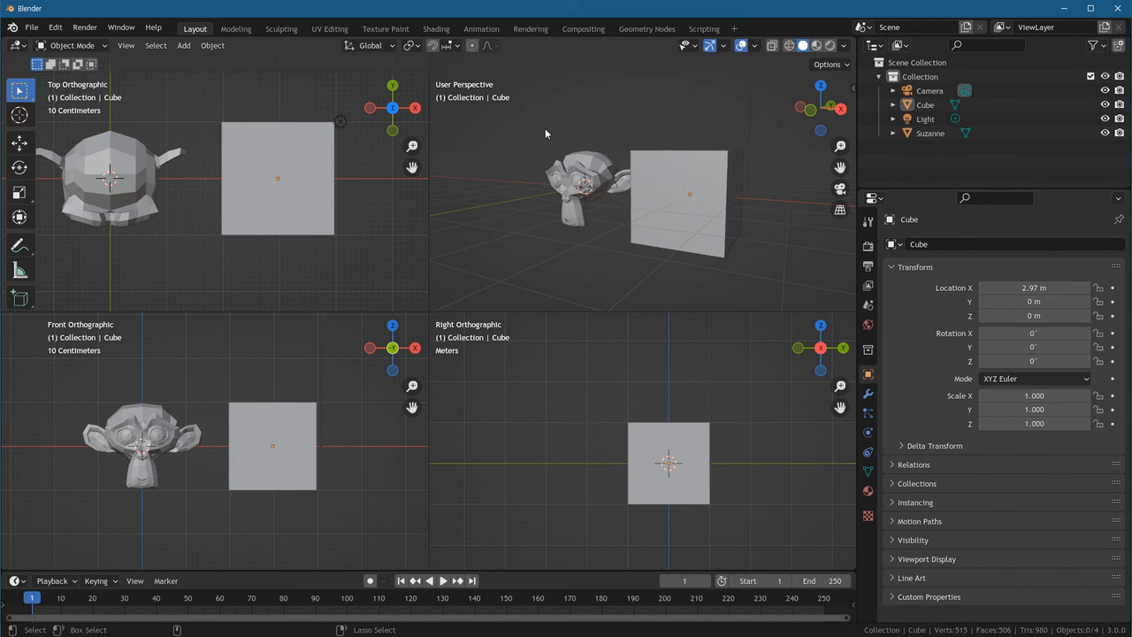
Return from quad view to the single perspective view and orbit to face the monkey head and cube.
{"action": "key", "text": "ctrl+alt+q"}
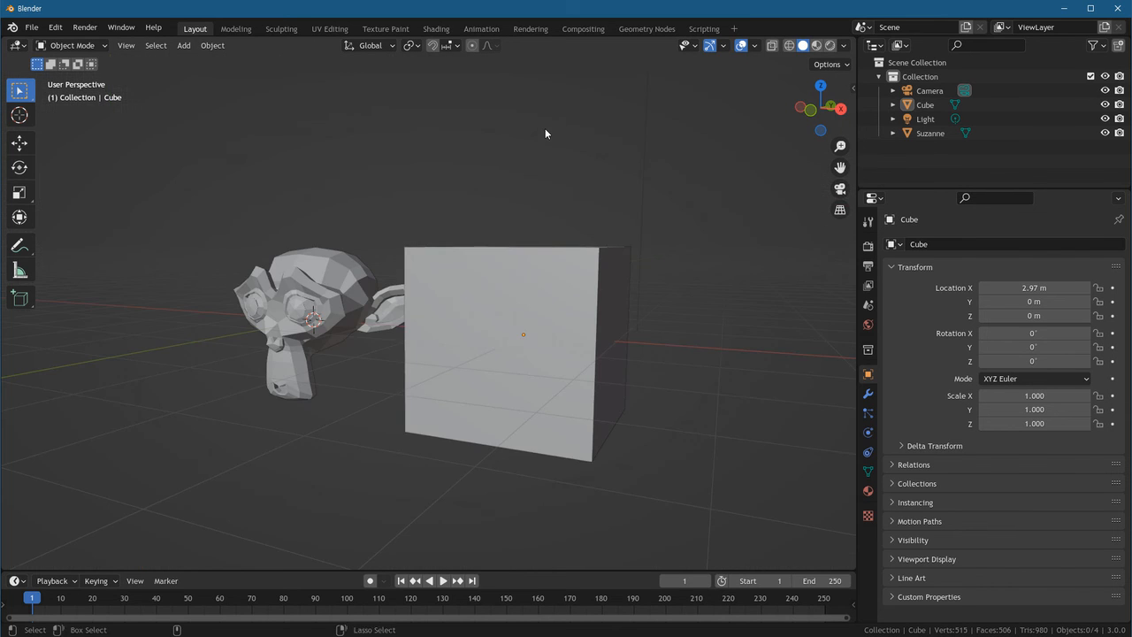
{"action": "middle_click_drag", "start_coordinate": [513, 410], "coordinate": [495, 431]}
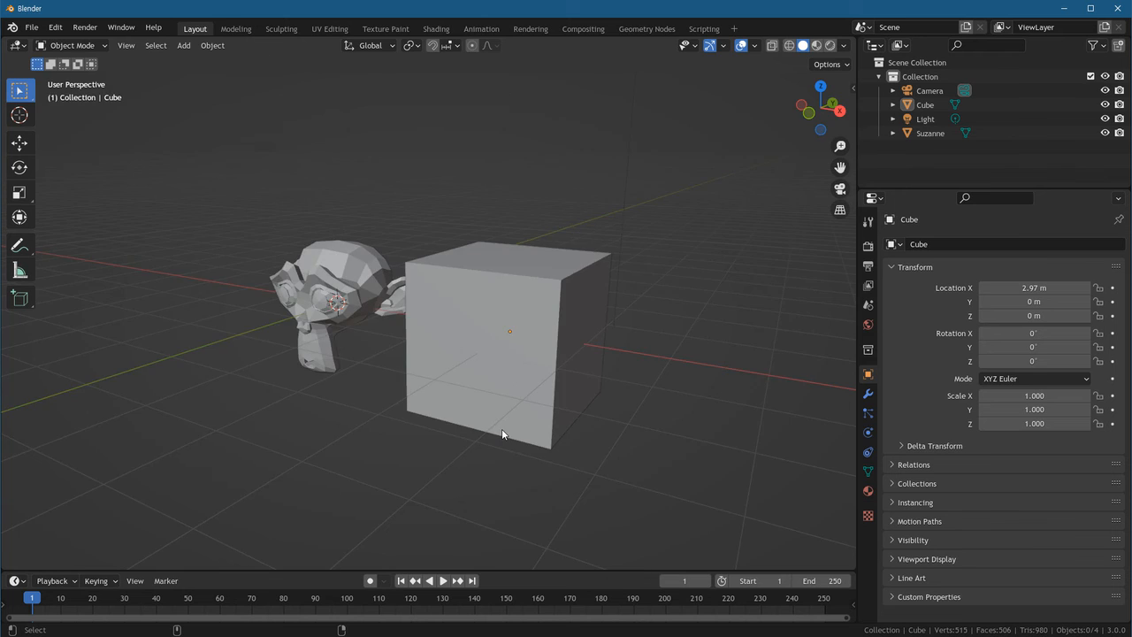
{"action": "key", "text": "ctrl+alt+q"}
{"action": "key", "text": "ctrl+alt+q"}
{"action": "middle_click_drag", "start_coordinate": [523, 466], "coordinate": [482, 437]}
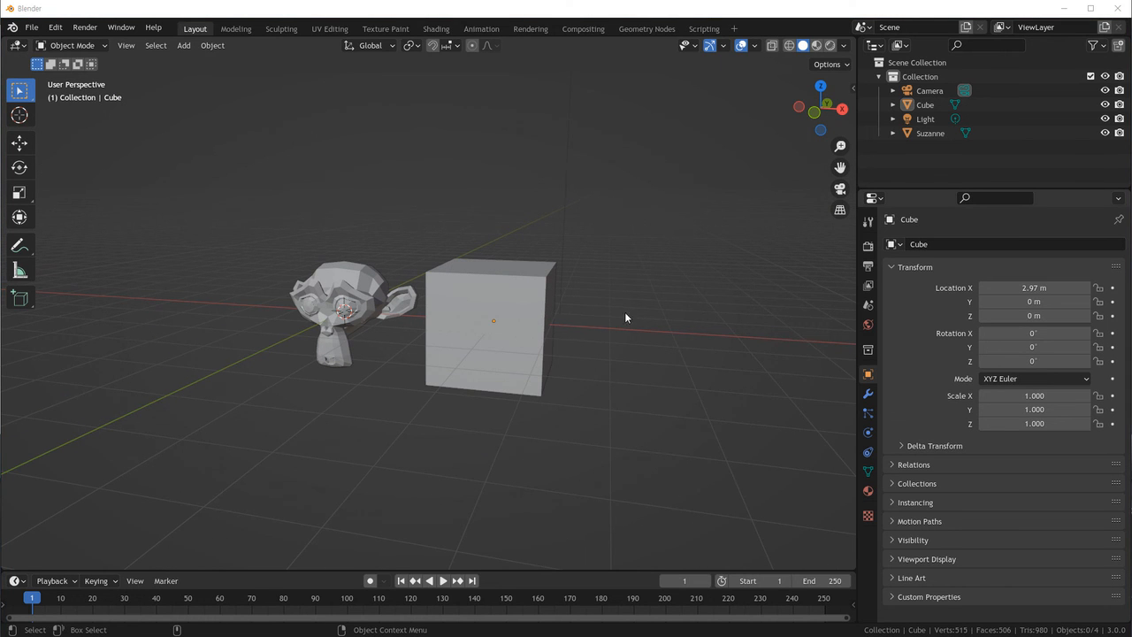
{"action": "middle_click_drag", "start_coordinate": [470, 378], "coordinate": [430, 309]}
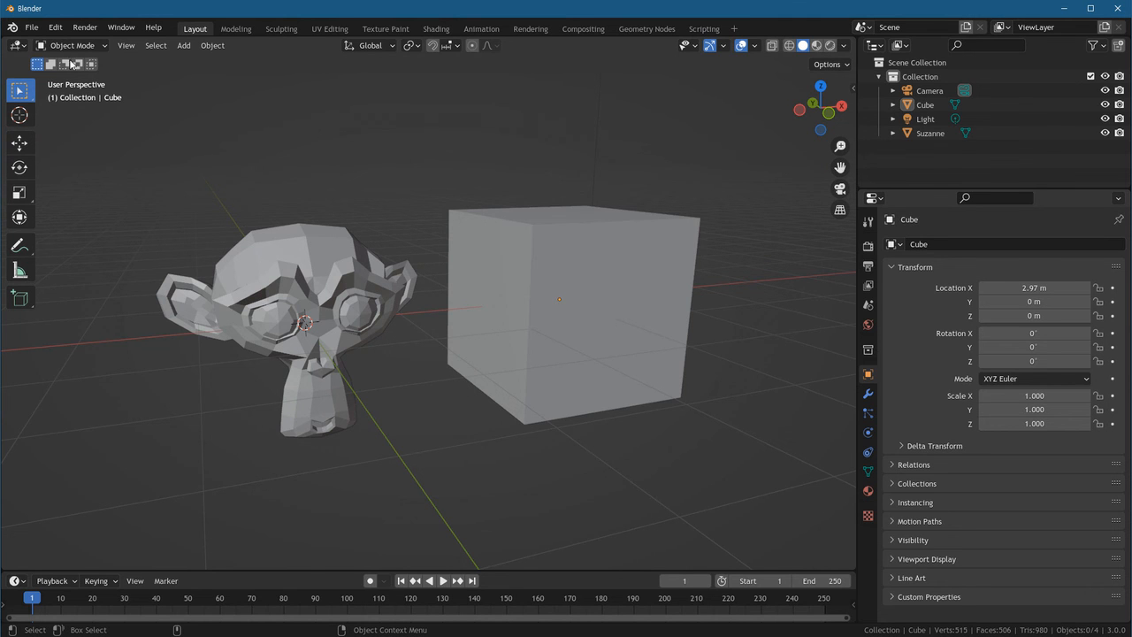
Start saving the scene, and reposition and narrow the file browser window.
{"action": "left_click", "coordinate": [31, 28]}
{"action": "key", "text": "ctrl+s"}
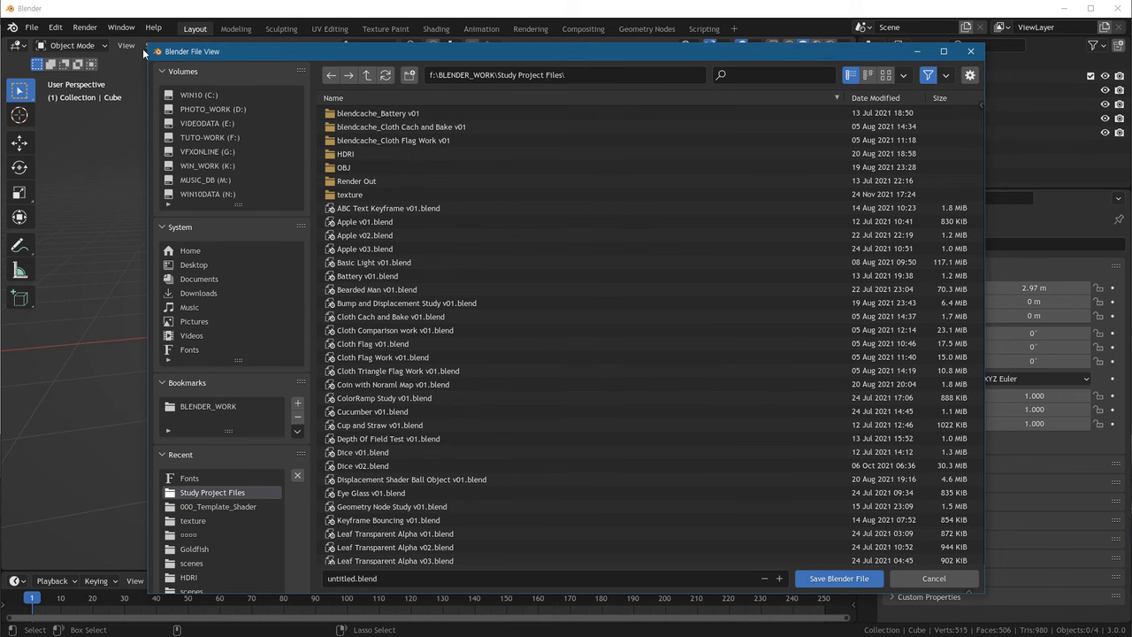
{"action": "left_click_drag", "start_coordinate": [147, 46], "coordinate": [223, 94]}
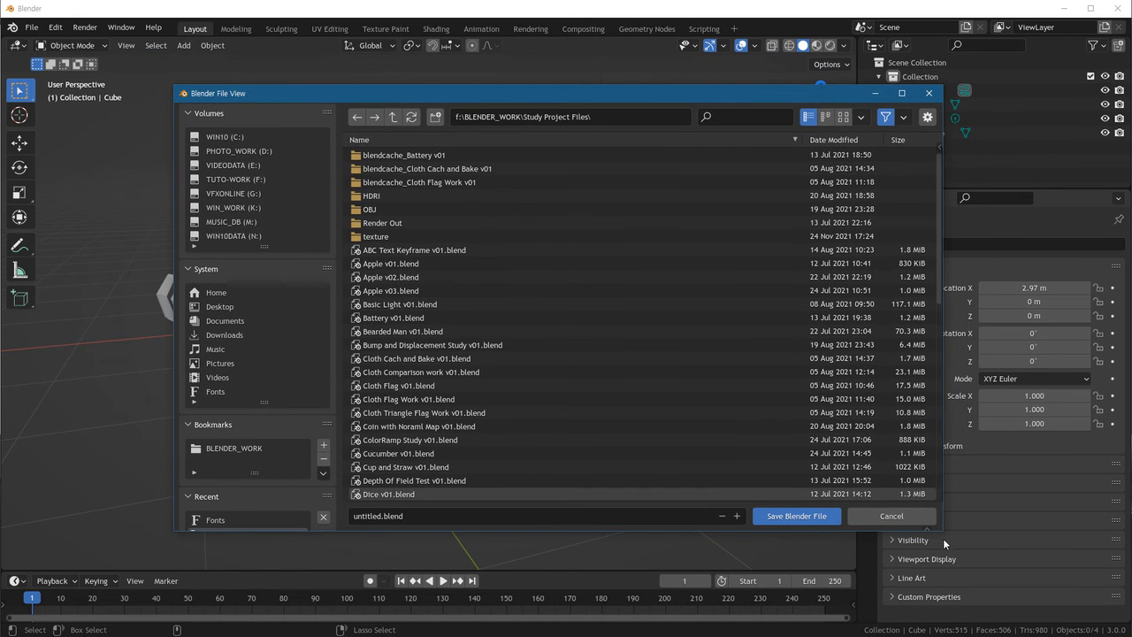
{"action": "left_click_drag", "start_coordinate": [942, 531], "coordinate": [843, 551]}
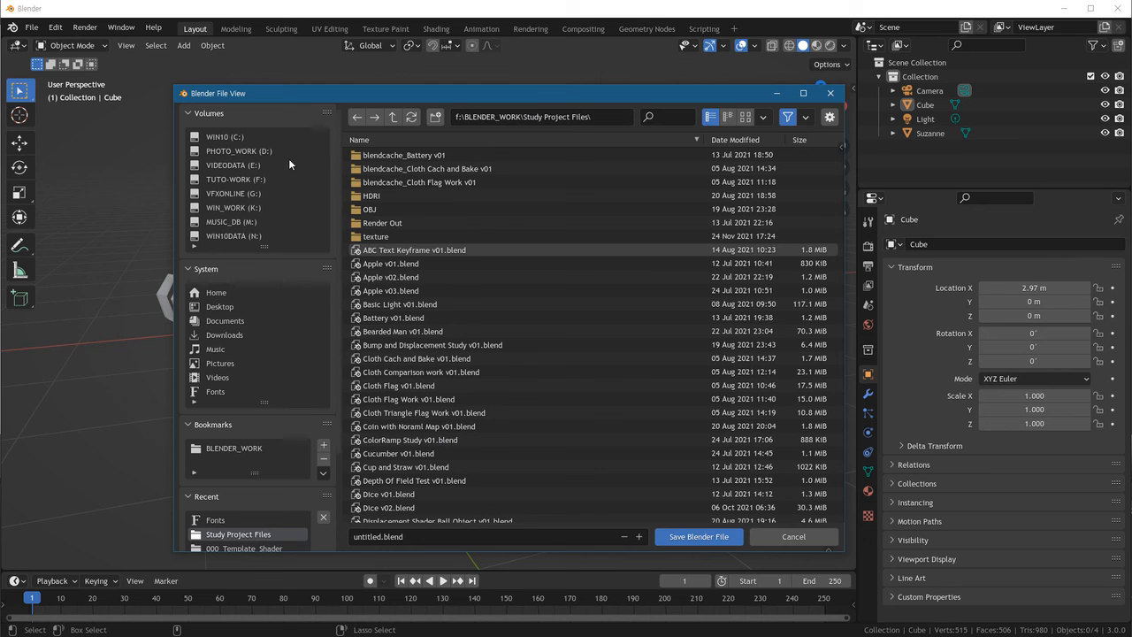
Create a new folder named Blender_Study_Project on the TUTO-WORK (F:) drive.
{"action": "left_click", "coordinate": [191, 117]}
{"action": "left_click", "coordinate": [191, 118]}
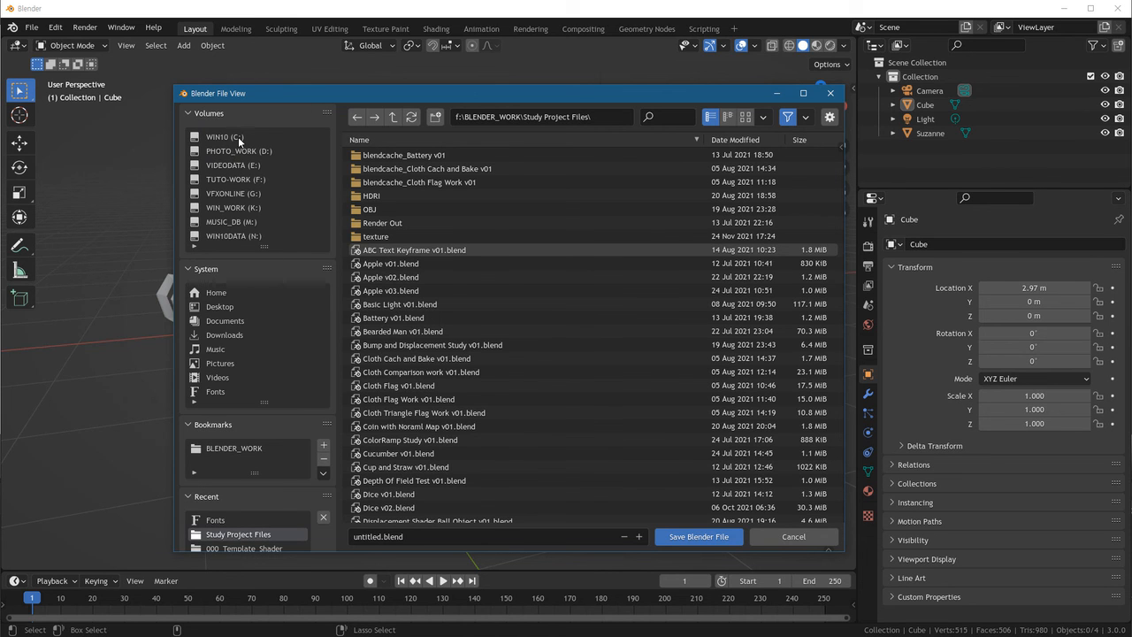
{"action": "left_click", "coordinate": [251, 181]}
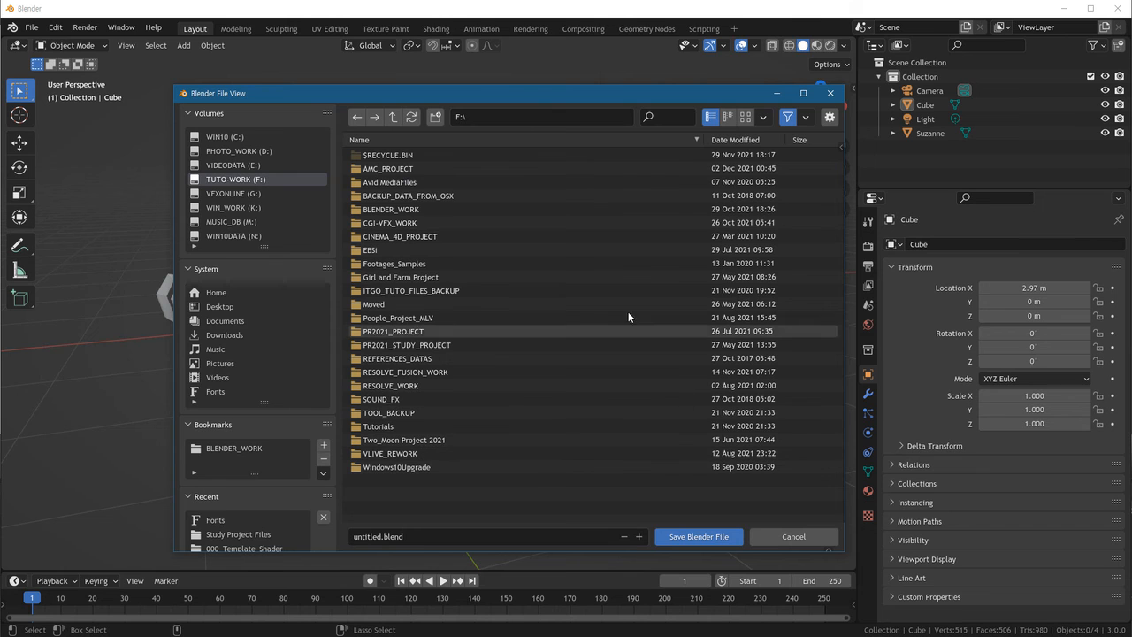
{"action": "left_click", "coordinate": [436, 118]}
{"action": "type", "text": "B"}
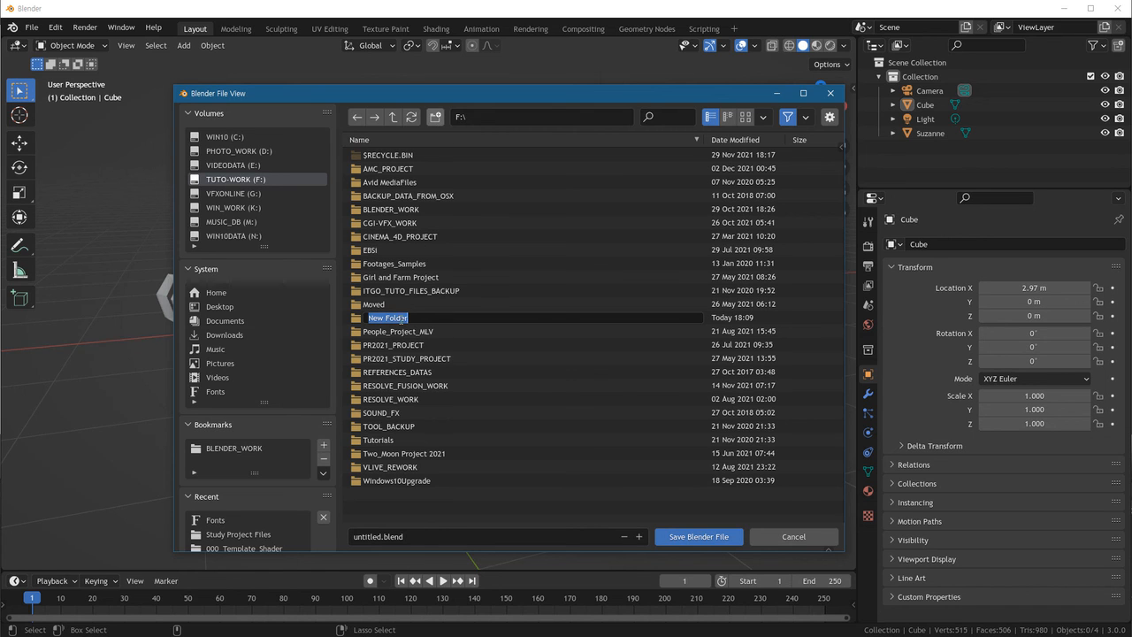
{"action": "type", "text": "lend"}
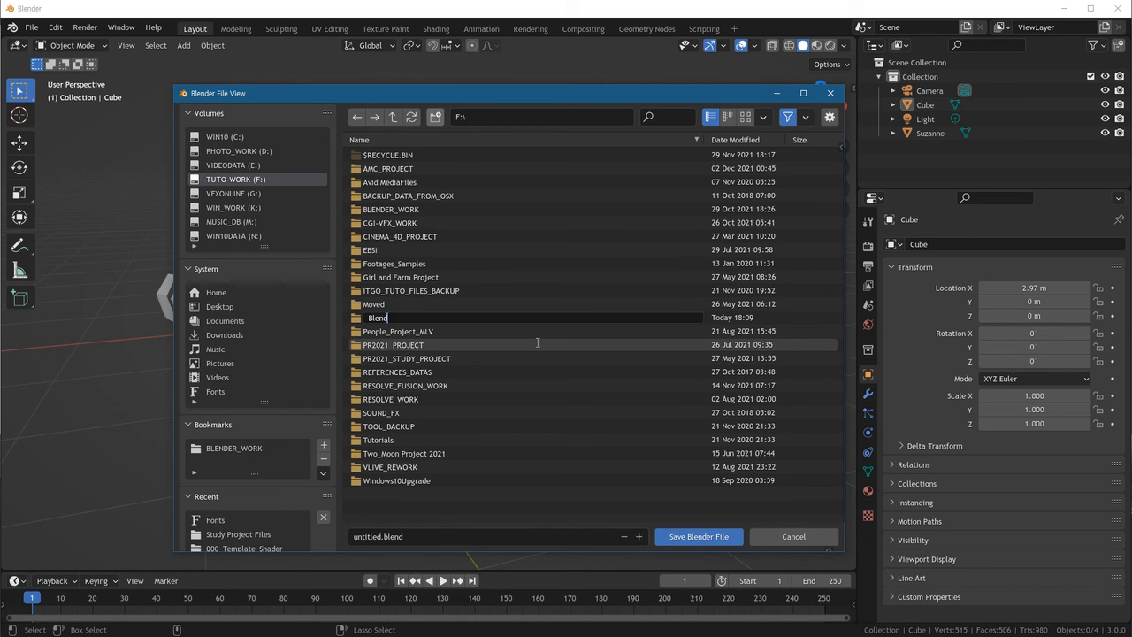
{"action": "type", "text": "er_Study_Project"}
{"action": "key", "text": "Return"}
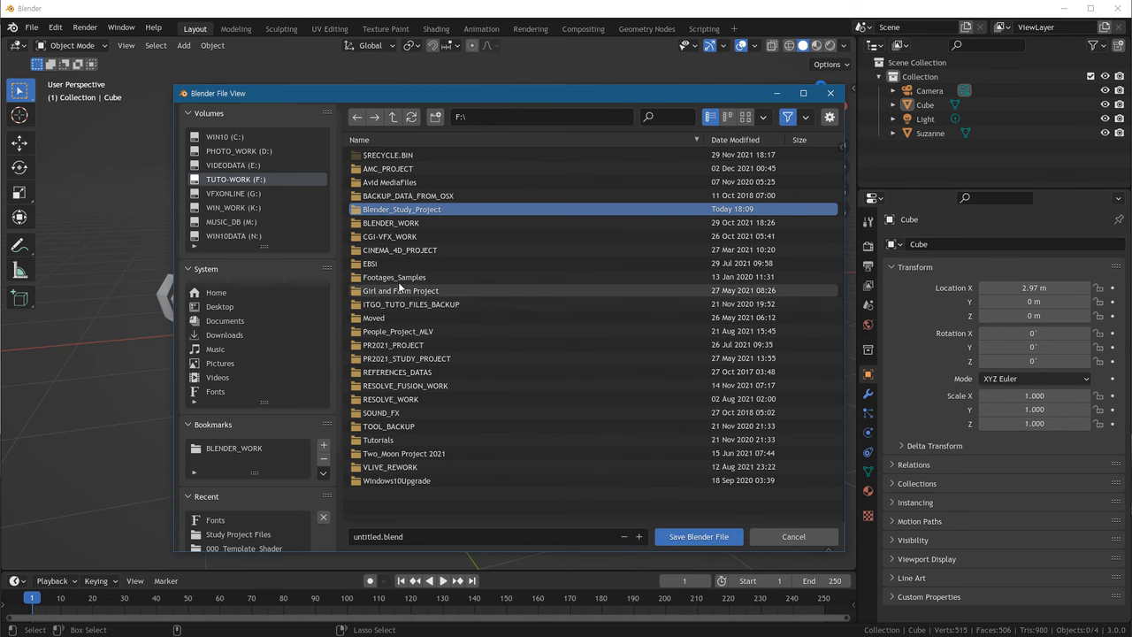
Save the scene inside the Blender_Study_Project folder as "monkey and box.blend".
{"action": "double_click", "coordinate": [404, 210]}
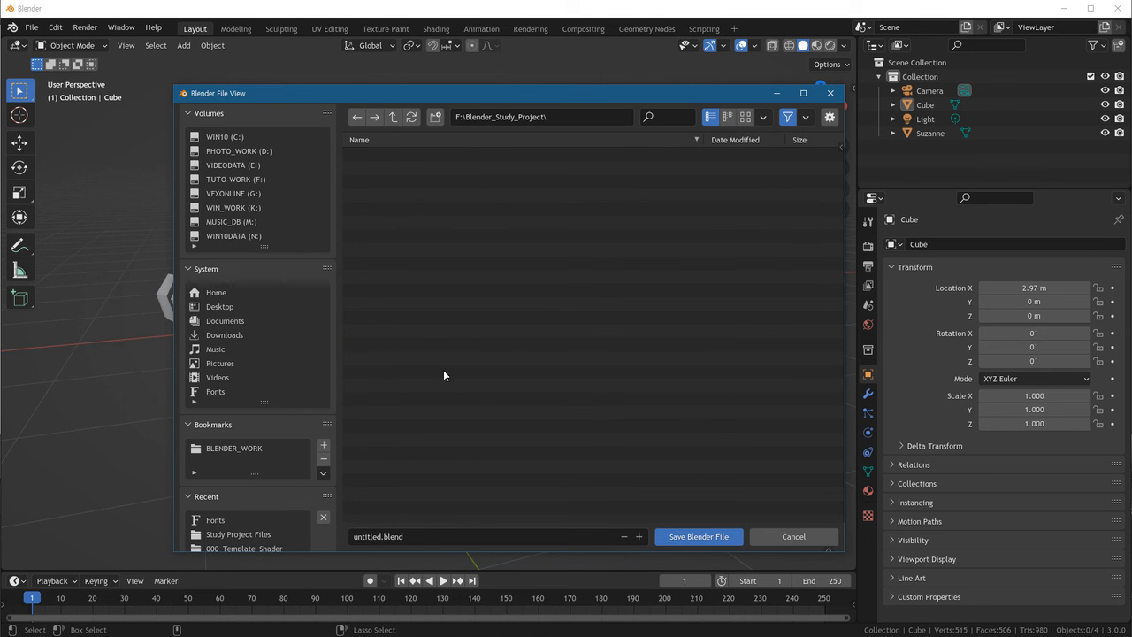
{"action": "left_click", "coordinate": [433, 537]}
{"action": "left_click_drag", "start_coordinate": [381, 537], "coordinate": [335, 540]}
{"action": "type", "text": "m"}
{"action": "type", "text": "onkey"}
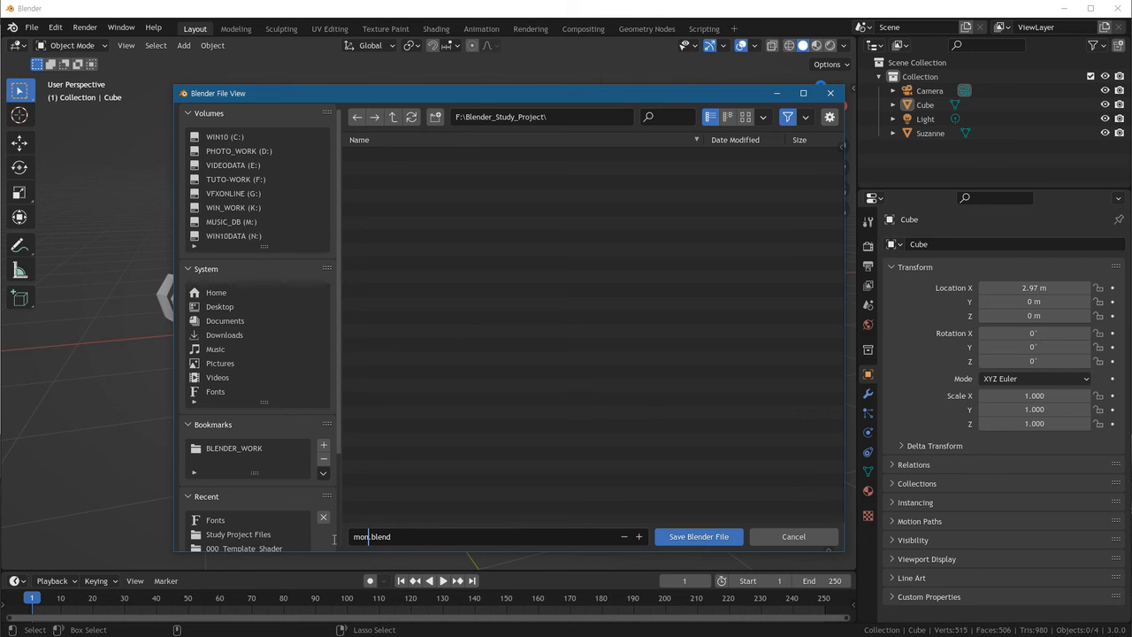
{"action": "type", "text": " and box"}
{"action": "key", "text": "shift+Right"}
{"action": "key", "text": "shift+Right"}
{"action": "key", "text": "shift+Right"}
{"action": "key", "text": "shift+Right"}
{"action": "key", "text": "shift+Right"}
{"action": "left_click", "coordinate": [463, 541]}
{"action": "left_click", "coordinate": [703, 538]}
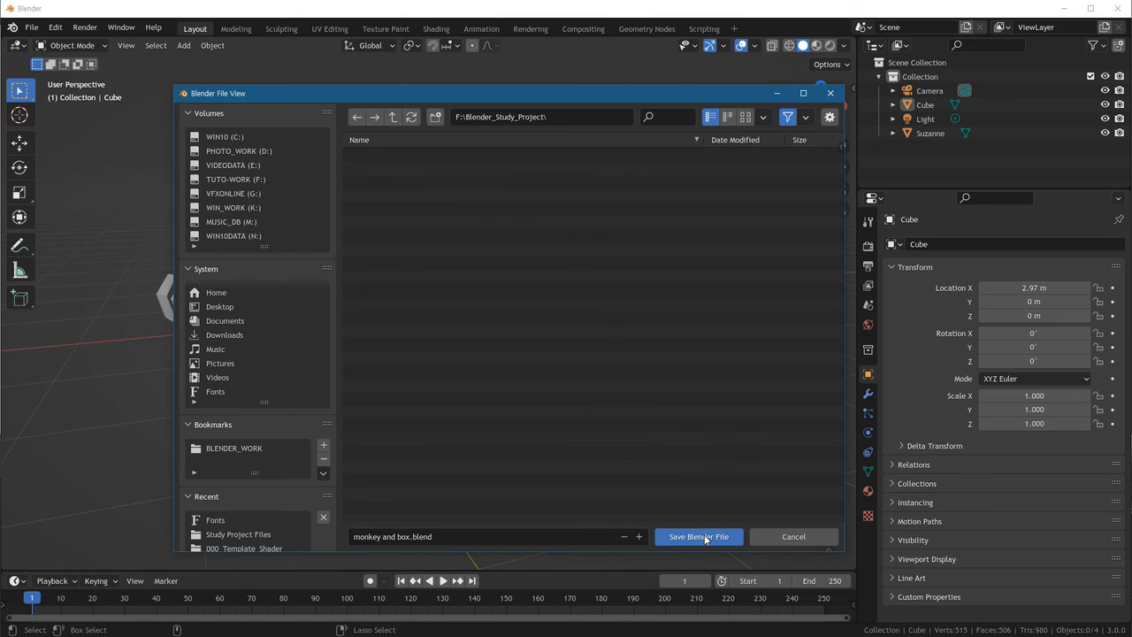
{"action": "left_click", "coordinate": [705, 537]}
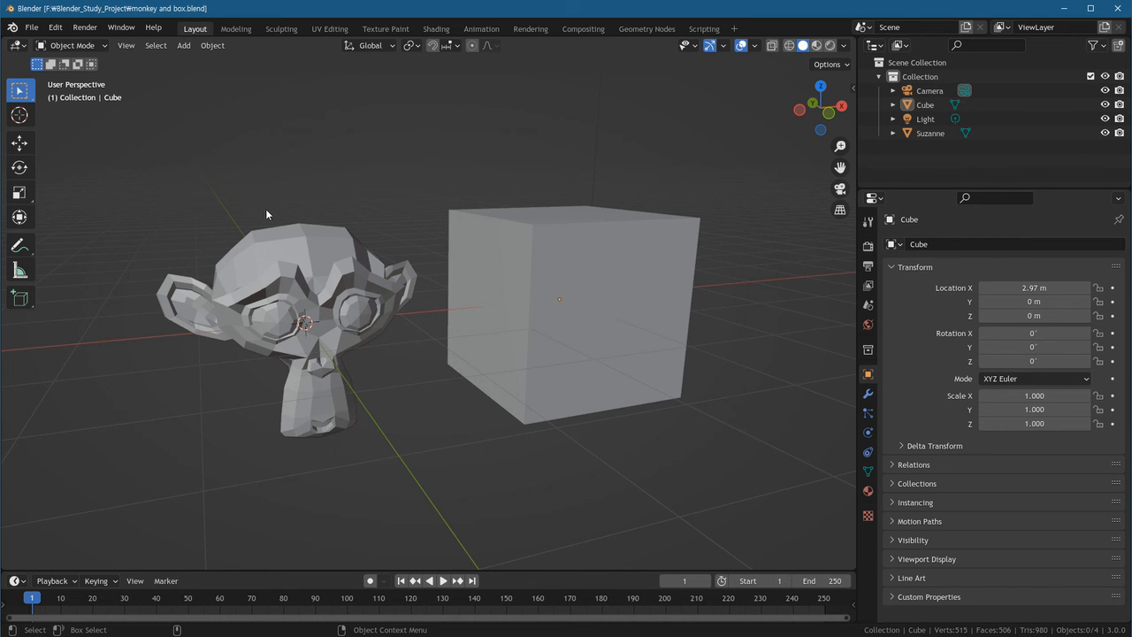
Create a new General file and deselect its default cube.
{"action": "left_click", "coordinate": [31, 28]}
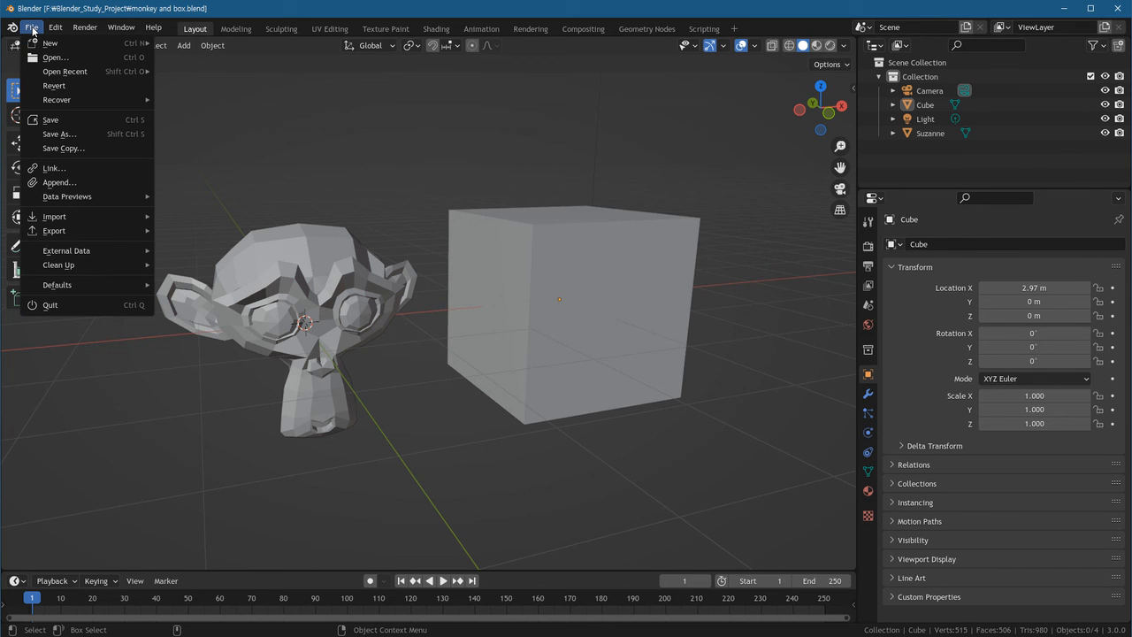
{"action": "mouse_move", "coordinate": [58, 44]}
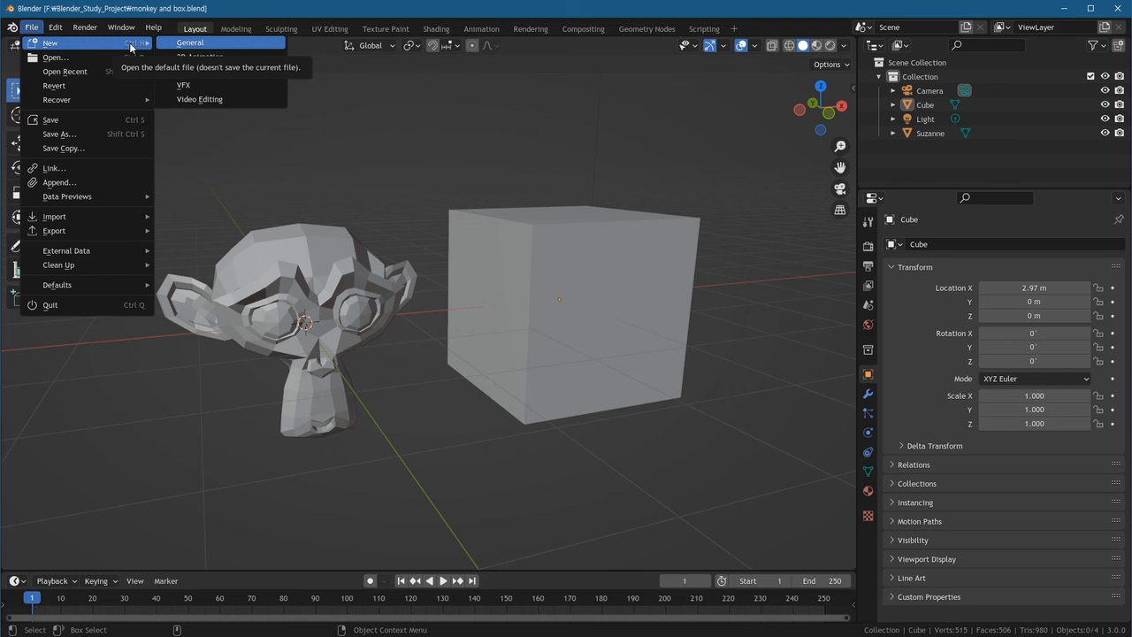
{"action": "left_click", "coordinate": [198, 46]}
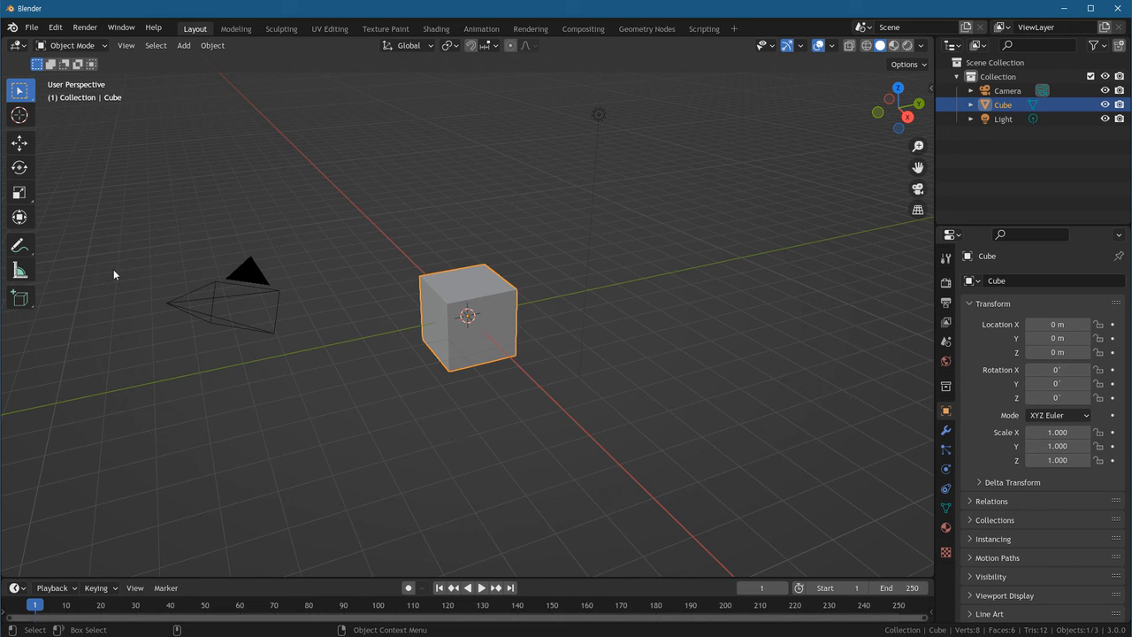
{"action": "left_click", "coordinate": [340, 250]}
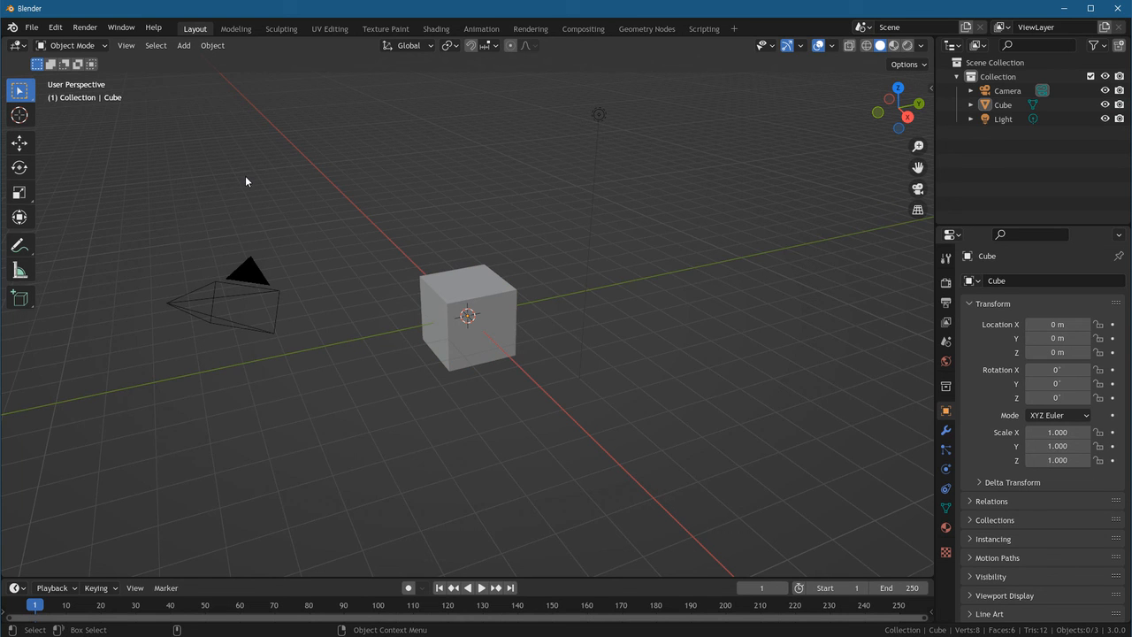
Start opening a file, discarding the current scene's changes, and browse to the Blender_Study_Project folder on the TUTO-WORK (F:) drive.
{"action": "left_click", "coordinate": [32, 27]}
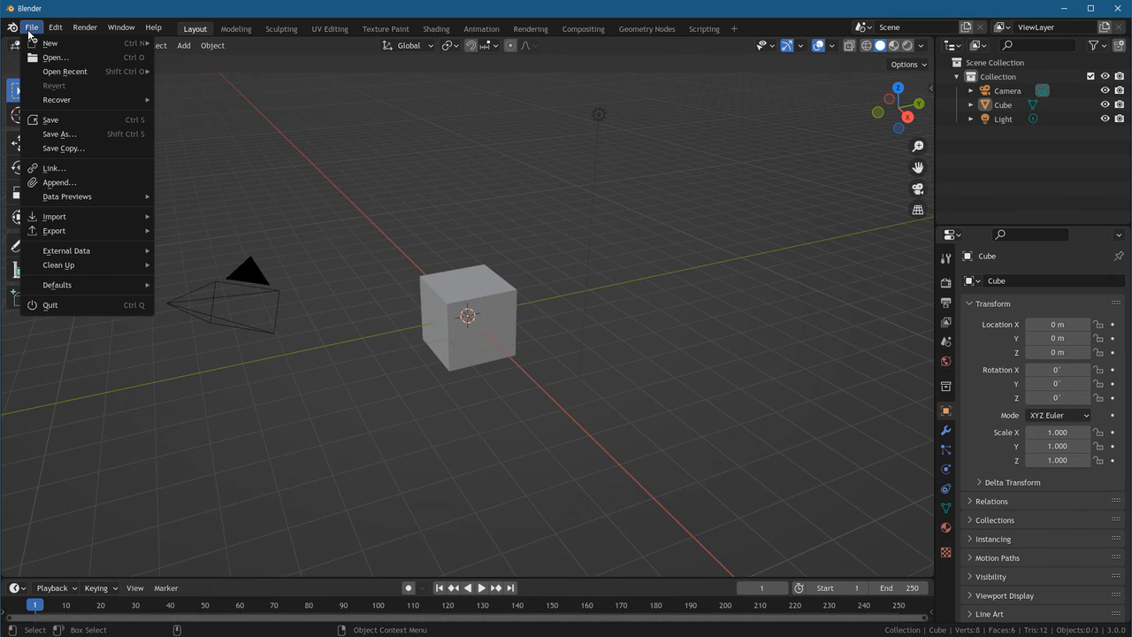
{"action": "left_click", "coordinate": [94, 60]}
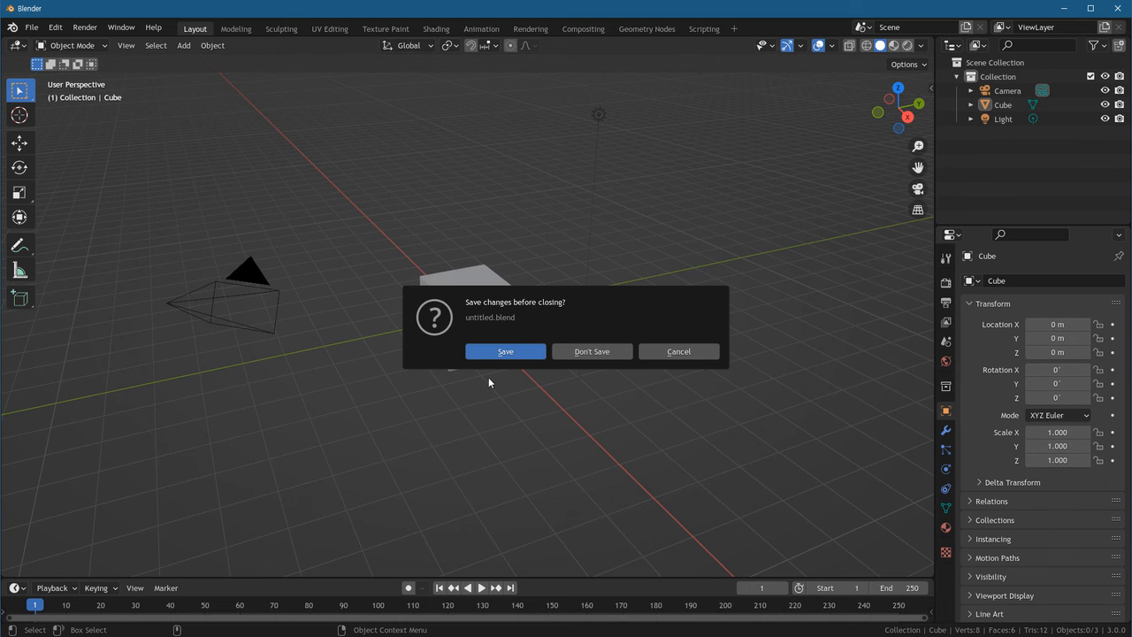
{"action": "left_click", "coordinate": [583, 354]}
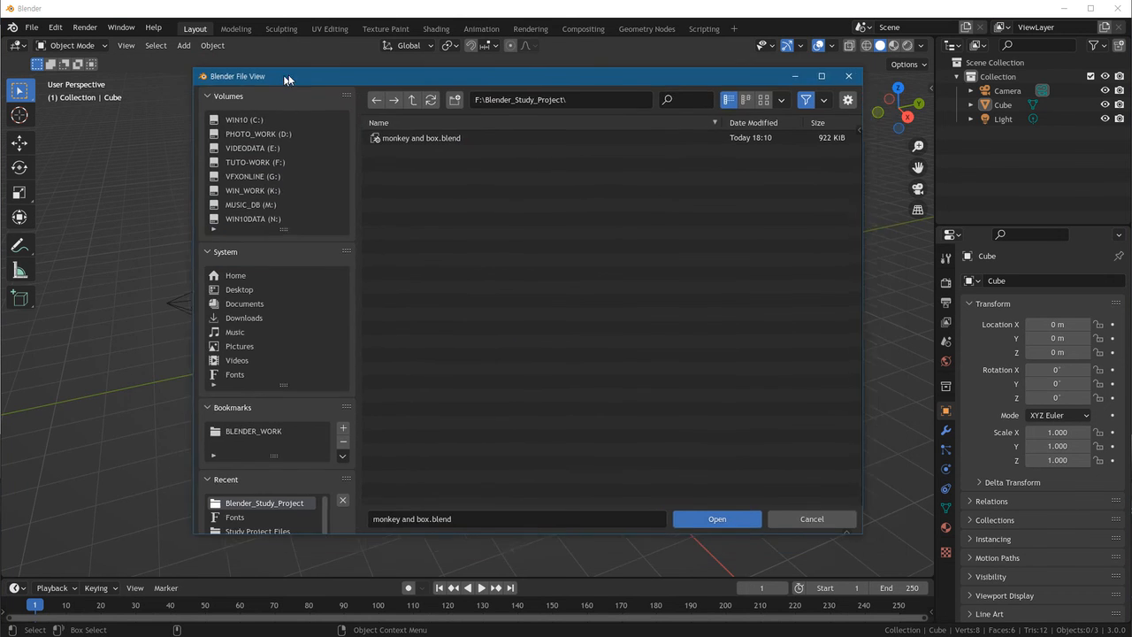
{"action": "left_click", "coordinate": [298, 164]}
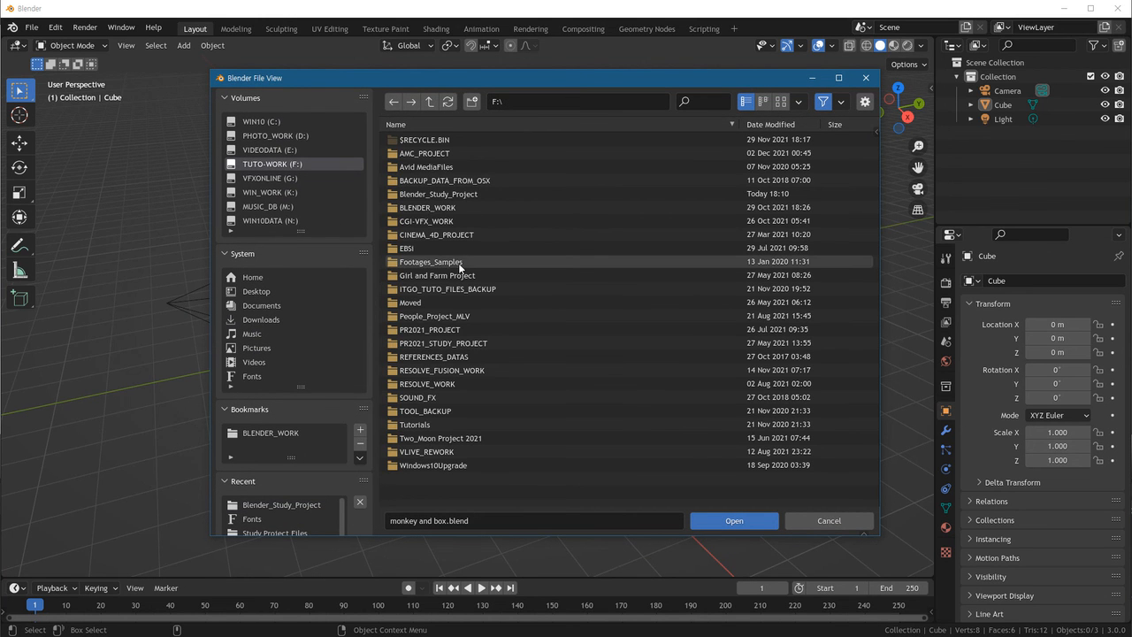
{"action": "double_click", "coordinate": [460, 196]}
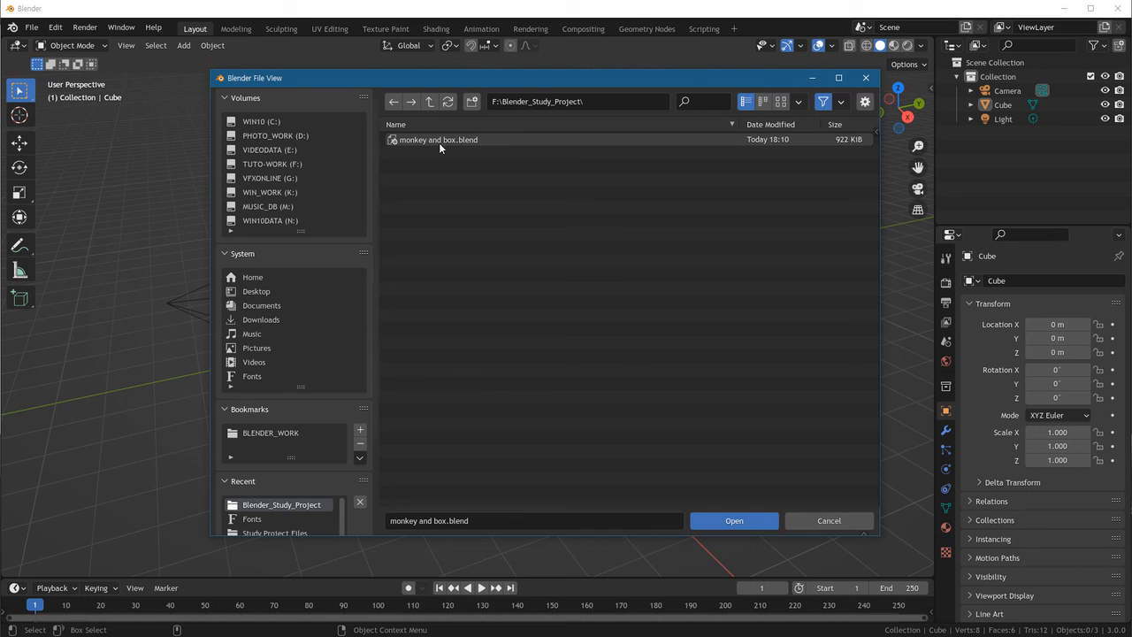
Display the folder's files as thumbnails and open "monkey and box.blend".
{"action": "left_click", "coordinate": [782, 104]}
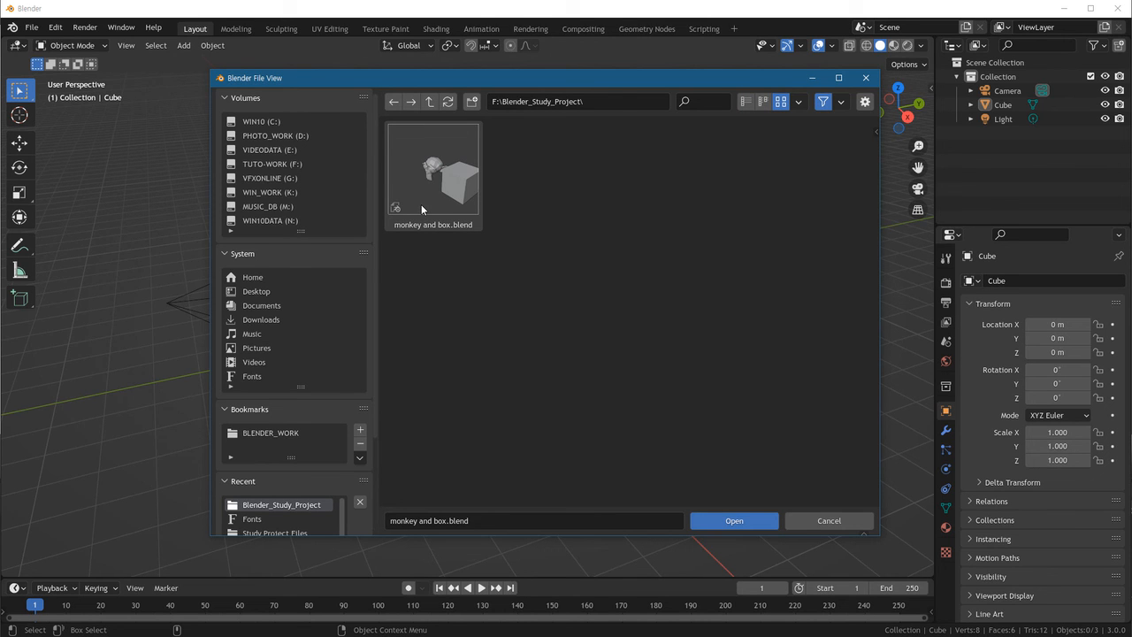
{"action": "left_click", "coordinate": [443, 177]}
{"action": "left_click", "coordinate": [742, 520]}
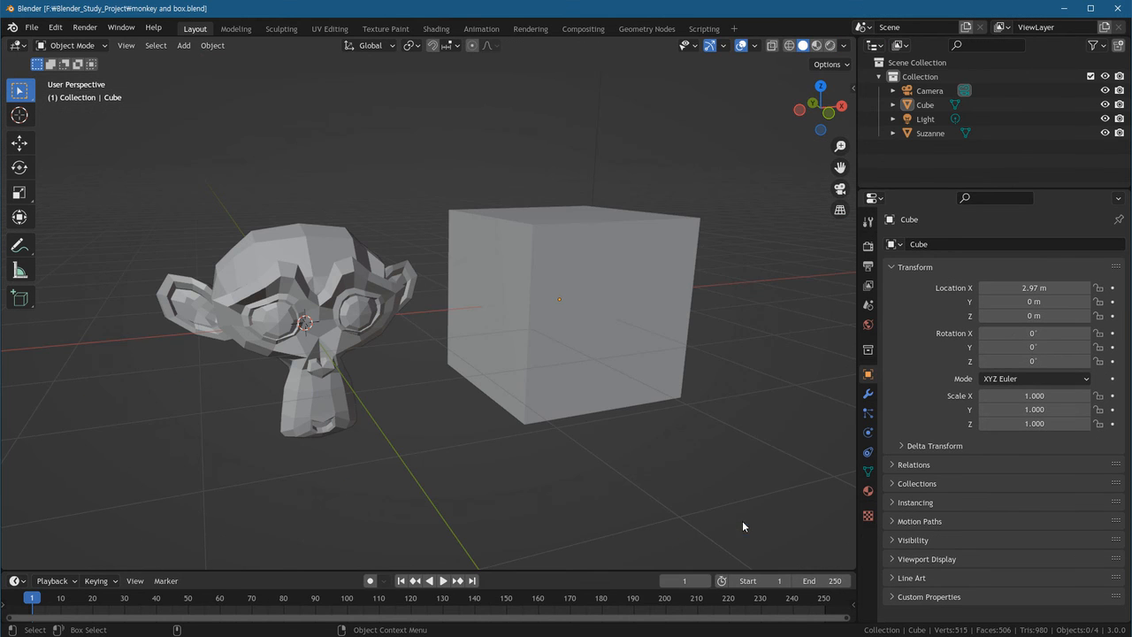
Save the scene as a new version named "monkey and box v02.blend" in the Blender_Study_Project folder.
{"action": "middle_click_drag", "start_coordinate": [454, 331], "coordinate": [540, 392]}
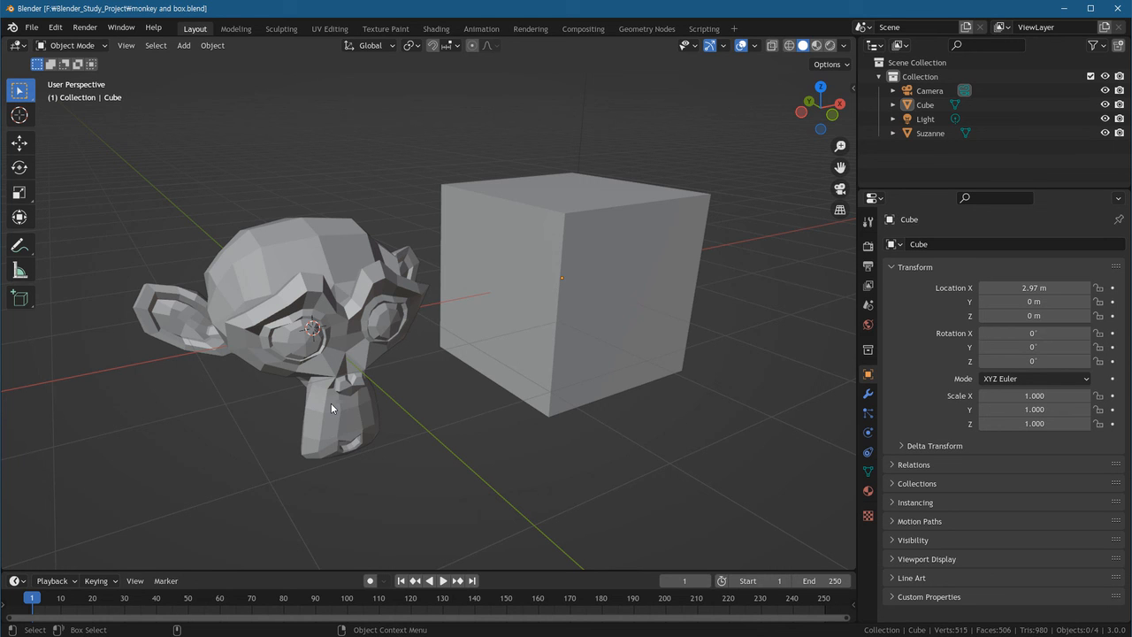
{"action": "left_click", "coordinate": [31, 28]}
{"action": "left_click", "coordinate": [31, 28]}
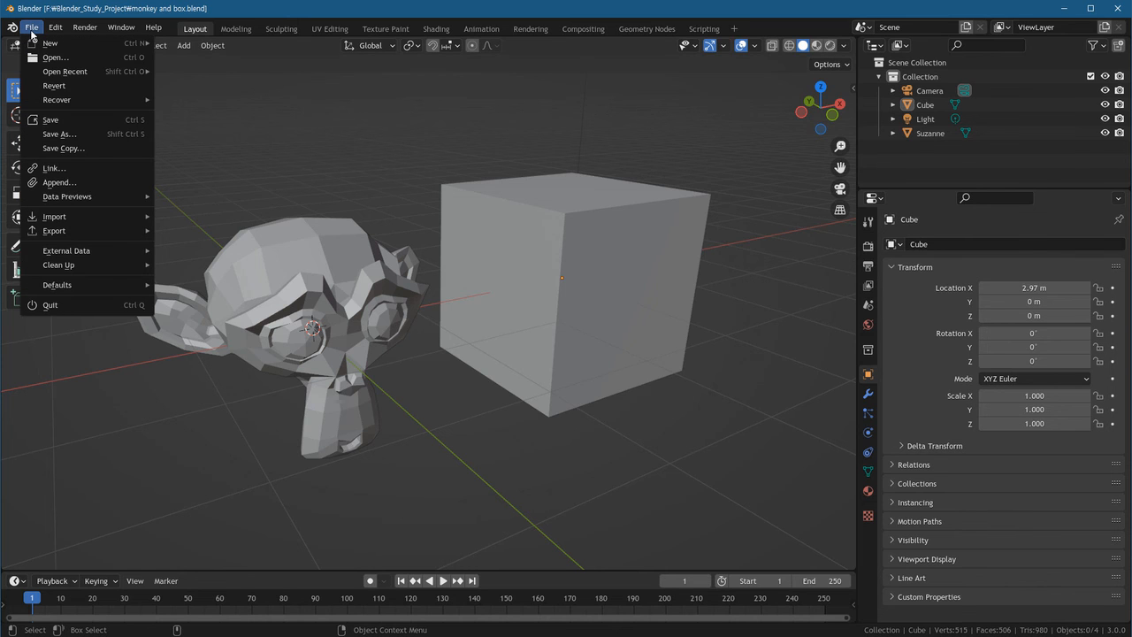
{"action": "left_click", "coordinate": [71, 139]}
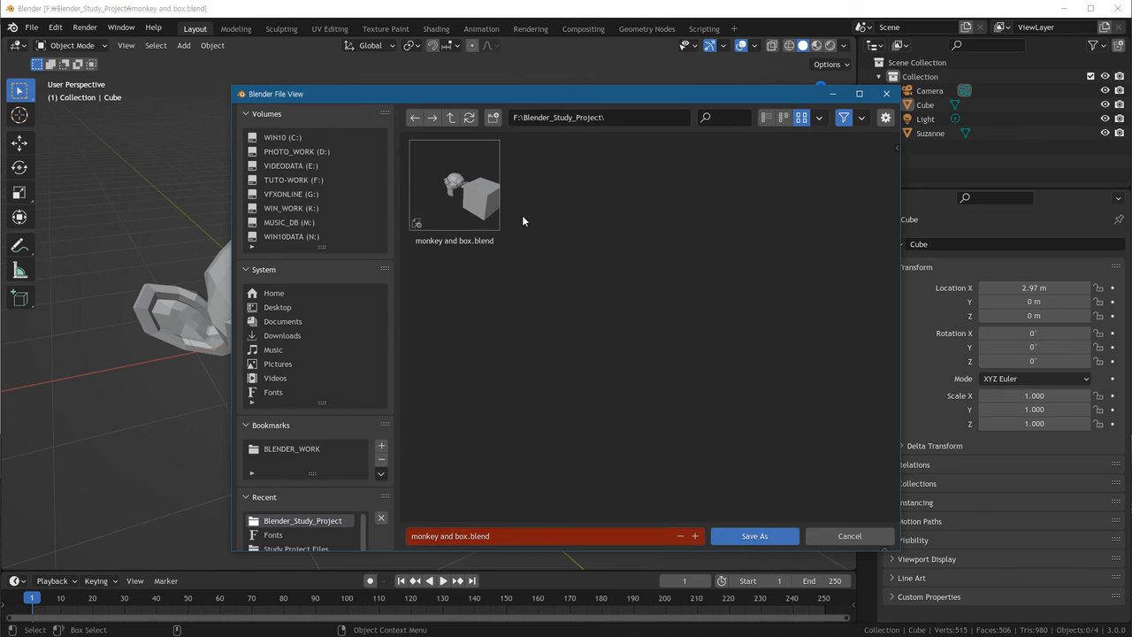
{"action": "left_click", "coordinate": [486, 536]}
{"action": "left_click", "coordinate": [468, 536]}
{"action": "type", "text": "v02"}
{"action": "left_click", "coordinate": [752, 537]}
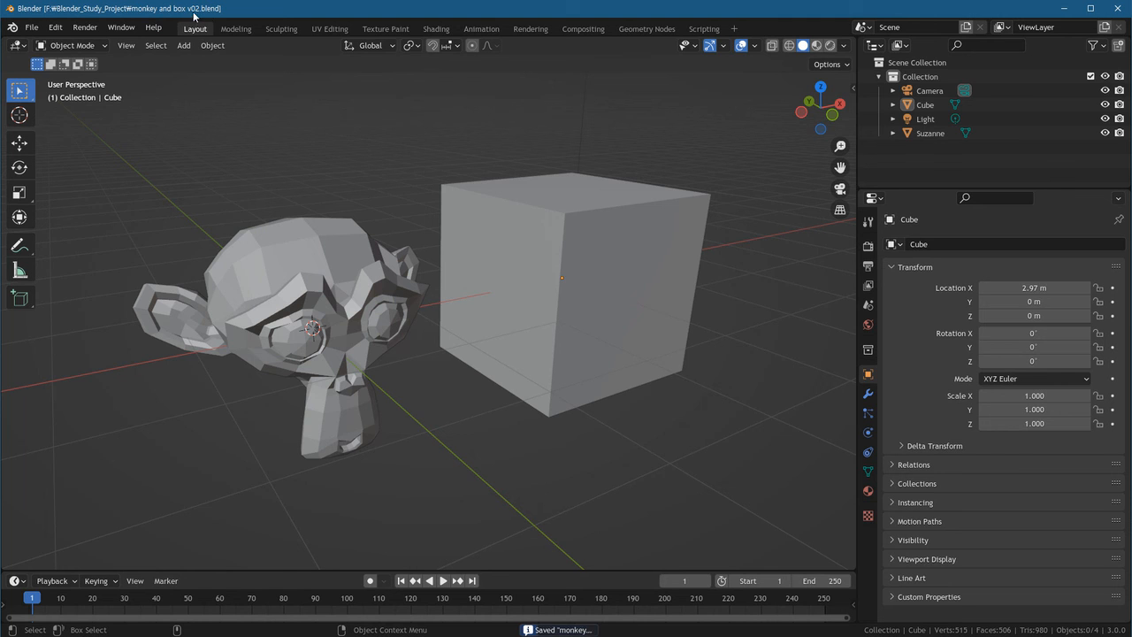
Check the saved scene versions in the Blender_Study_Project folder, and leave the file browser without opening any file.
{"action": "left_click", "coordinate": [31, 27]}
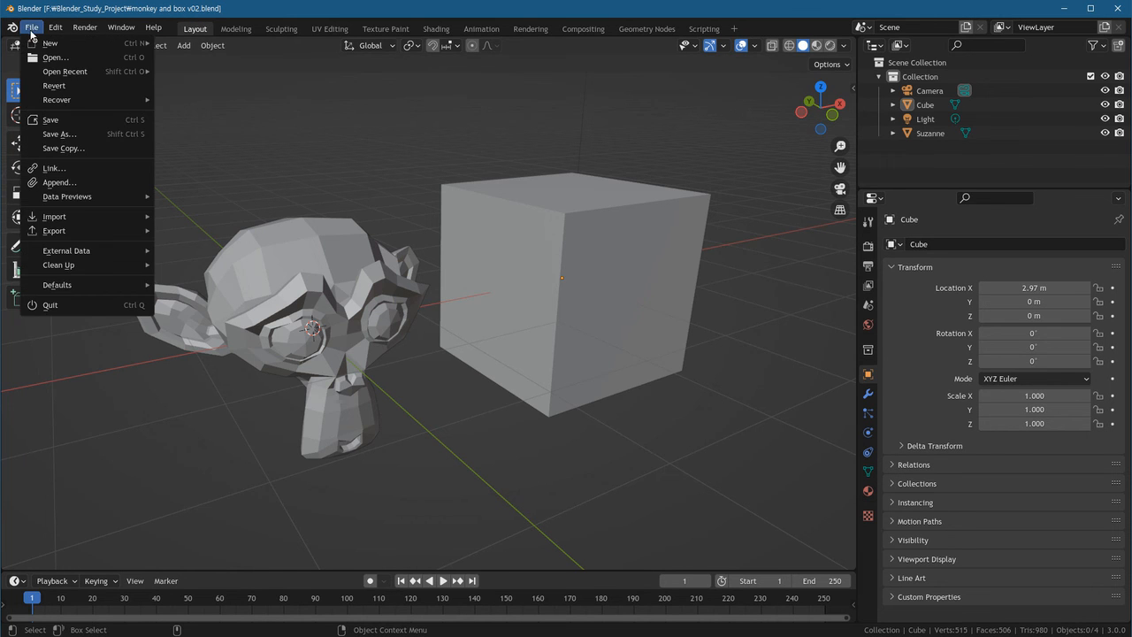
{"action": "left_click", "coordinate": [51, 57]}
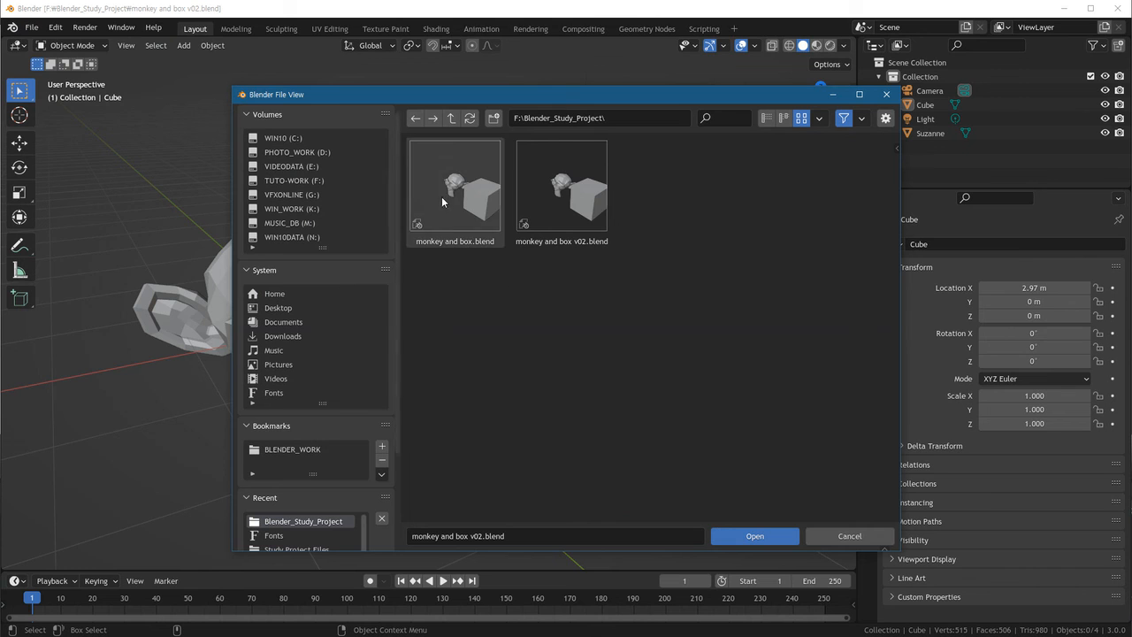
{"action": "left_click", "coordinate": [546, 207]}
{"action": "left_click", "coordinate": [477, 199]}
{"action": "left_click", "coordinate": [524, 193]}
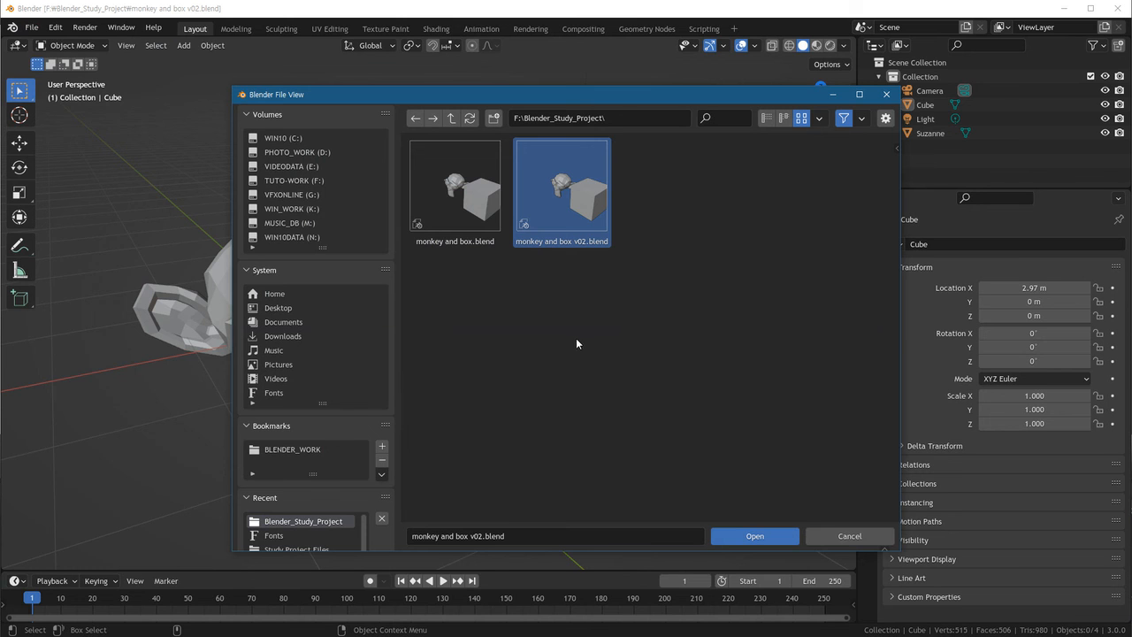
{"action": "left_click", "coordinate": [847, 536]}
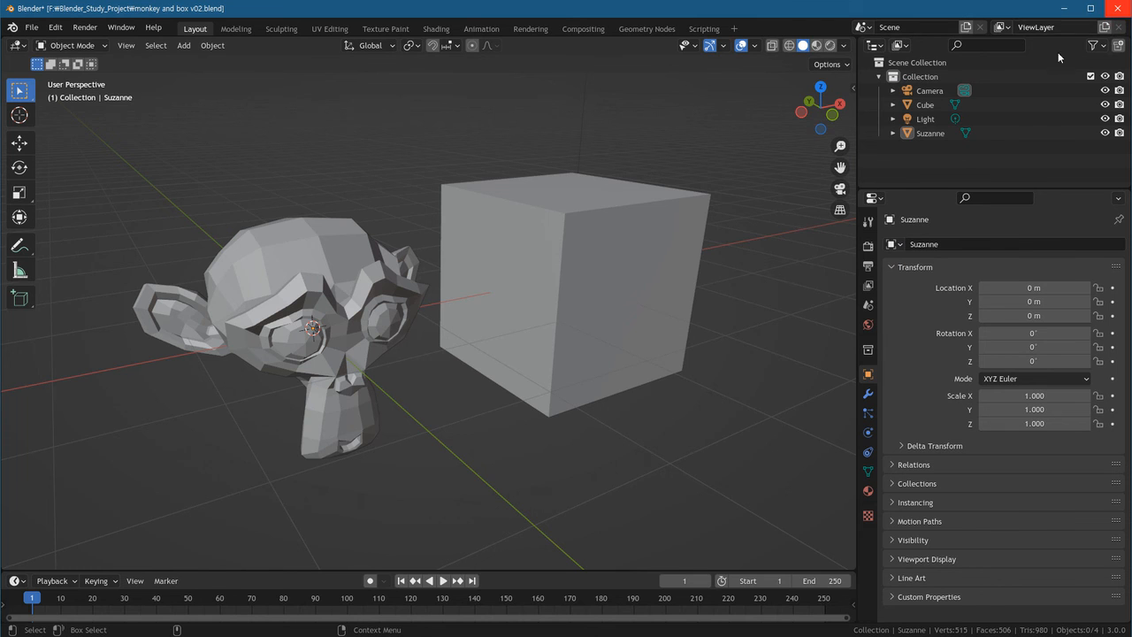
{"action": "left_click", "coordinate": [31, 27]}
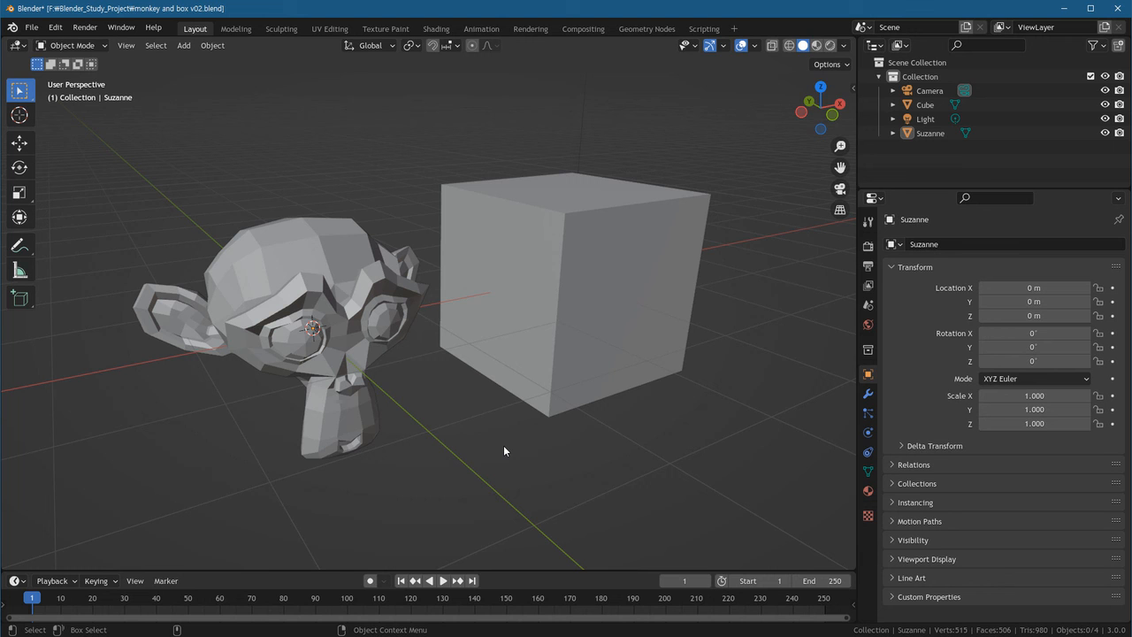
{"action": "left_click", "coordinate": [184, 45]}
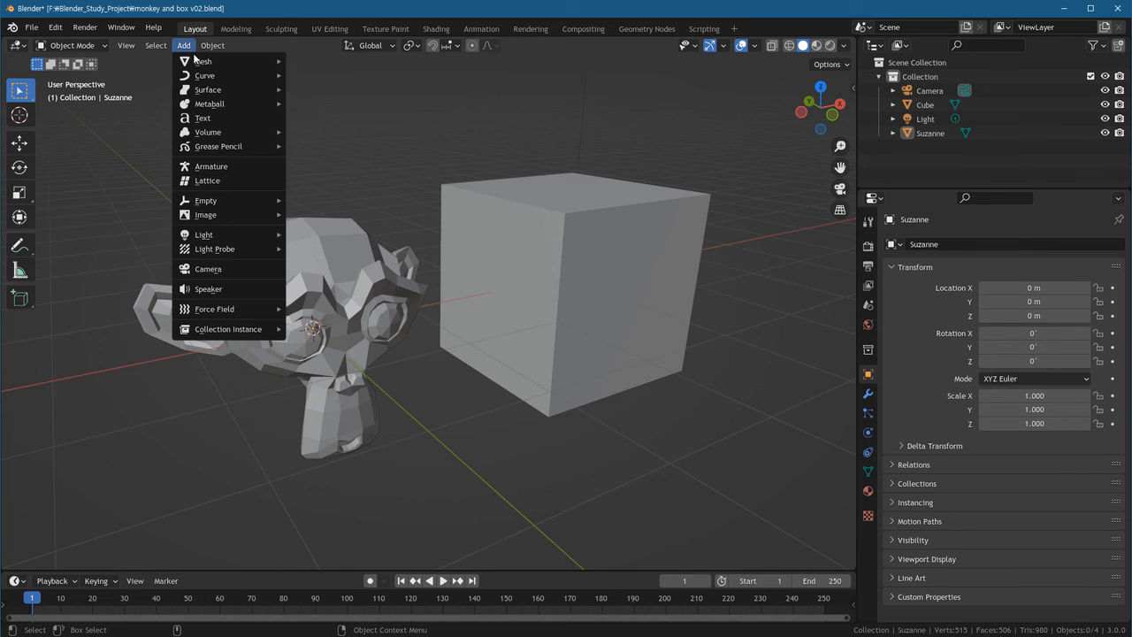
{"action": "mouse_move", "coordinate": [209, 63]}
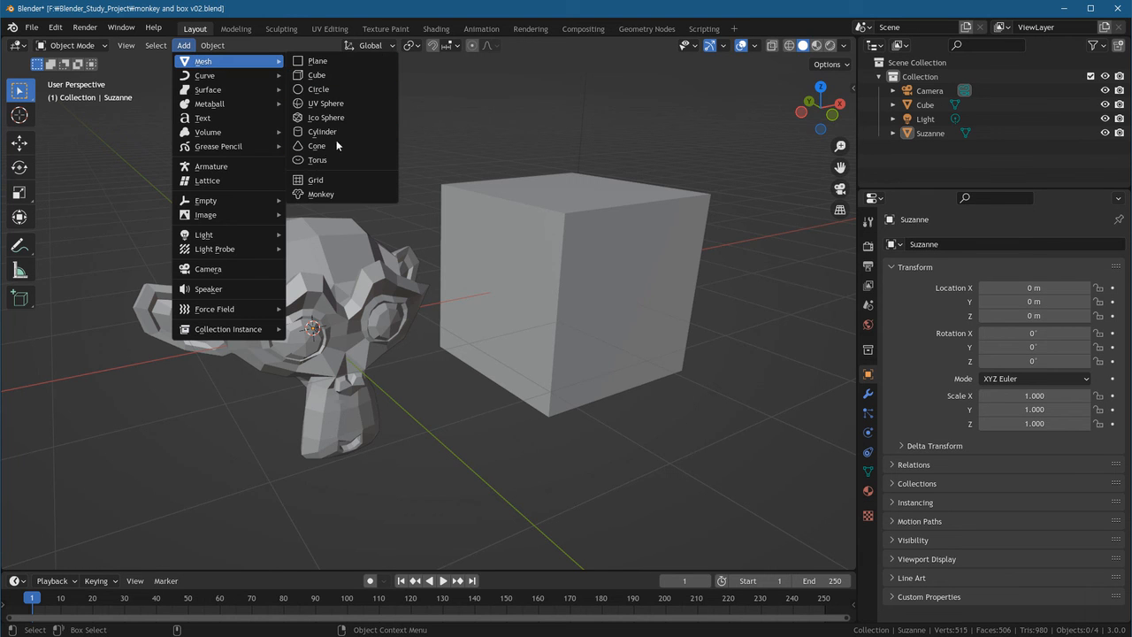
{"action": "left_click", "coordinate": [364, 282]}
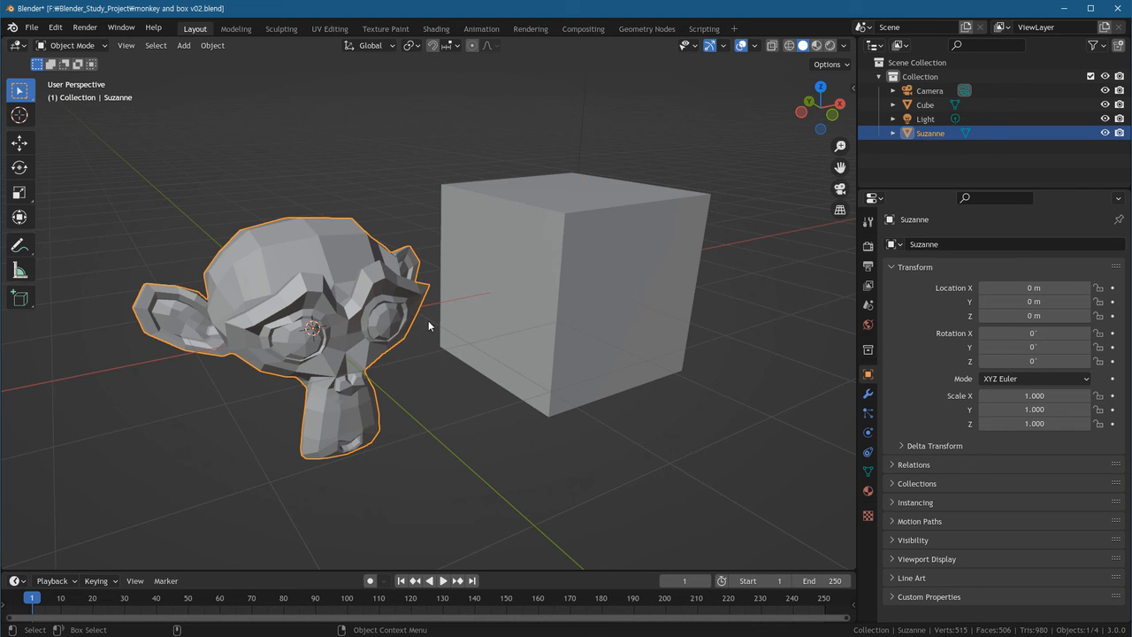
{"action": "left_click", "coordinate": [491, 471]}
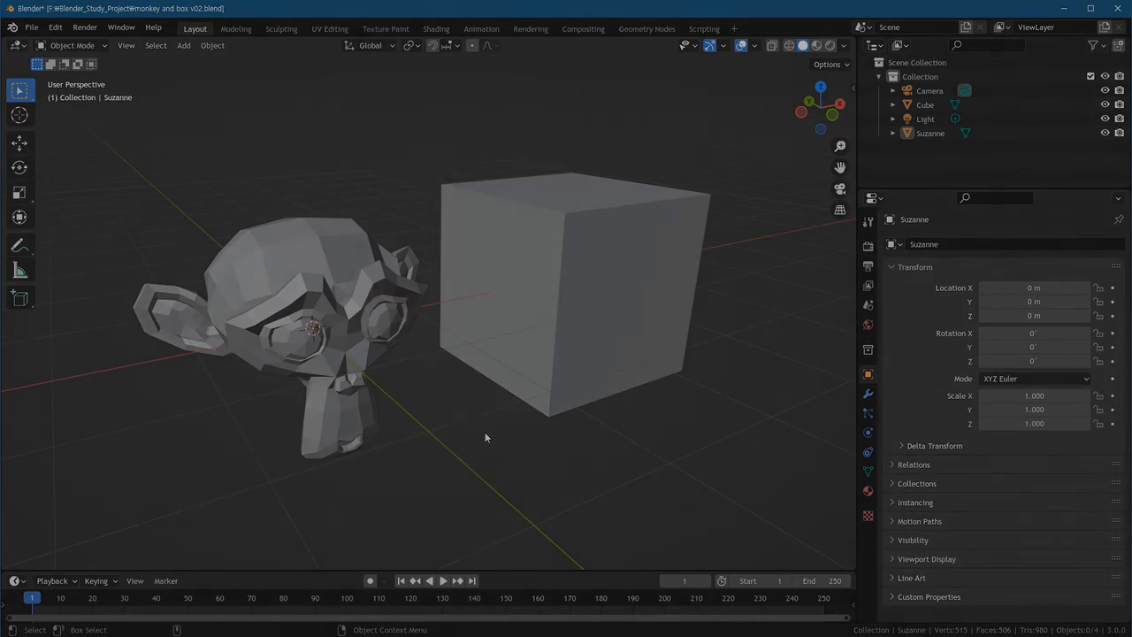